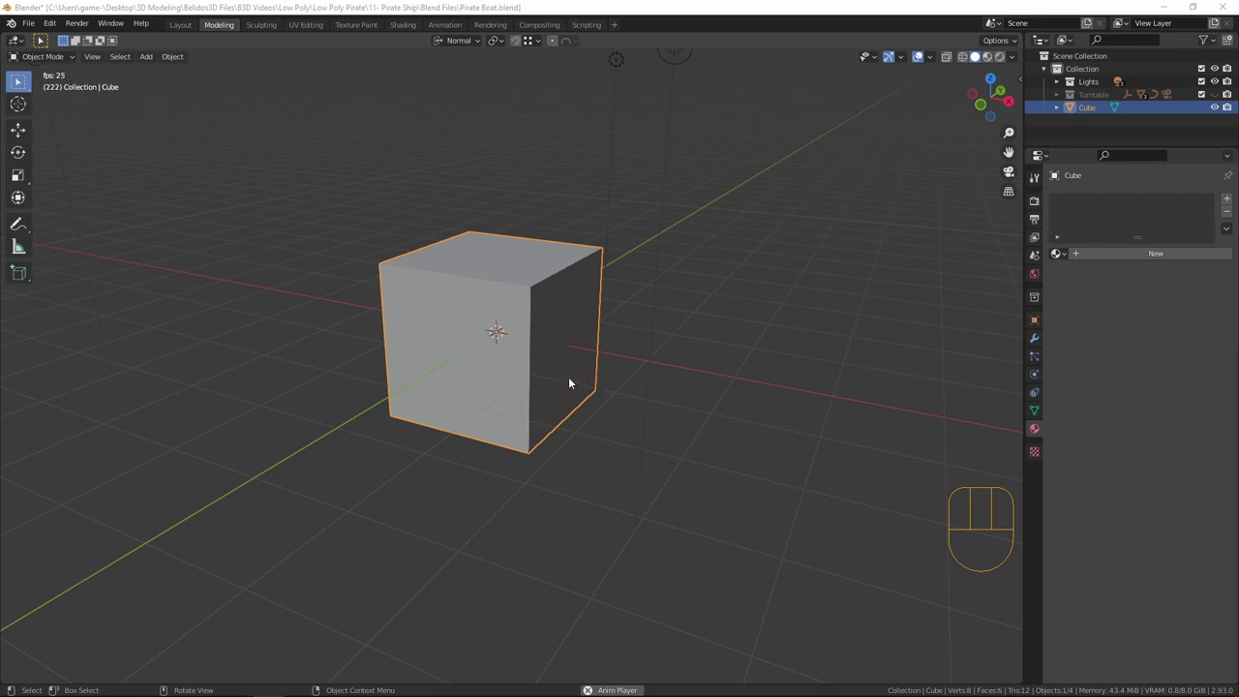
# - Scale the whole cube's mesh along X by about 2.94 to make a long block
pyautogui.moveTo(568, 378); pyautogui.dragTo(462, 368, button='middle')
pyautogui.press('KP_1')
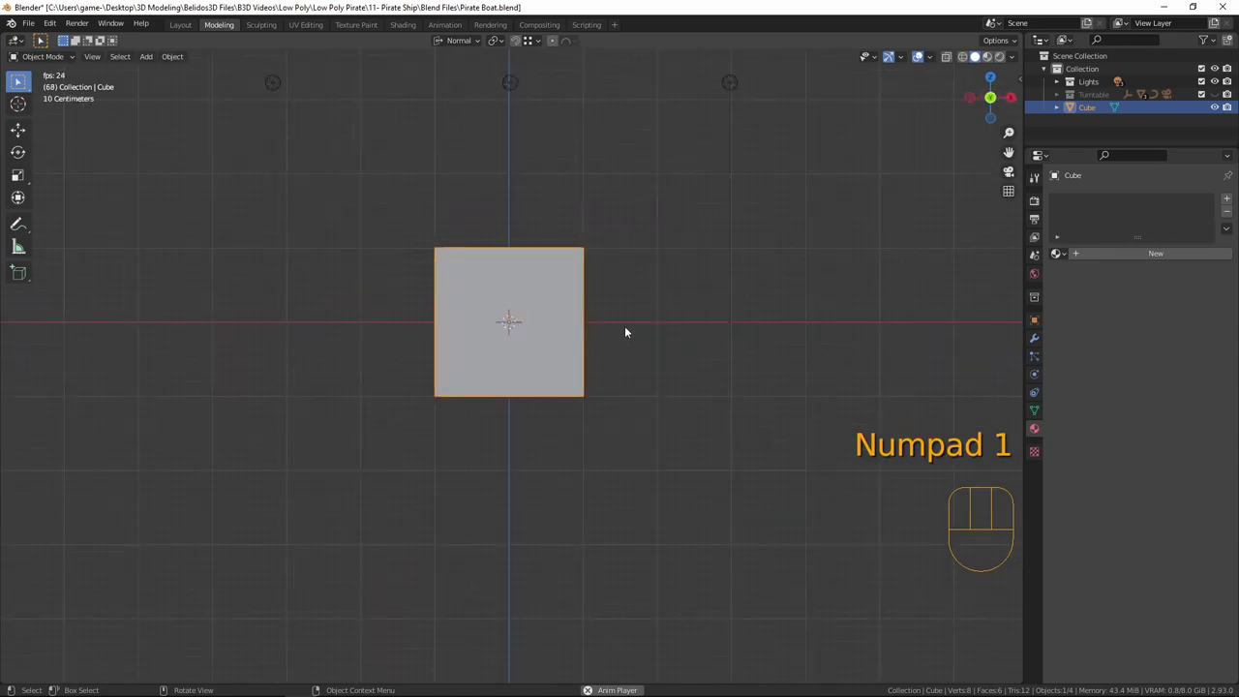
pyautogui.press('Tab')
pyautogui.scroll(3, 622, 329)
pyautogui.scroll(-2, 620, 327)
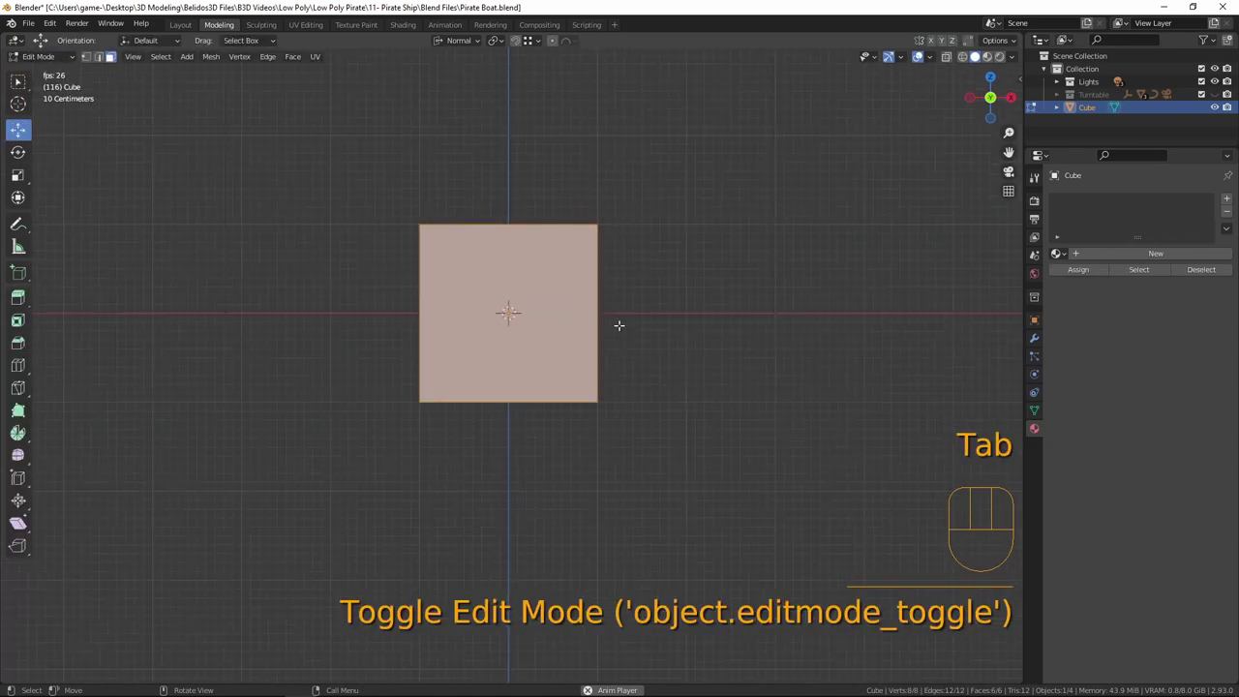
pyautogui.press('a')
pyautogui.press('z')
pyautogui.press('a')
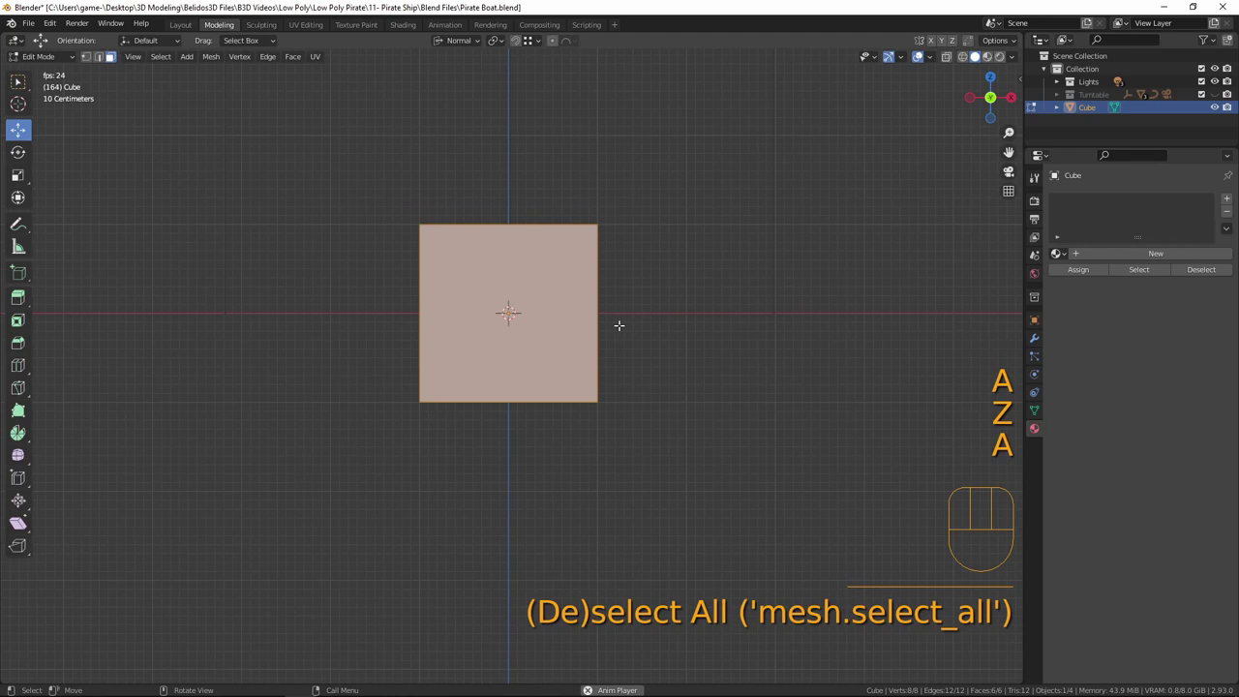
pyautogui.press('s')
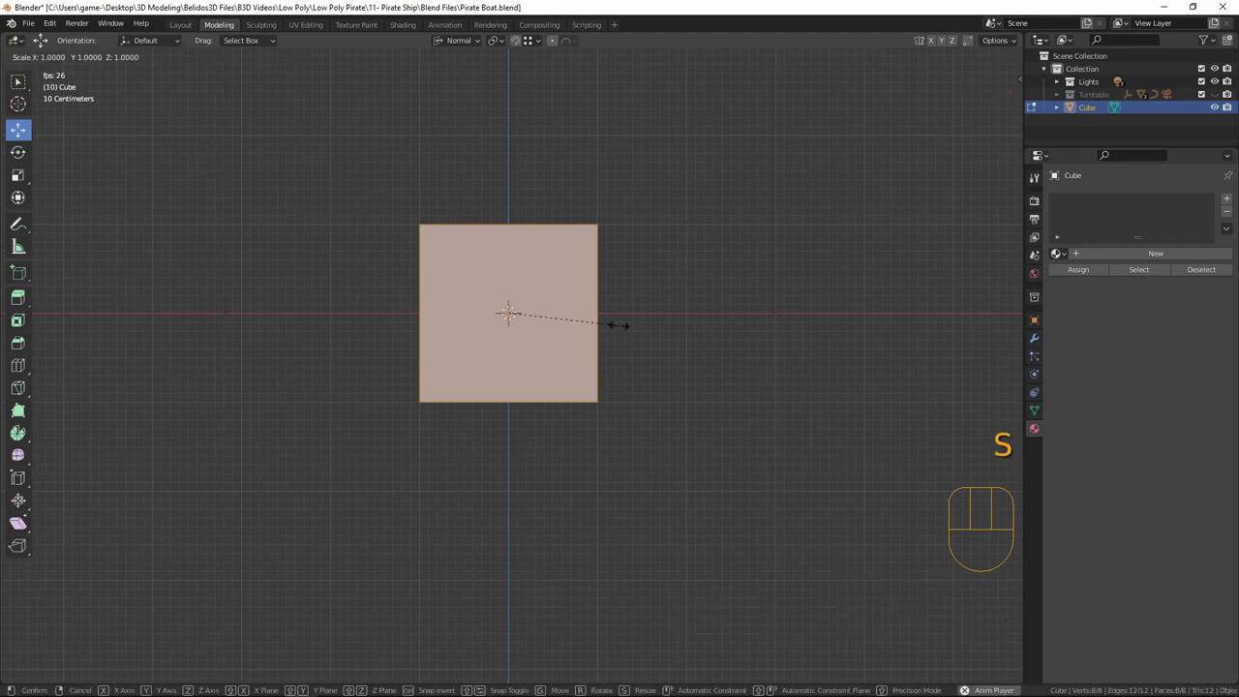
pyautogui.press('x')
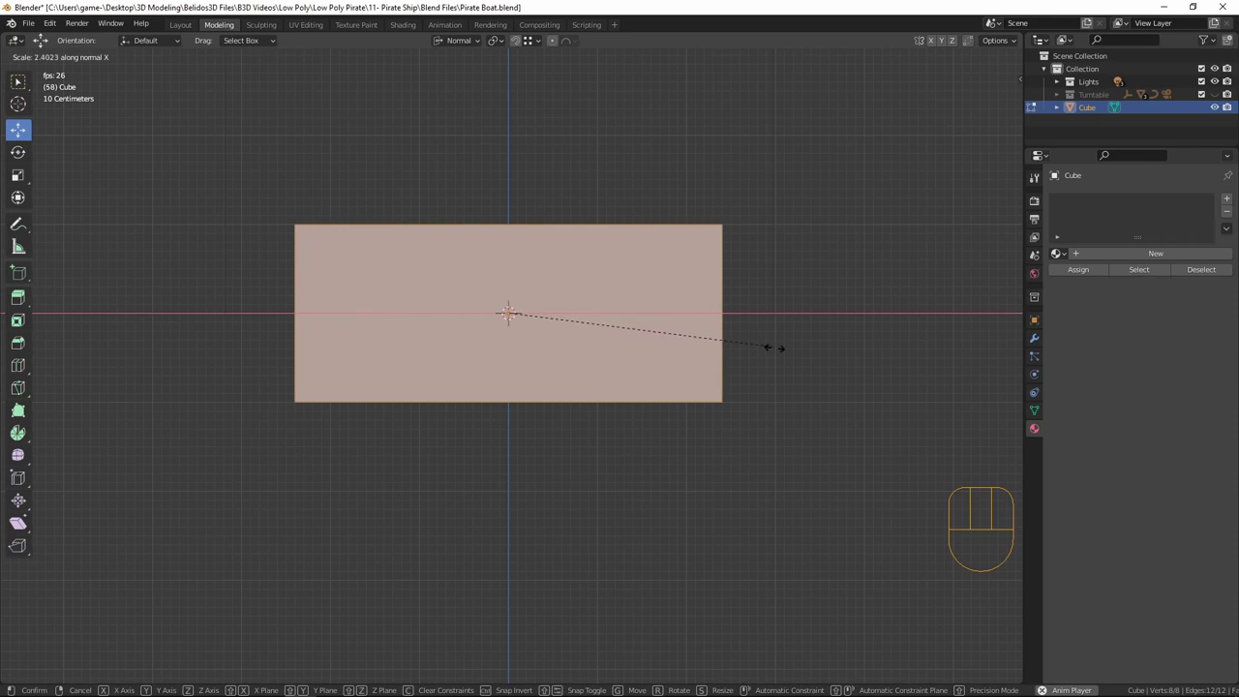
pyautogui.click(830, 367)
# - Add one centred loop cut running lengthwise along the block, splitting it into two equal halves
pyautogui.moveTo(782, 339); pyautogui.dragTo(648, 358, button='middle')
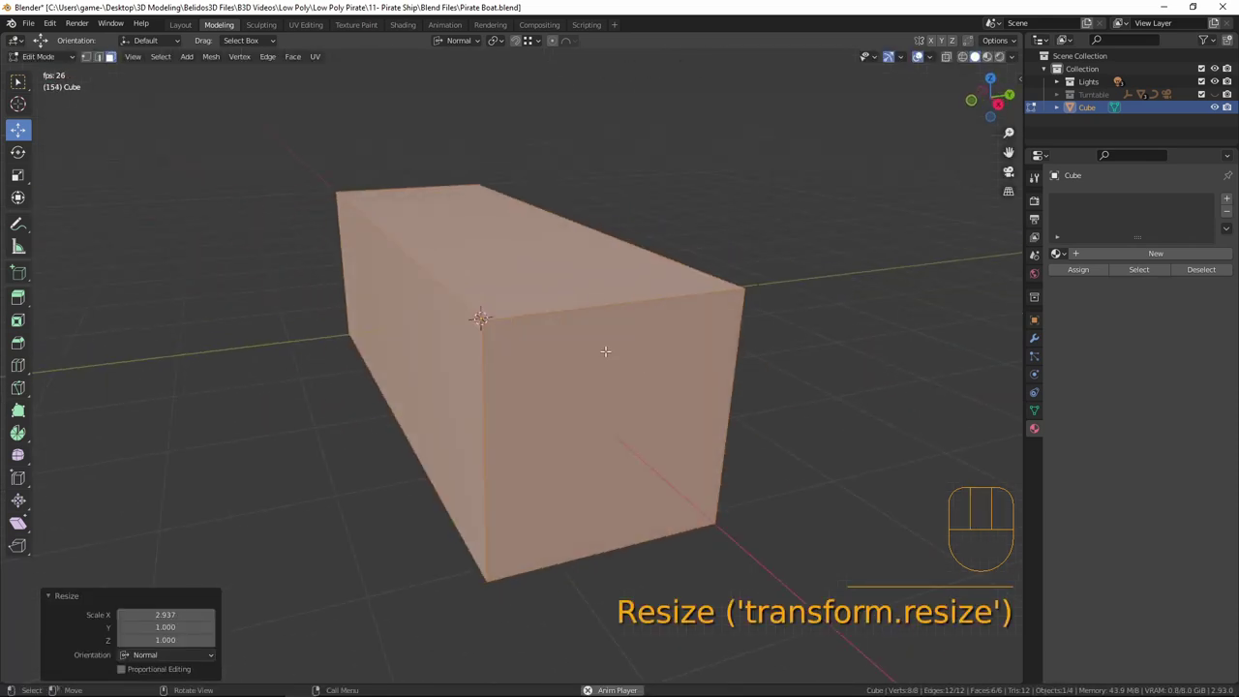
pyautogui.press('ctrl')
pyautogui.hotkey('ctrl', 'r')
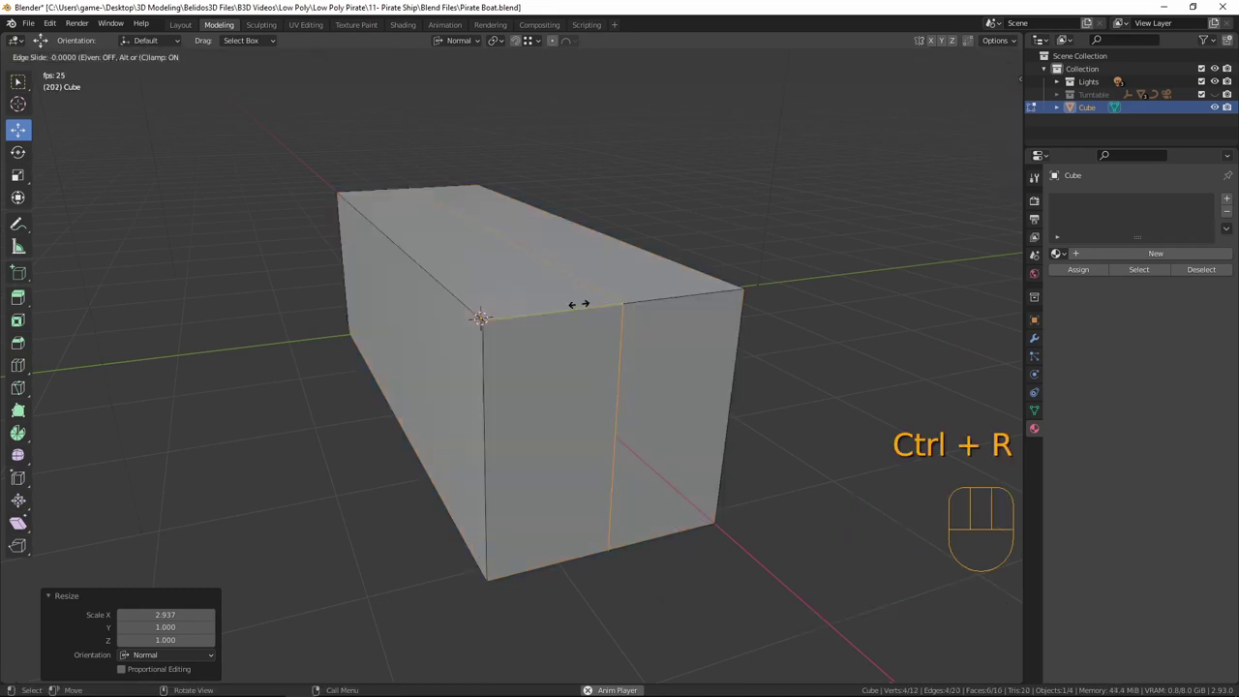
pyautogui.click(462, 407)
pyautogui.rightClick(462, 407)
pyautogui.moveTo(586, 472); pyautogui.dragTo(465, 445, button='middle')
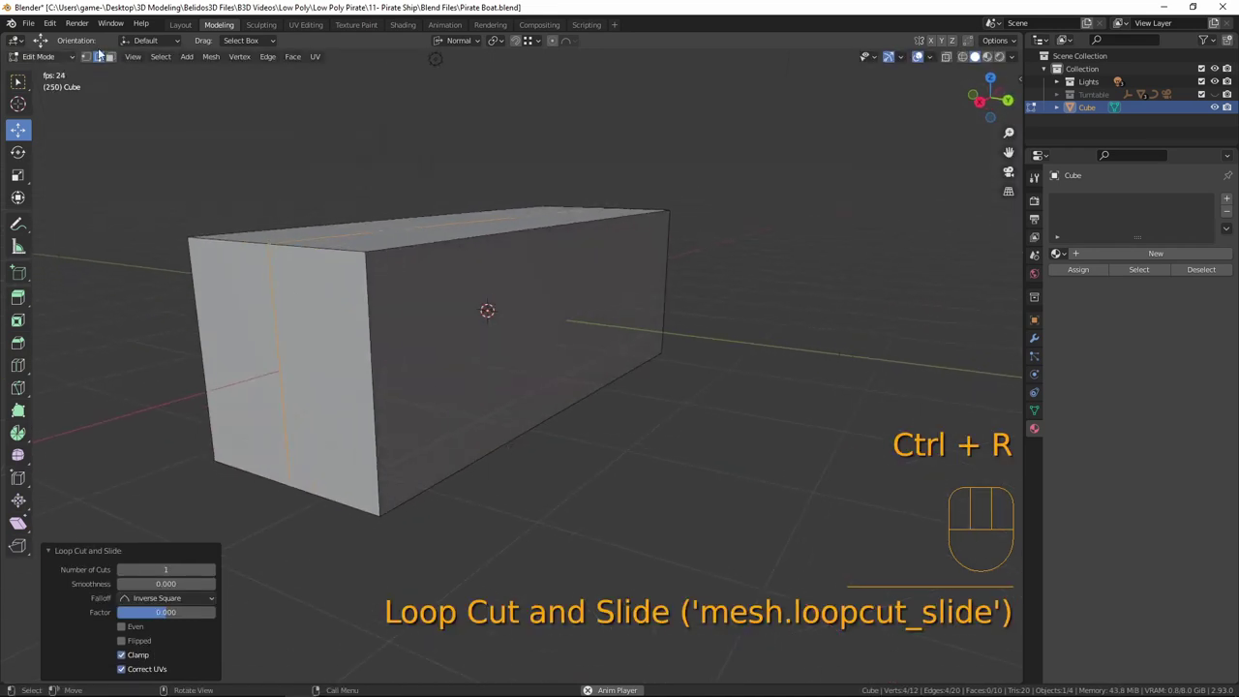
# - Delete the vertices of one long side face to remove that half of the block
pyautogui.click(110, 57)
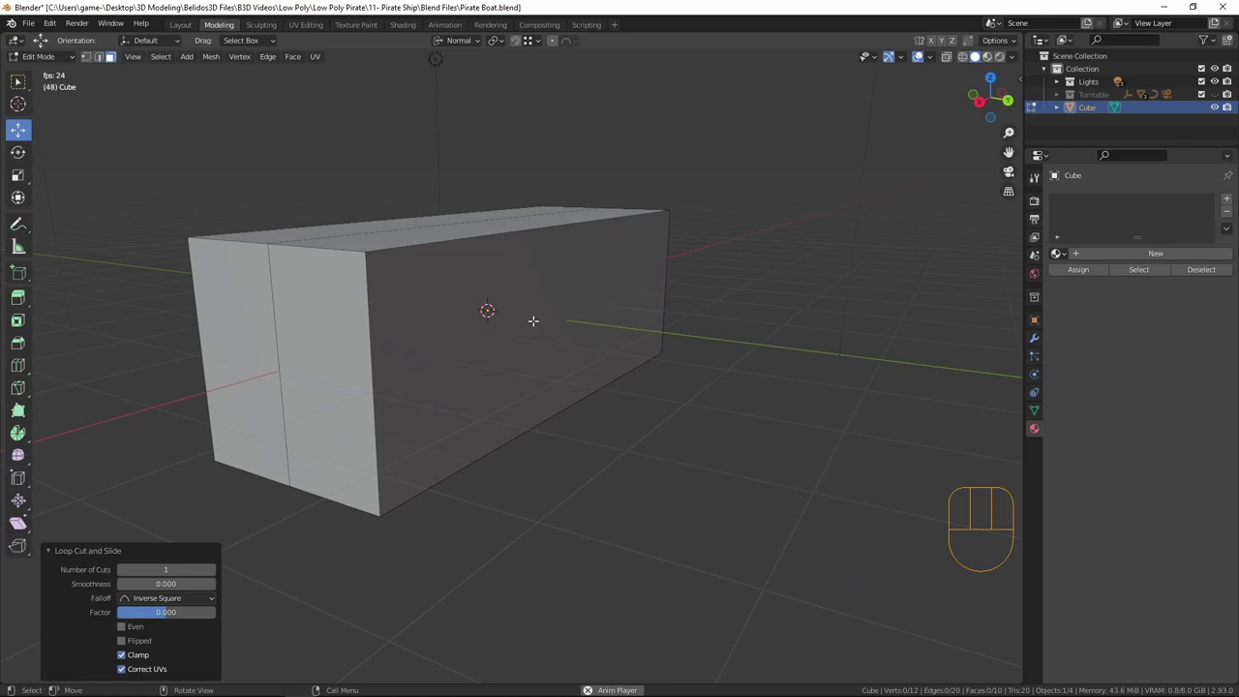
pyautogui.click(549, 407)
pyautogui.press('x')
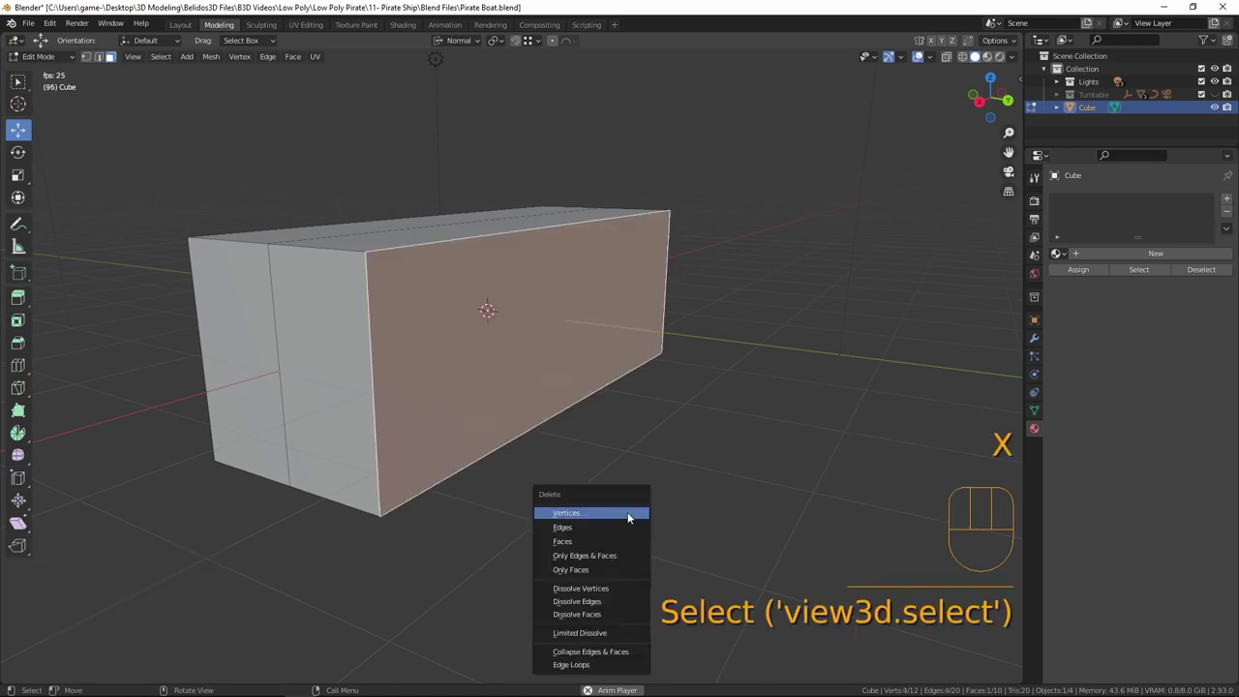
pyautogui.click(571, 513)
# - Add a Mirror modifier to the half block, mirroring only on the Y axis with Clipping enabled
pyautogui.moveTo(371, 268); pyautogui.dragTo(368, 310, button='middle')
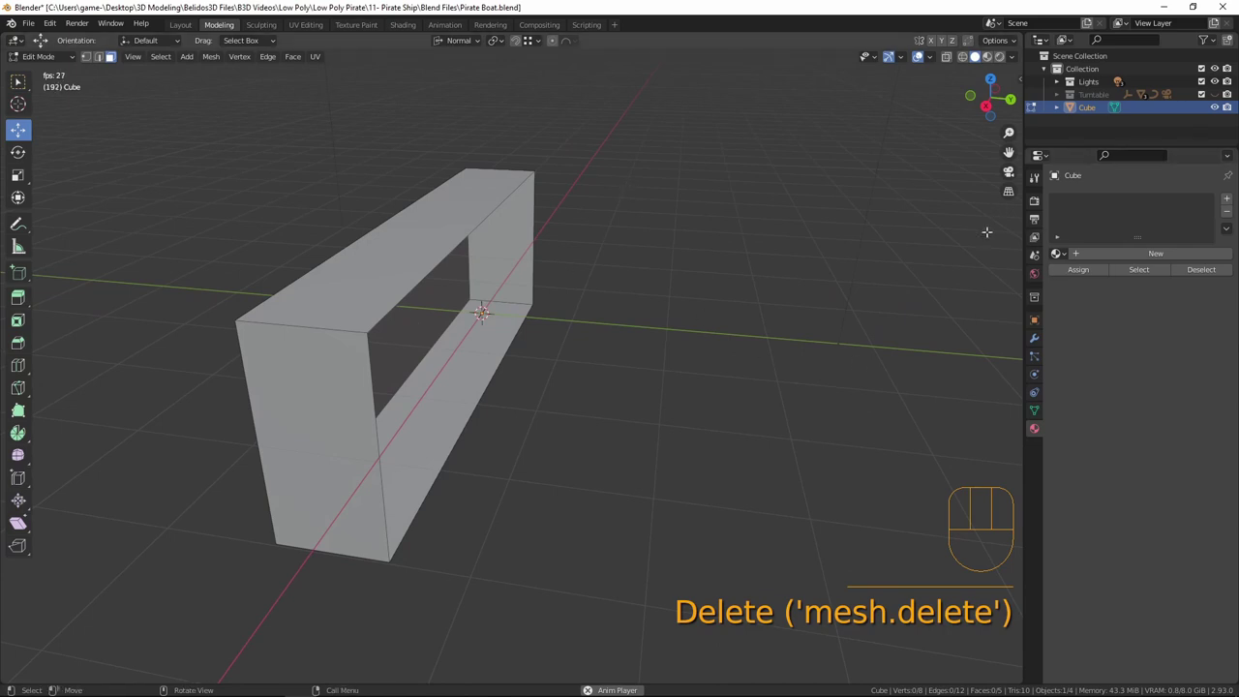
pyautogui.click(1034, 337)
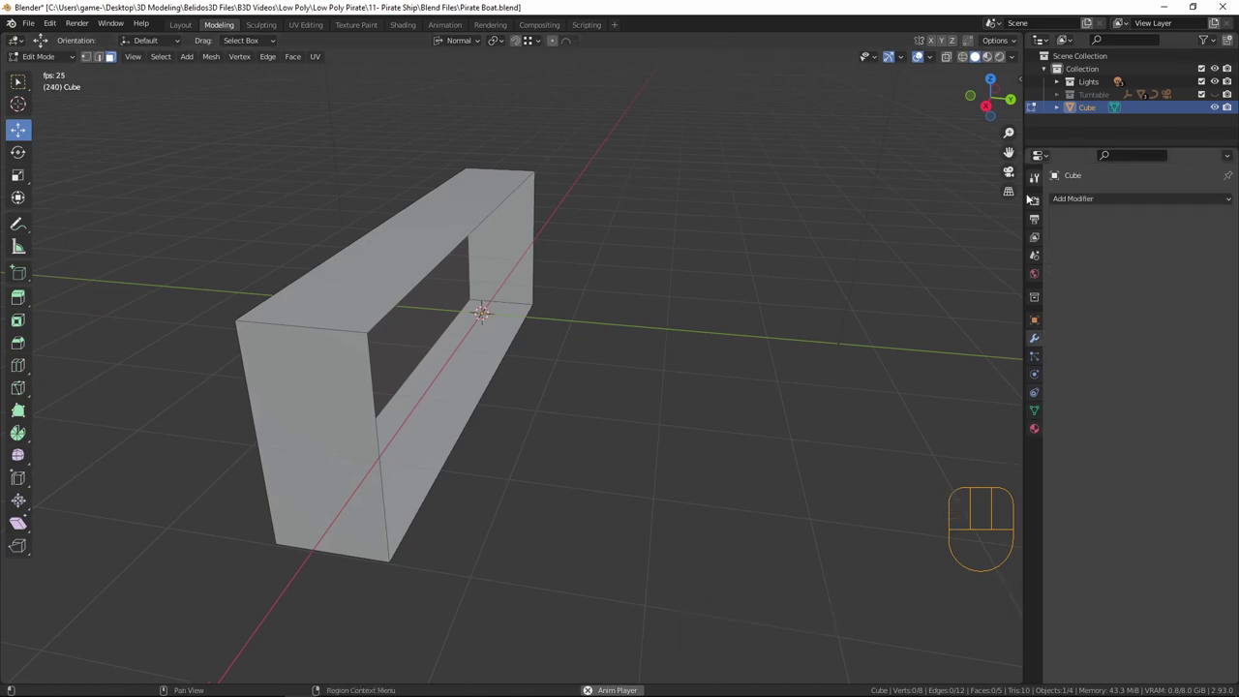
pyautogui.click(1098, 200)
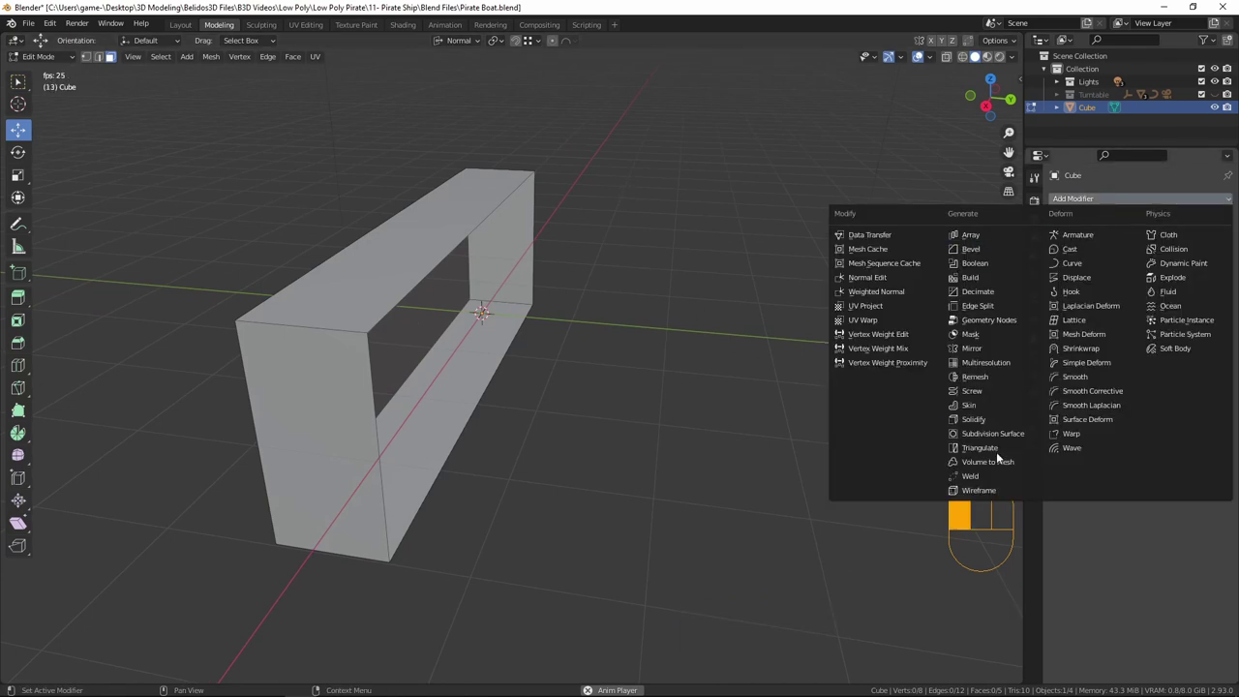
pyautogui.click(981, 348)
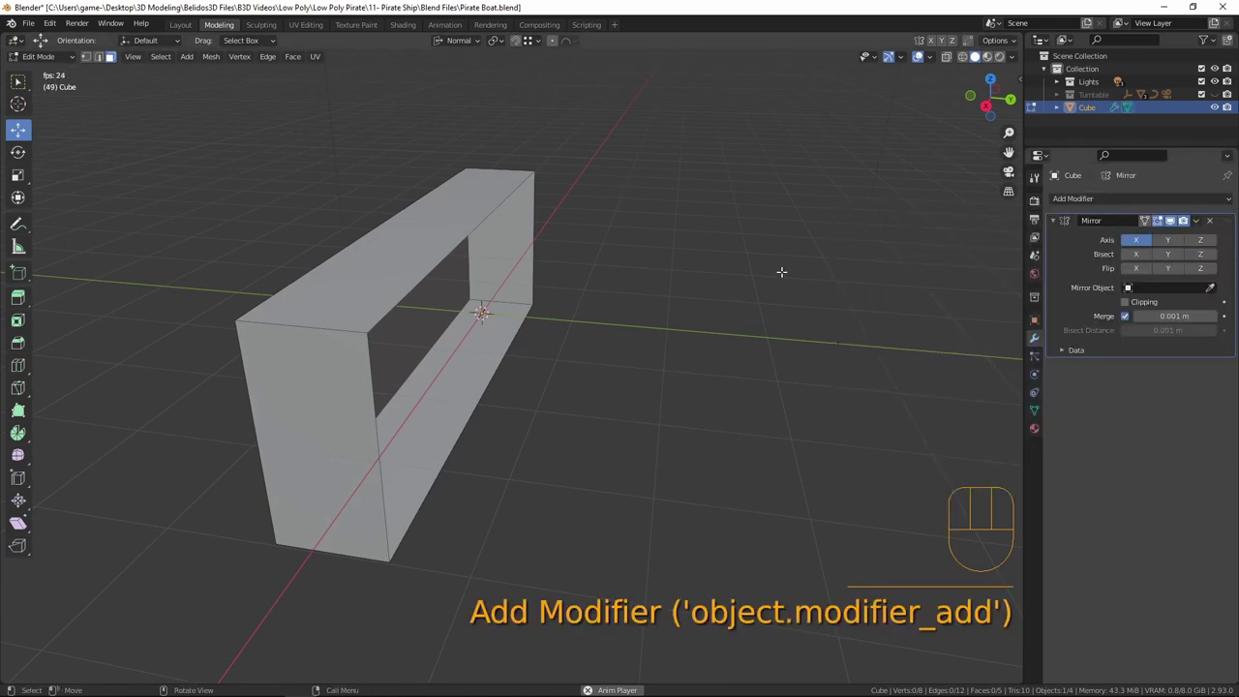
pyautogui.click(1169, 240)
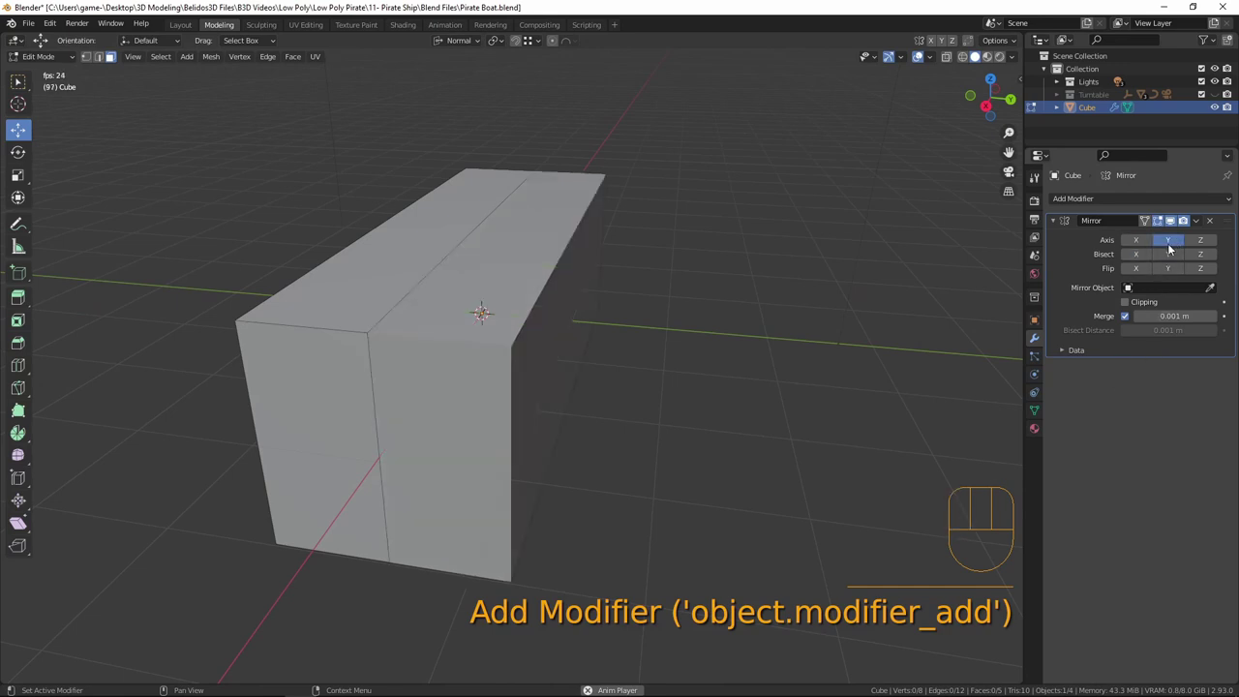
pyautogui.click(1125, 301)
pyautogui.moveTo(600, 387); pyautogui.dragTo(467, 418, button='middle')
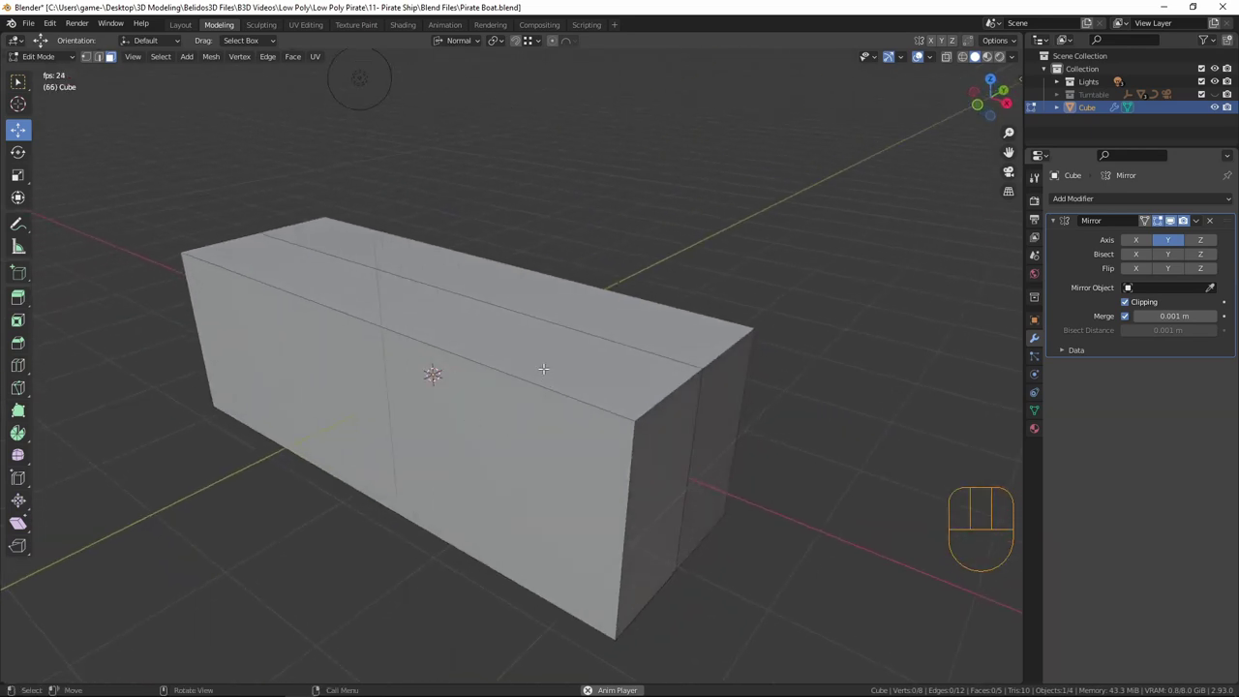
# - Assign the existing Palette material to the block and display the viewport in Material Preview shading
pyautogui.click(1033, 430)
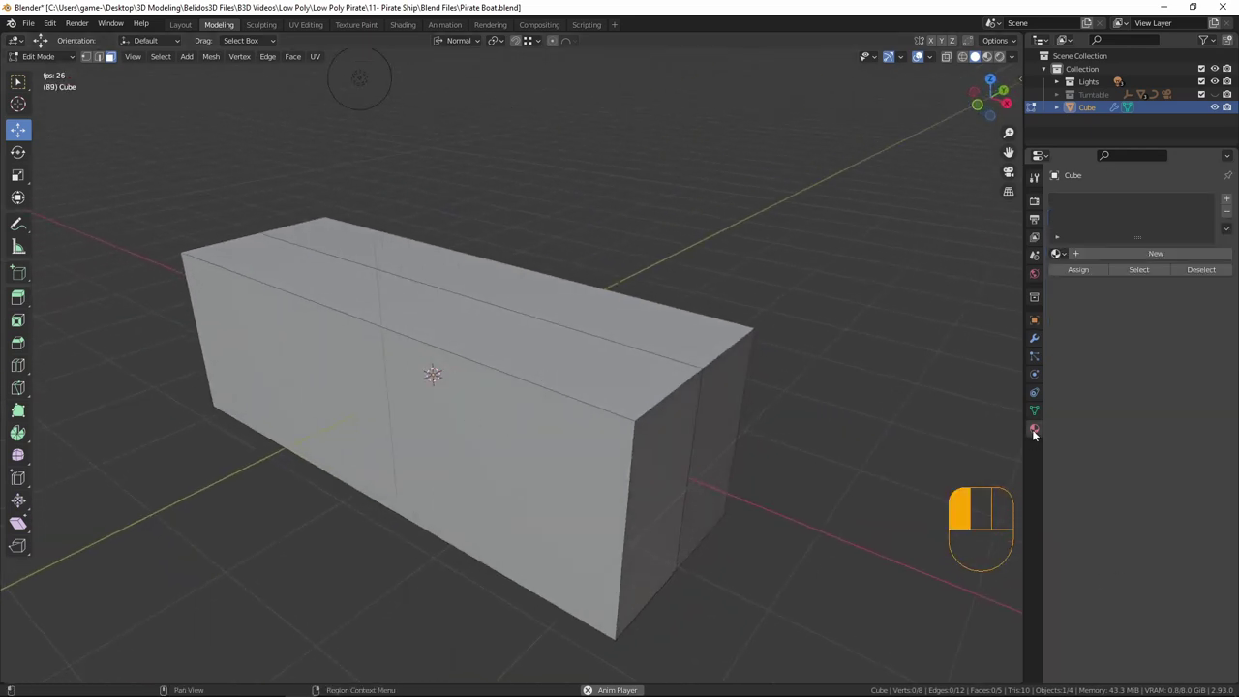
pyautogui.click(1062, 255)
pyautogui.click(1089, 275)
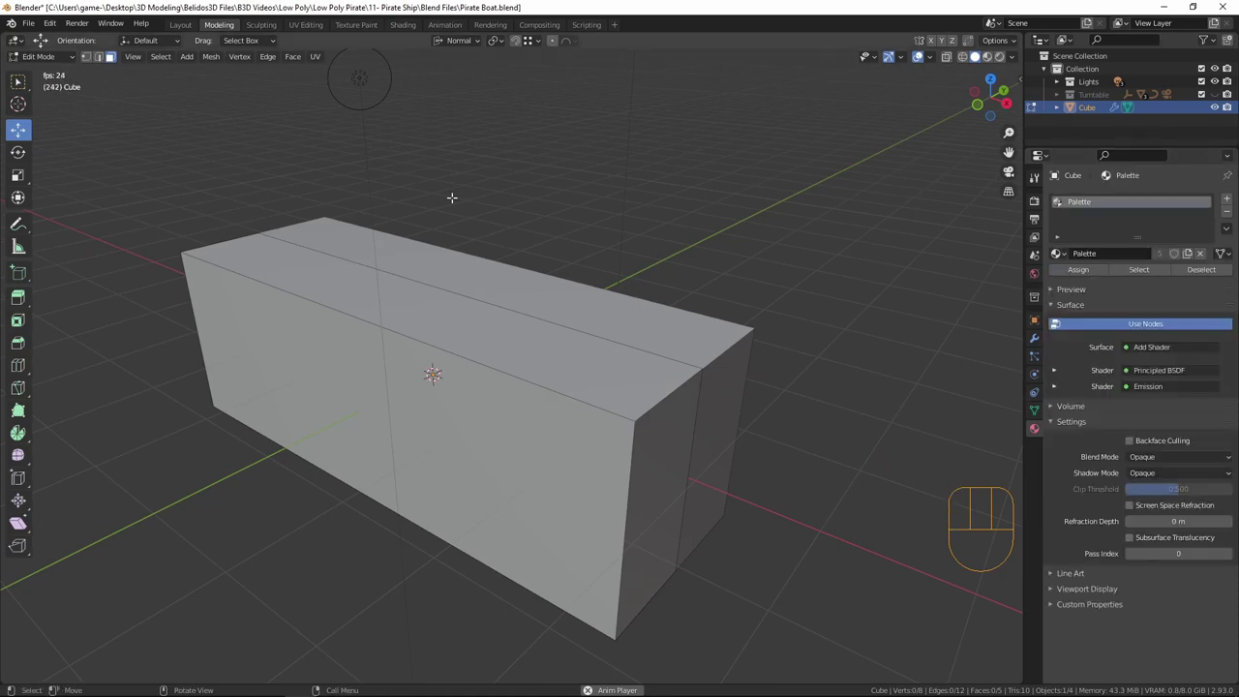
pyautogui.click(988, 56)
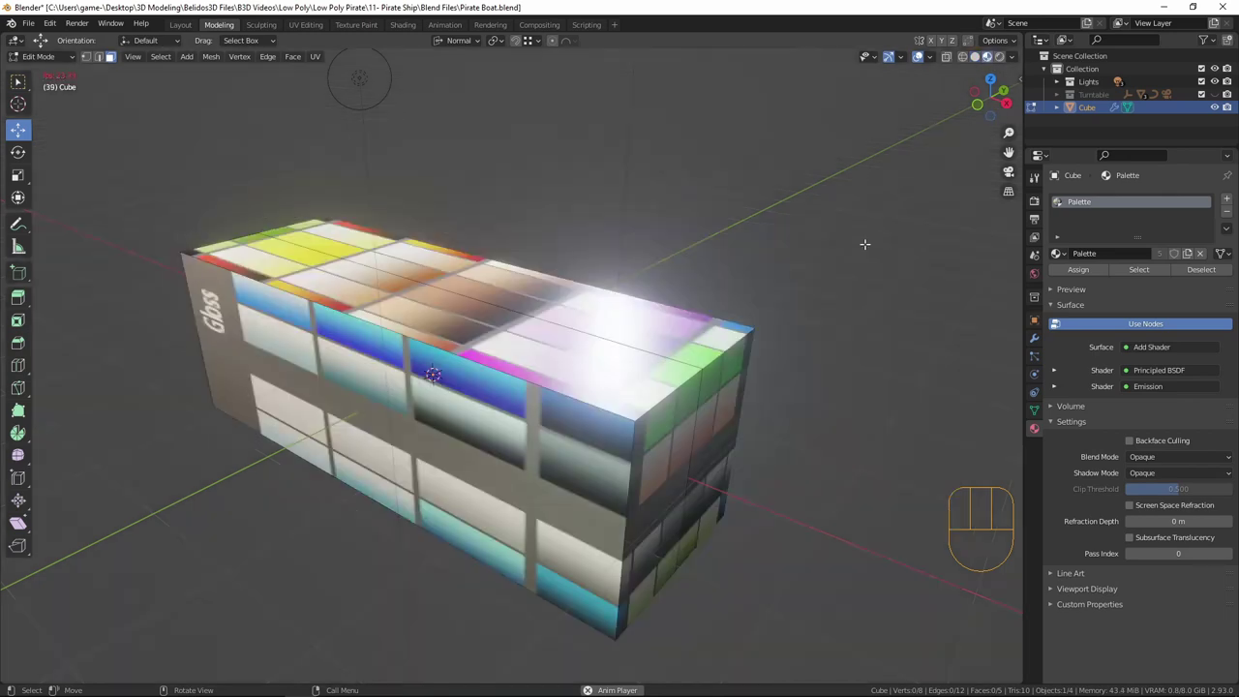
# - Switch to the UV Editing workspace, enlarge the 3D viewport, and fit the whole palette image in the narrowed UV editor
pyautogui.click(306, 24)
pyautogui.moveTo(655, 290); pyautogui.dragTo(357, 291)
pyautogui.scroll(-2, 250, 333)
pyautogui.moveTo(250, 333); pyautogui.dragTo(188, 318, button='middle')
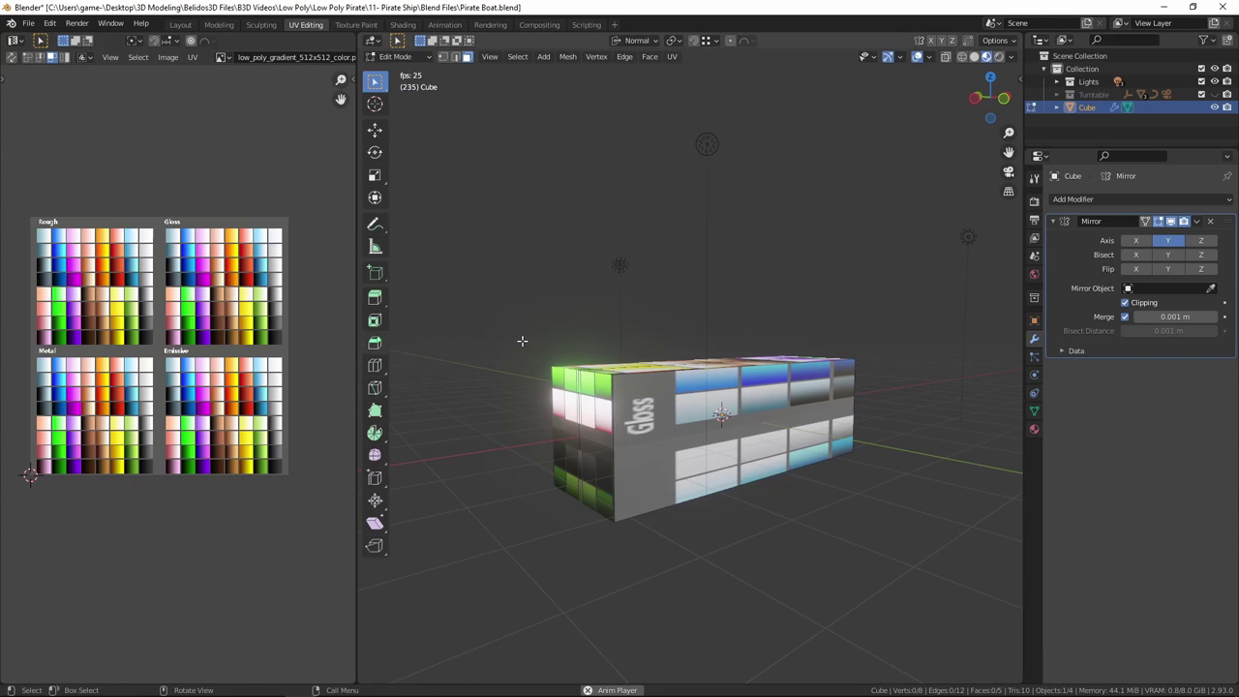
# - Turn on the Screencast Keys display for the 3D viewport
pyautogui.press('n')
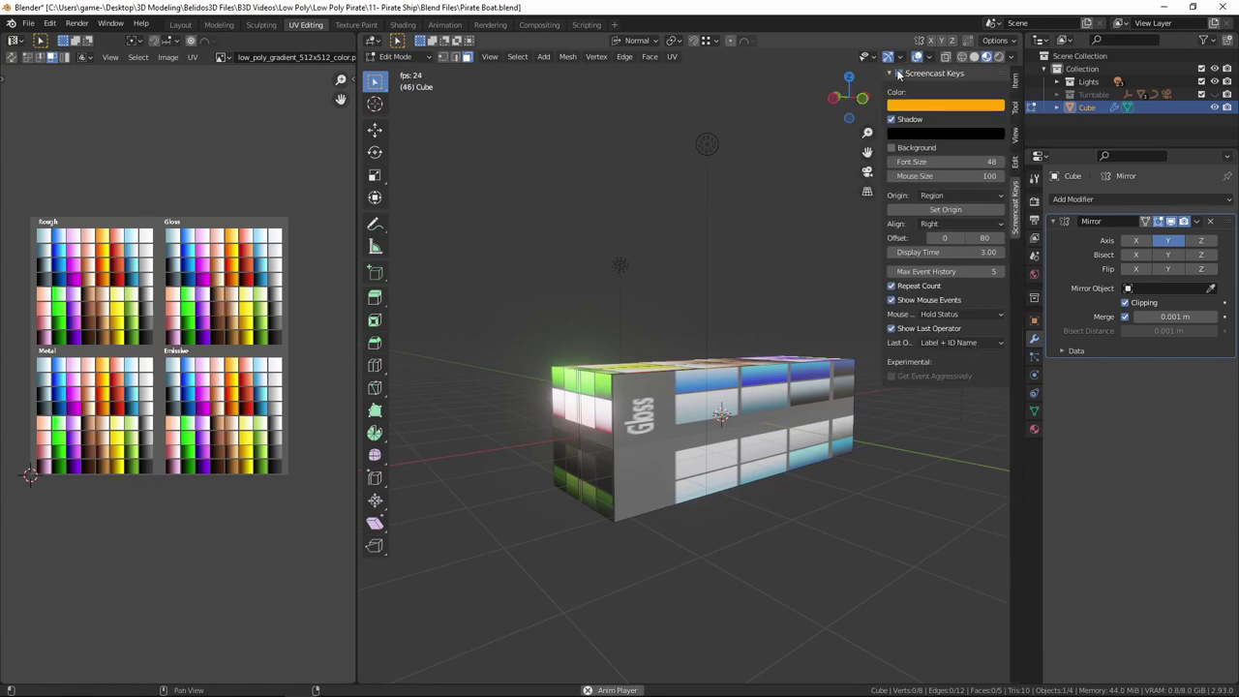
pyautogui.click(898, 74)
pyautogui.press('n')
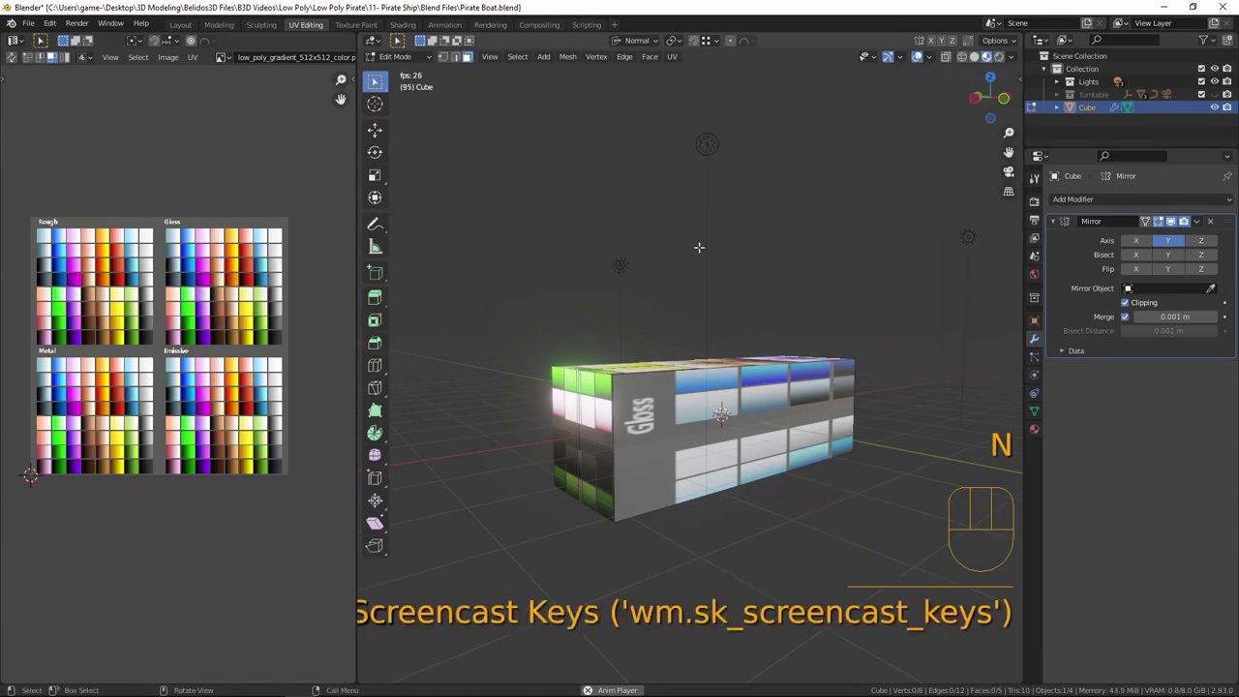
# - Select all faces of the block and reset their UVs
pyautogui.moveTo(697, 270); pyautogui.dragTo(663, 358, button='middle')
pyautogui.press('a')
pyautogui.moveTo(651, 423); pyautogui.dragTo(677, 397, button='middle')
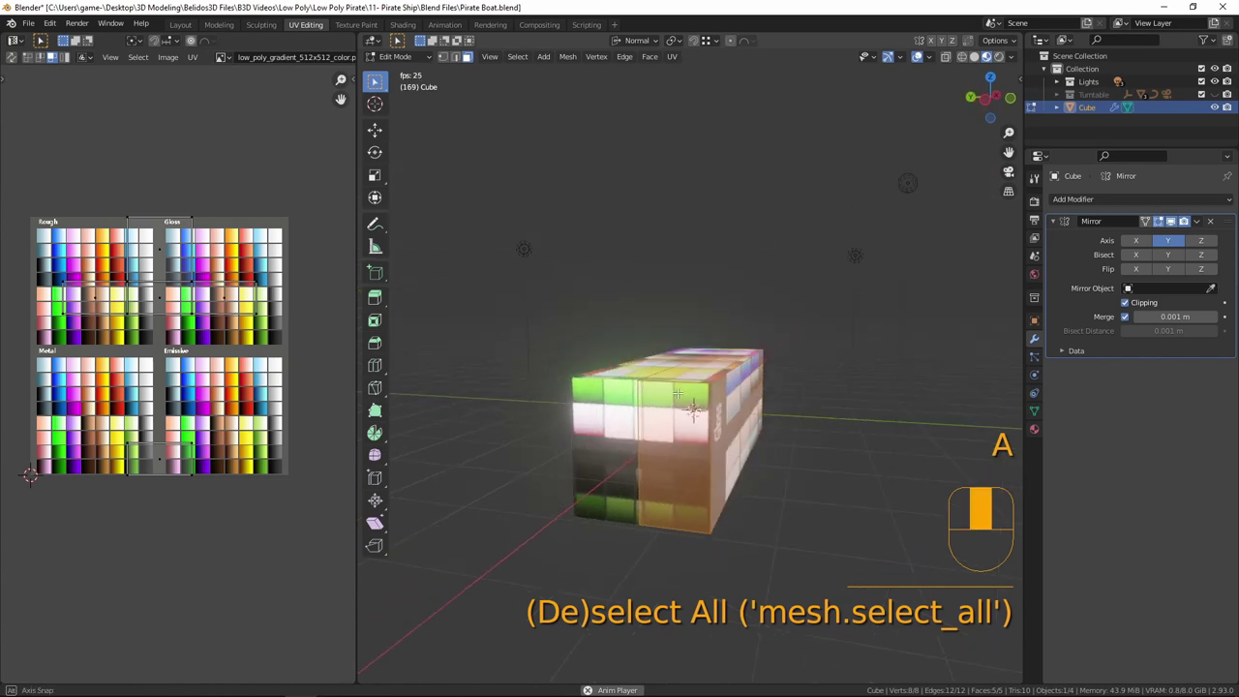
pyautogui.press('u')
pyautogui.press('r')
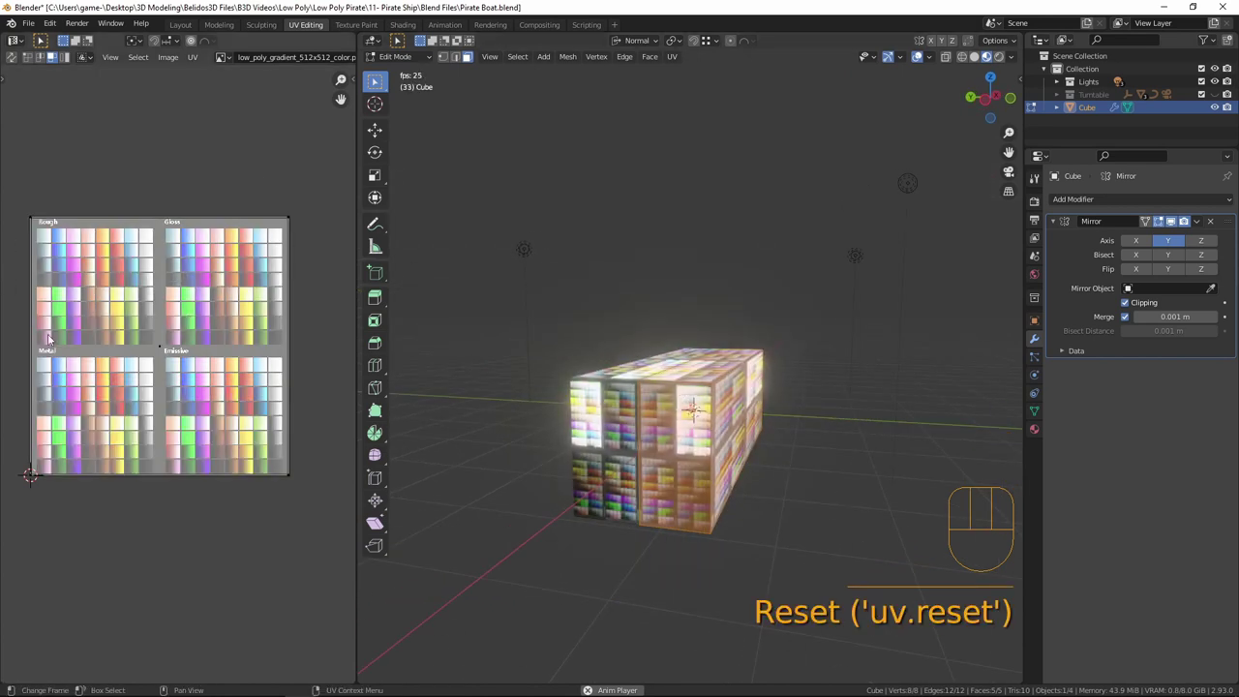
# - Scale all the UVs to 0 and move them onto the dark brown swatch in the palette's Rough section
pyautogui.press('a')
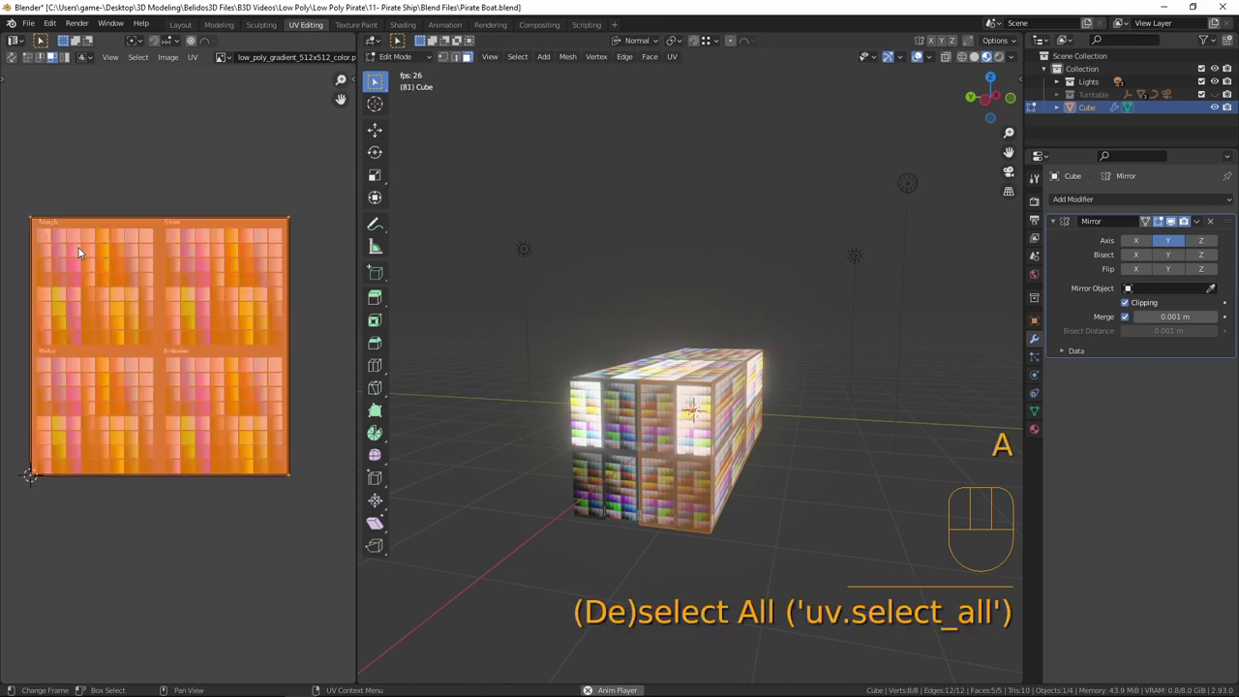
pyautogui.press('s')
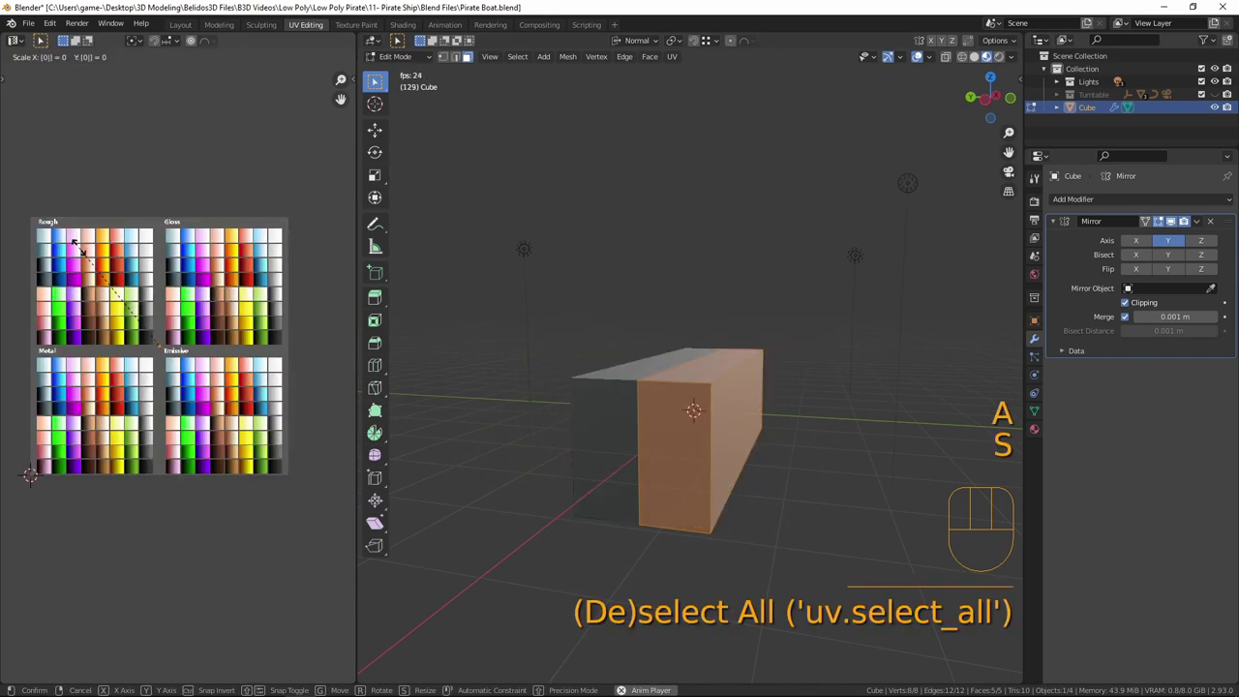
pyautogui.click(171, 365)
pyautogui.press('g')
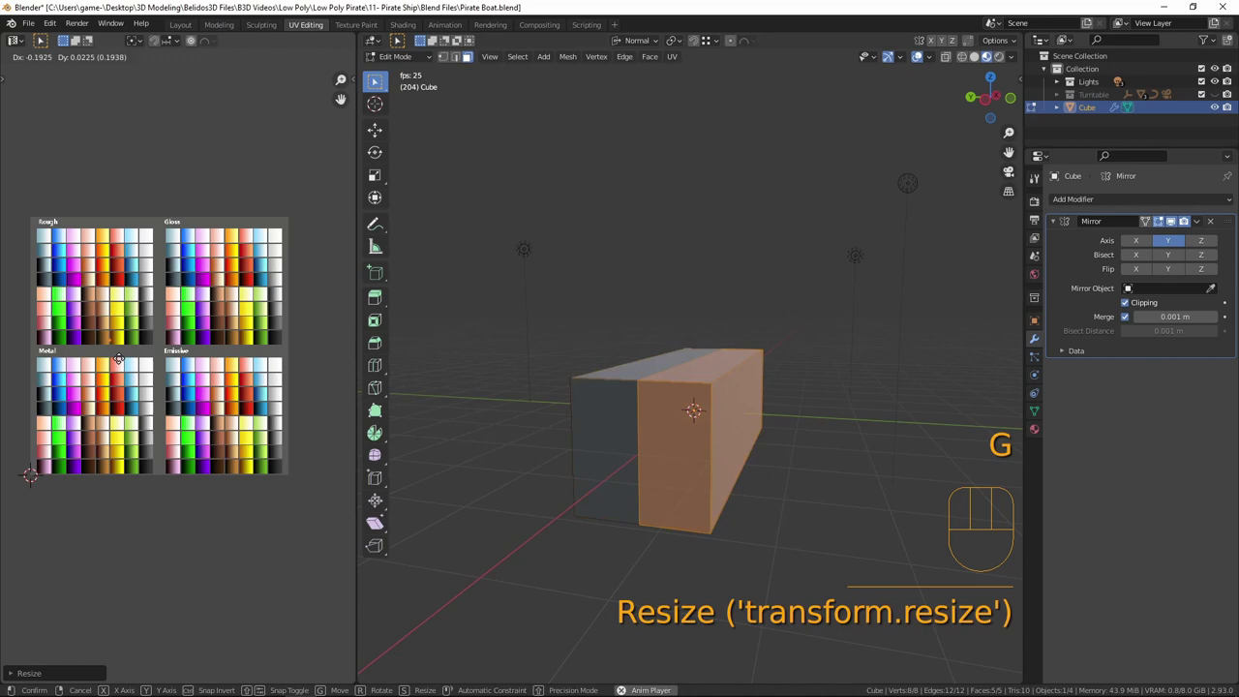
pyautogui.click(109, 360)
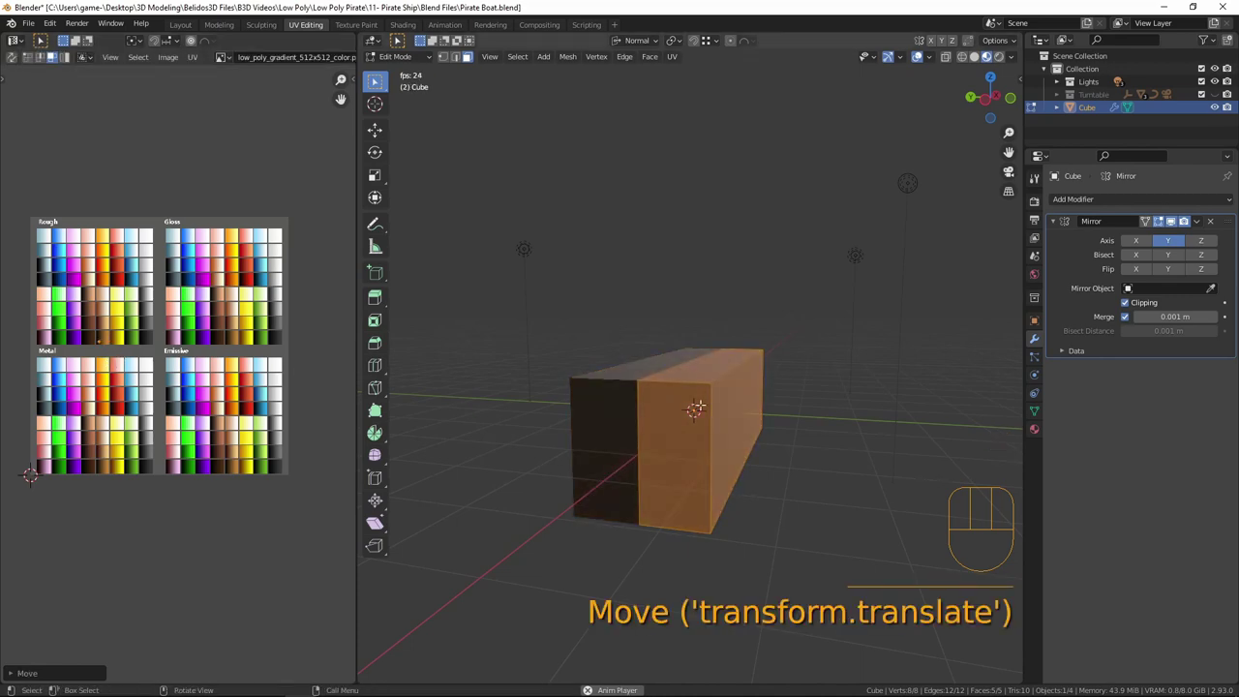
# - Examine the recoloured block from several sides, both in and out of Edit Mode
pyautogui.press('Tab')
pyautogui.moveTo(716, 418); pyautogui.dragTo(623, 436, button='middle')
pyautogui.scroll(2, 685, 417)
pyautogui.press('Tab')
pyautogui.moveTo(748, 316); pyautogui.dragTo(669, 362, button='middle')
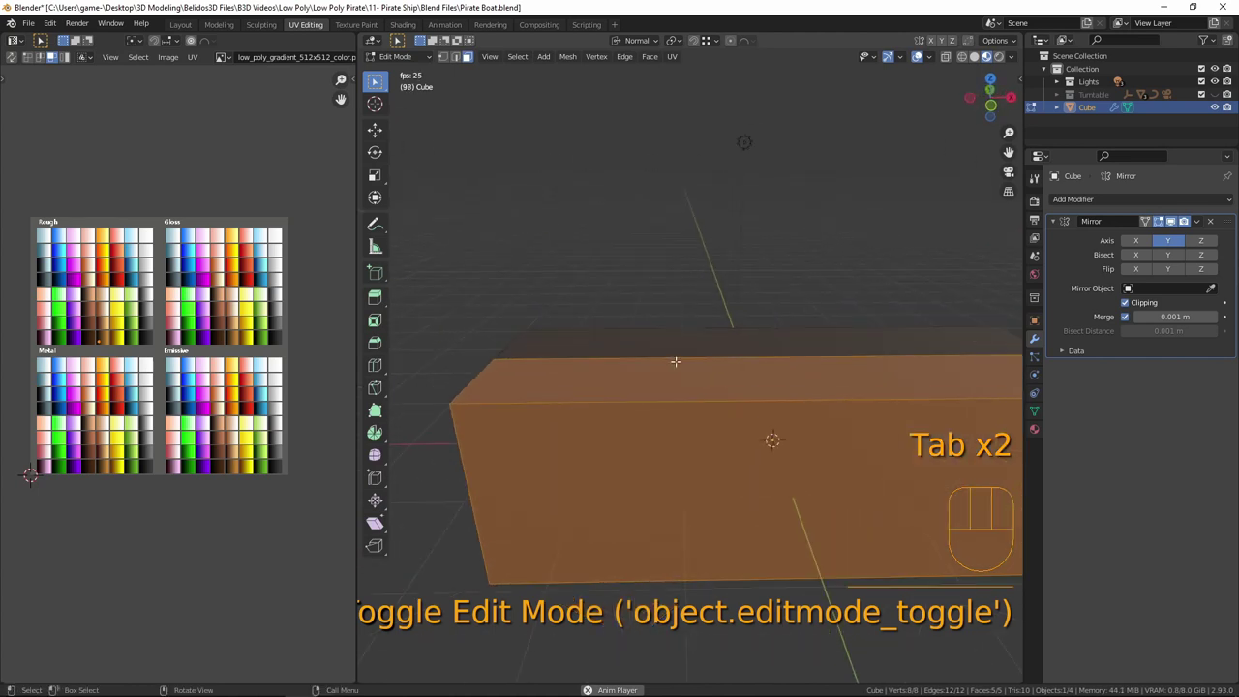
pyautogui.moveTo(729, 437); pyautogui.dragTo(688, 312, button='middle')
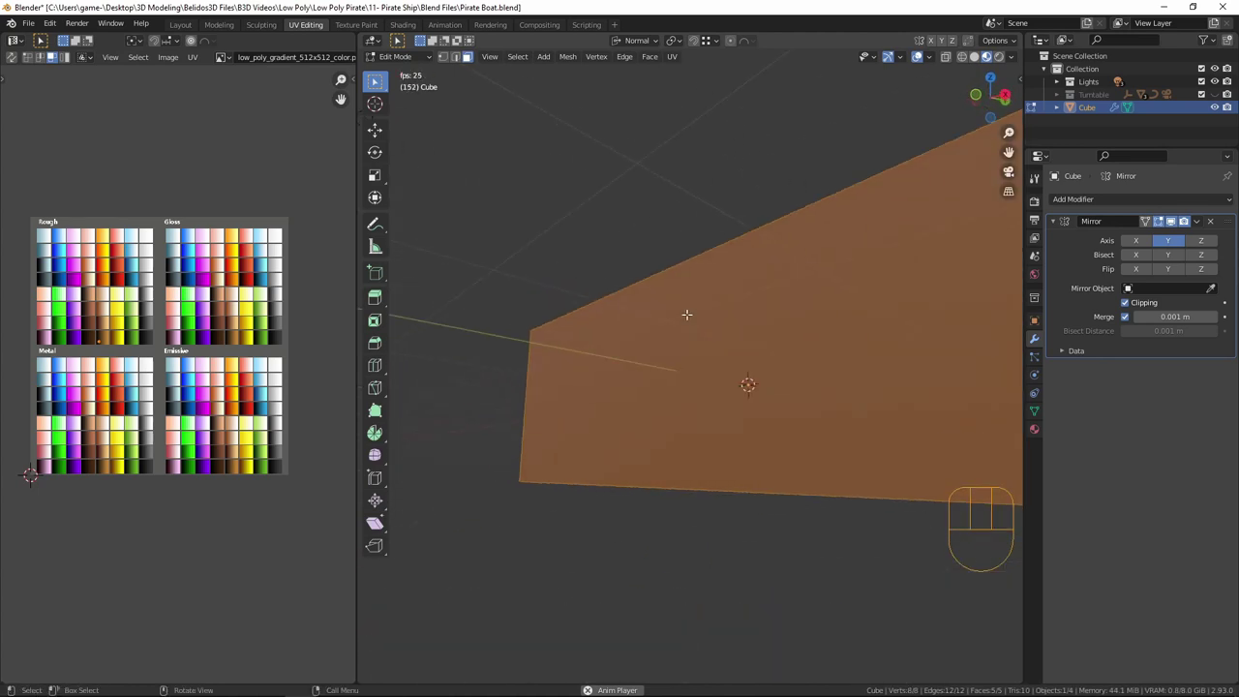
pyautogui.scroll(-4, 710, 362)
pyautogui.moveTo(711, 362); pyautogui.dragTo(777, 406, button='middle')
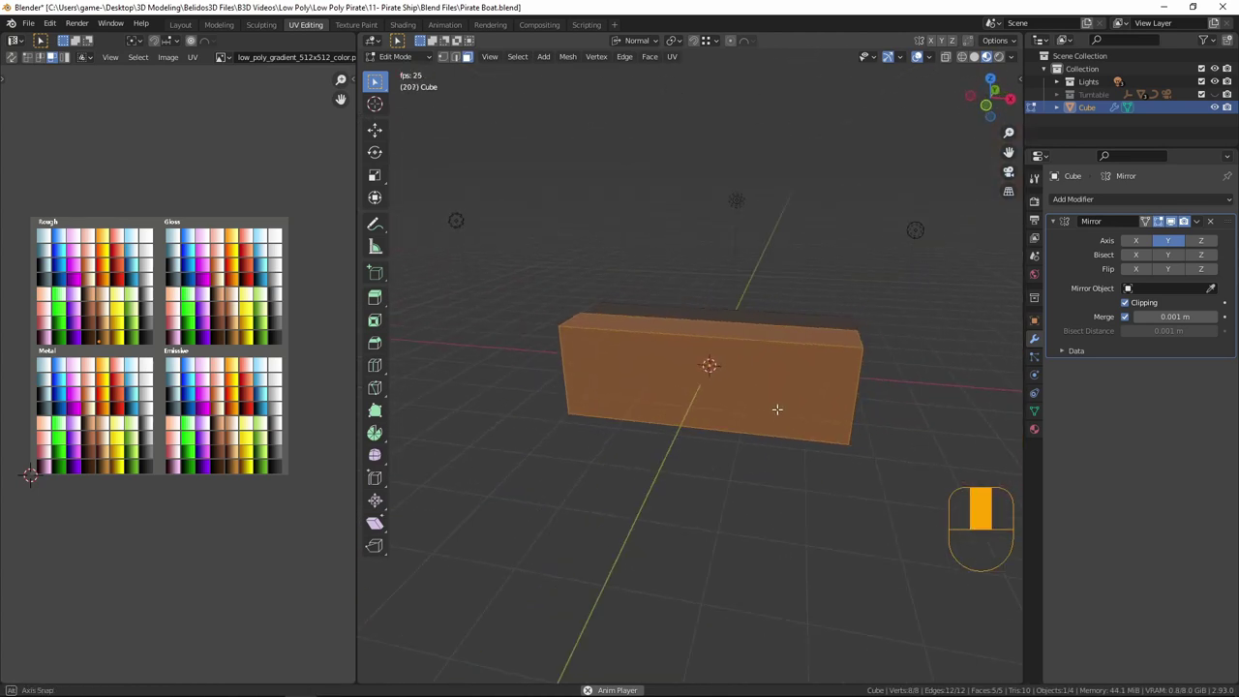
# - Add three evenly spaced loop cuts across the block's length and one horizontal loop cut around its mid-height
pyautogui.hotkey('ctrl', 'r')
pyautogui.scroll(1, 723, 357)
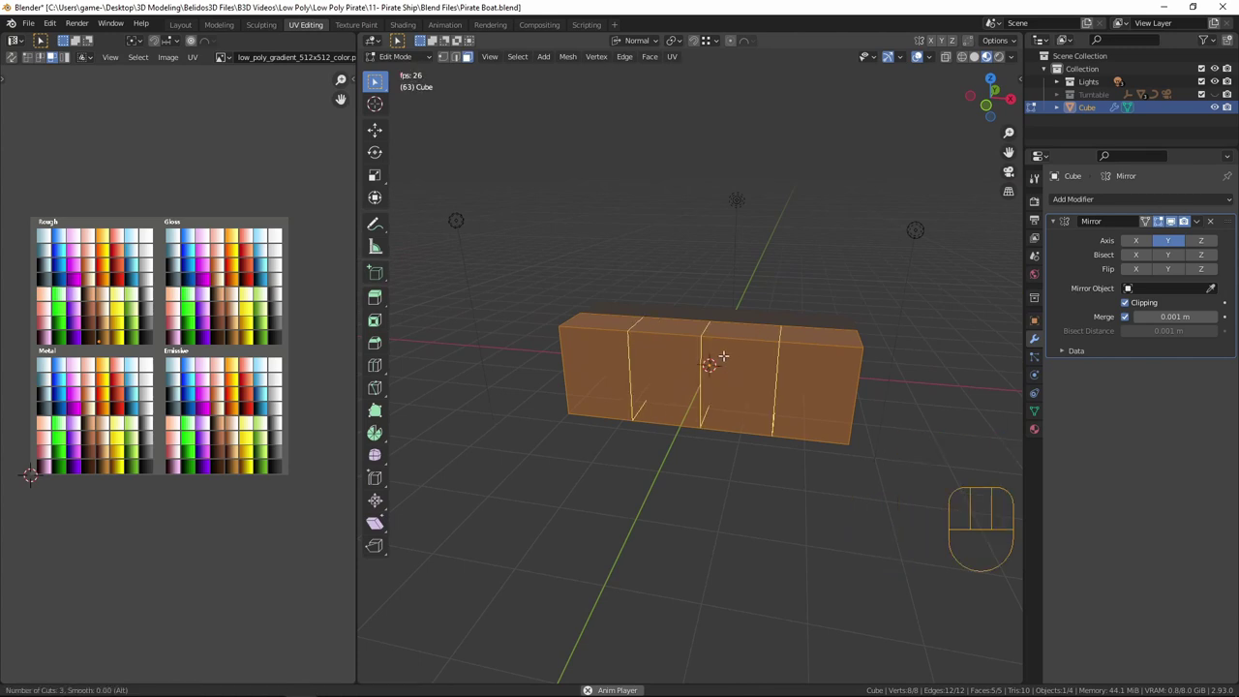
pyautogui.click(723, 357)
pyautogui.hotkey('ctrl', 'r')
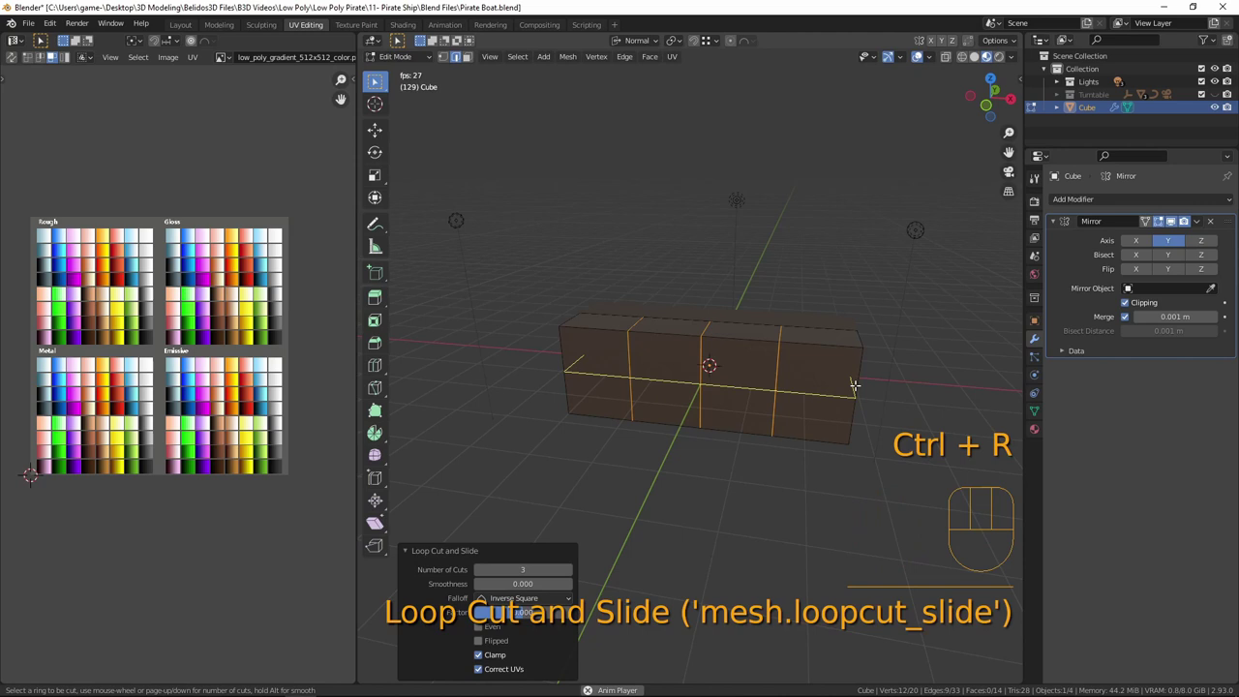
pyautogui.click(854, 385)
# - Select the block's outer bottom edges along its full length and move them about 0.94 m along Y towards the mirror centreline
pyautogui.moveTo(813, 431); pyautogui.dragTo(630, 423, button='middle')
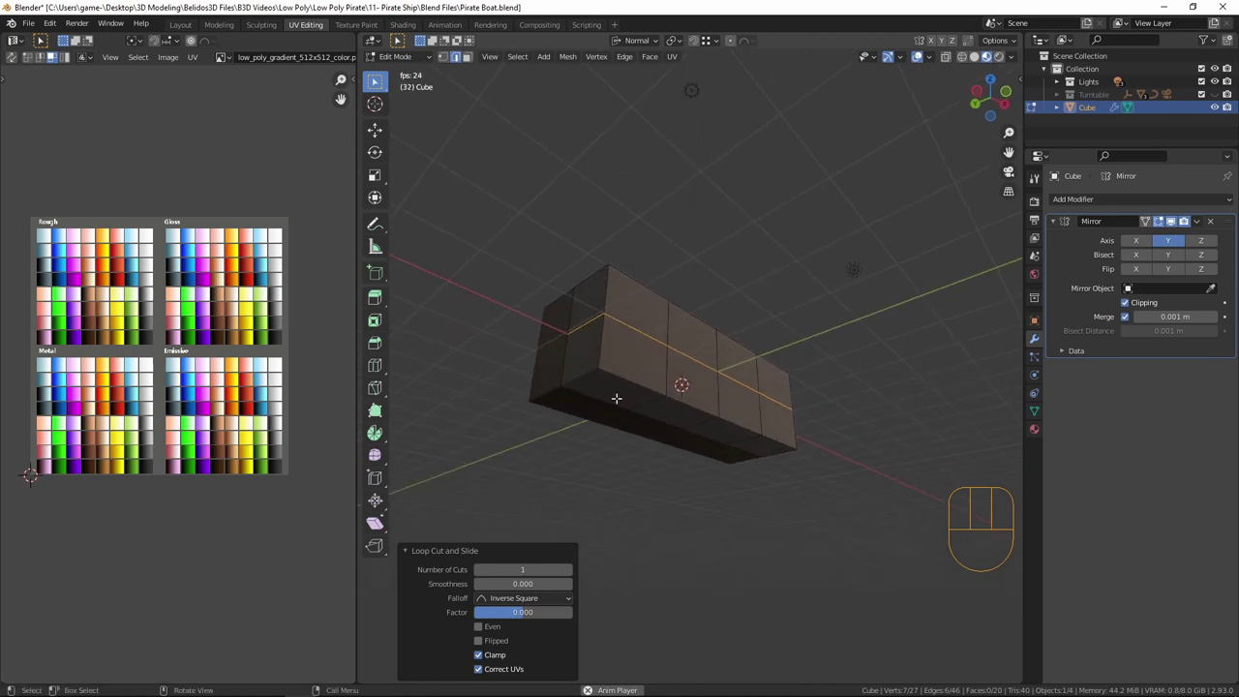
pyautogui.click(677, 436)
pyautogui.keyDown('shift'); pyautogui.click(730, 418); pyautogui.keyUp('shift')
pyautogui.keyDown('shift'); pyautogui.click(784, 435); pyautogui.keyUp('shift')
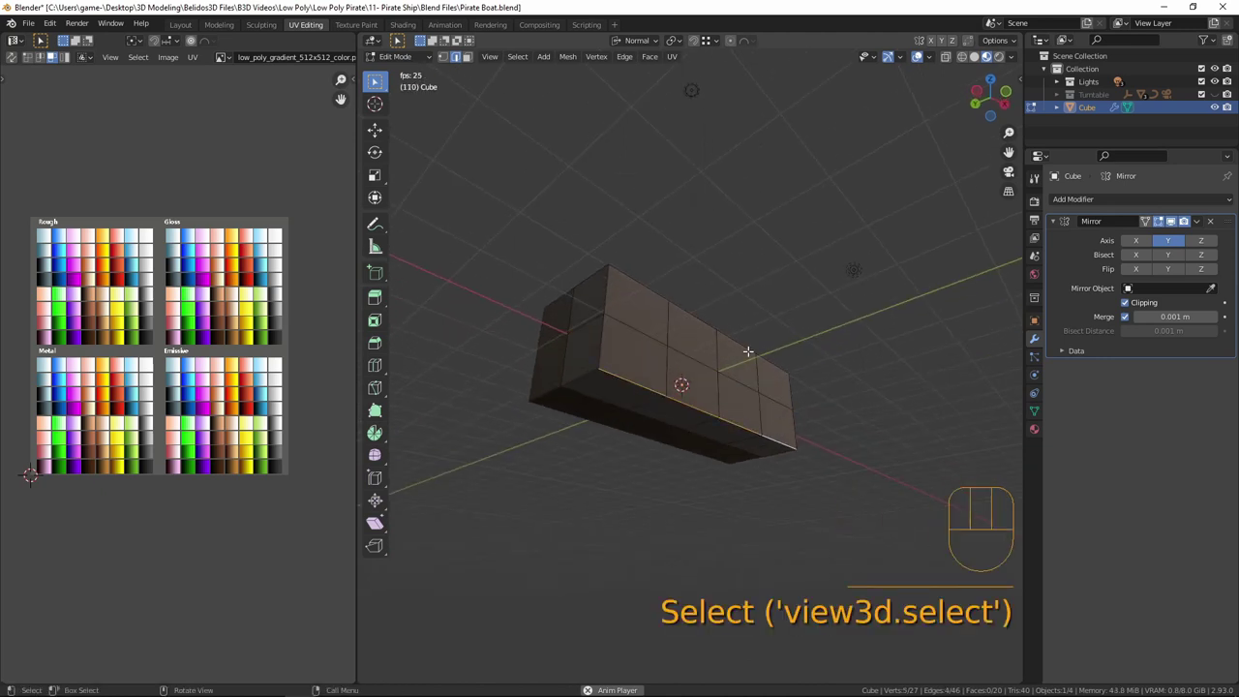
pyautogui.scroll(3, 777, 473)
pyautogui.moveTo(778, 473); pyautogui.dragTo(777, 438, button='middle')
pyautogui.press('g')
pyautogui.press('y')
pyautogui.press('y')
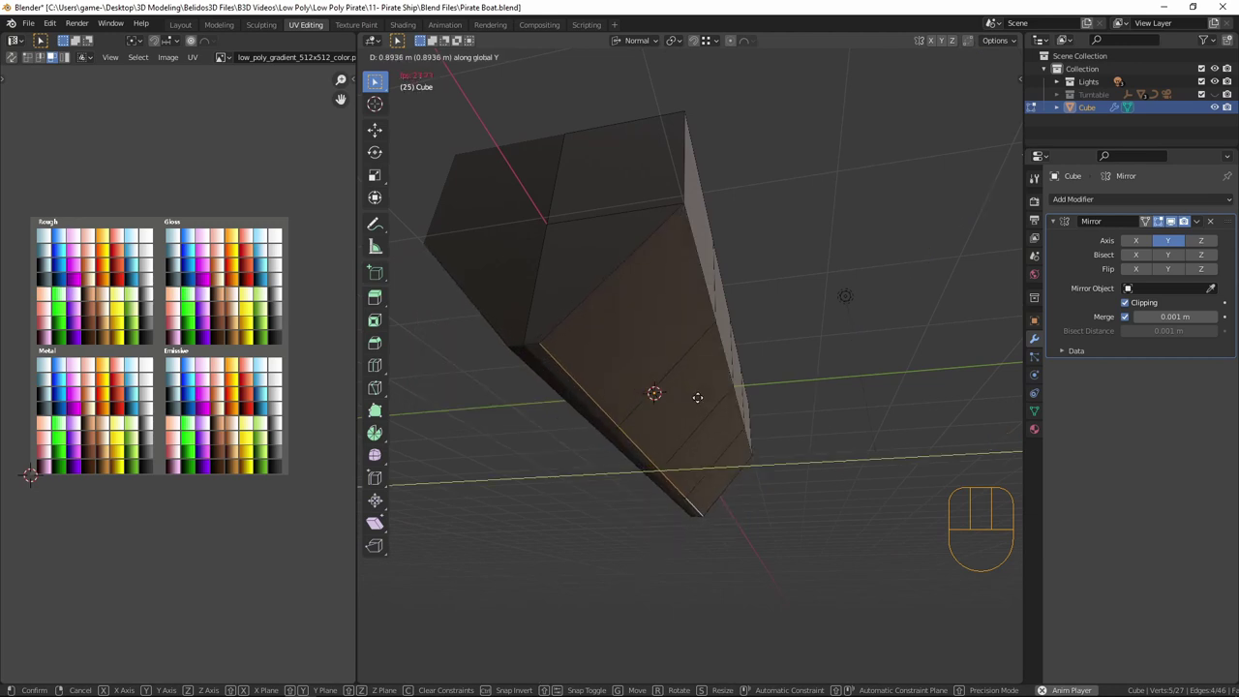
pyautogui.press('shift')
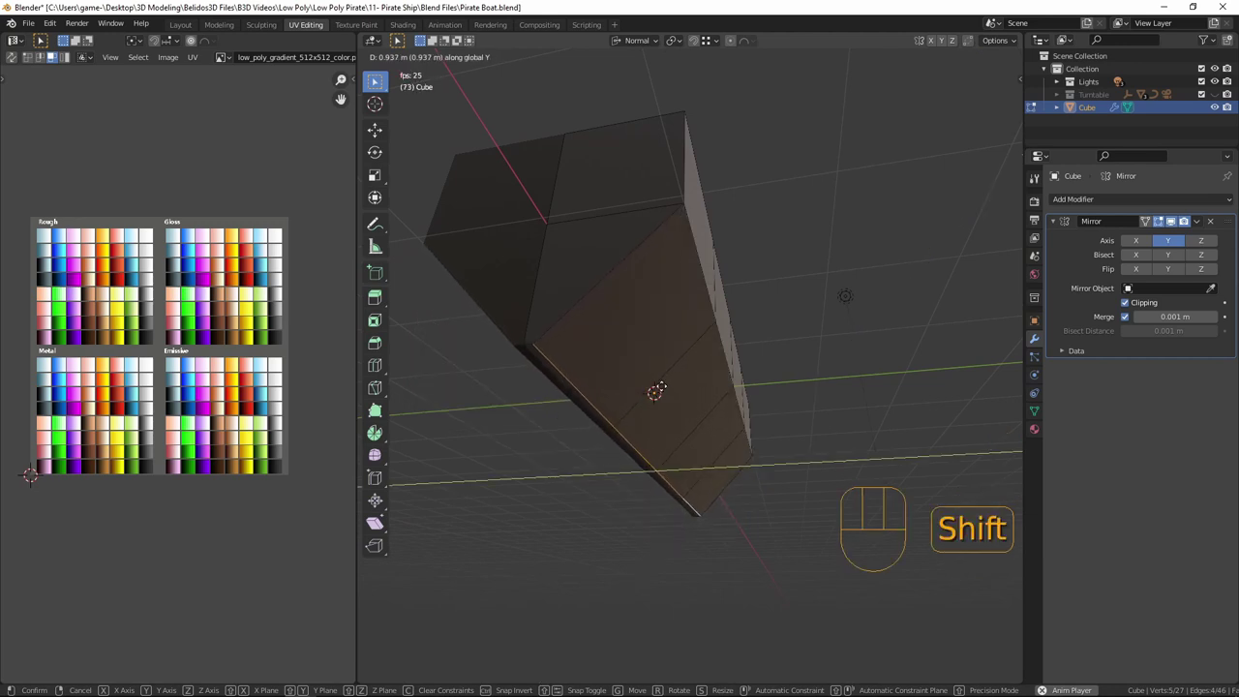
pyautogui.click(656, 390)
# - Narrow the bow by moving its upper vertical corner edge along Y until it lies close to the mirror centreline
pyautogui.moveTo(652, 384); pyautogui.dragTo(624, 436, button='middle')
pyautogui.click(537, 336)
pyautogui.moveTo(568, 354); pyautogui.dragTo(620, 329, button='middle')
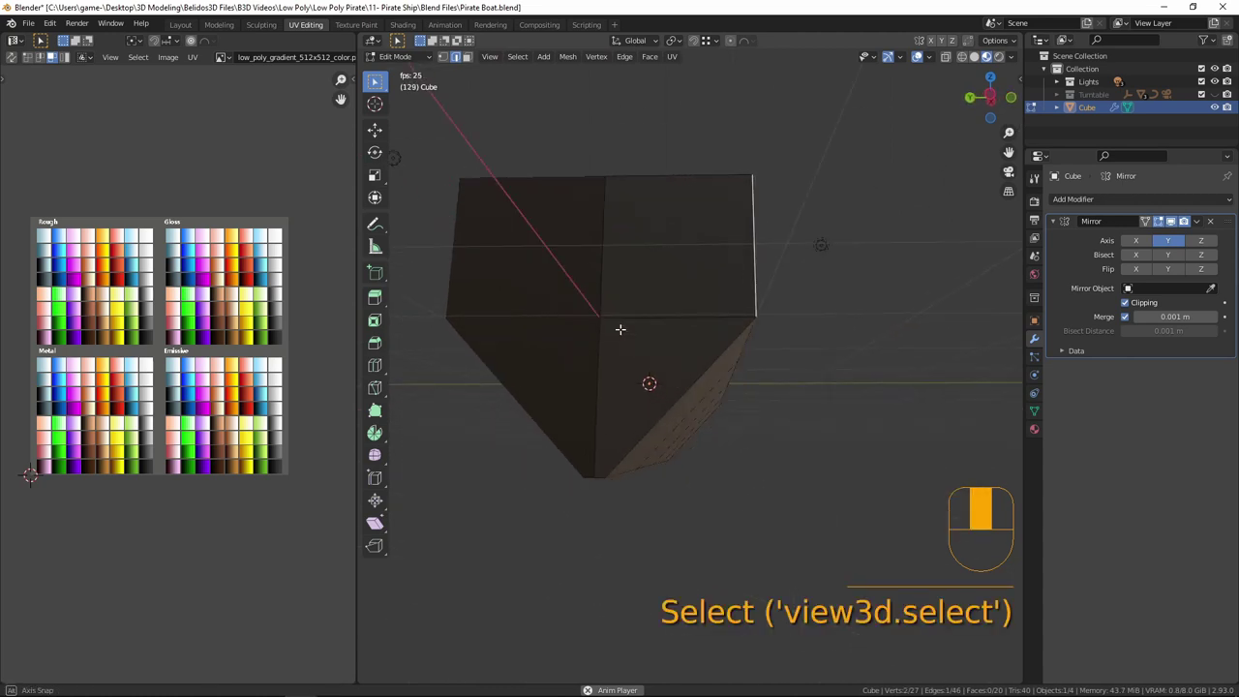
pyautogui.press('g')
pyautogui.press('y')
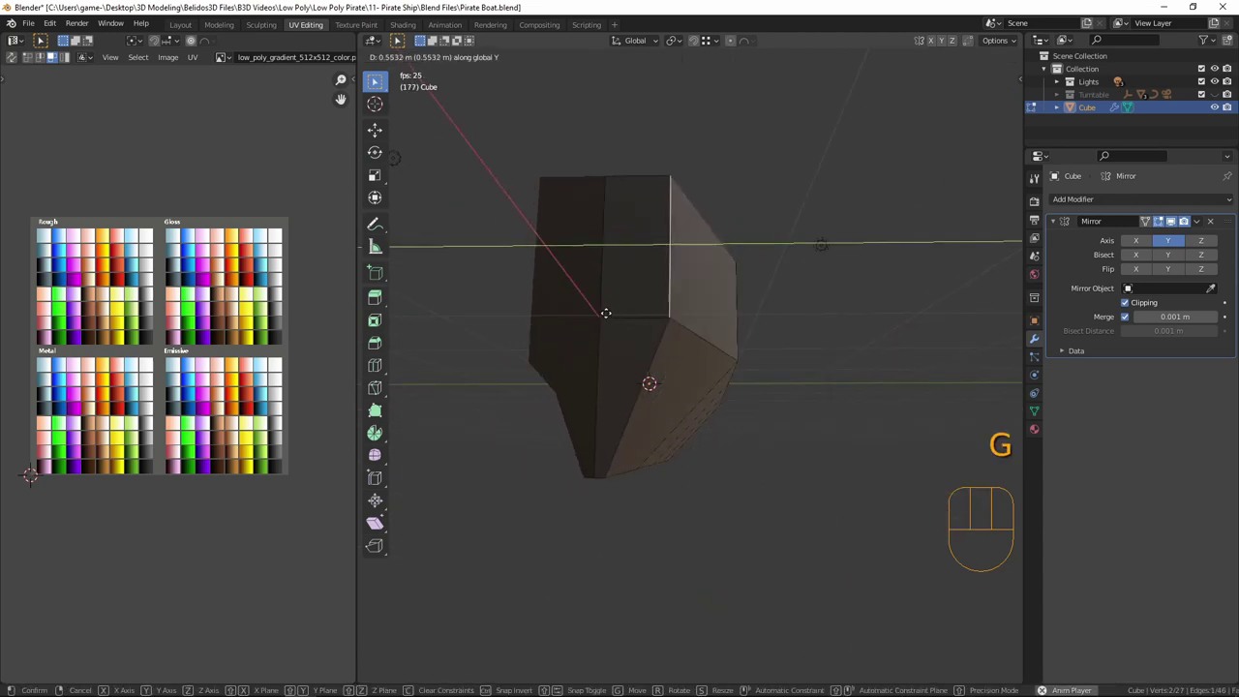
pyautogui.click(549, 311)
# - Move the short top edge of the bow forward about 1.26 m along X to form a pointed prow
pyautogui.moveTo(631, 406); pyautogui.dragTo(735, 407, button='middle')
pyautogui.click(620, 343)
pyautogui.press('KP_1')
pyautogui.press('g')
pyautogui.press('x')
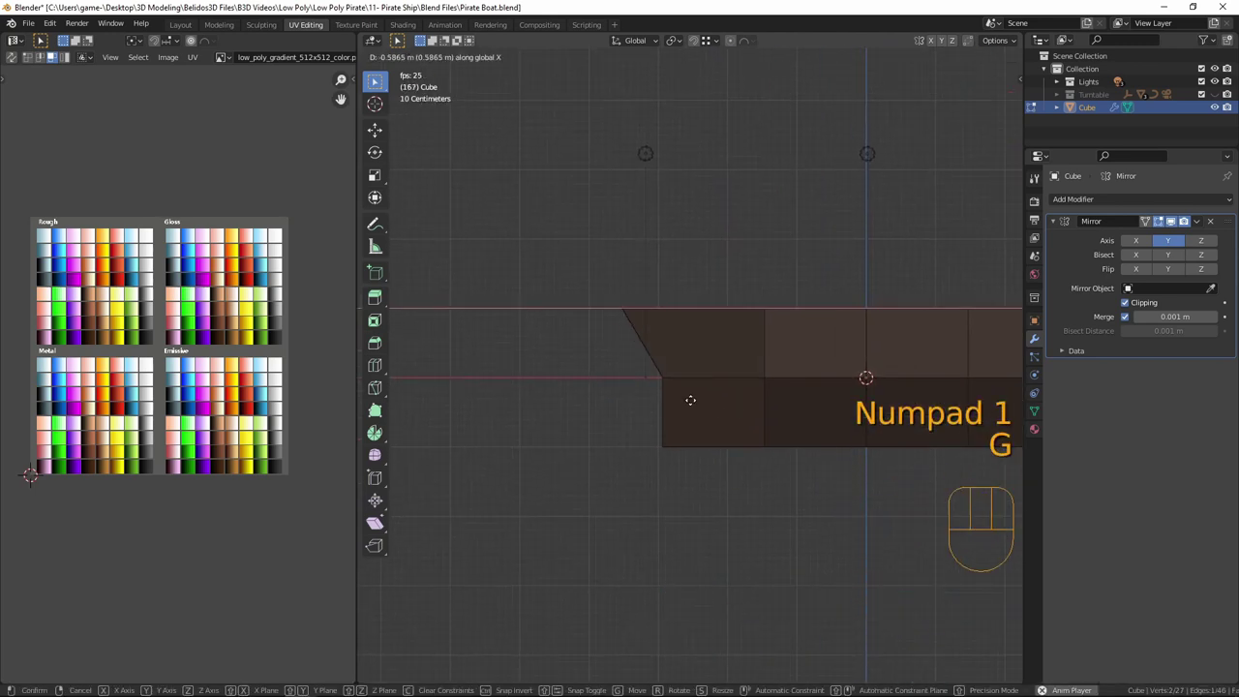
pyautogui.click(648, 403)
# - Move the short bottom edge of the bow about 0.7 m along X towards the stern
pyautogui.moveTo(647, 404); pyautogui.dragTo(582, 523, button='middle')
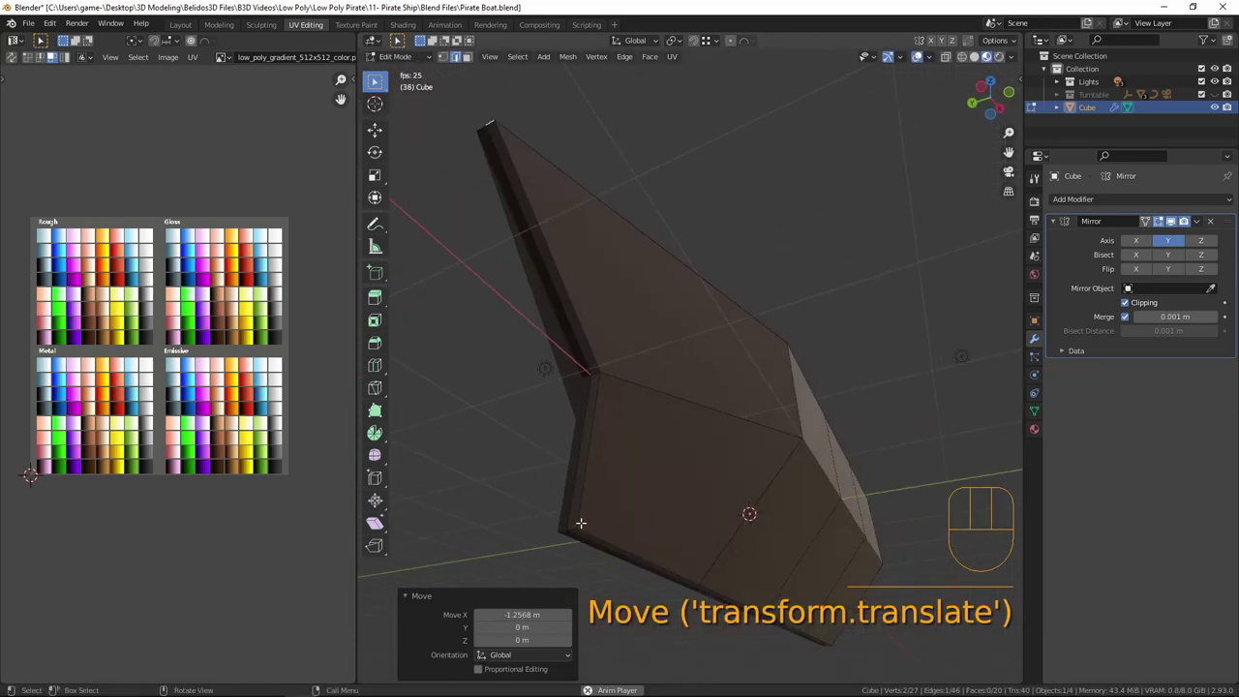
pyautogui.click(582, 522)
pyautogui.press('KP_1')
pyautogui.press('g')
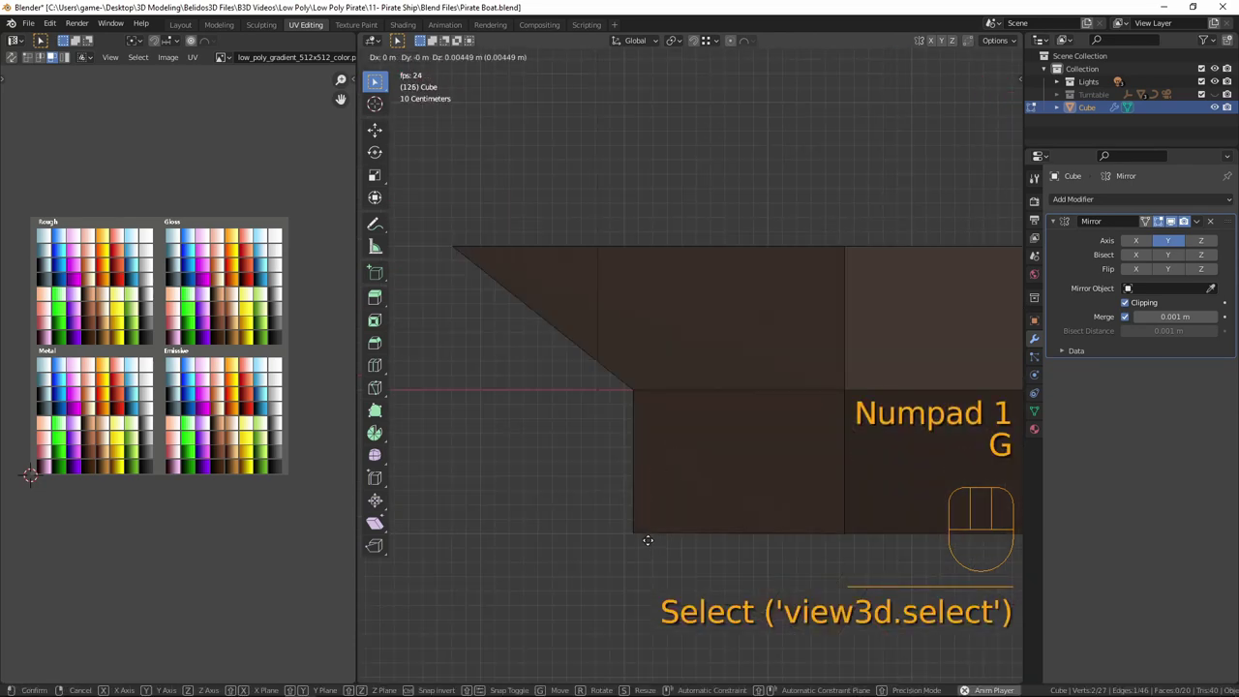
pyautogui.press('x')
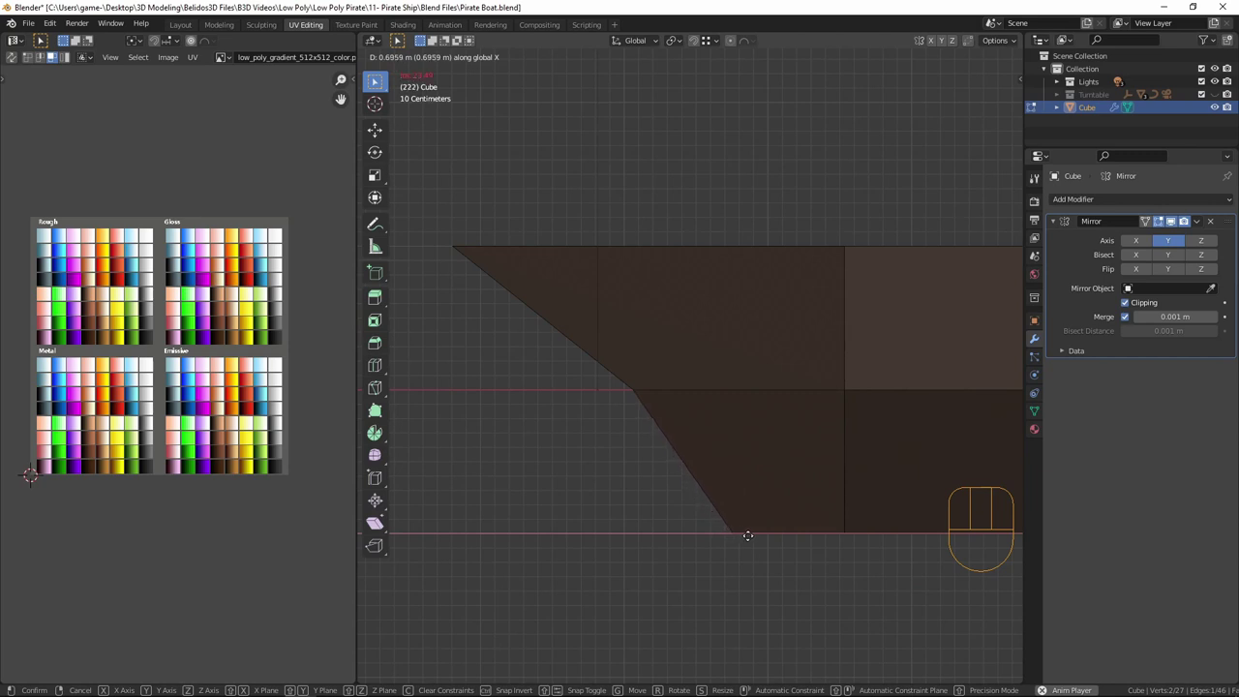
pyautogui.click(747, 535)
# - Taper the stern by moving its upper vertical corner edge about 0.28 m along Y towards the centreline
pyautogui.scroll(-4, 760, 484)
pyautogui.keyDown('shift'); pyautogui.moveTo(803, 447); pyautogui.dragTo(586, 409, button='middle'); pyautogui.keyUp('shift')
pyautogui.click(550, 357)
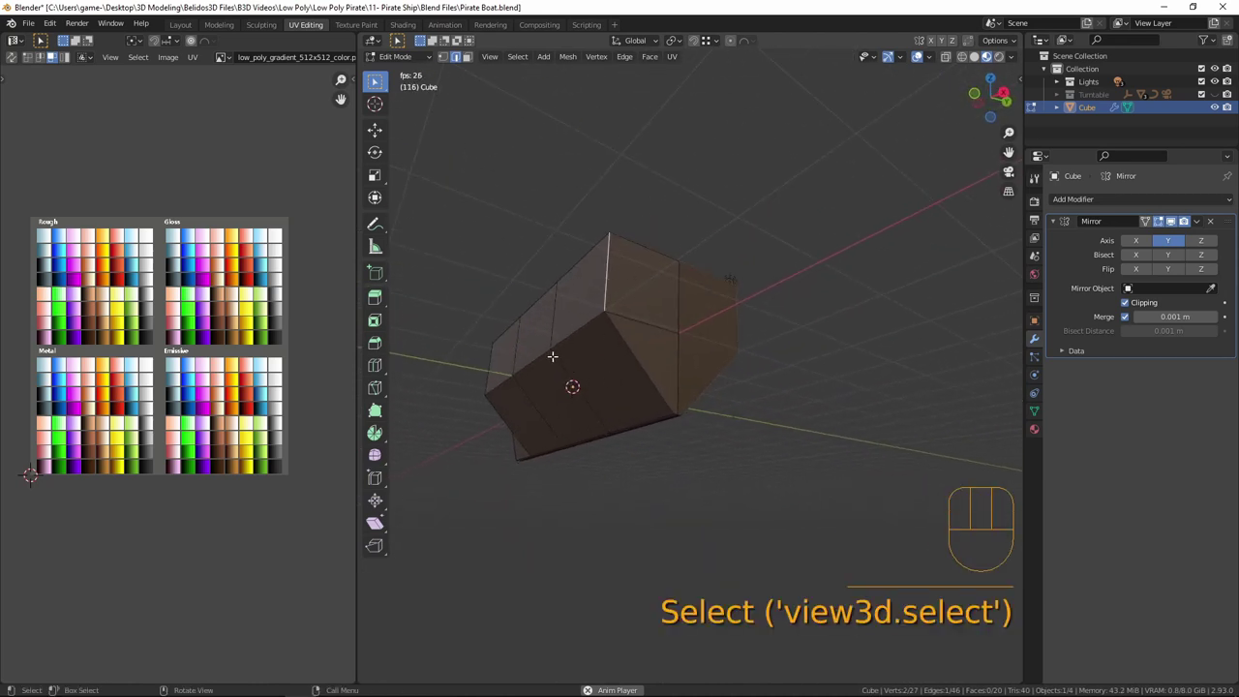
pyautogui.press('g')
pyautogui.press('y')
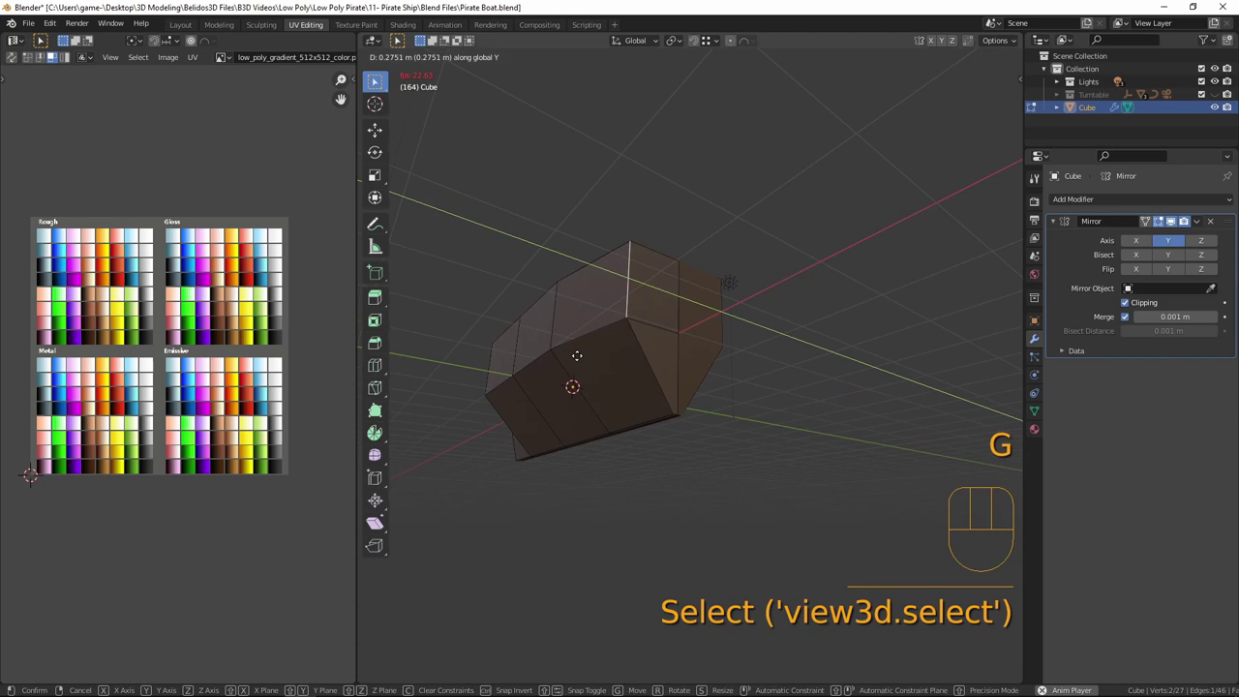
pyautogui.click(578, 356)
# - Raise the bottom edge of the stern about 0.64 m along Z
pyautogui.moveTo(579, 355); pyautogui.dragTo(600, 378, button='middle')
pyautogui.click(590, 382)
pyautogui.press('KP_1')
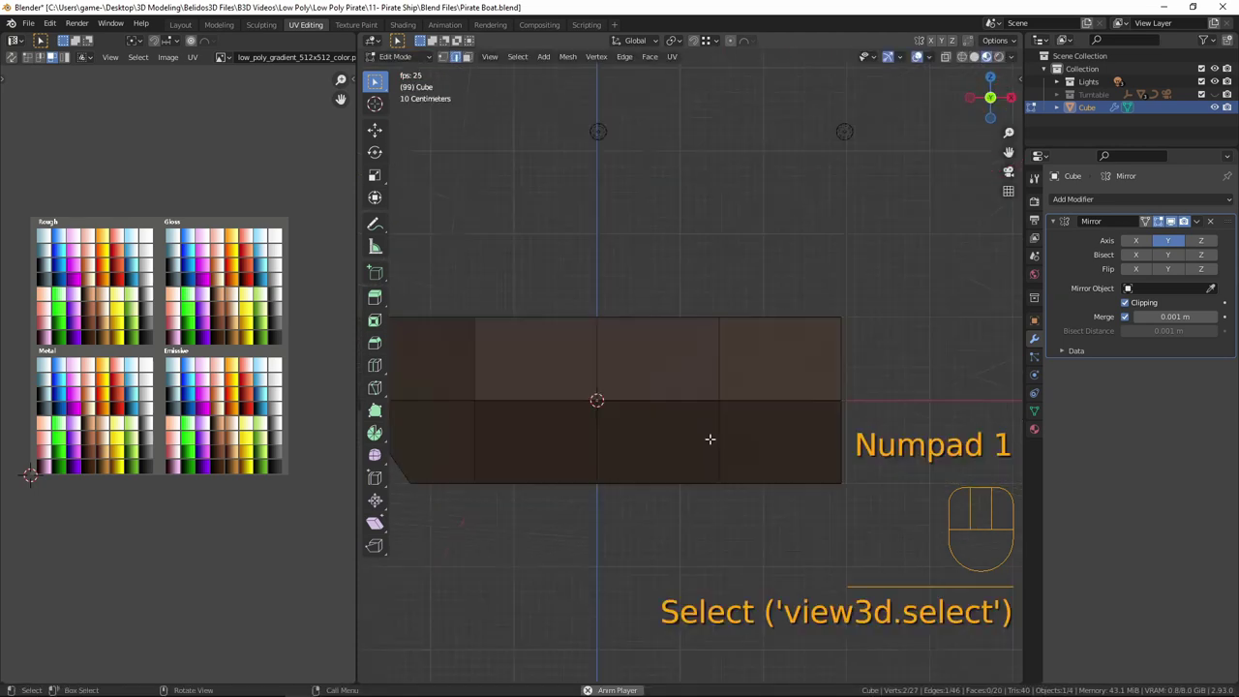
pyautogui.press('g')
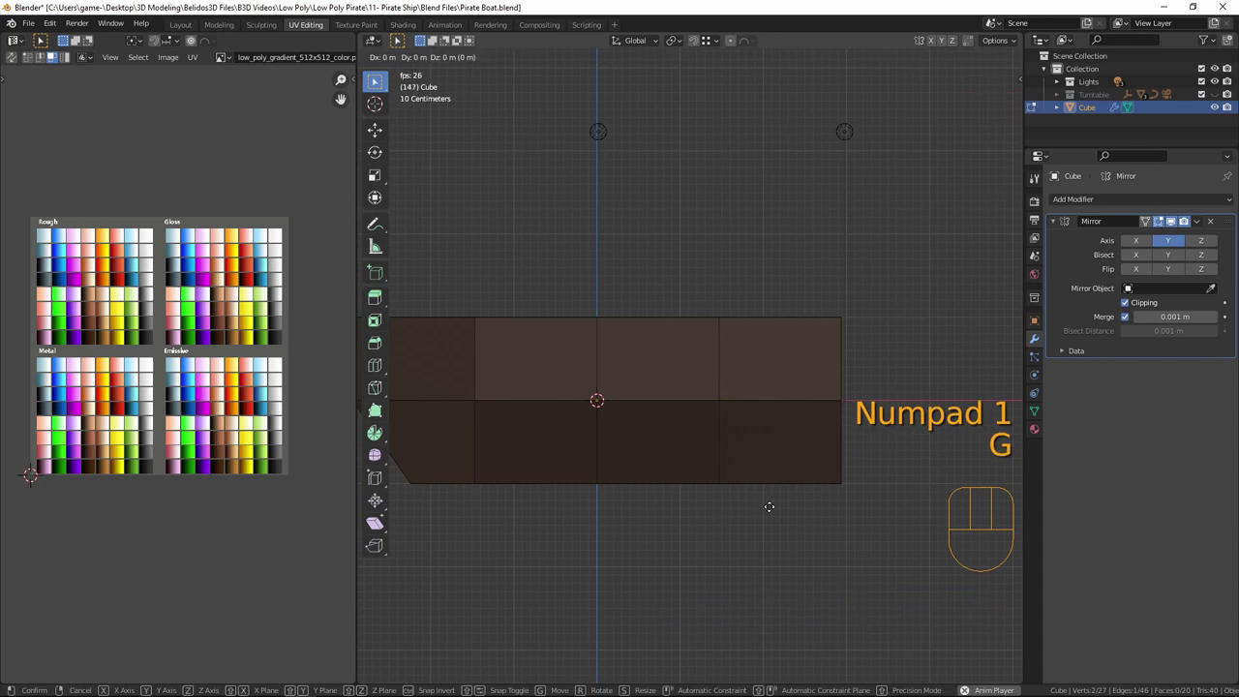
pyautogui.press('z')
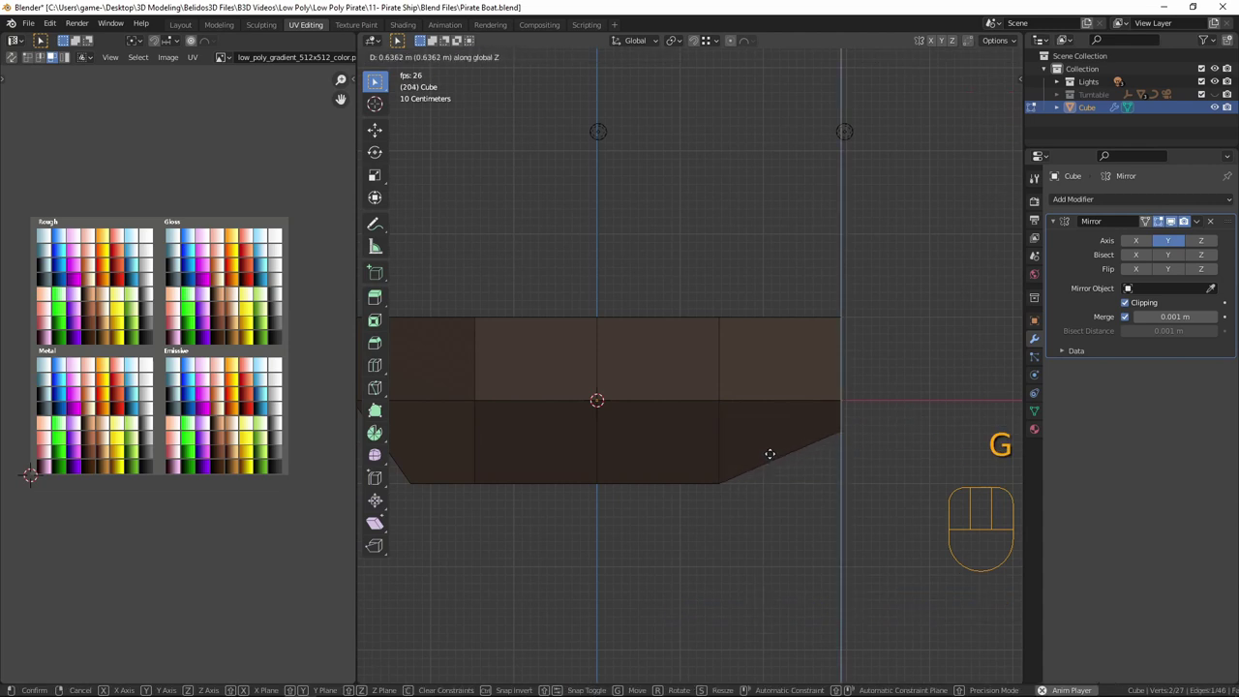
pyautogui.click(770, 454)
# - Select the upper side face just aft of midship and move it outward about 0.1 m along Y
pyautogui.moveTo(677, 448); pyautogui.dragTo(826, 434, button='middle')
pyautogui.click(905, 417)
pyautogui.press('3')
pyautogui.click(904, 411)
pyautogui.keyDown('shift'); pyautogui.moveTo(904, 412); pyautogui.dragTo(819, 424, button='middle'); pyautogui.keyUp('shift')
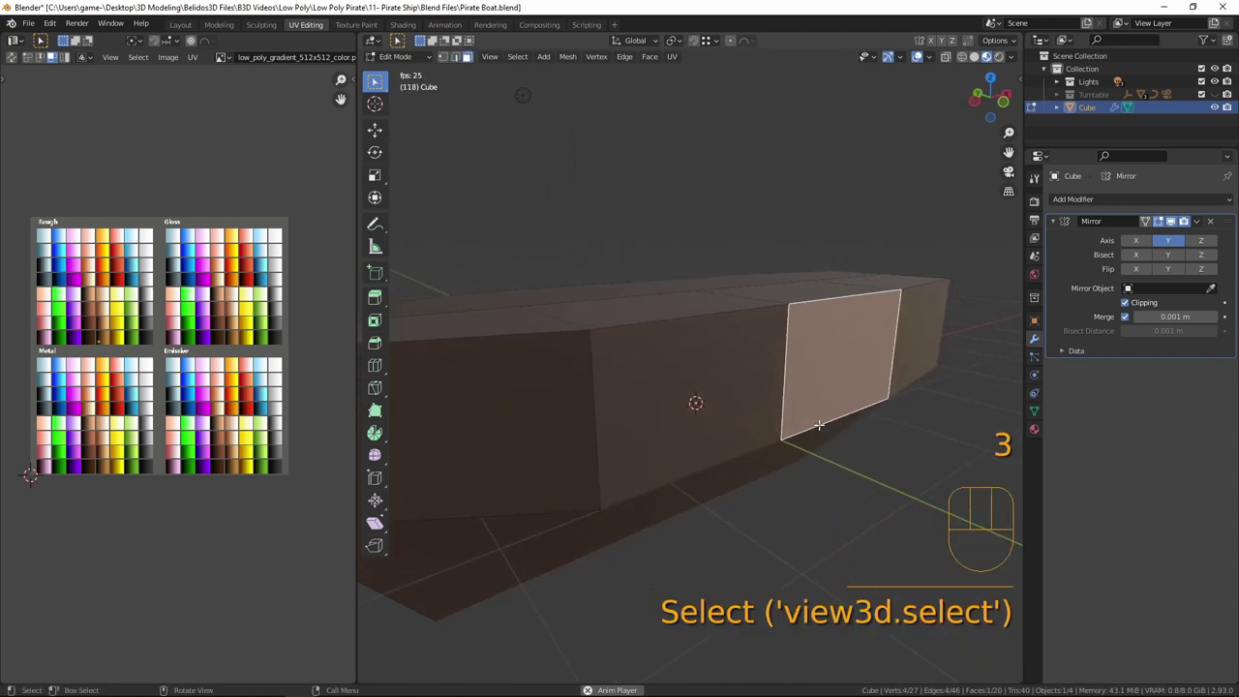
pyautogui.press('g')
pyautogui.click(840, 374)
# - Add a Subdivision Surface modifier with 2 viewport levels to the hull and check the smoothed shape in Object Mode
pyautogui.moveTo(840, 374); pyautogui.dragTo(775, 352, button='middle')
pyautogui.moveTo(730, 391); pyautogui.dragTo(915, 329, button='middle')
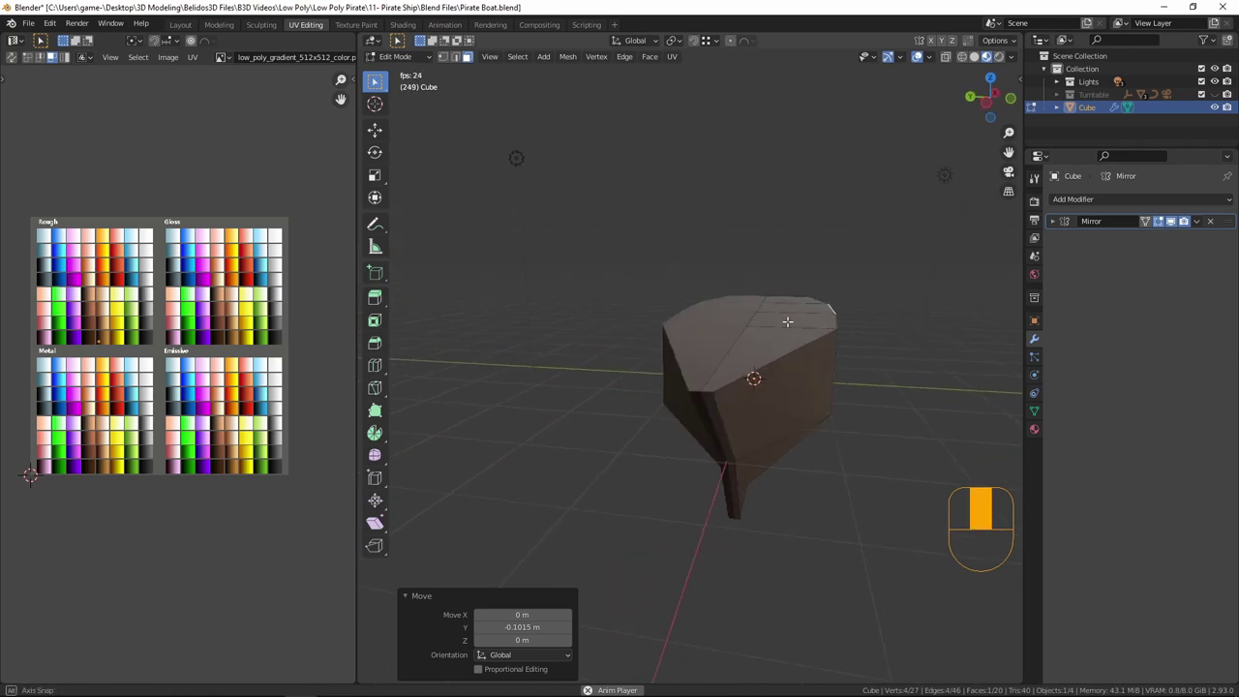
pyautogui.moveTo(789, 320); pyautogui.dragTo(824, 296, button='middle')
pyautogui.click(1113, 201)
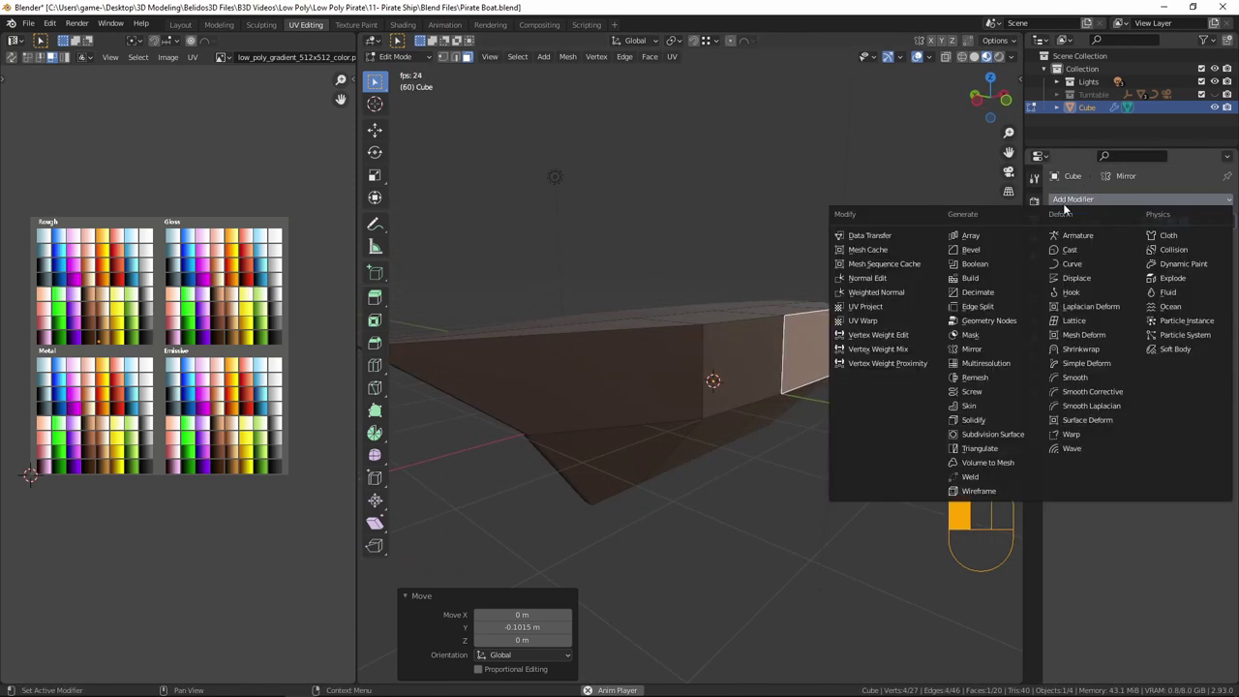
pyautogui.click(996, 434)
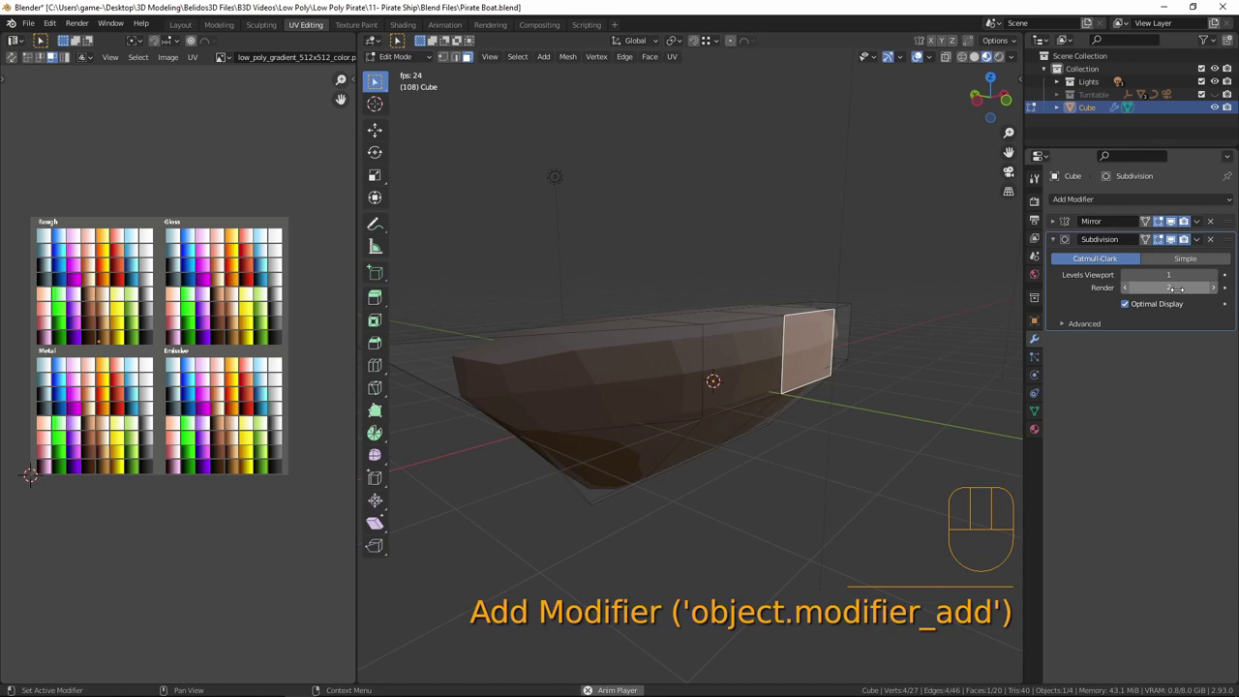
pyautogui.click(1216, 276)
pyautogui.moveTo(677, 503); pyautogui.dragTo(699, 446, button='middle')
pyautogui.moveTo(794, 438); pyautogui.dragTo(780, 172, button='middle')
pyautogui.press('Tab')
pyautogui.moveTo(827, 246); pyautogui.dragTo(765, 387, button='middle')
pyautogui.keyDown('shift'); pyautogui.moveTo(610, 399); pyautogui.dragTo(739, 407, button='middle'); pyautogui.keyUp('shift')
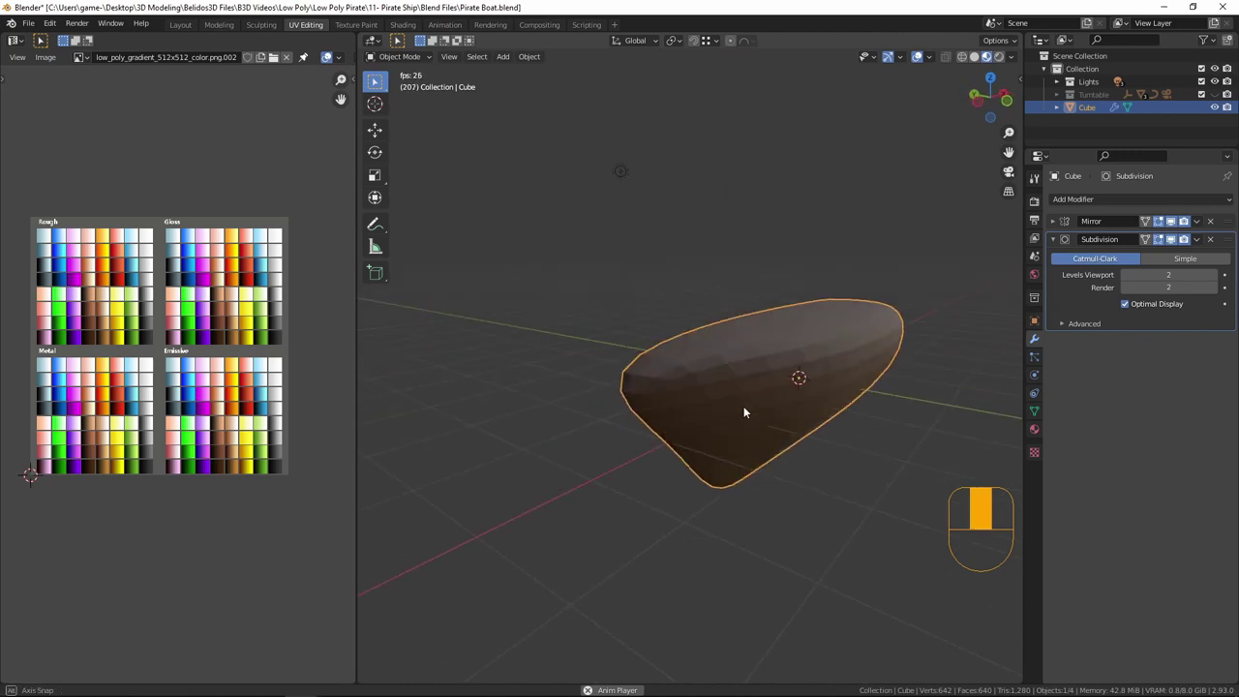
# - Return to Edit Mode with edge selection and select the outer edge loop along the top of the hull
pyautogui.press('Tab')
pyautogui.moveTo(801, 455); pyautogui.dragTo(788, 341, button='middle')
pyautogui.press('1')
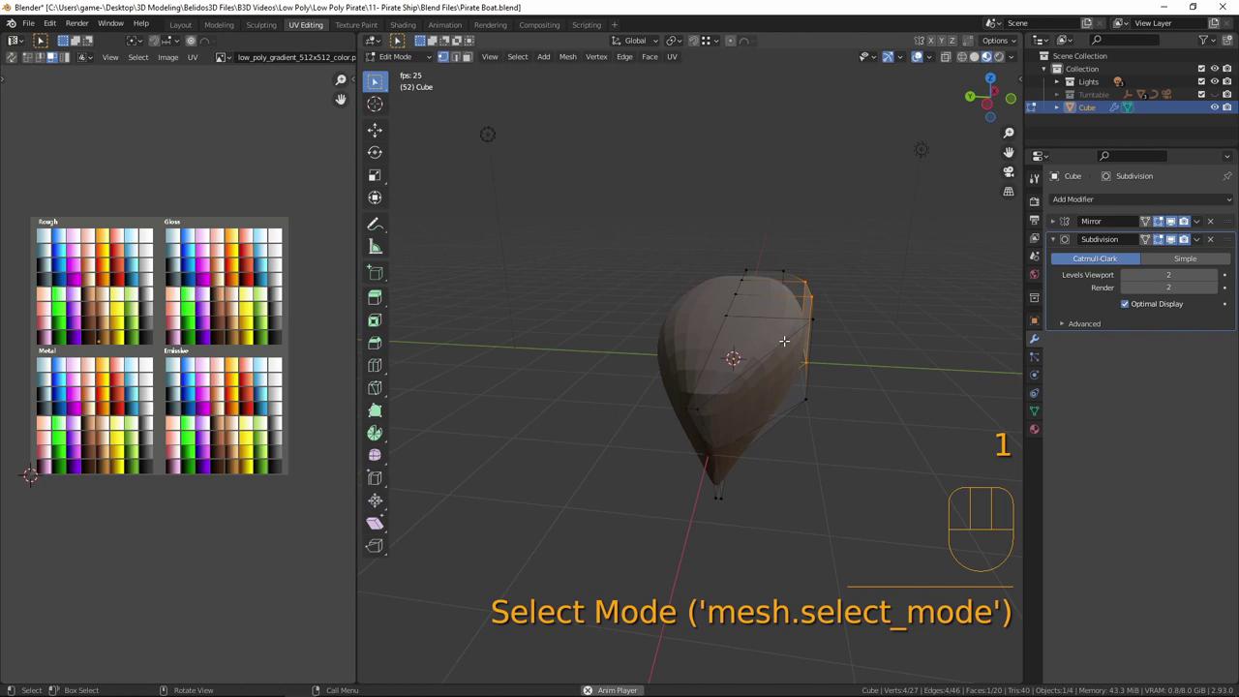
pyautogui.hotkey('alt', 'z')
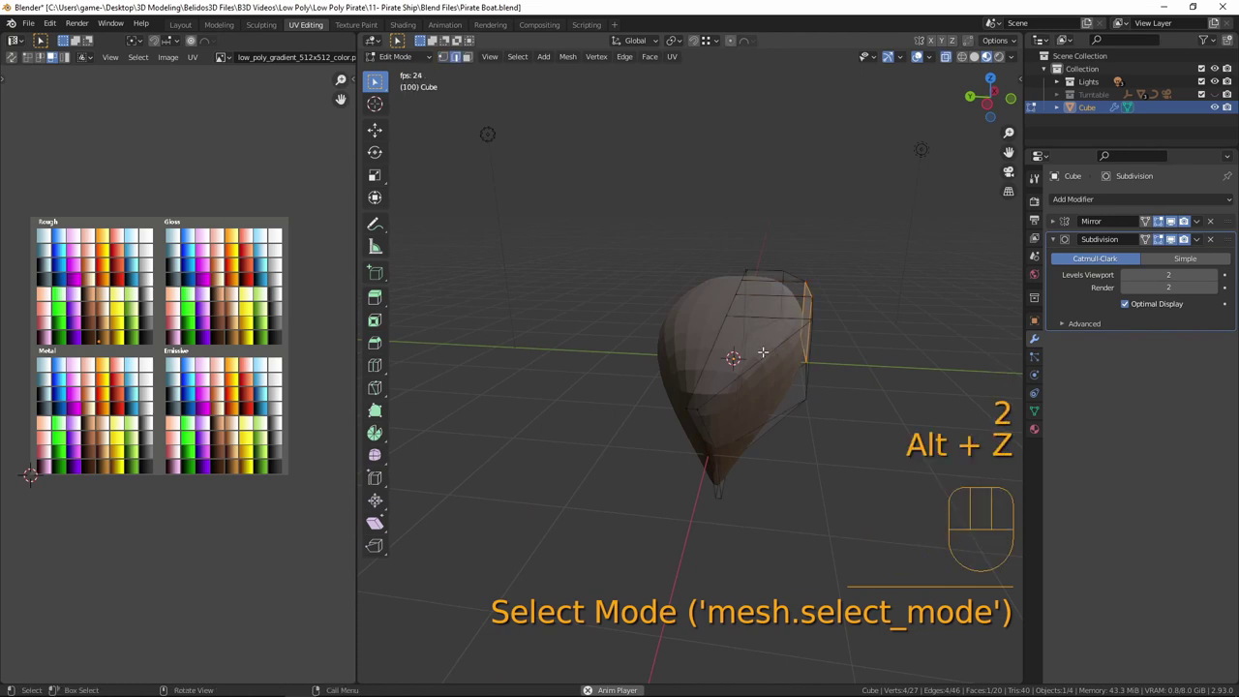
pyautogui.press('z')
pyautogui.hotkey('alt', 'z')
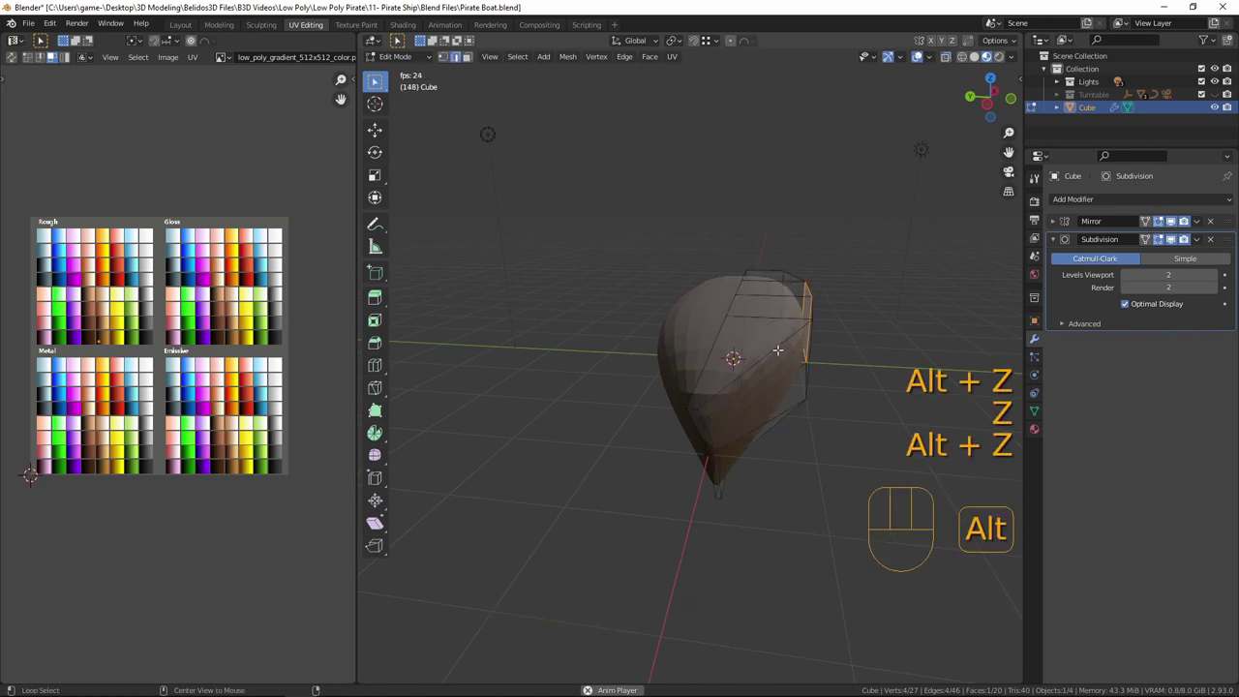
pyautogui.keyDown('alt'); pyautogui.click(768, 352); pyautogui.keyUp('alt')
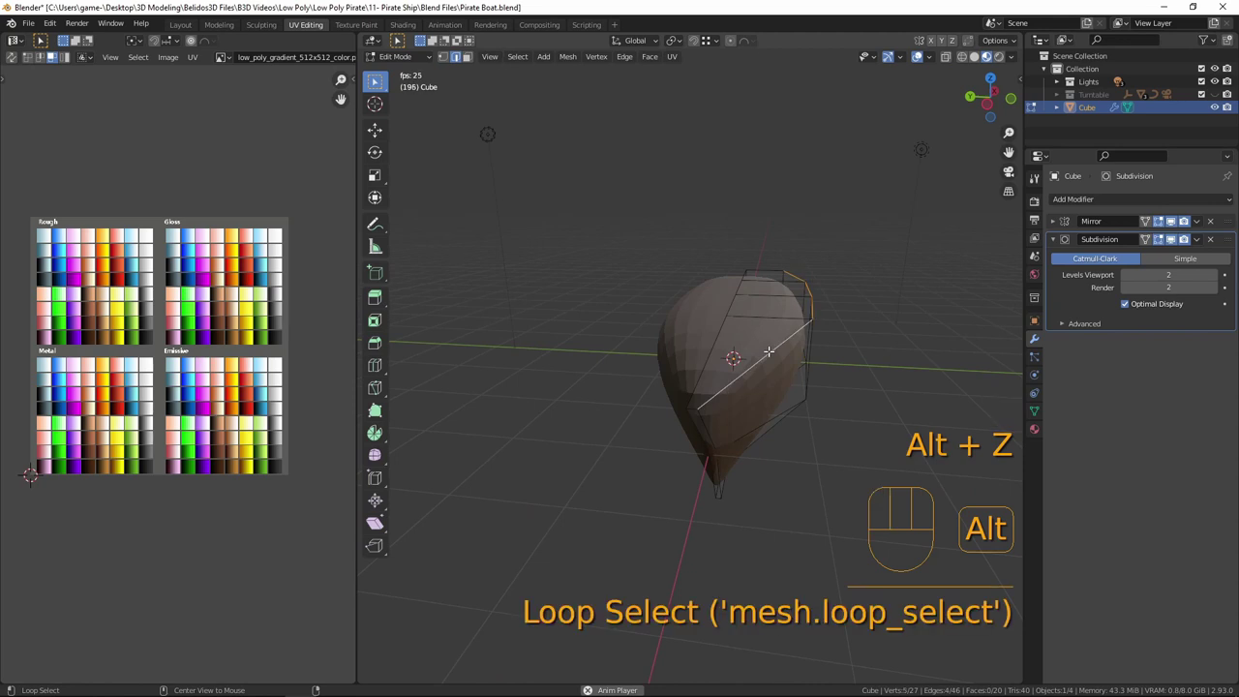
# - Extend the selection with the hull's bow, stern and keel outline edges
pyautogui.moveTo(729, 418); pyautogui.dragTo(738, 352, button='middle')
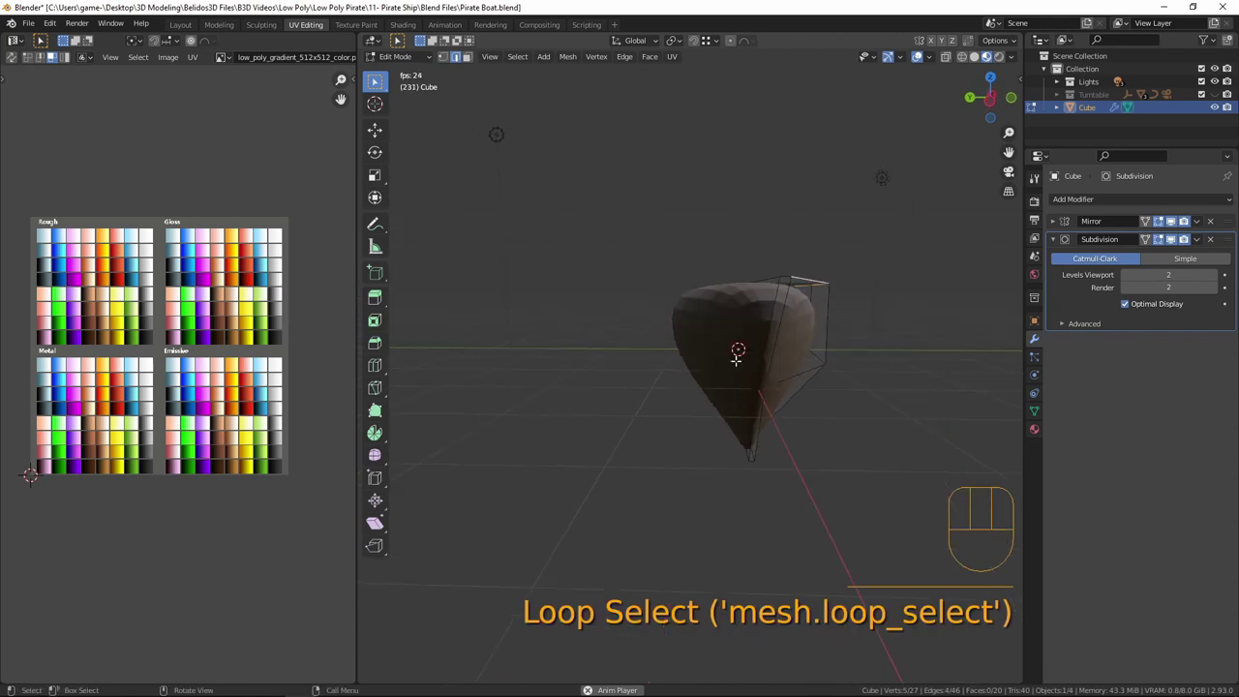
pyautogui.keyDown('alt'); pyautogui.keyDown('shift'); pyautogui.click(779, 323); pyautogui.keyUp('shift'); pyautogui.keyUp('alt')
pyautogui.moveTo(802, 388); pyautogui.dragTo(602, 307, button='middle')
pyautogui.keyDown('alt'); pyautogui.keyDown('shift'); pyautogui.click(587, 297); pyautogui.keyUp('shift'); pyautogui.keyUp('alt')
pyautogui.moveTo(678, 368); pyautogui.dragTo(708, 337, button='middle')
pyautogui.keyDown('alt'); pyautogui.keyDown('shift'); pyautogui.click(707, 262); pyautogui.keyUp('shift'); pyautogui.keyUp('alt')
pyautogui.moveTo(707, 262); pyautogui.dragTo(684, 352, button='middle')
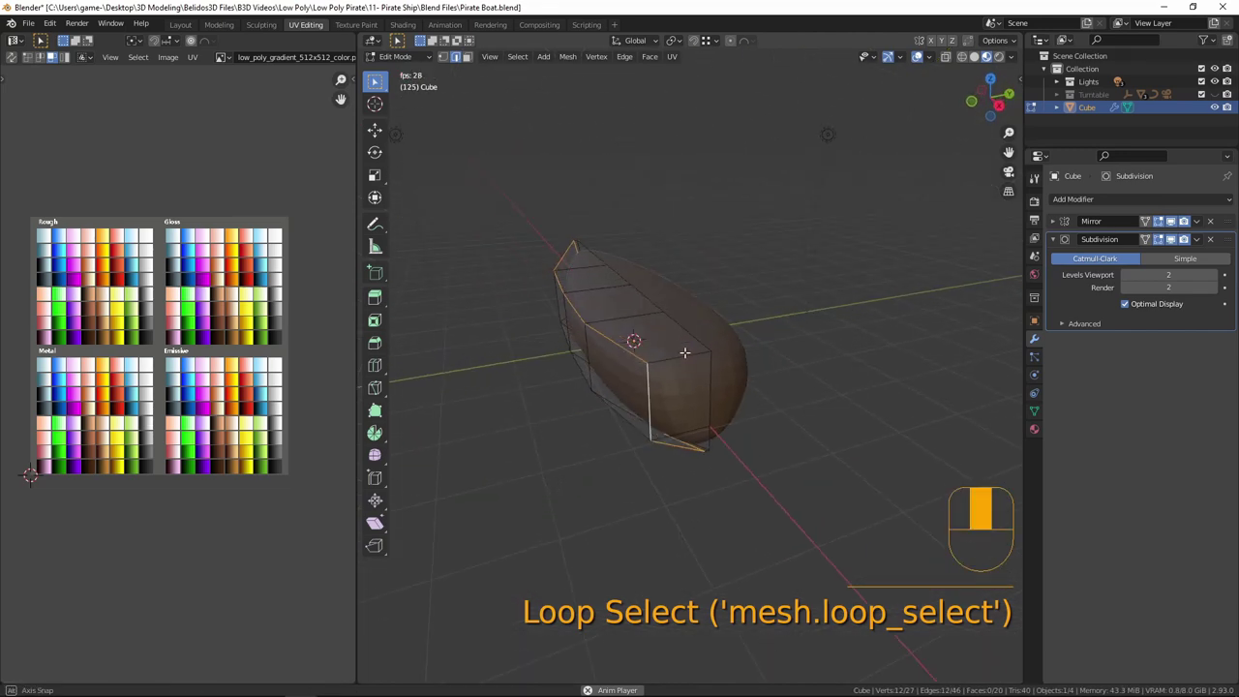
pyautogui.keyDown('shift'); pyautogui.click(671, 416); pyautogui.keyUp('shift')
pyautogui.moveTo(671, 416); pyautogui.dragTo(879, 271, button='middle')
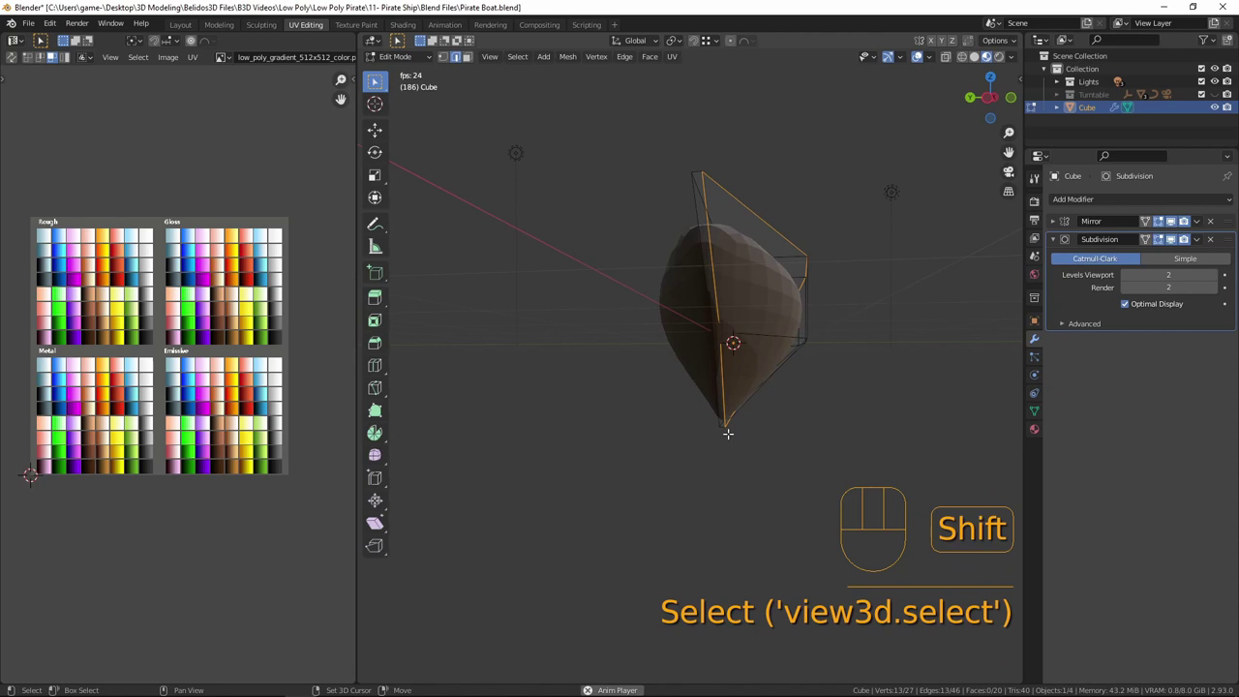
pyautogui.moveTo(774, 378); pyautogui.dragTo(779, 188, button='middle')
pyautogui.keyDown('shift'); pyautogui.click(673, 315); pyautogui.keyUp('shift')
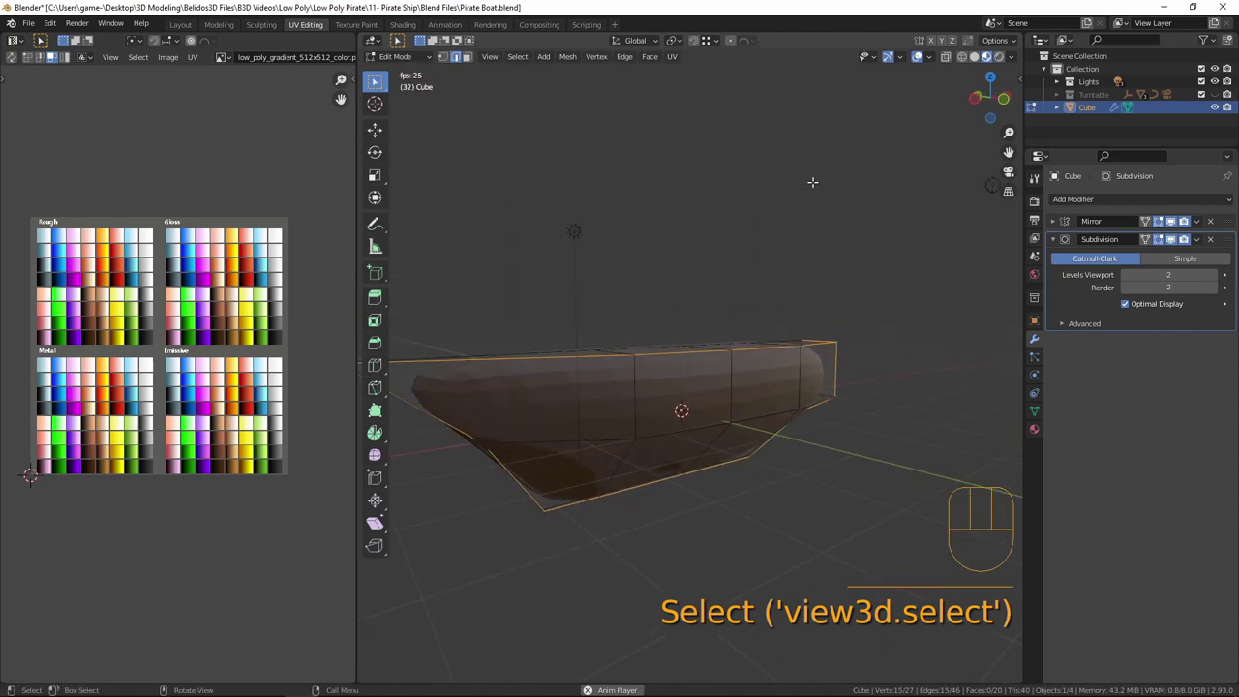
# - Increase the mean crease of the selected edges until the hull's outline is sharp
pyautogui.press('n')
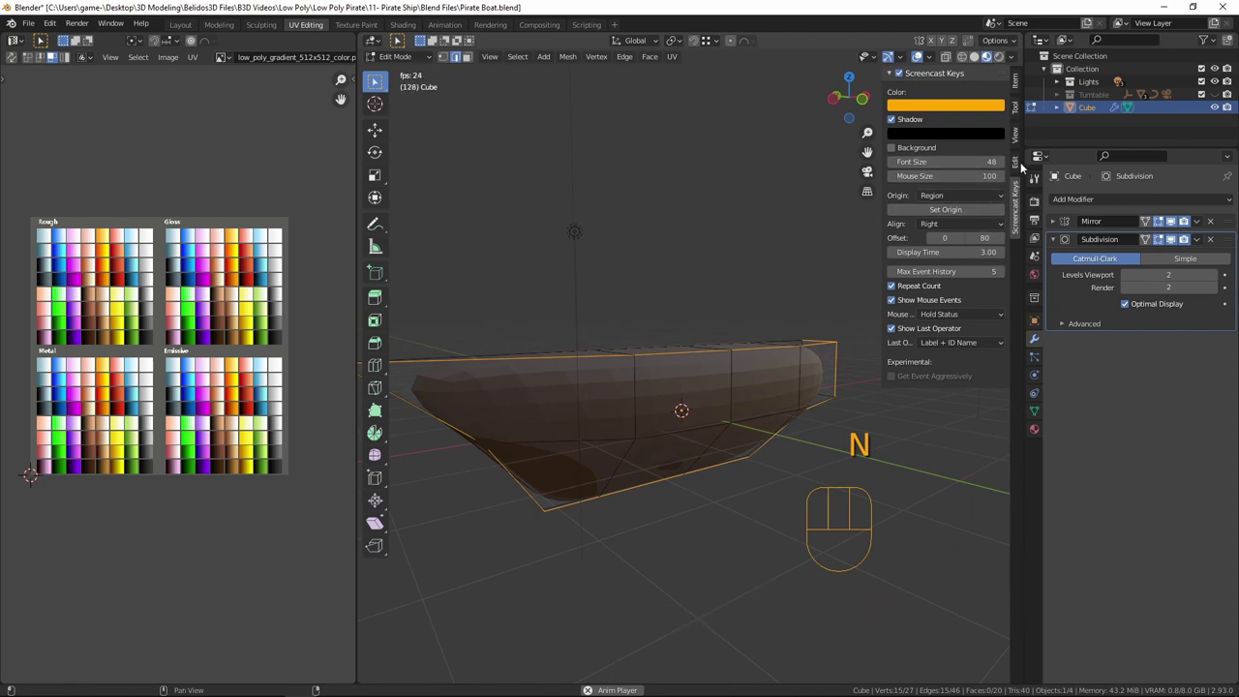
pyautogui.click(1015, 163)
pyautogui.click(1016, 138)
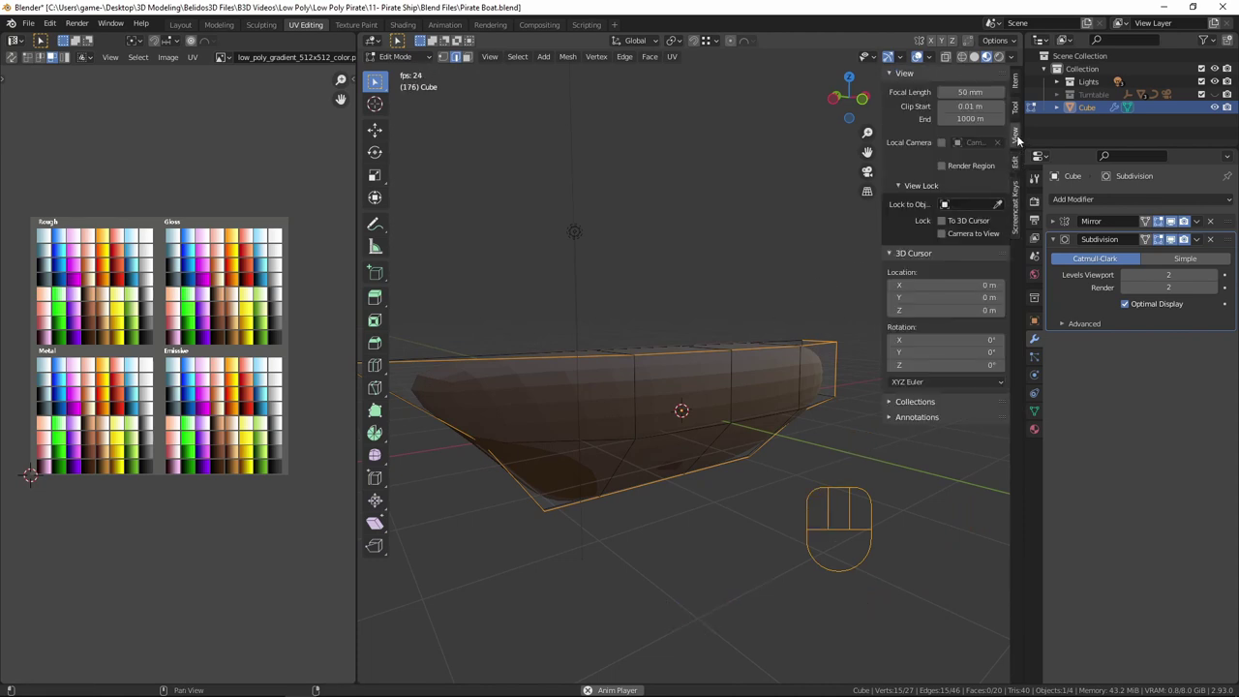
pyautogui.click(1017, 84)
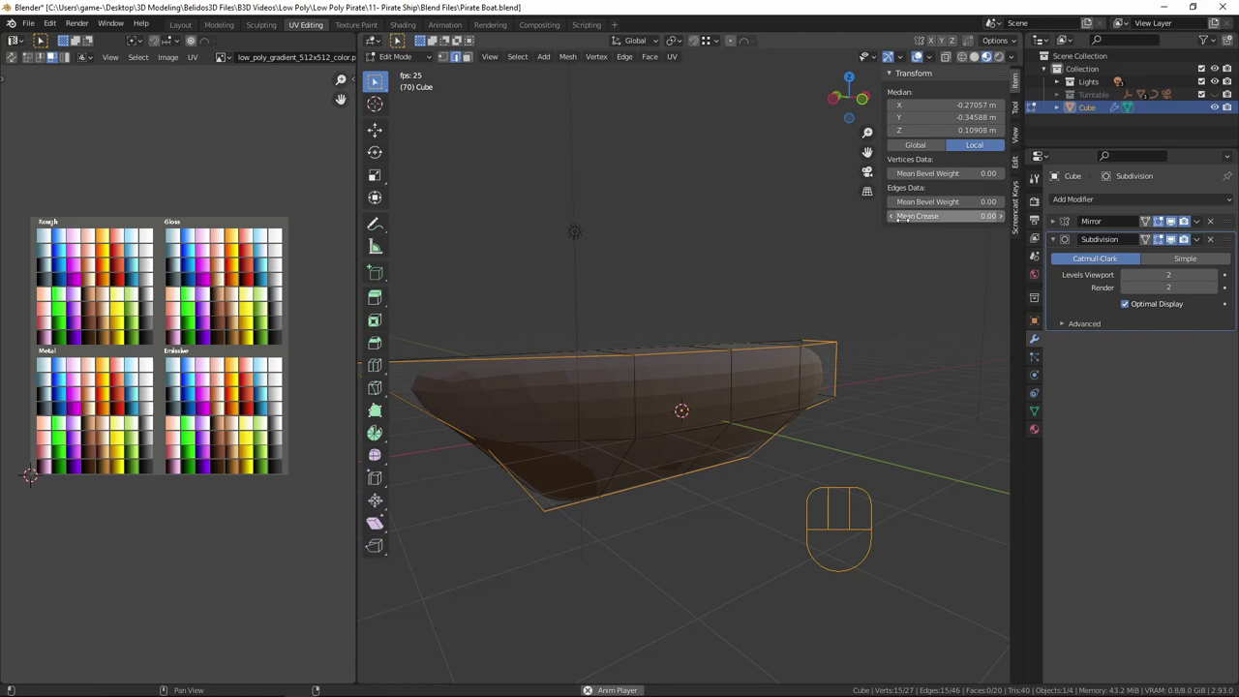
pyautogui.moveTo(910, 216); pyautogui.dragTo(987, 216)
# - Leave Edit Mode, deselect everything and examine the creased hull from several sides
pyautogui.moveTo(769, 299); pyautogui.dragTo(707, 416, button='middle')
pyautogui.press('Tab')
pyautogui.press('a')
pyautogui.press('a')
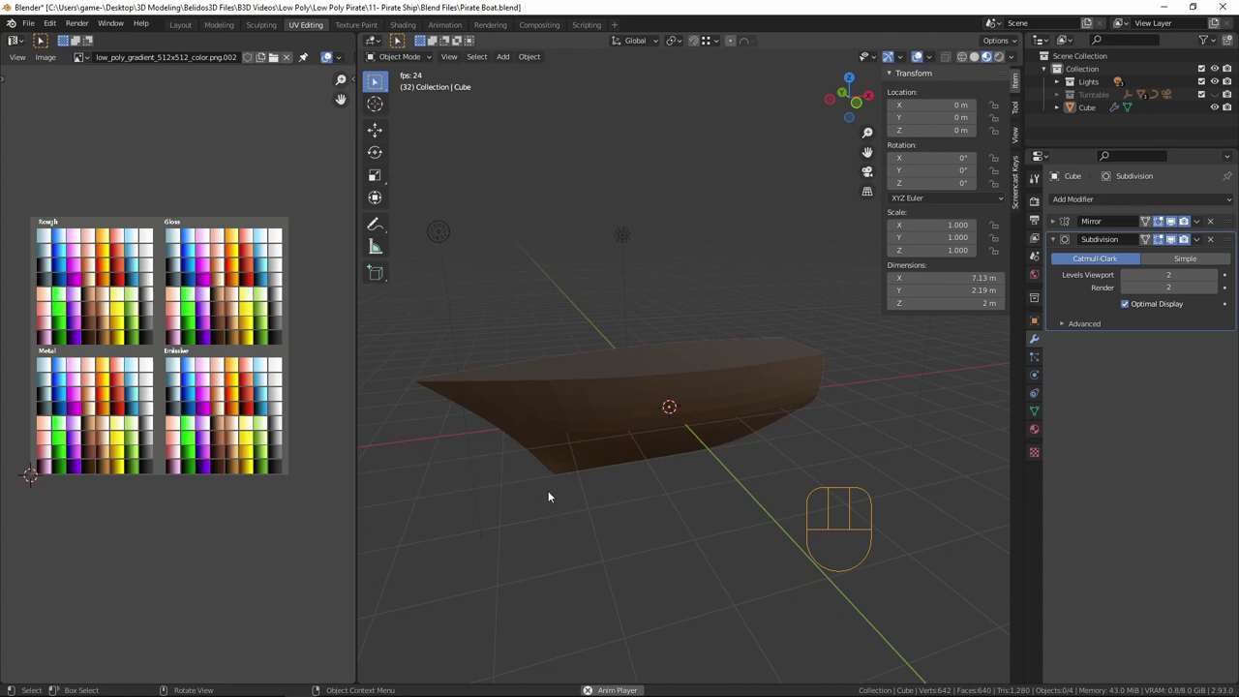
pyautogui.moveTo(750, 397); pyautogui.dragTo(449, 366, button='middle')
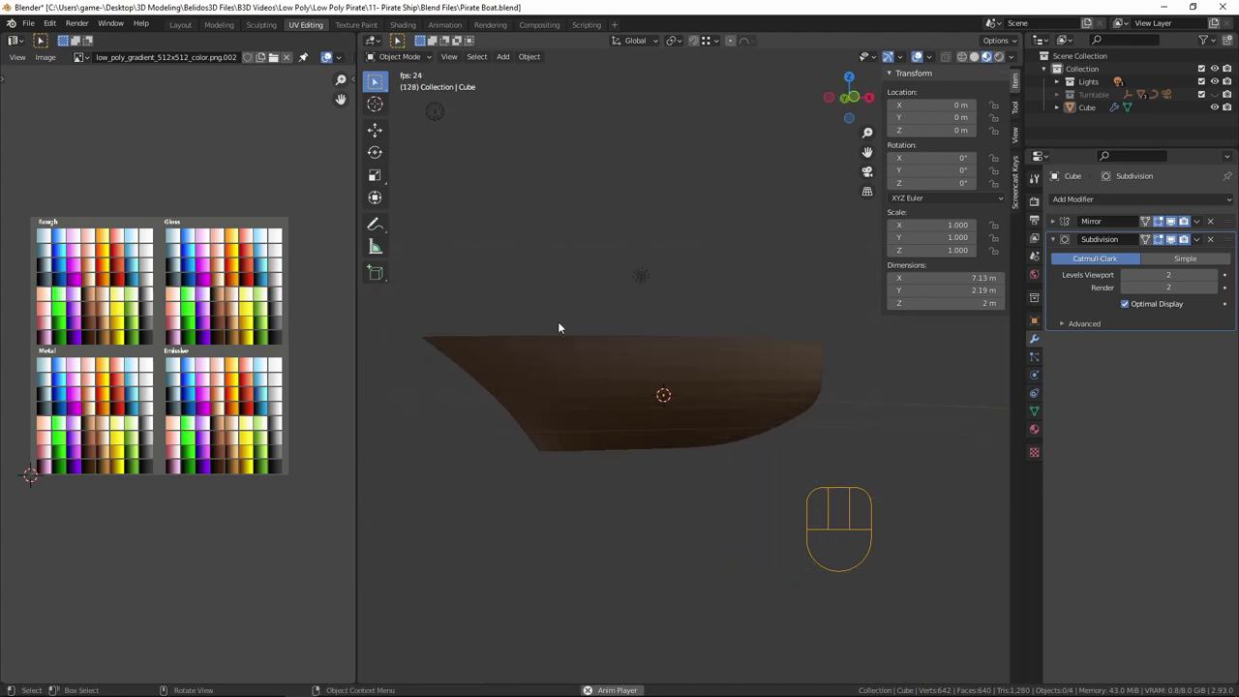
pyautogui.moveTo(509, 306); pyautogui.dragTo(637, 335, button='middle')
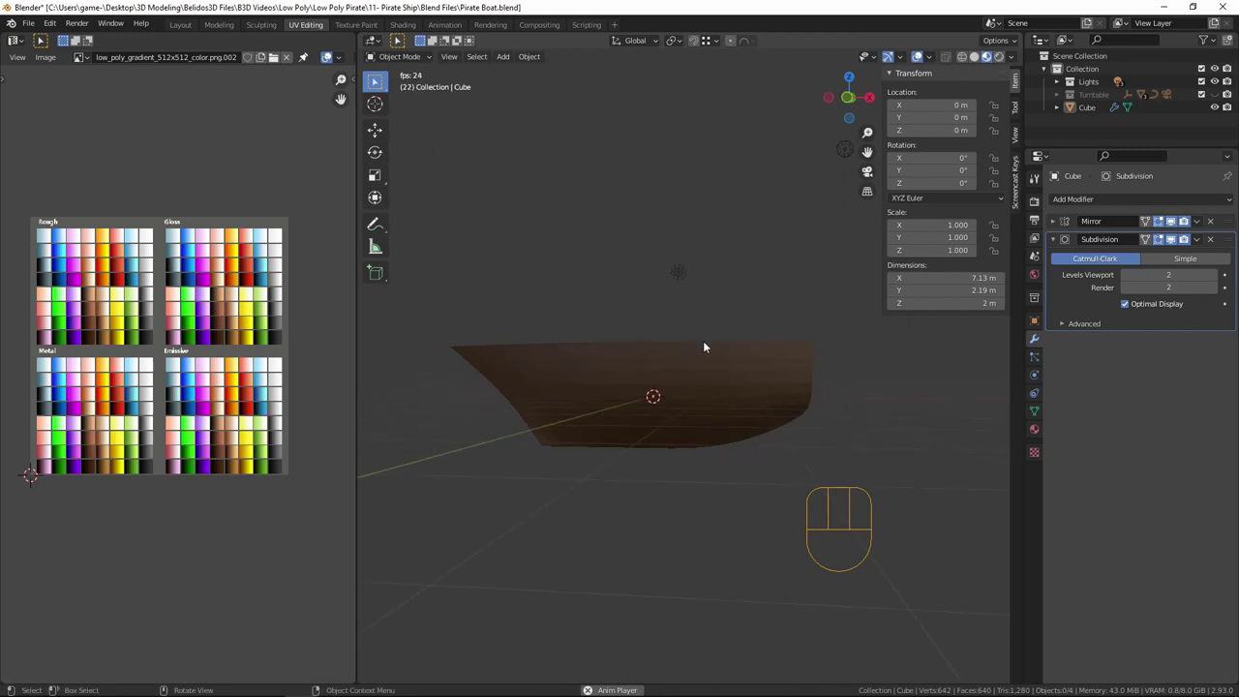
pyautogui.moveTo(668, 379); pyautogui.dragTo(792, 343, button='middle')
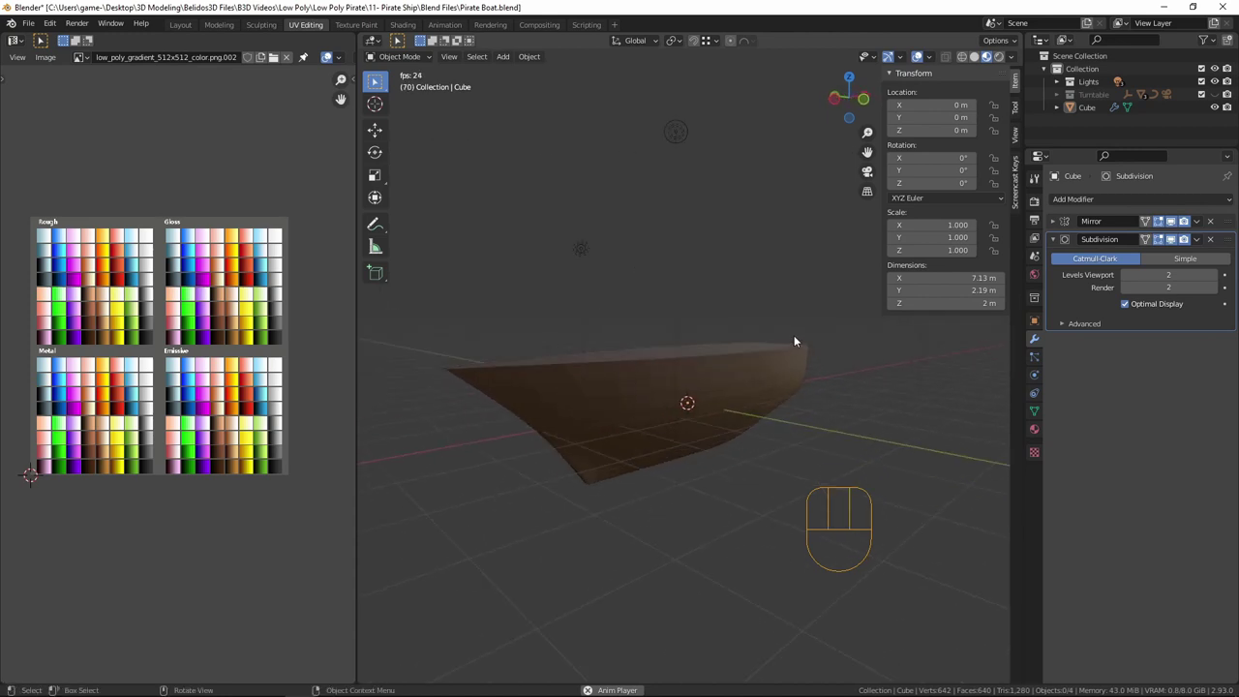
# - Apply the Subdivision modifier to the hull
pyautogui.moveTo(546, 398); pyautogui.dragTo(765, 443, button='middle')
pyautogui.press('Tab')
pyautogui.press('Tab')
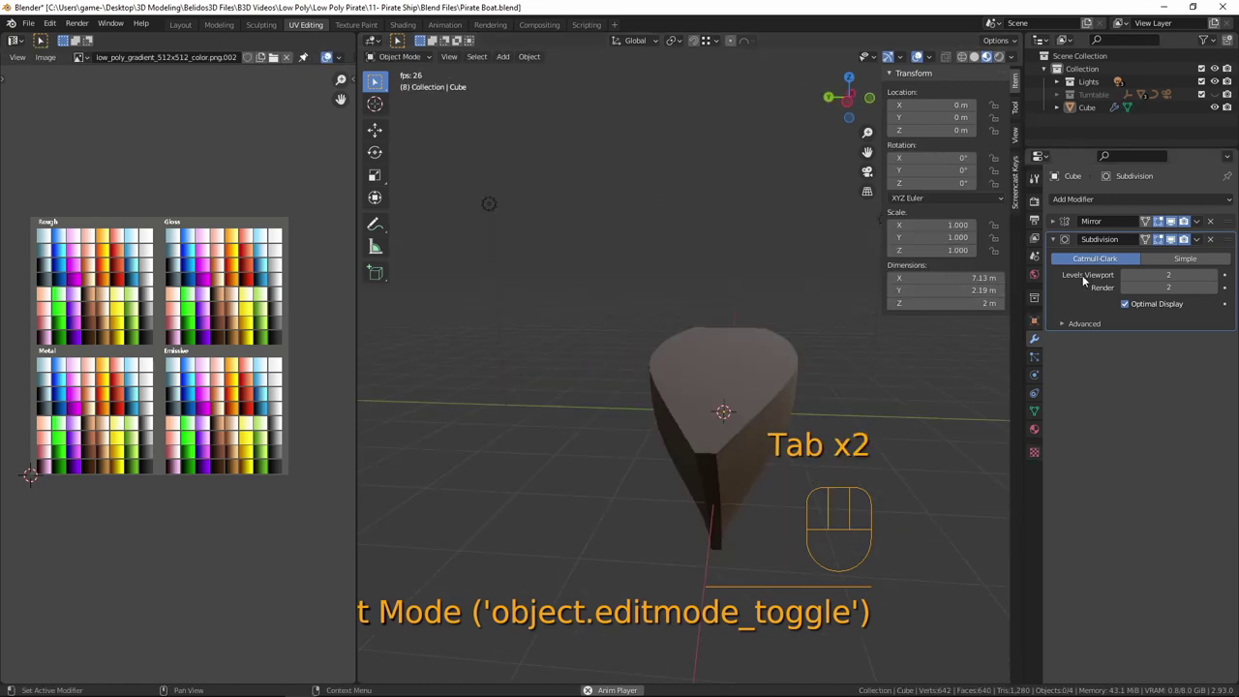
pyautogui.hotkey('ctrl', 'a')
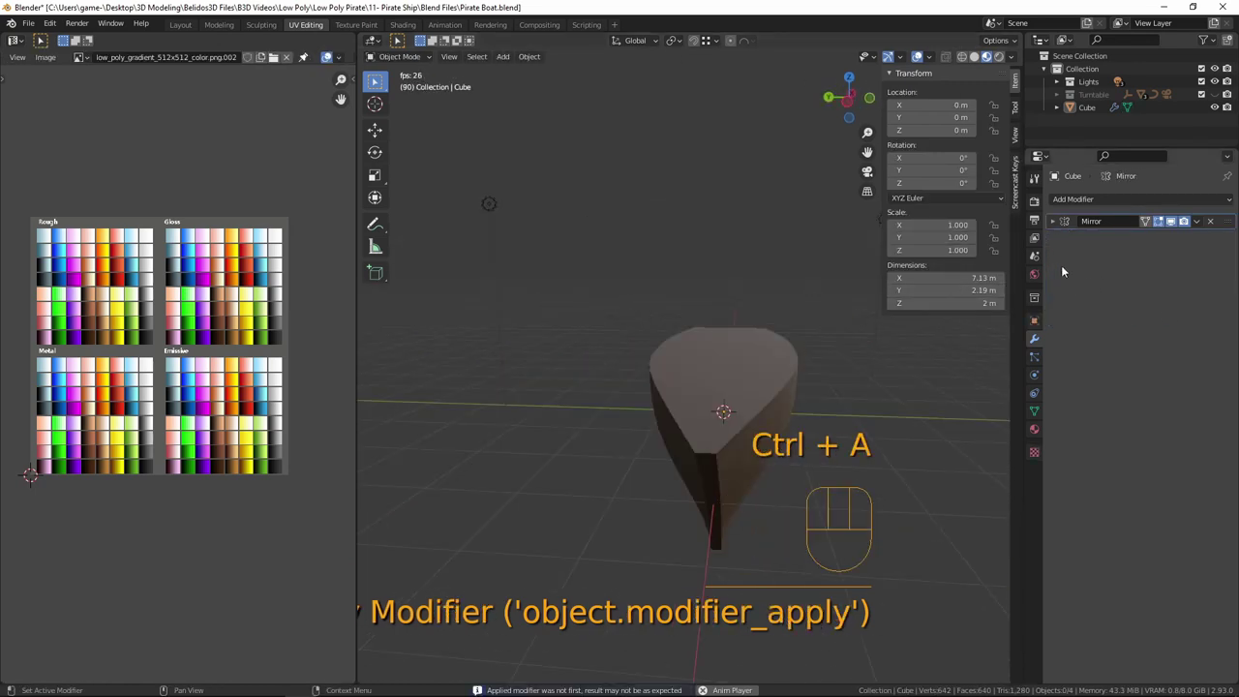
# - In Edit Mode, select the surplus edge loops running along the bow's narrow front face and dissolve them
pyautogui.moveTo(719, 410)
pyautogui.mouseDown(button='middle')
pyautogui.moveTo(669, 397)
pyautogui.moveTo(604, 408)
pyautogui.moveTo(716, 392)
pyautogui.moveTo(703, 396)
pyautogui.mouseUp(button='middle')
pyautogui.press('Tab')
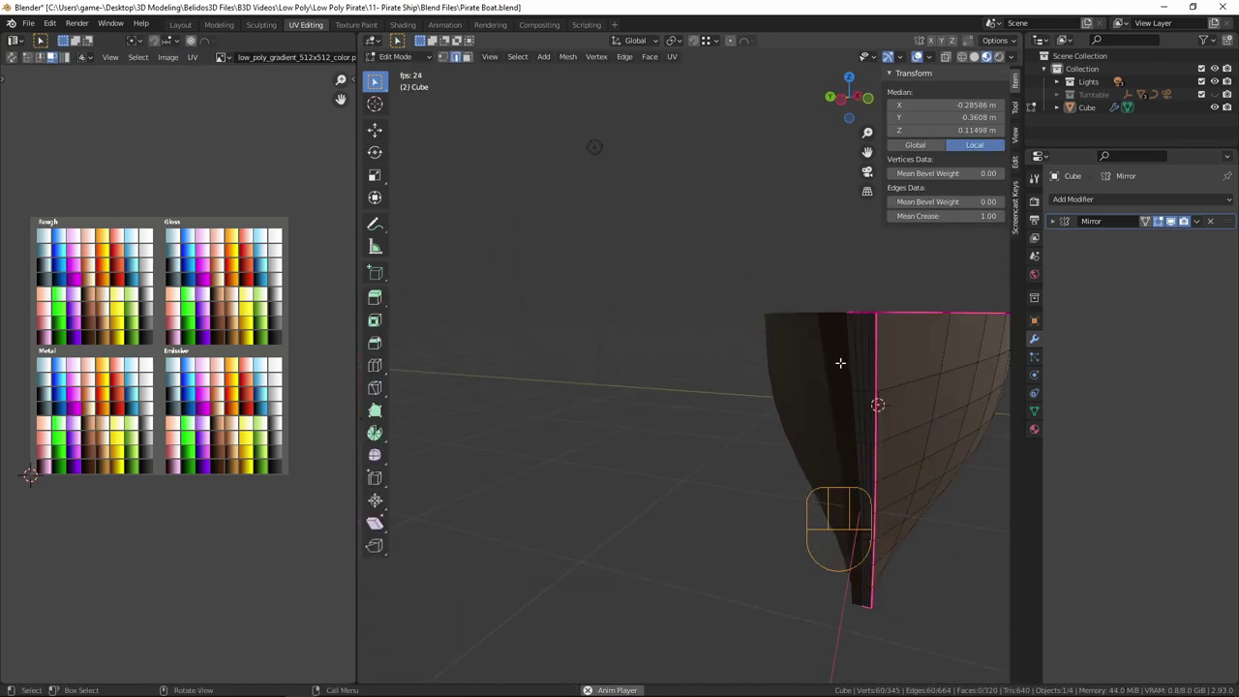
pyautogui.keyDown('alt'); pyautogui.click(852, 331); pyautogui.keyUp('alt')
pyautogui.keyDown('alt'); pyautogui.keyDown('shift'); pyautogui.click(863, 339); pyautogui.keyUp('shift'); pyautogui.keyUp('alt')
pyautogui.moveTo(900, 396); pyautogui.dragTo(718, 314, button='middle')
pyautogui.press('x')
pyautogui.click(668, 475)
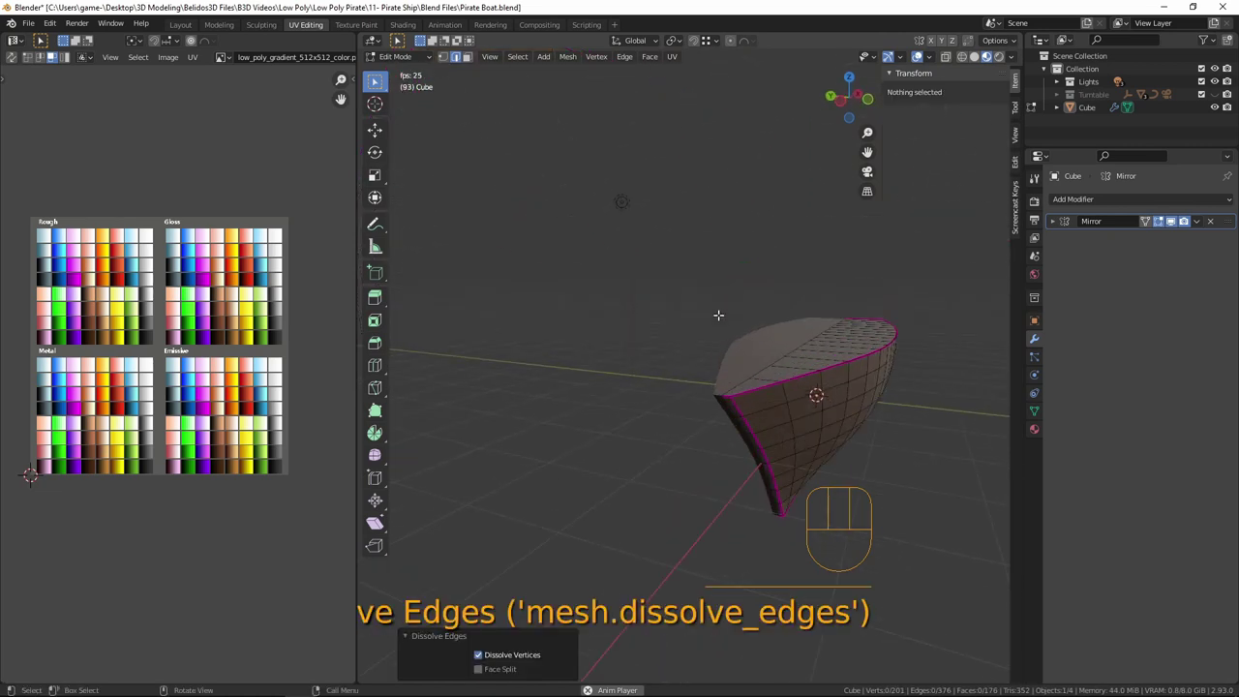
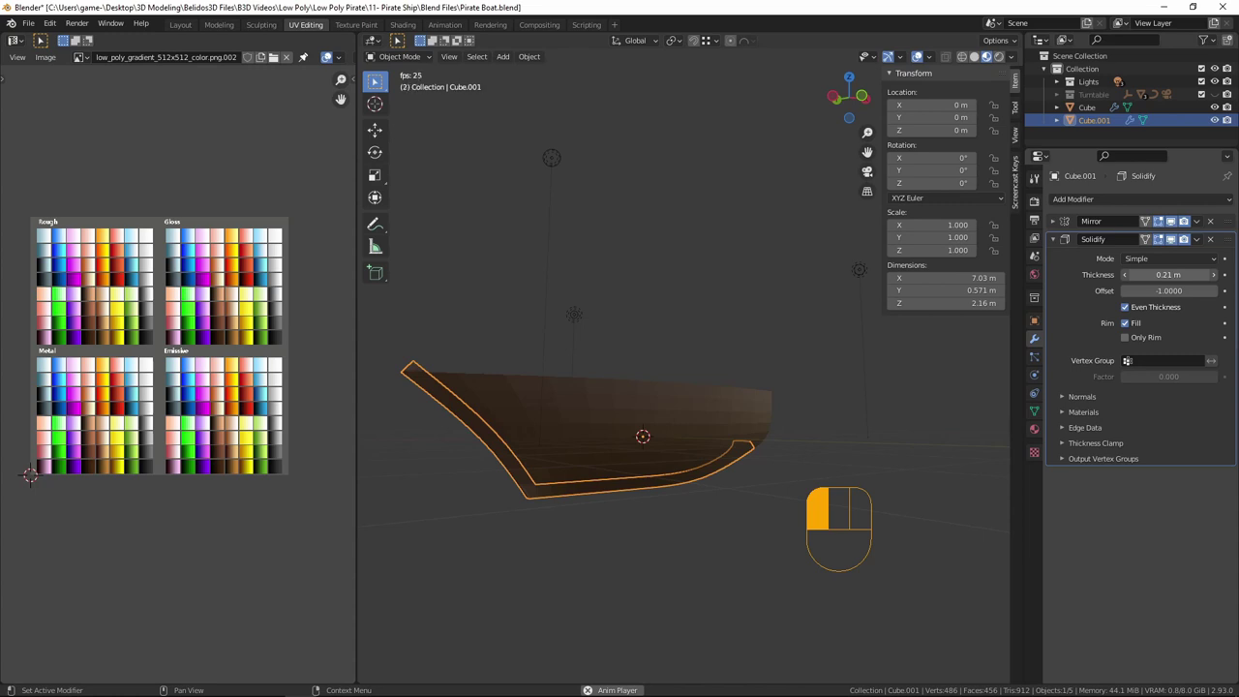
# - Set the keel strip's Solidify thickness to 0.17 m and lower the strip about 0.07 m along Z
pyautogui.moveTo(1168, 274); pyautogui.dragTo(1149, 274)
pyautogui.moveTo(877, 462); pyautogui.dragTo(775, 481, button='middle')
pyautogui.press('KP_1')
pyautogui.scroll(3, 668, 546)
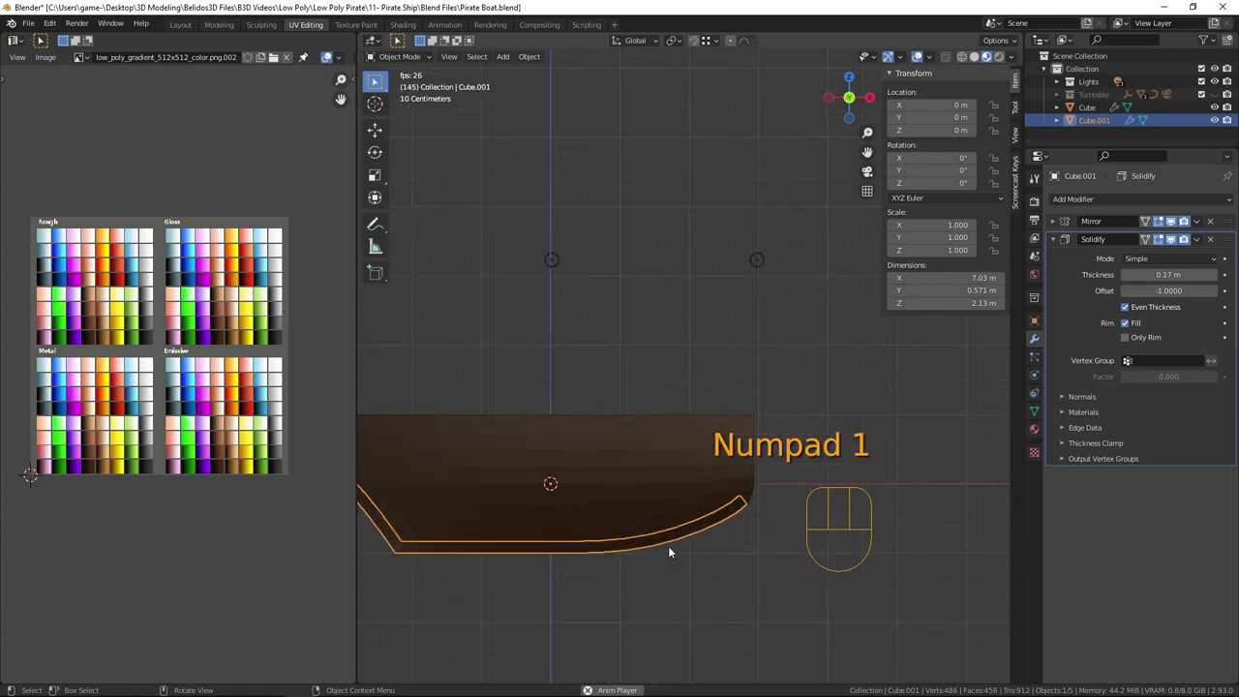
pyautogui.press('g')
pyautogui.press('z')
pyautogui.press('shift')
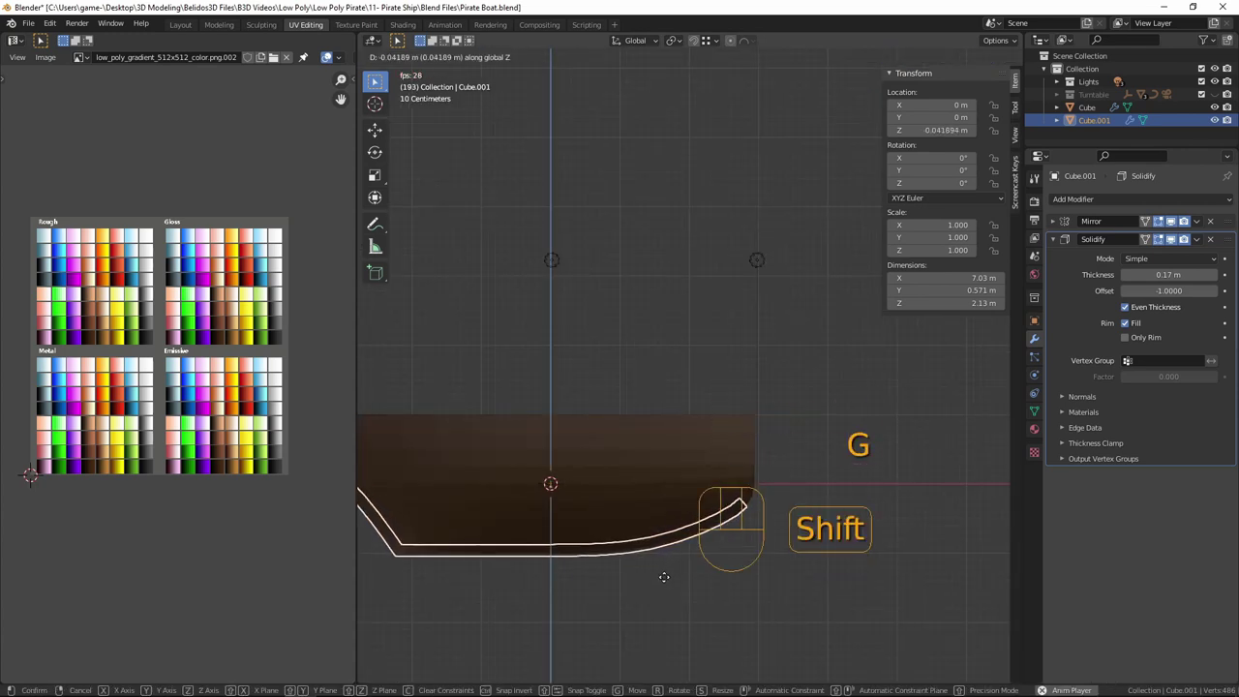
pyautogui.click(658, 594)
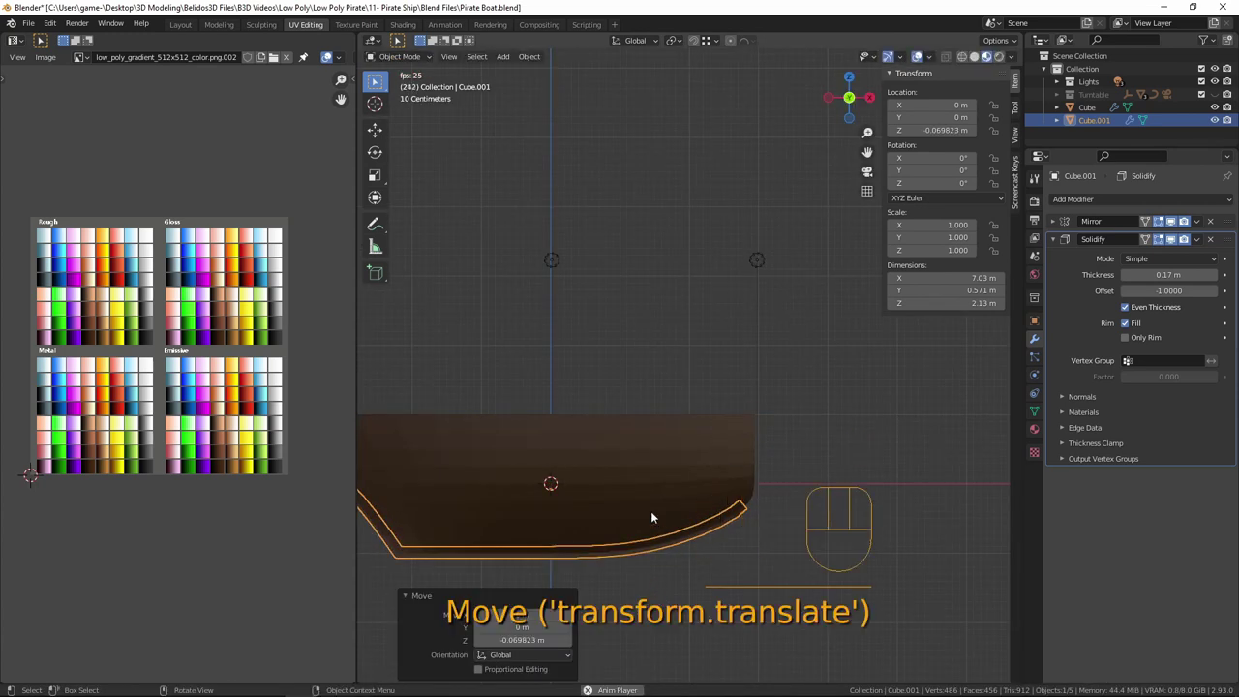
# - Apply the Solidify modifier to the keel strip and deselect everything
pyautogui.press('a')
pyautogui.press('a')
pyautogui.moveTo(636, 490); pyautogui.dragTo(812, 387, button='middle')
pyautogui.scroll(-3, 772, 432)
pyautogui.hotkey('ctrl', 'a')
pyautogui.moveTo(918, 310); pyautogui.dragTo(504, 379, button='middle')
# - Edit the keel strip, set the transform orientation to Normal and select the end face at the bow tip
pyautogui.click(519, 368)
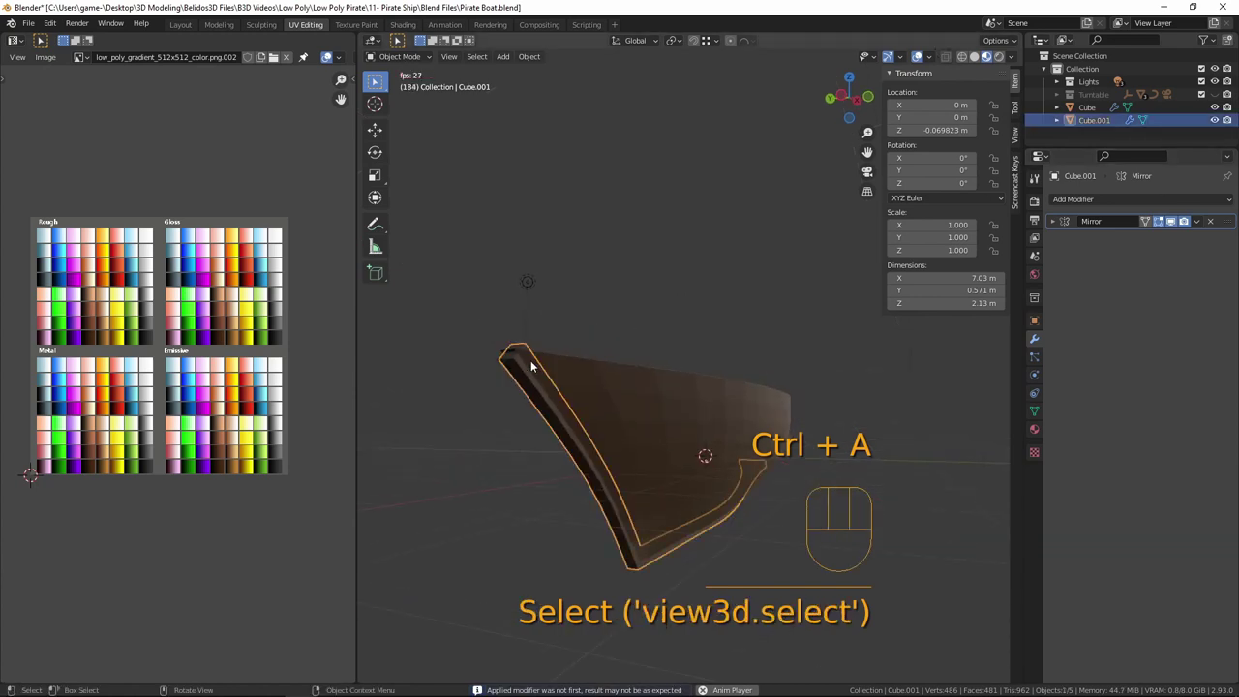
pyautogui.press('Tab')
pyautogui.scroll(2, 588, 325)
pyautogui.moveTo(588, 325); pyautogui.dragTo(619, 300, button='middle')
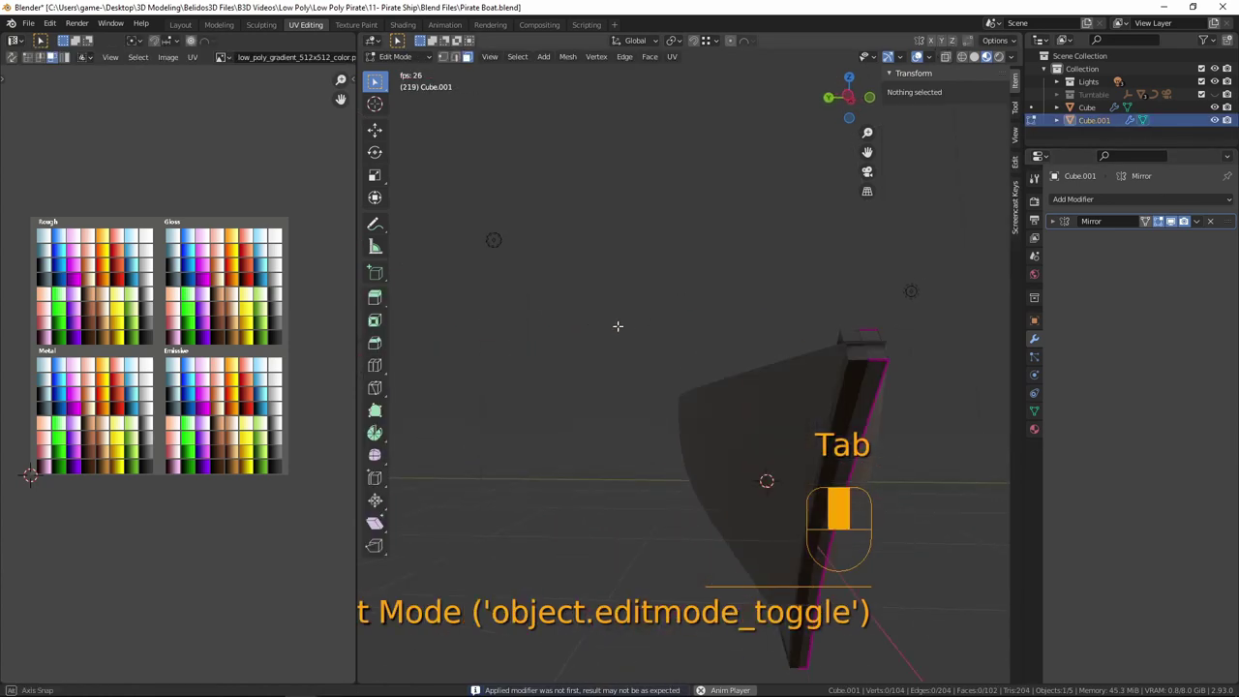
pyautogui.click(635, 41)
pyautogui.click(599, 107)
pyautogui.moveTo(581, 208); pyautogui.dragTo(586, 236, button='middle')
pyautogui.click(690, 401)
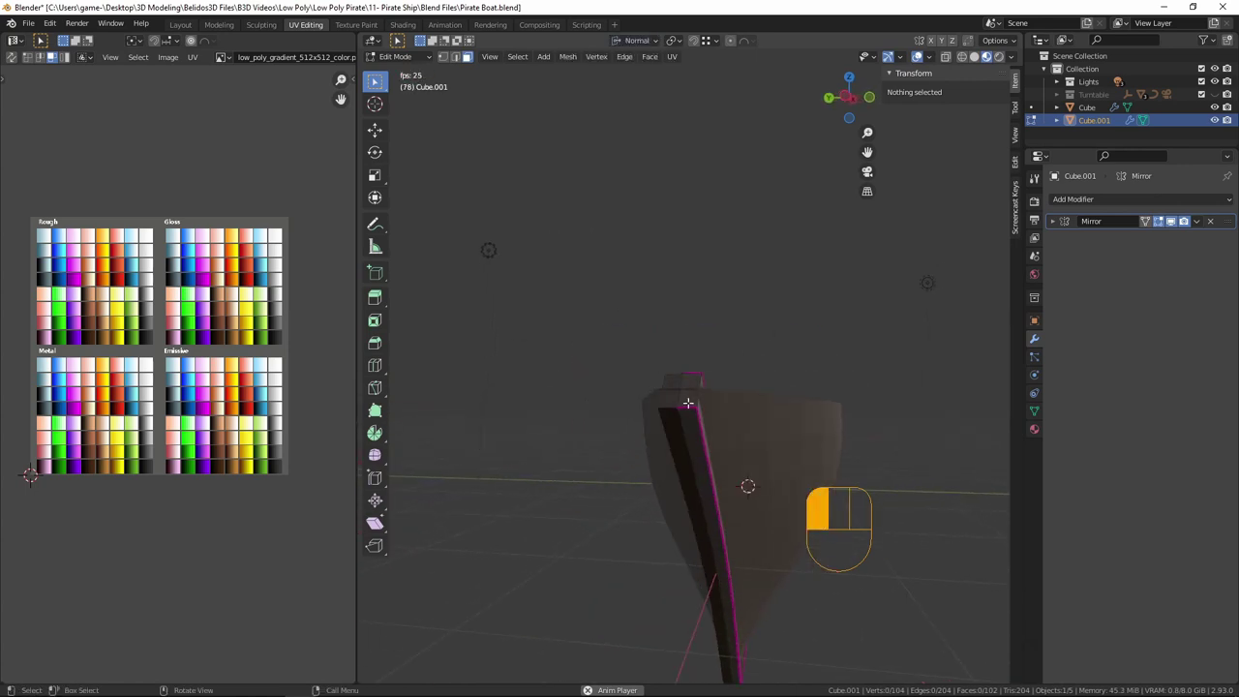
# - Move the keel strip's bow end face outward about 0.13 m along its normal, then leave Edit Mode and deselect
pyautogui.click(376, 131)
pyautogui.moveTo(490, 272); pyautogui.dragTo(673, 280, button='middle')
pyautogui.moveTo(662, 269); pyautogui.dragTo(625, 243)
pyautogui.scroll(4, 757, 300)
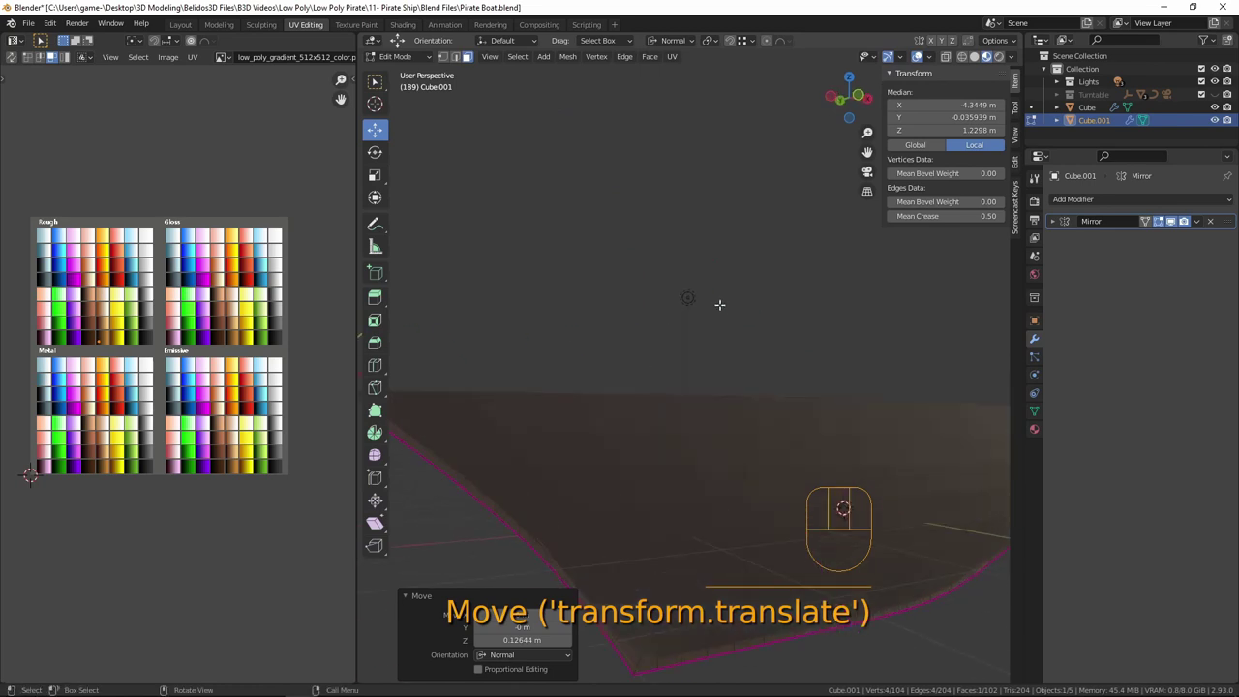
pyautogui.scroll(-4, 719, 304)
pyautogui.press('Tab')
pyautogui.press('a')
pyautogui.press('a')
pyautogui.moveTo(750, 377); pyautogui.dragTo(815, 504, button='middle')
pyautogui.moveTo(681, 447); pyautogui.dragTo(666, 418, button='middle')
pyautogui.scroll(3, 612, 464)
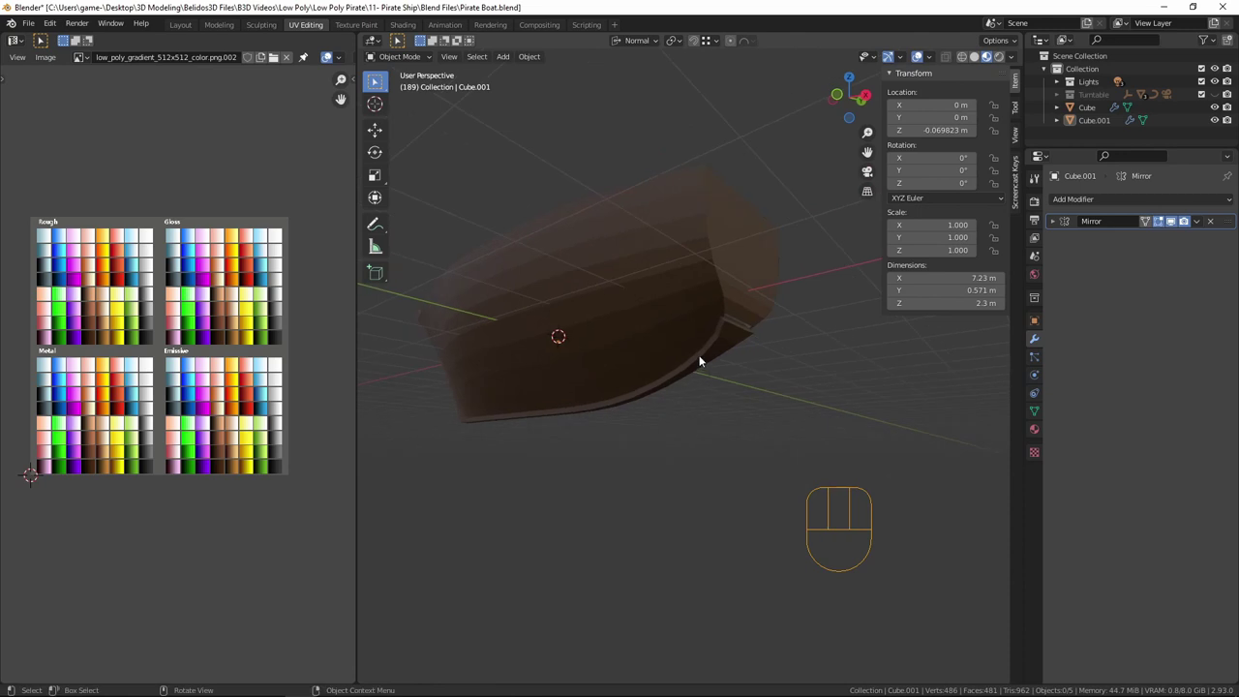
# - Extend the keel strip's stern end face outward along its normal, then return to Object Mode with nothing selected
pyautogui.click(731, 341)
pyautogui.press('Tab')
pyautogui.moveTo(731, 341); pyautogui.dragTo(652, 401, button='middle')
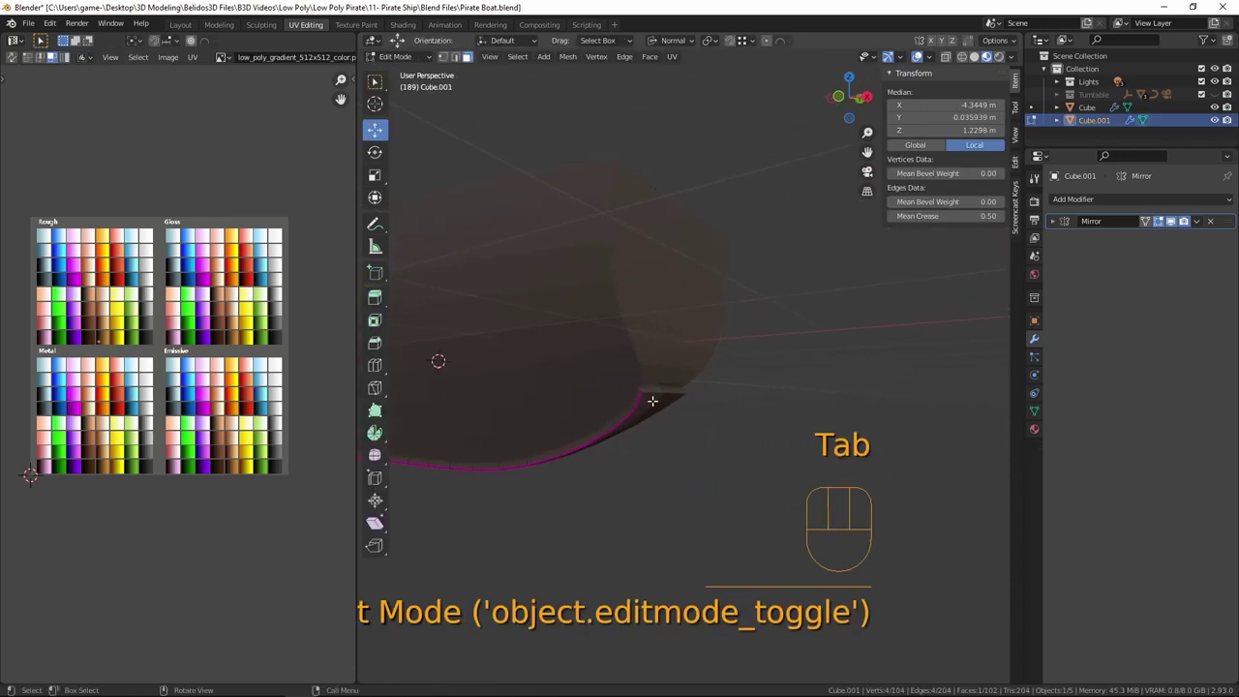
pyautogui.click(652, 385)
pyautogui.moveTo(653, 385)
pyautogui.mouseDown()
pyautogui.moveTo(695, 325)
pyautogui.moveTo(658, 368)
pyautogui.mouseUp()
pyautogui.press('a')
pyautogui.press('a')
pyautogui.scroll(3, 658, 368)
pyautogui.press('Tab')
pyautogui.press('a')
pyautogui.press('a')
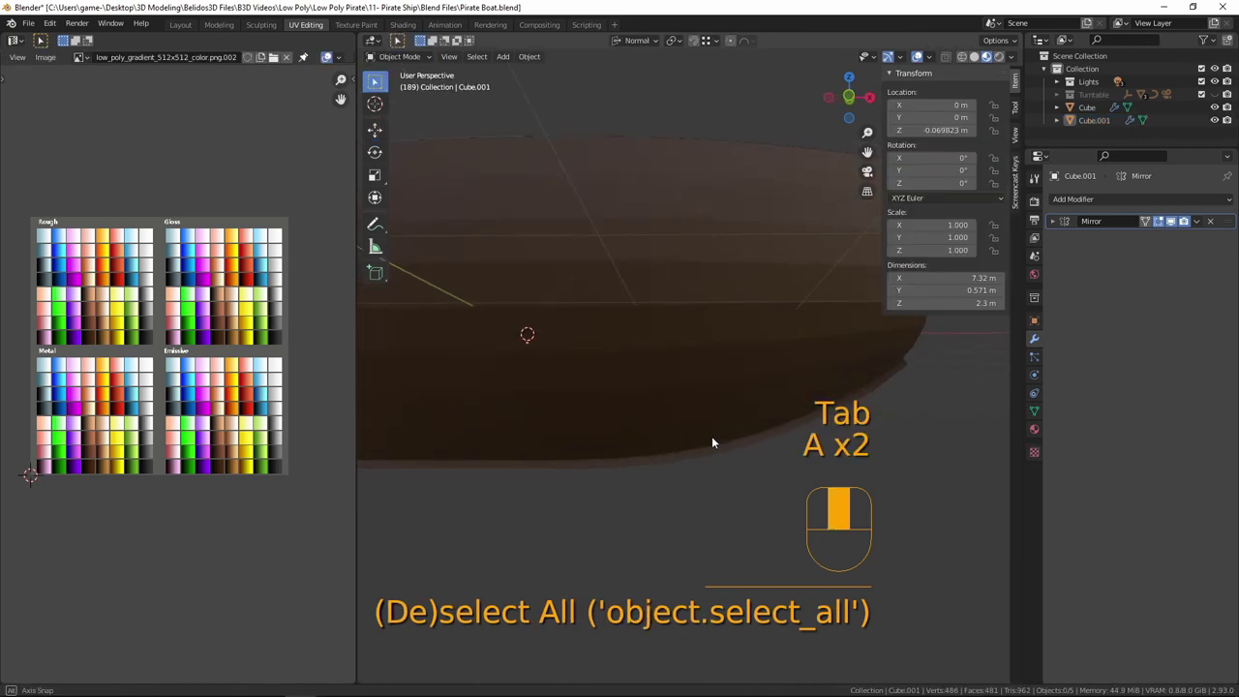
# - Open the hull for editing in front view, with the sidebar hidden and its mesh data properties shown
pyautogui.scroll(-2, 713, 441)
pyautogui.keyDown('shift'); pyautogui.moveTo(680, 390); pyautogui.dragTo(796, 404, button='middle'); pyautogui.keyUp('shift')
pyautogui.scroll(-4, 738, 381)
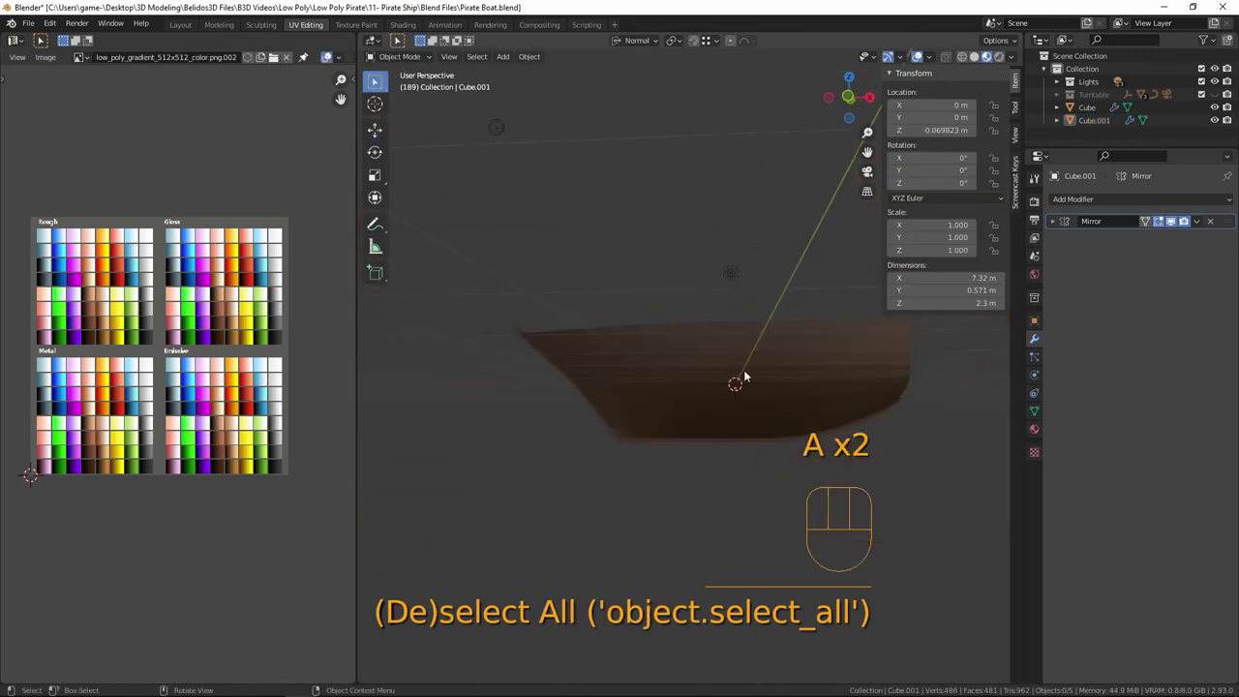
pyautogui.click(756, 376)
pyautogui.press('KP_1')
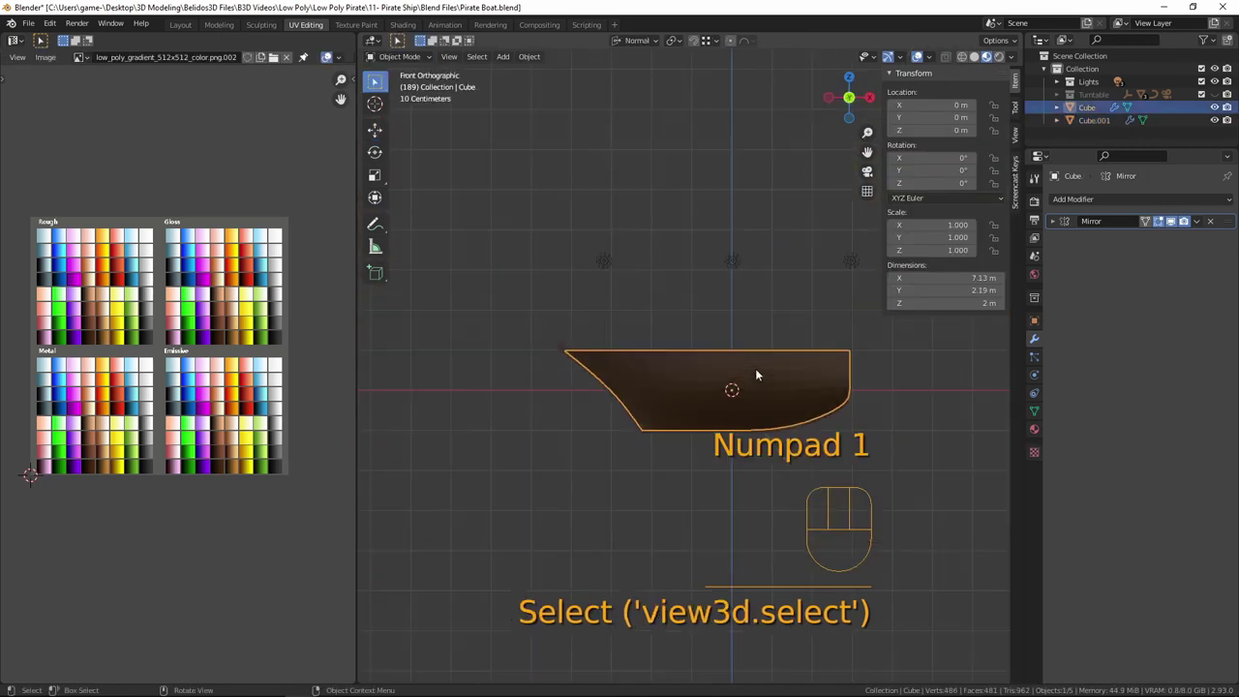
pyautogui.press('n')
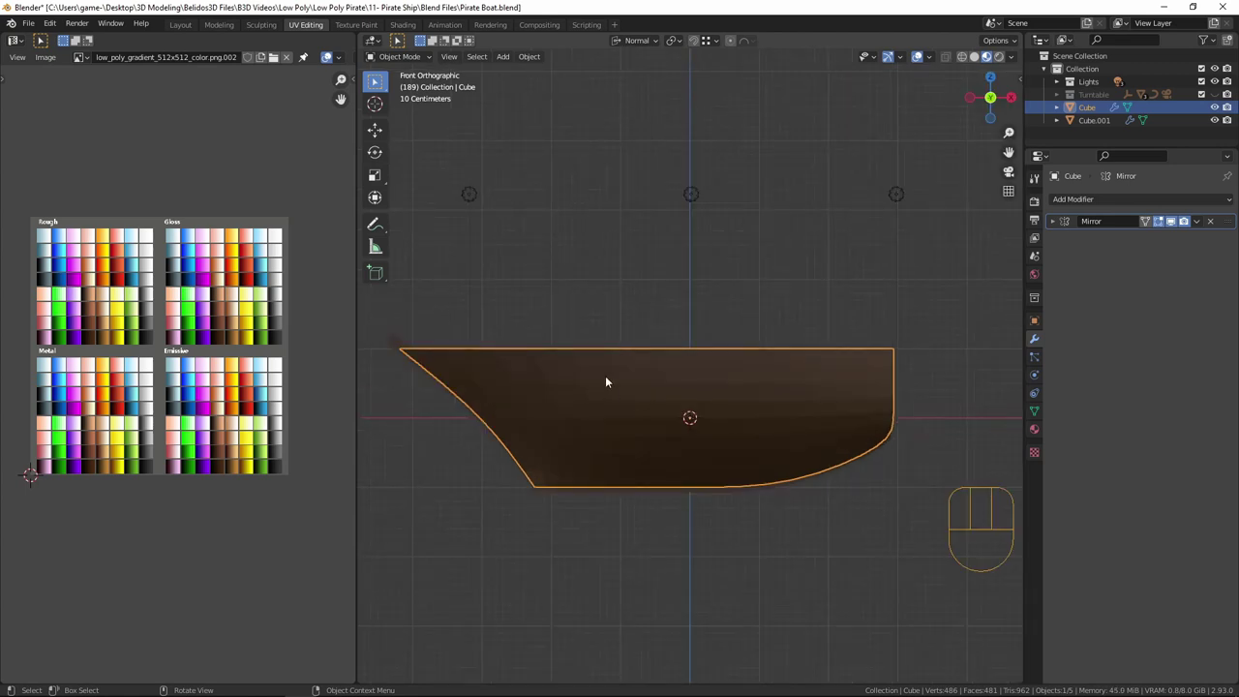
pyautogui.press('Tab')
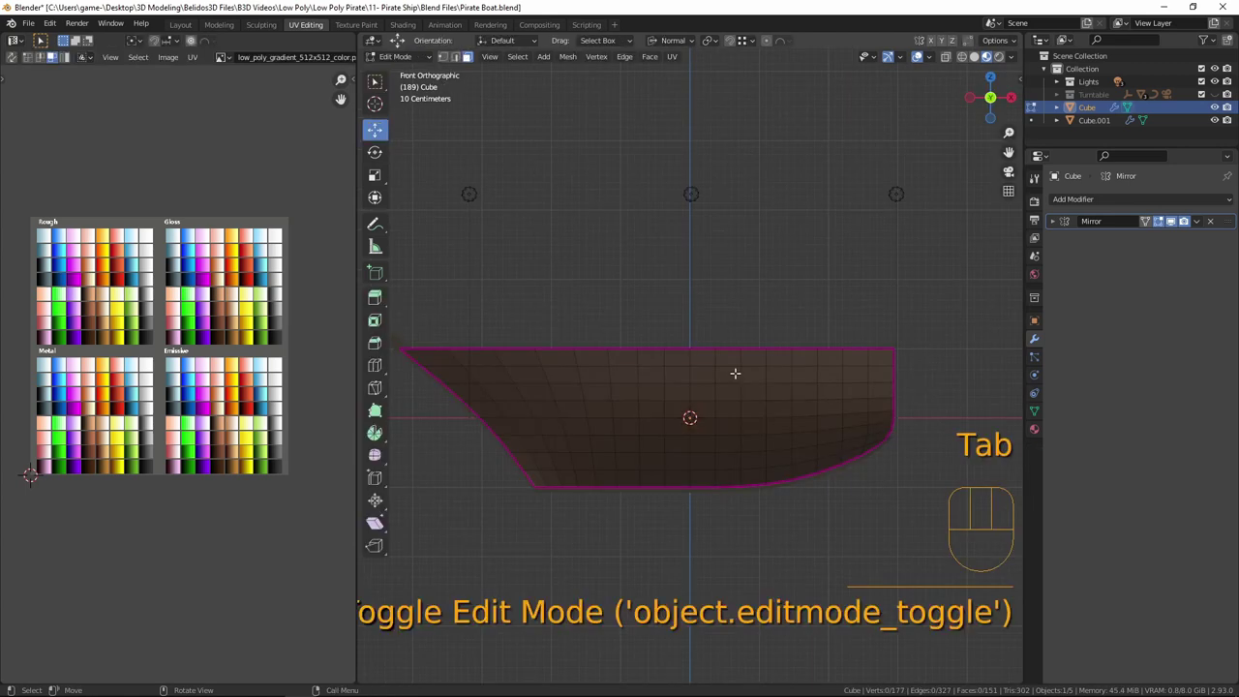
pyautogui.click(1034, 410)
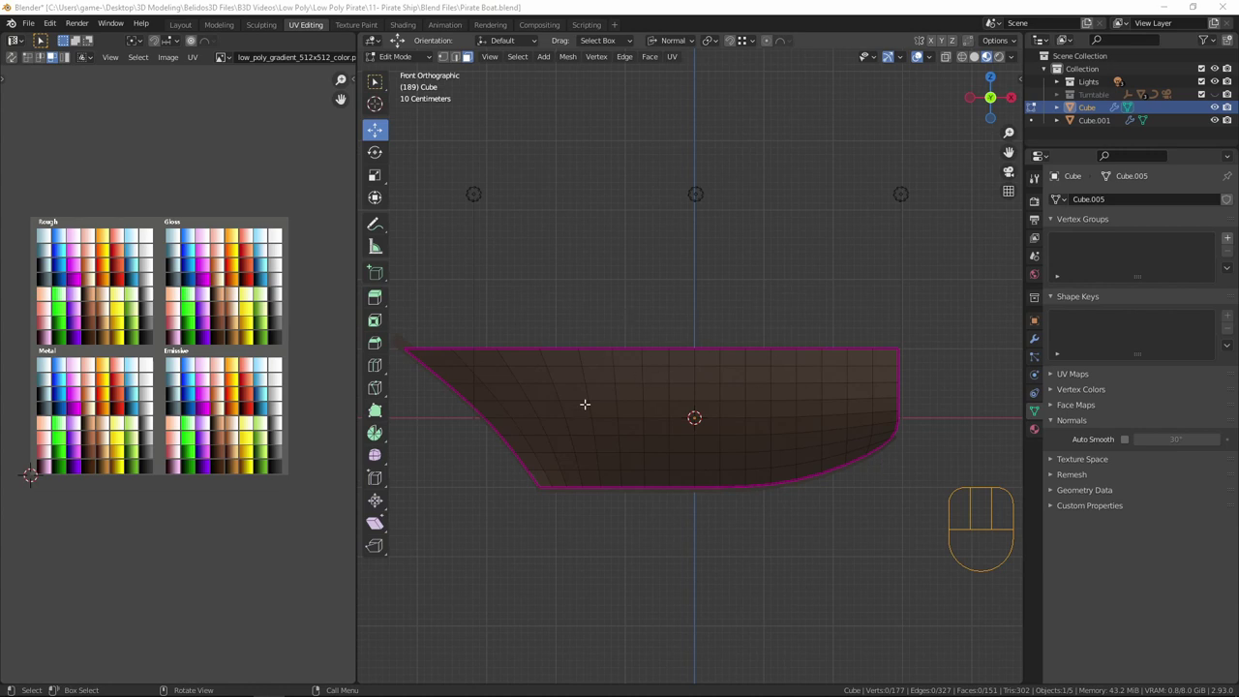
# - With X-ray on, box-select the hull's two upper rows of faces amidships and delete them
pyautogui.hotkey('alt', 'z')
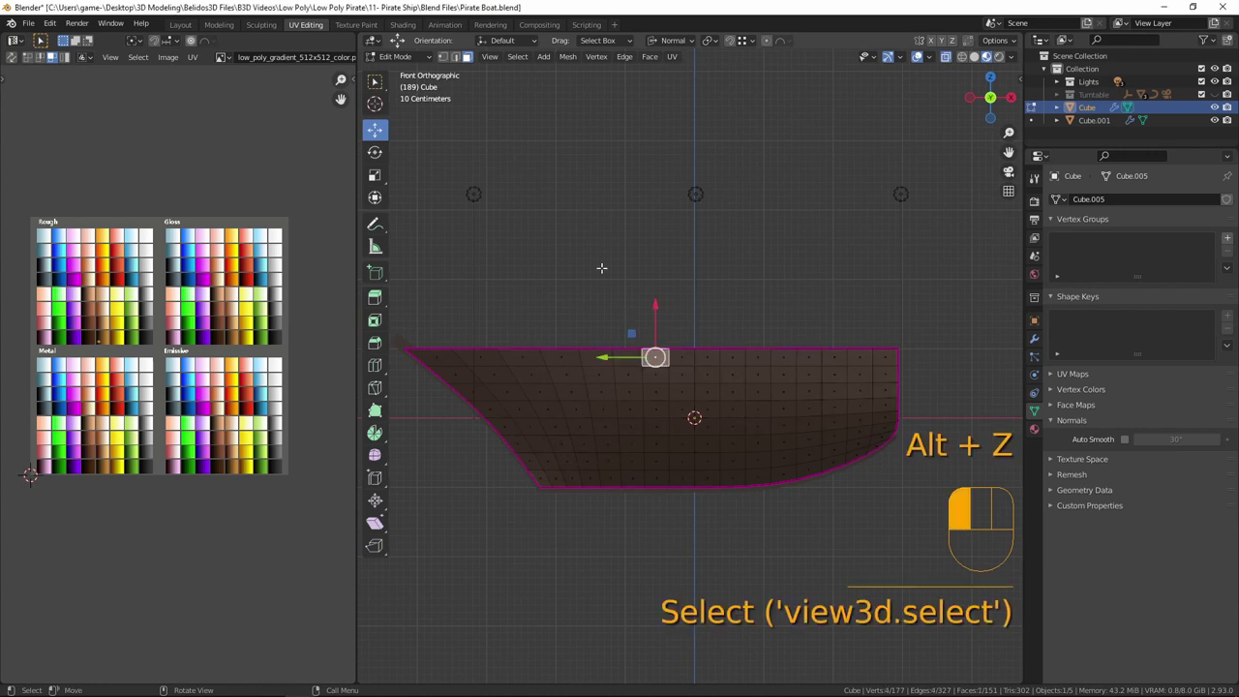
pyautogui.moveTo(587, 320); pyautogui.dragTo(737, 377)
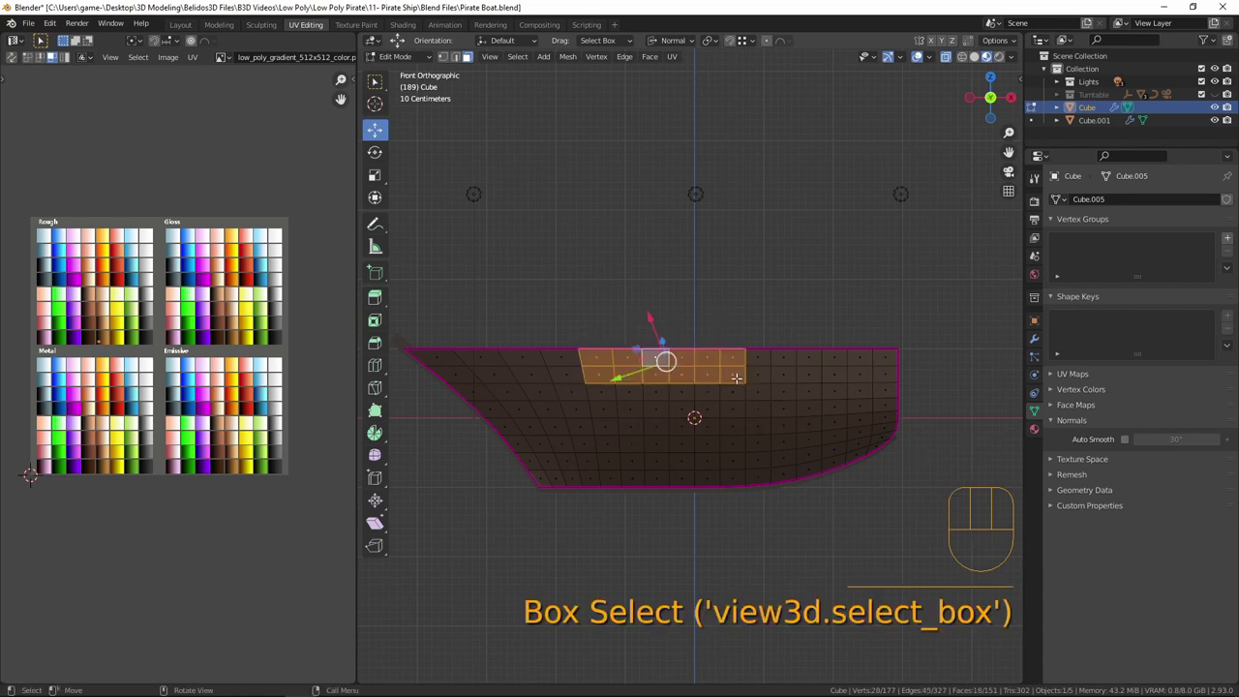
pyautogui.press('x')
pyautogui.click(714, 488)
# - Switch to edge selection and select the full run of edges along the bottom of the side opening
pyautogui.moveTo(714, 488); pyautogui.dragTo(645, 443, button='middle')
pyautogui.scroll(5, 697, 479)
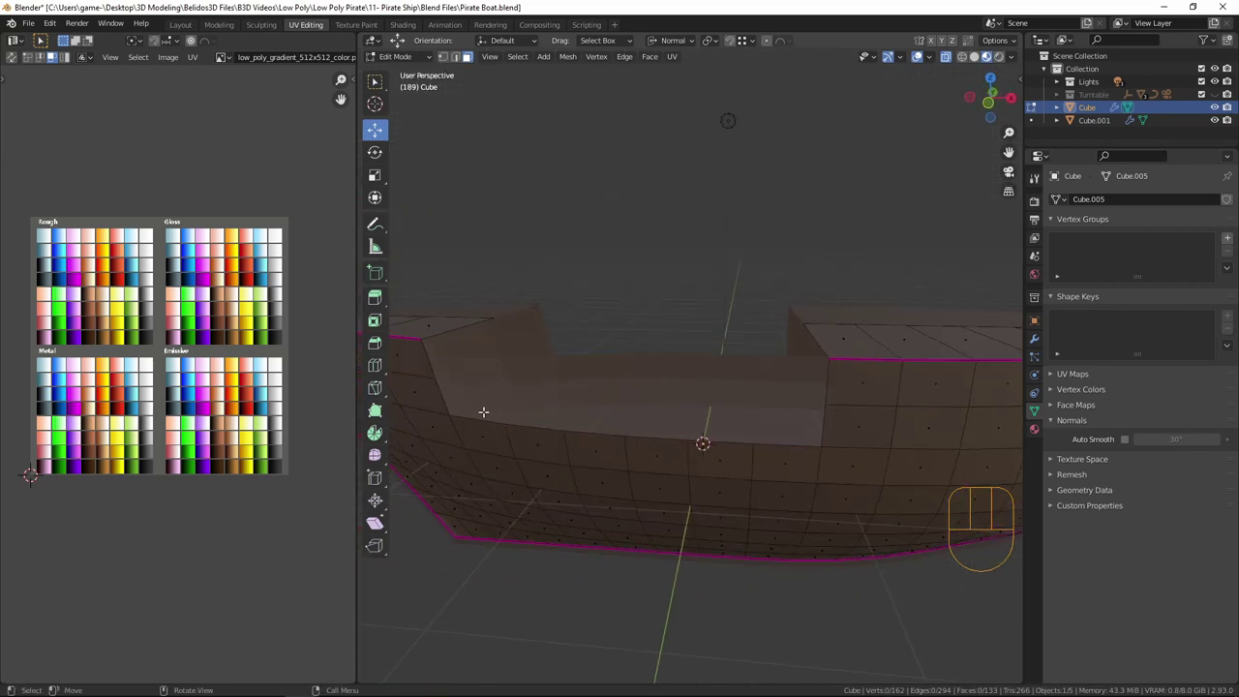
pyautogui.moveTo(454, 349); pyautogui.dragTo(479, 442, button='middle')
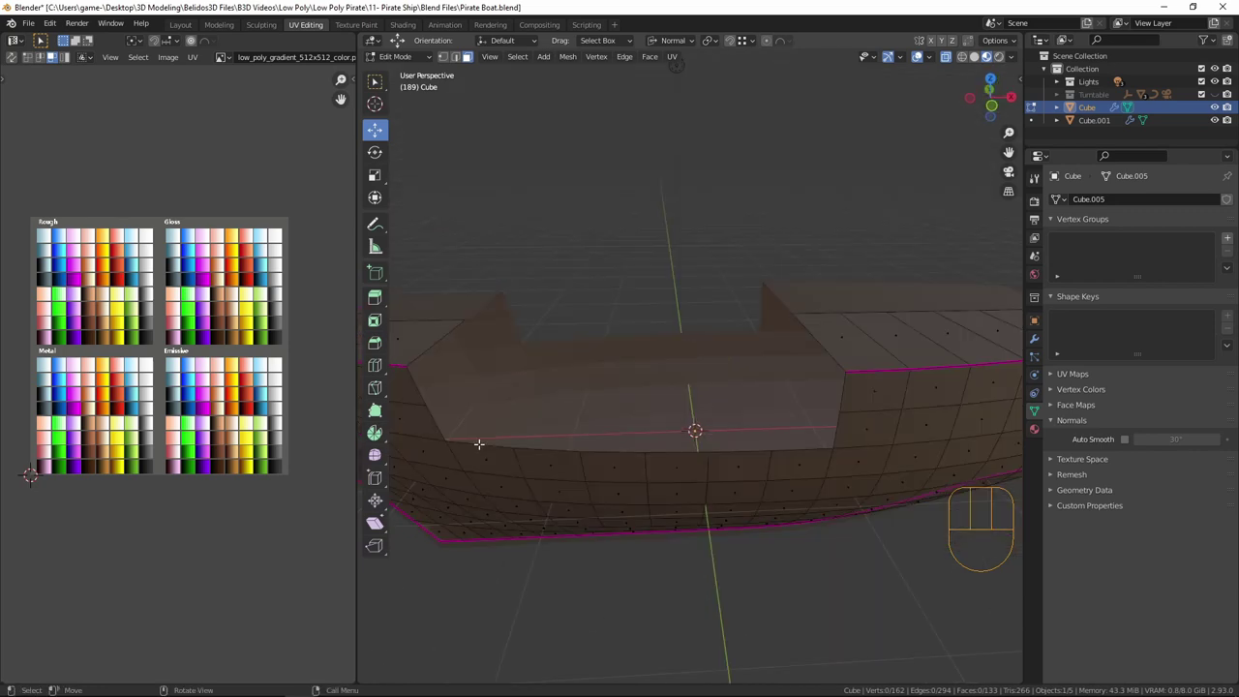
pyautogui.press('2')
pyautogui.click(503, 442)
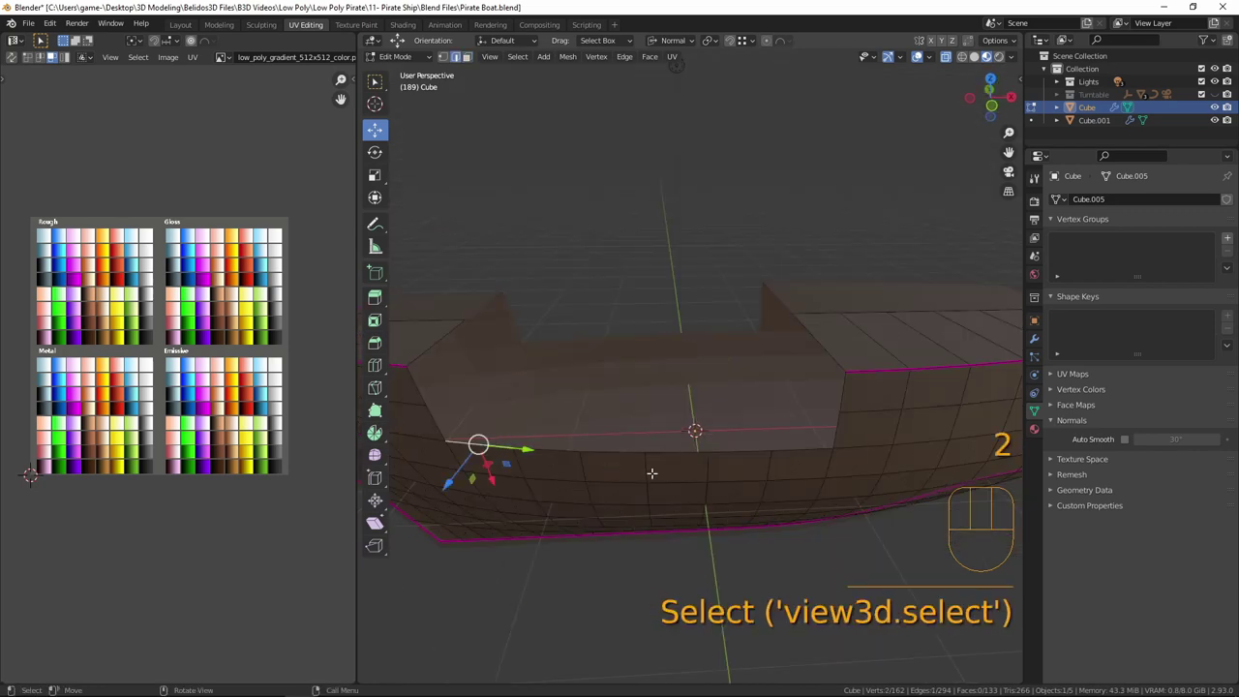
pyautogui.keyDown('ctrl'); pyautogui.click(792, 450); pyautogui.keyUp('ctrl')
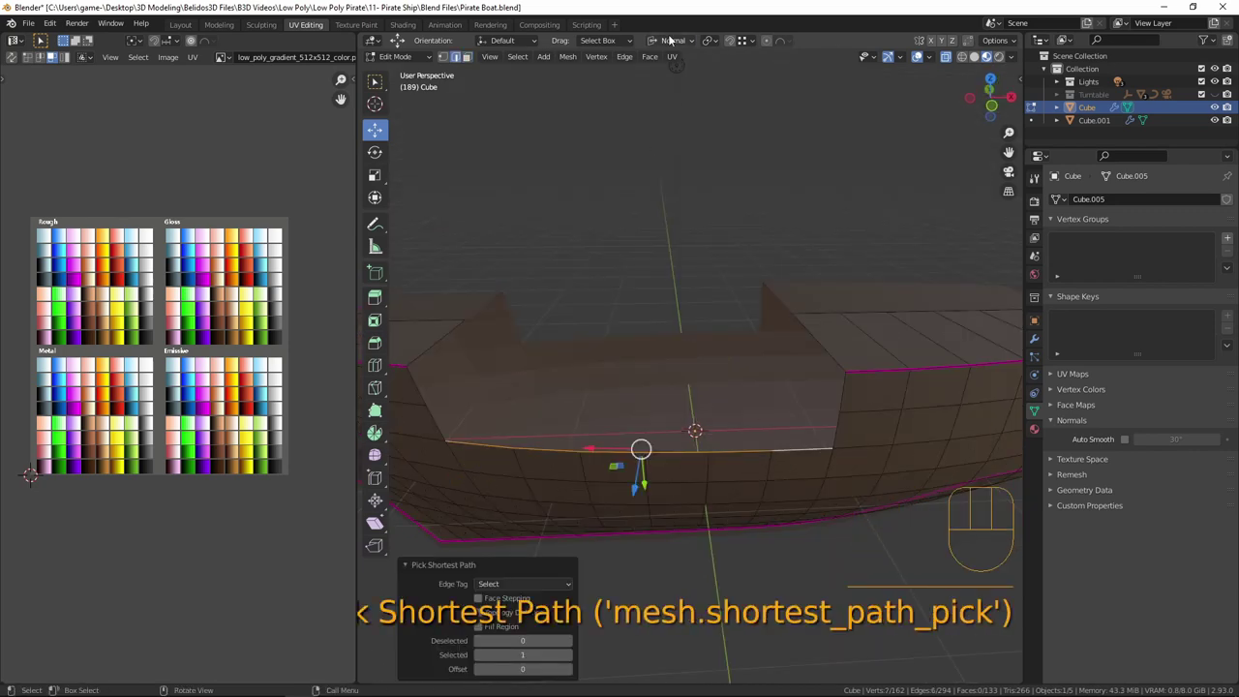
# - Set the transform orientation to Global and extrude the selected edges along Y to the centreline as a lower deck
pyautogui.click(670, 41)
pyautogui.click(641, 83)
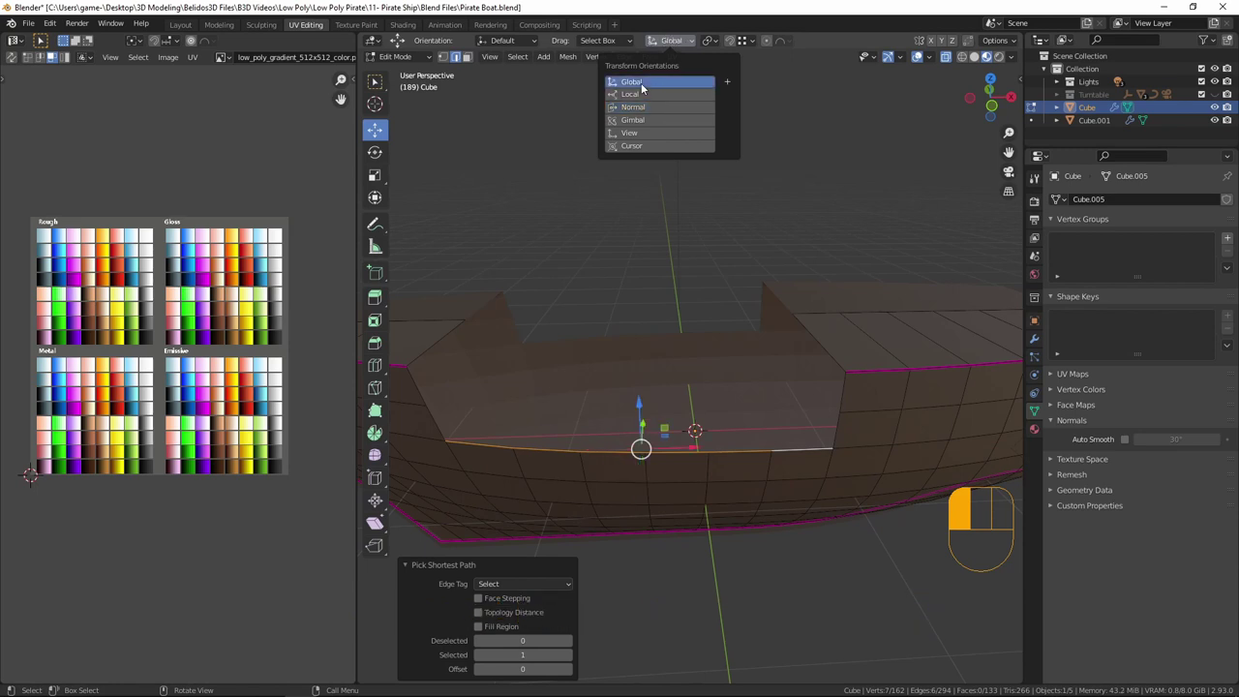
pyautogui.moveTo(652, 280); pyautogui.dragTo(575, 293, button='middle')
pyautogui.press('e')
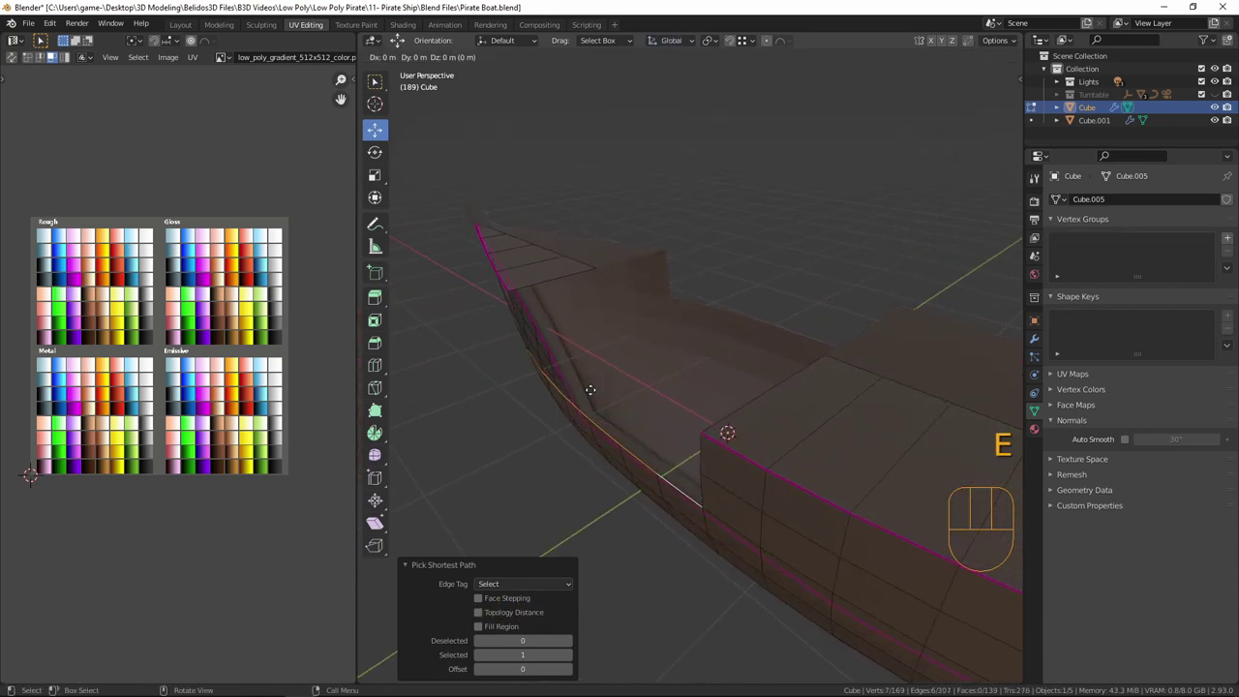
pyautogui.click(828, 272)
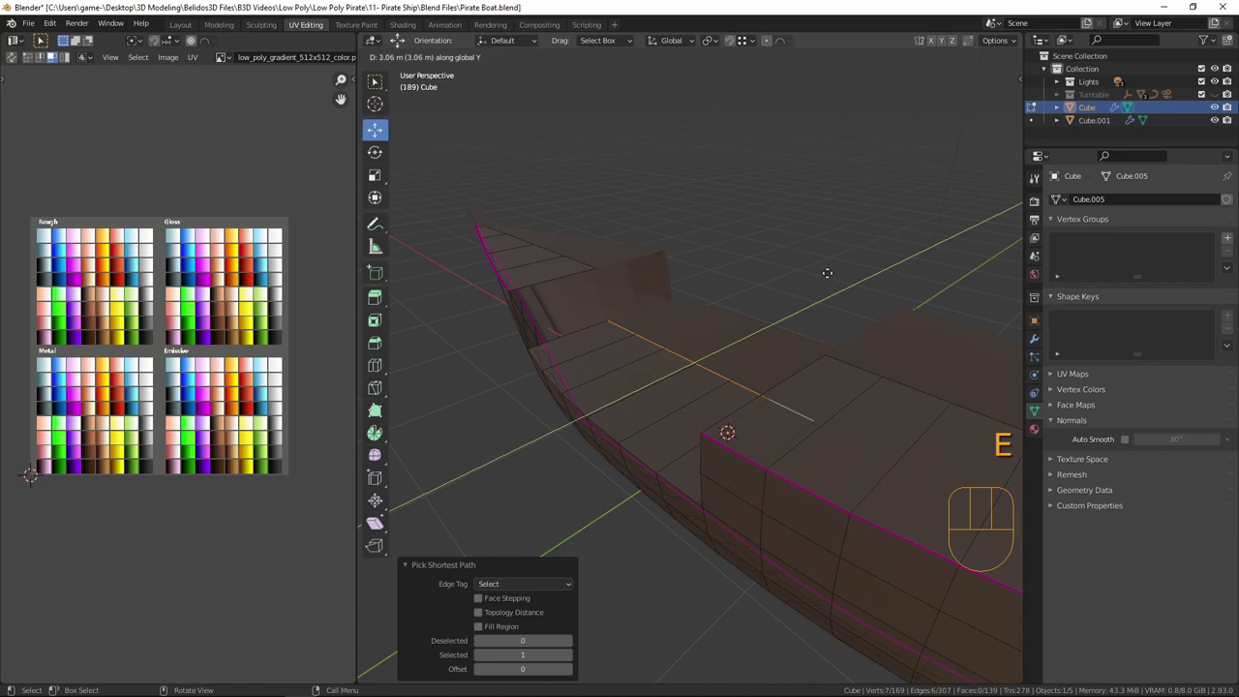
# - Extrude the vertical edges at the stern and bow ends of the opening along Y to the centreline as walls
pyautogui.moveTo(828, 272); pyautogui.dragTo(827, 347, button='middle')
pyautogui.click(842, 348)
pyautogui.keyDown('shift'); pyautogui.click(838, 382); pyautogui.keyUp('shift')
pyautogui.press('e')
pyautogui.click(645, 335)
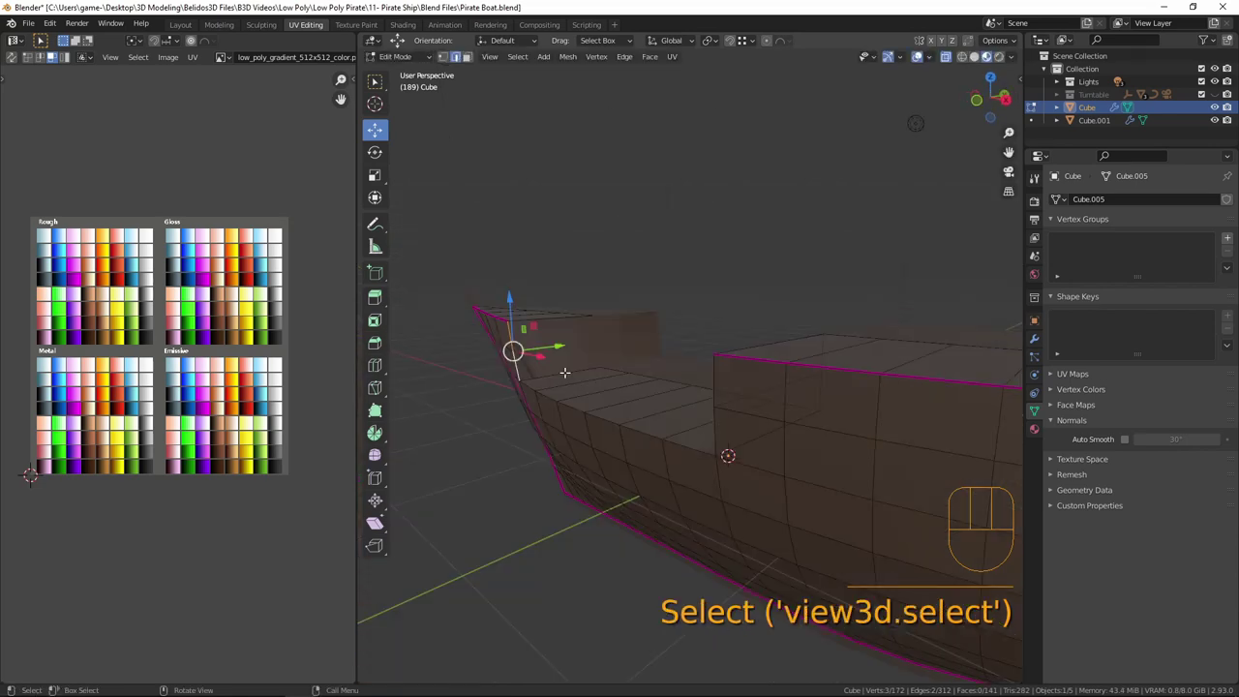
pyautogui.press('e')
pyautogui.click(736, 329)
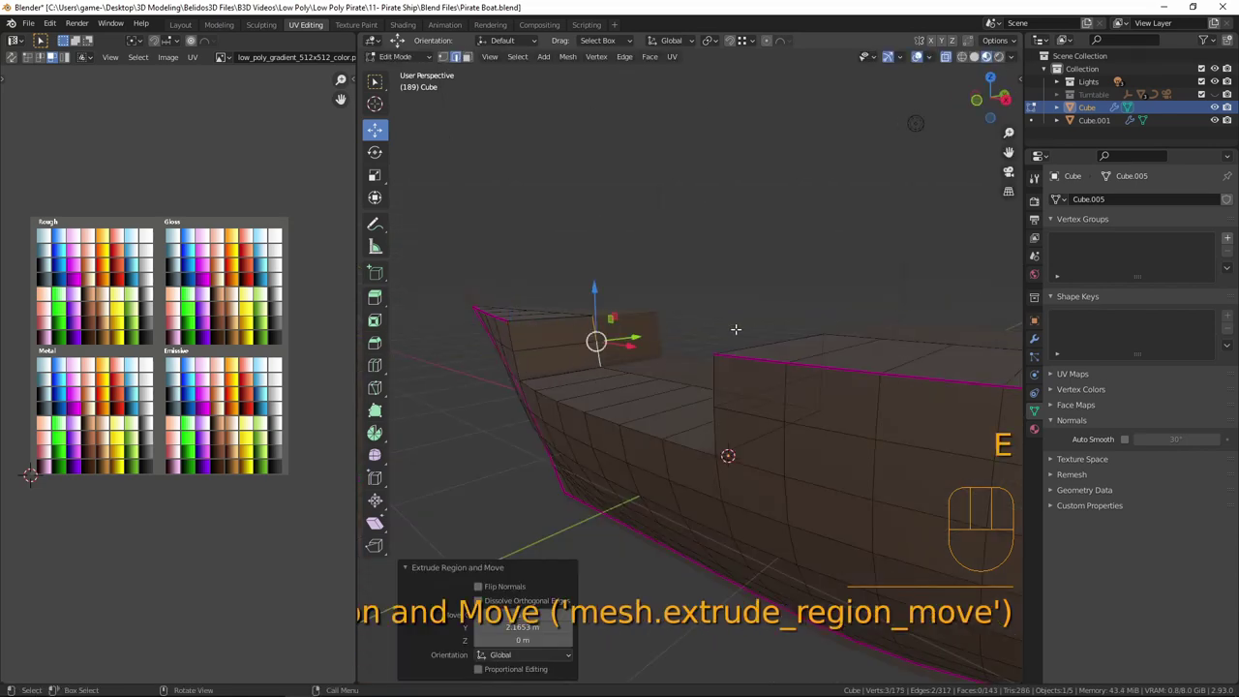
# - Select the whole hull mesh and merge its overlapping vertices by distance
pyautogui.press('a')
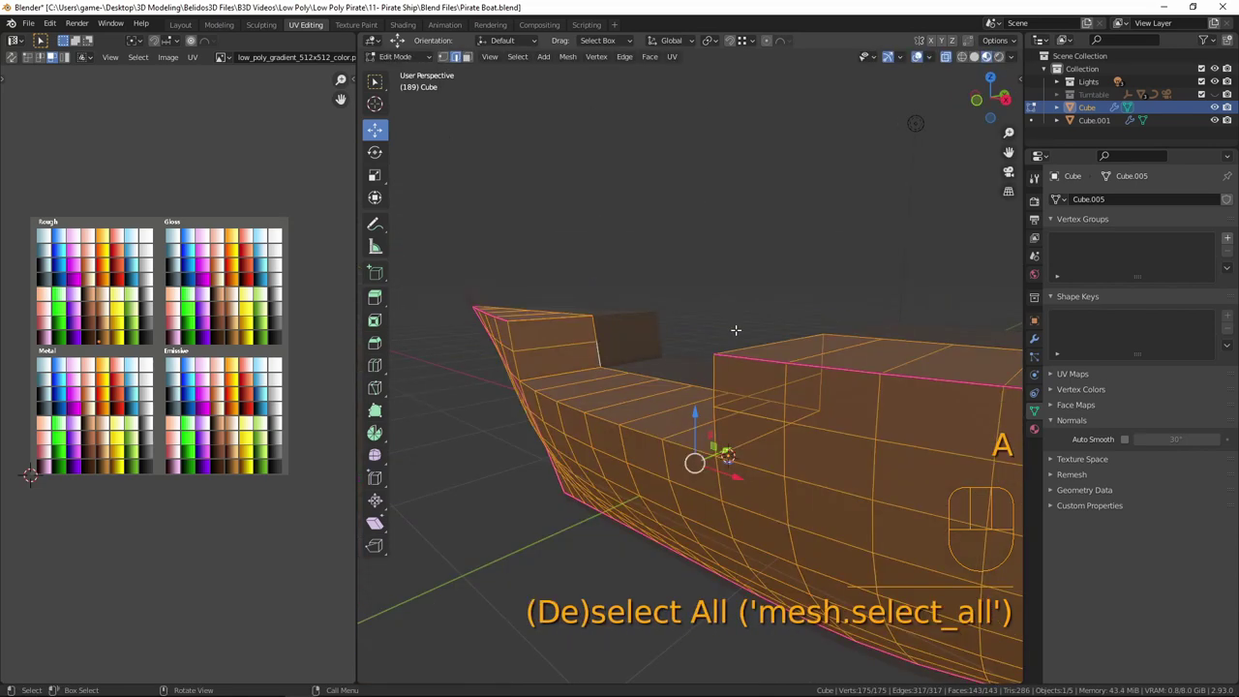
pyautogui.press('m')
pyautogui.click(736, 330)
pyautogui.moveTo(735, 330); pyautogui.dragTo(683, 374, button='middle')
pyautogui.press('Tab')
pyautogui.press('Tab')
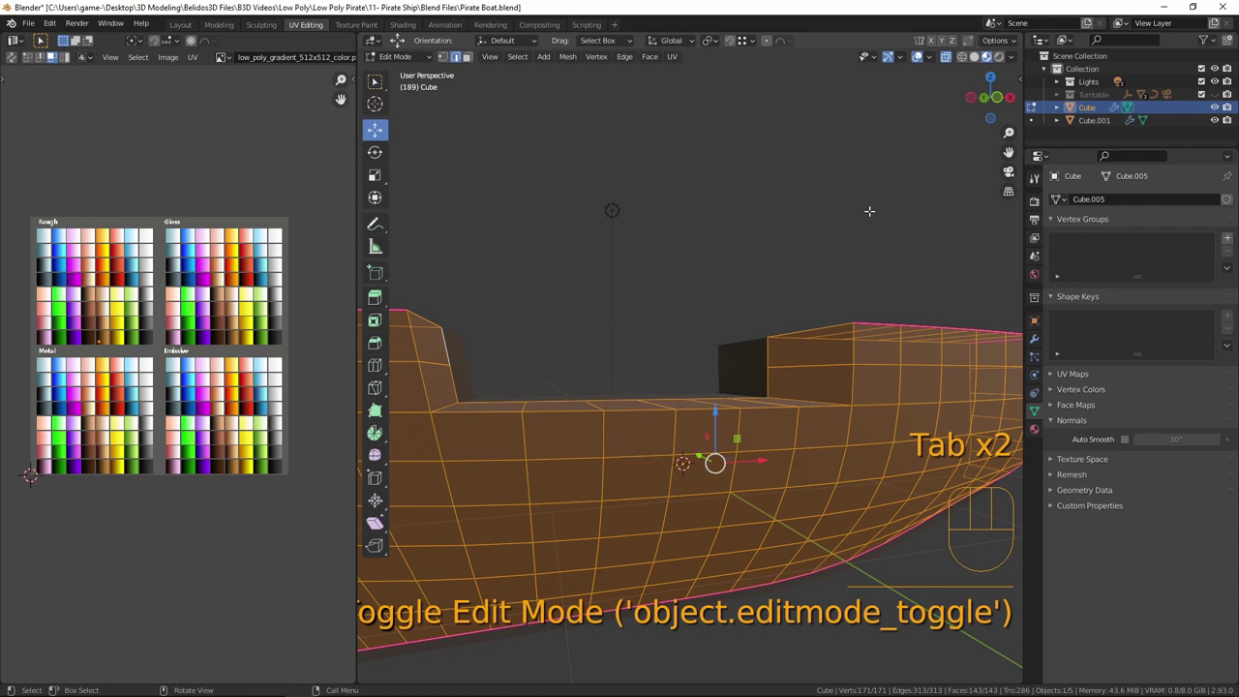
# - Clear the mean crease from all selected hull edges and hide the sidebar again
pyautogui.press('n')
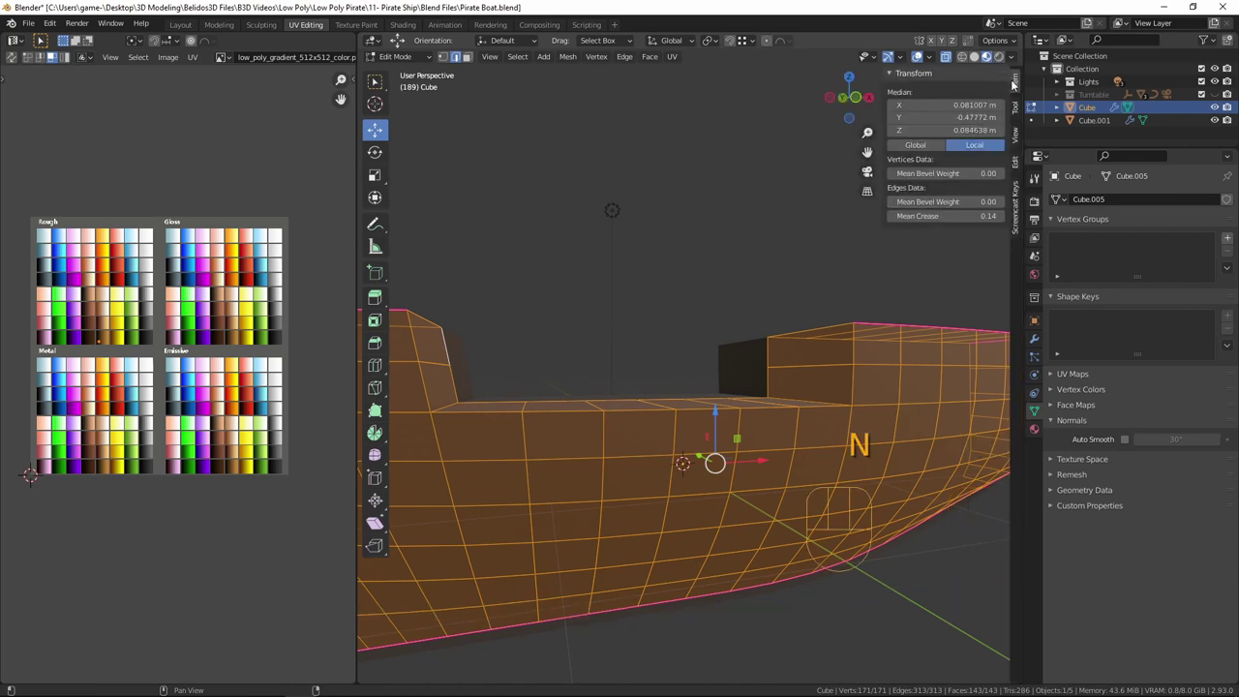
pyautogui.click(988, 217)
pyautogui.press('n')
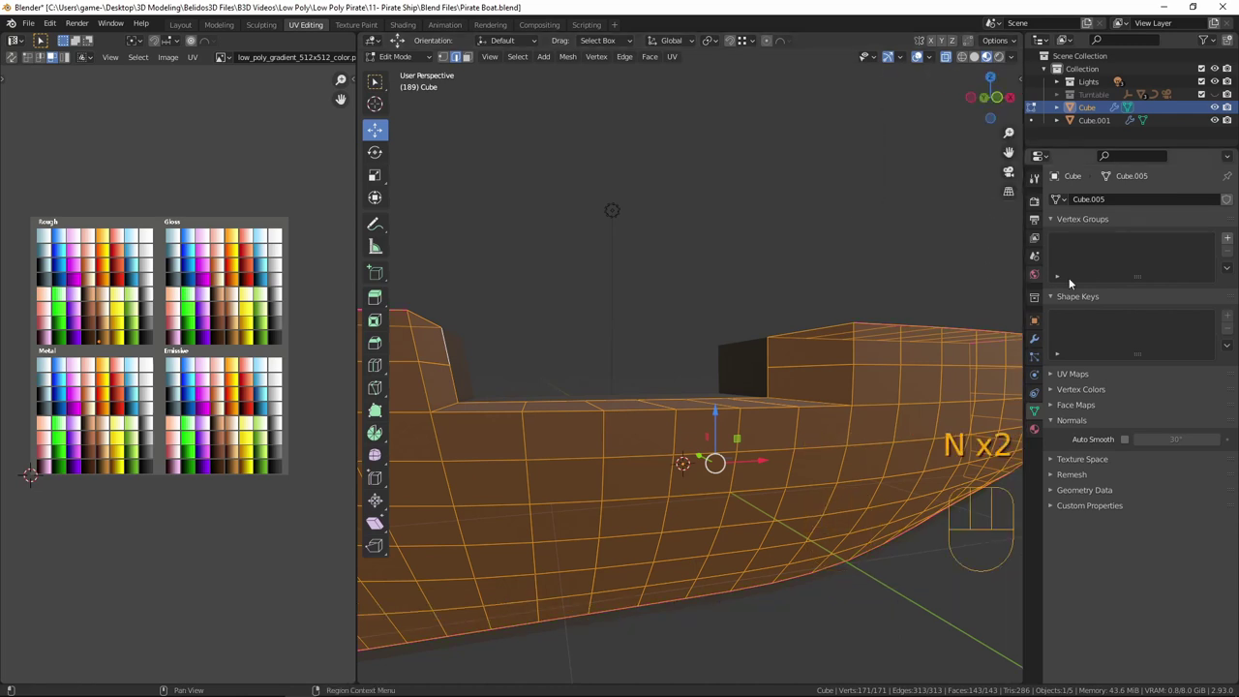
# - Select the six top faces of the raised stern deck and extrude them upward about 0.28 m
pyautogui.press('Tab')
pyautogui.scroll(-3, 650, 380)
pyautogui.moveTo(664, 384); pyautogui.dragTo(671, 359, button='middle')
pyautogui.moveTo(876, 362); pyautogui.dragTo(805, 358, button='middle')
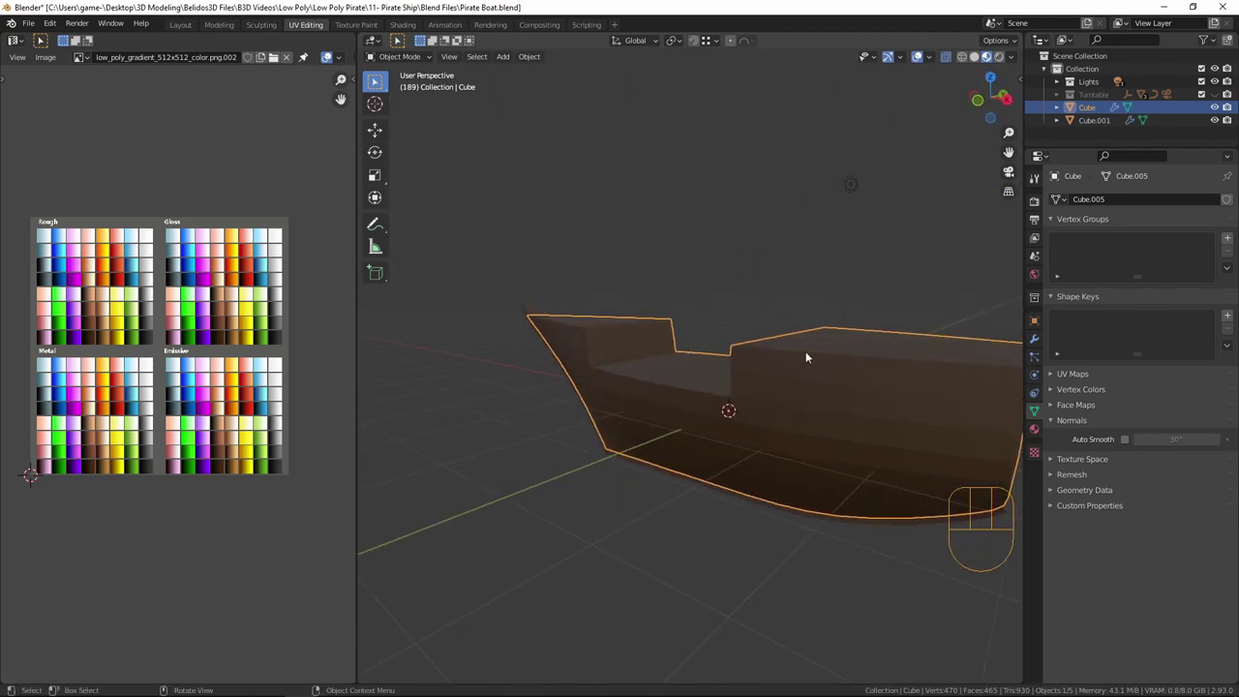
pyautogui.moveTo(562, 307); pyautogui.dragTo(713, 407, button='middle')
pyautogui.click(701, 397)
pyautogui.press('Tab')
pyautogui.press('3')
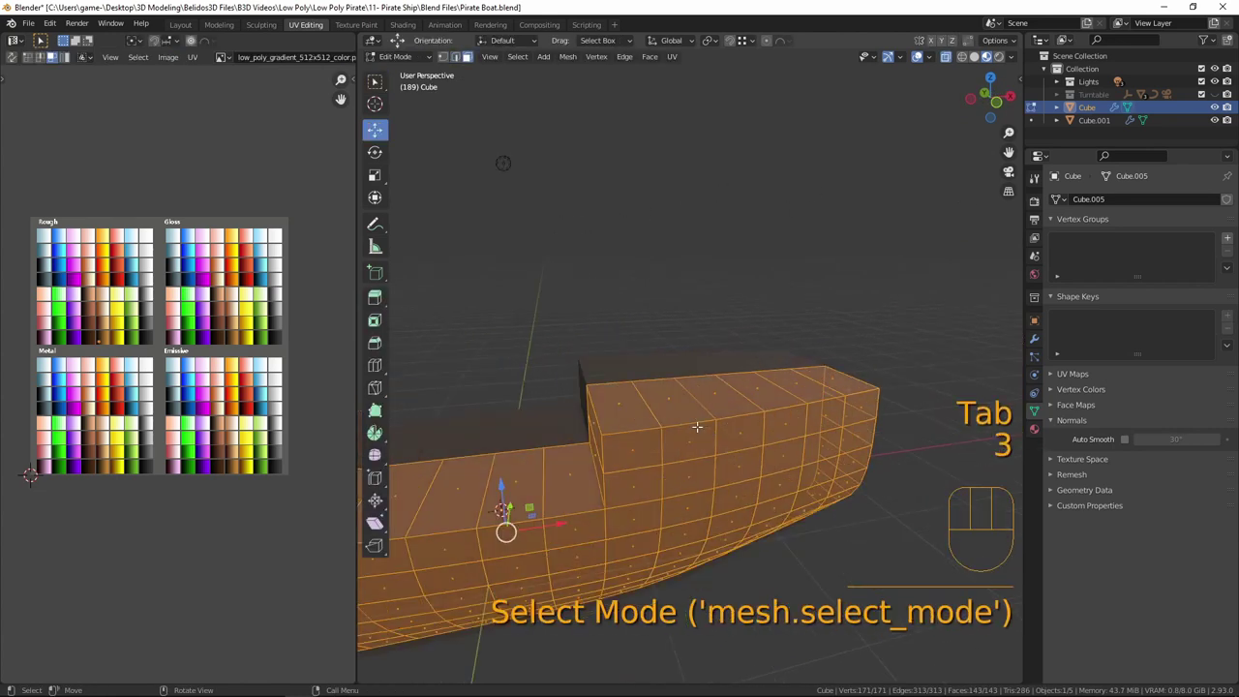
pyautogui.scroll(2, 614, 399)
pyautogui.click(613, 398)
pyautogui.keyDown('ctrl'); pyautogui.click(834, 381); pyautogui.keyUp('ctrl')
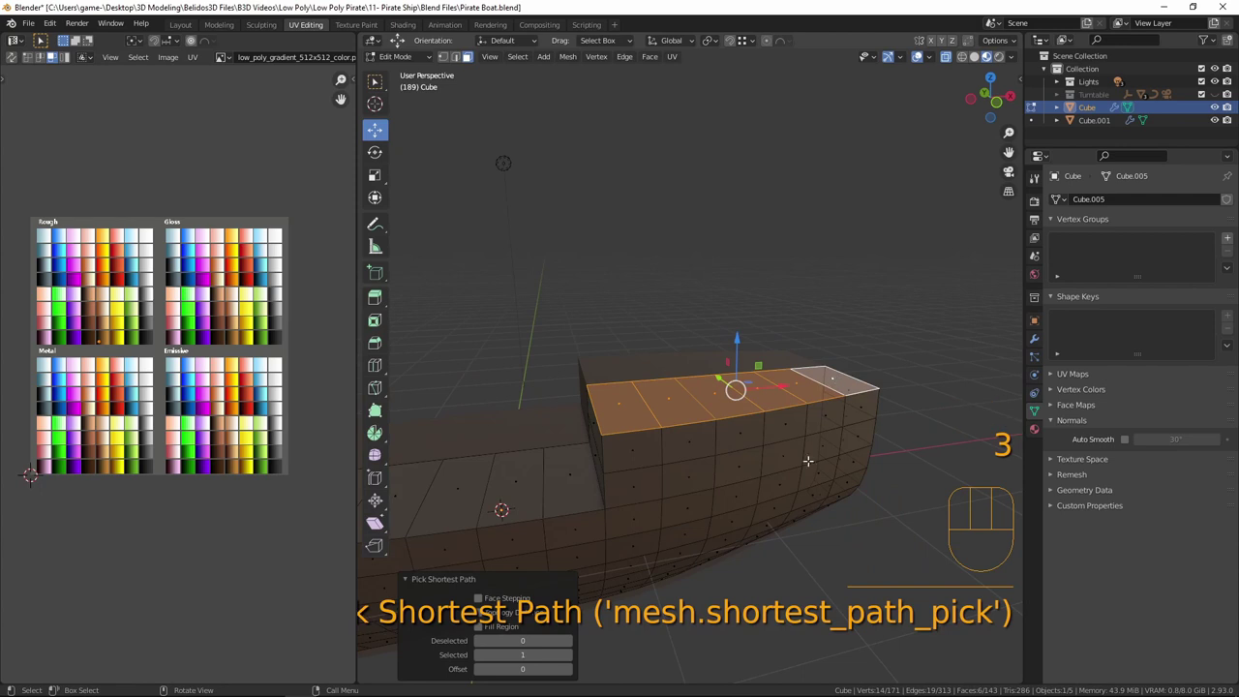
pyautogui.press('KP_1')
pyautogui.press('e')
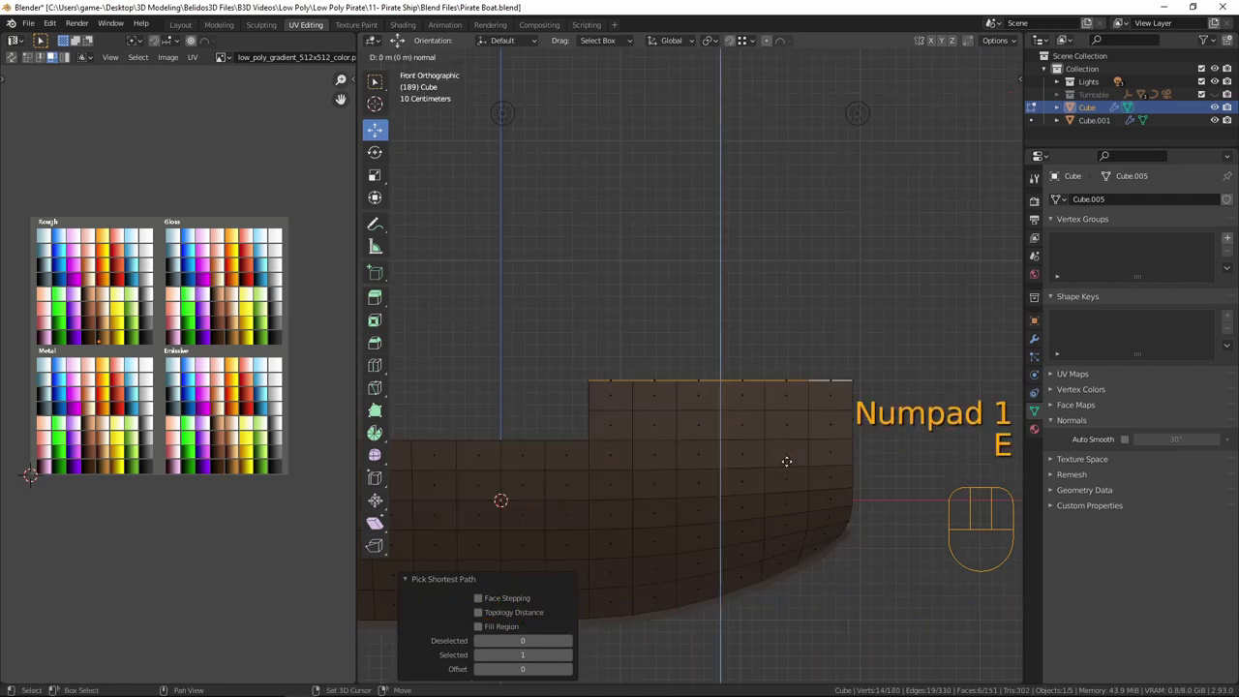
pyautogui.press('shift')
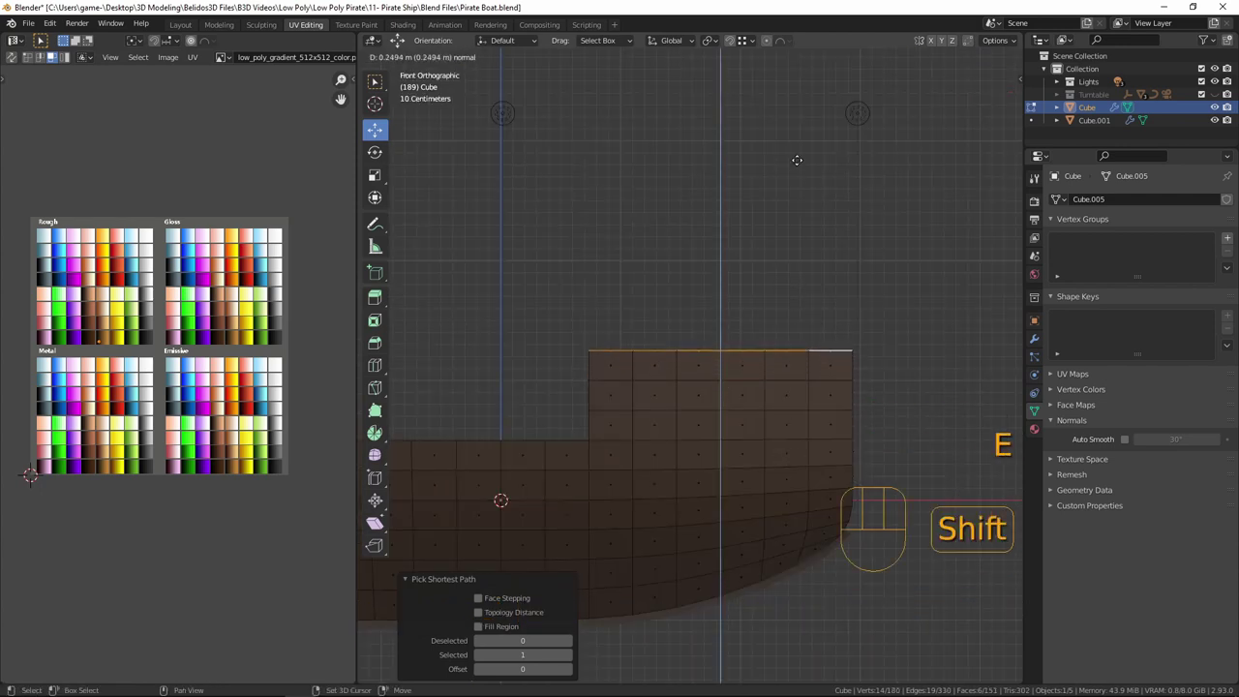
pyautogui.click(779, 120)
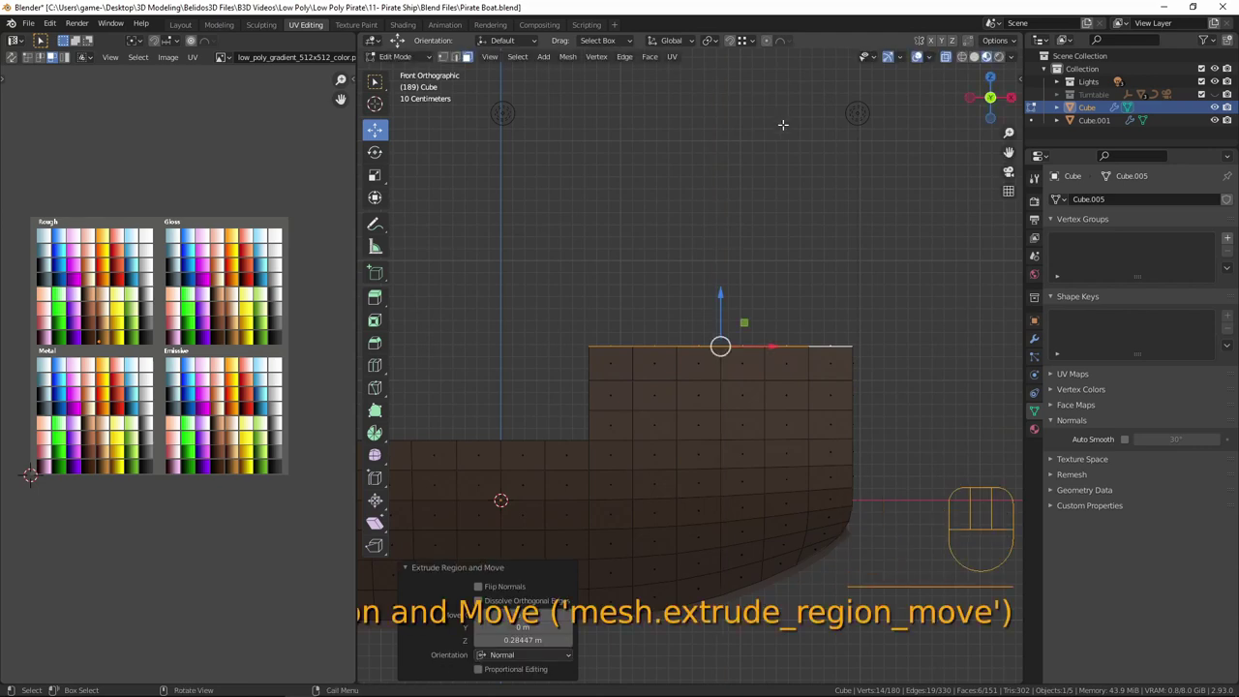
# - With X-ray off, select the strip of deck faces running from stern to bow and inset them about 0.078 m
pyautogui.scroll(-2, 678, 407)
pyautogui.keyDown('shift'); pyautogui.moveTo(668, 436); pyautogui.dragTo(731, 438, button='middle'); pyautogui.keyUp('shift')
pyautogui.moveTo(784, 376); pyautogui.dragTo(751, 295, button='middle')
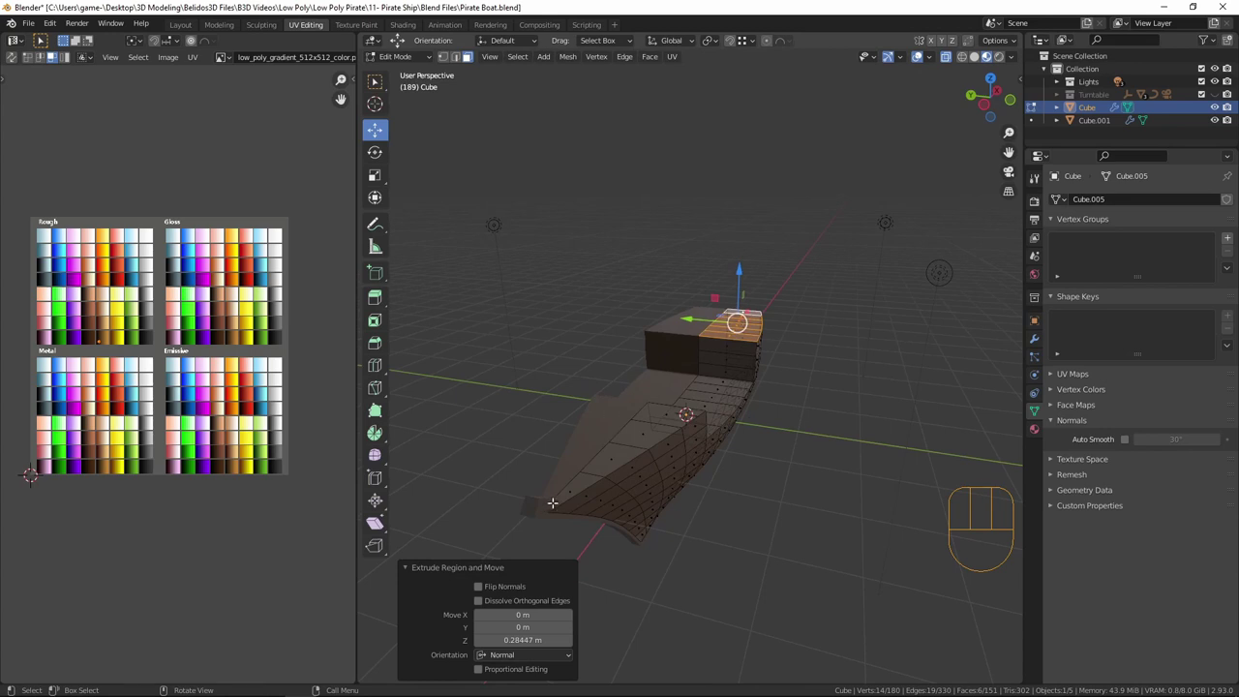
pyautogui.moveTo(749, 390); pyautogui.dragTo(836, 319, button='middle')
pyautogui.click(836, 320)
pyautogui.press('ctrl')
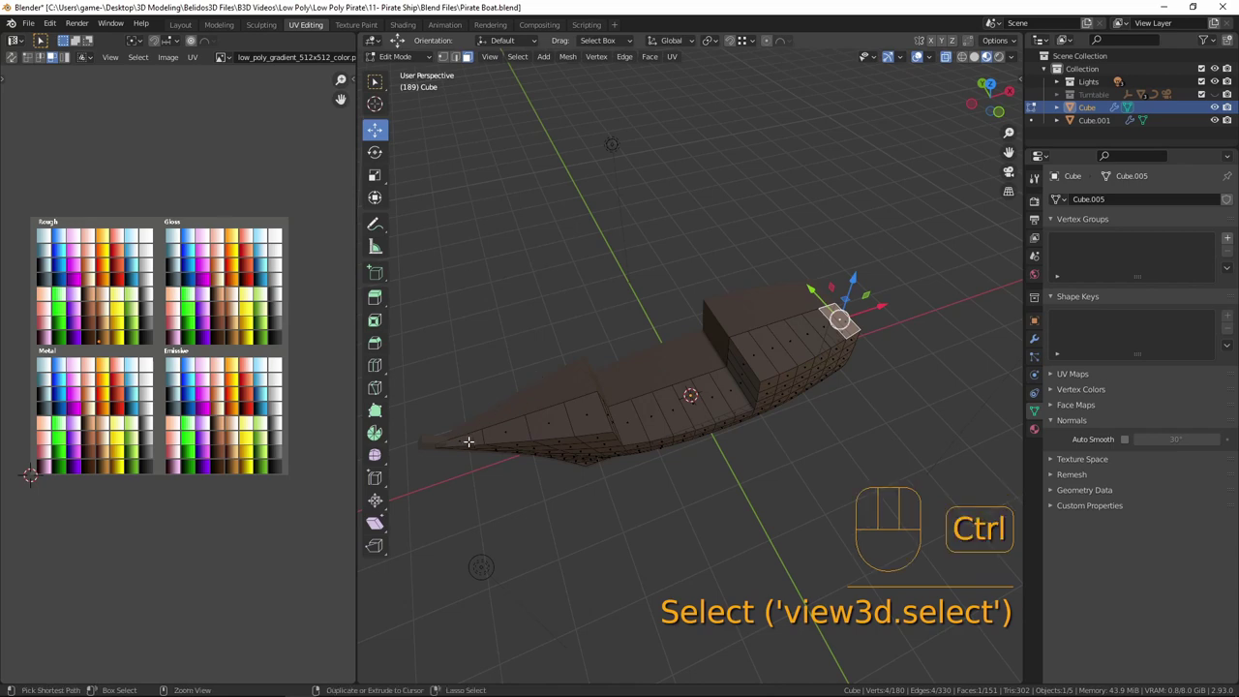
pyautogui.keyDown('ctrl'); pyautogui.click(463, 441); pyautogui.keyUp('ctrl')
pyautogui.moveTo(470, 442); pyautogui.dragTo(631, 463, button='middle')
pyautogui.hotkey('alt', 'z')
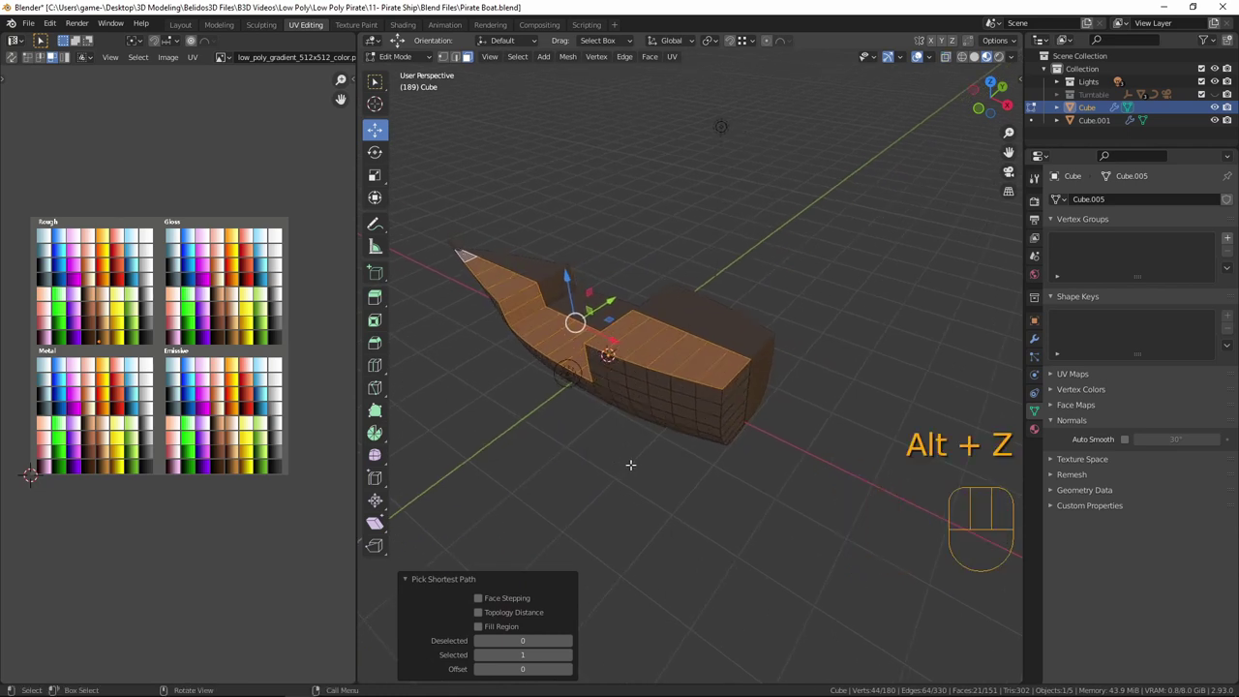
pyautogui.scroll(3, 678, 489)
pyautogui.press('i')
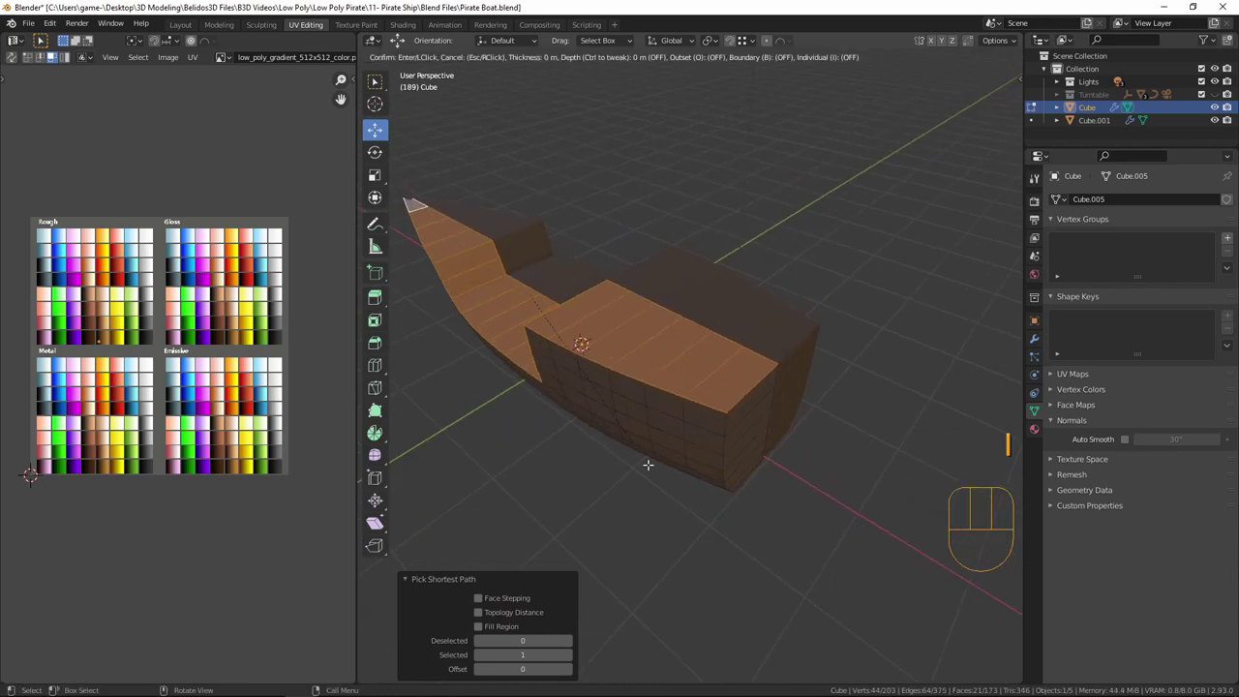
pyautogui.press('shift')
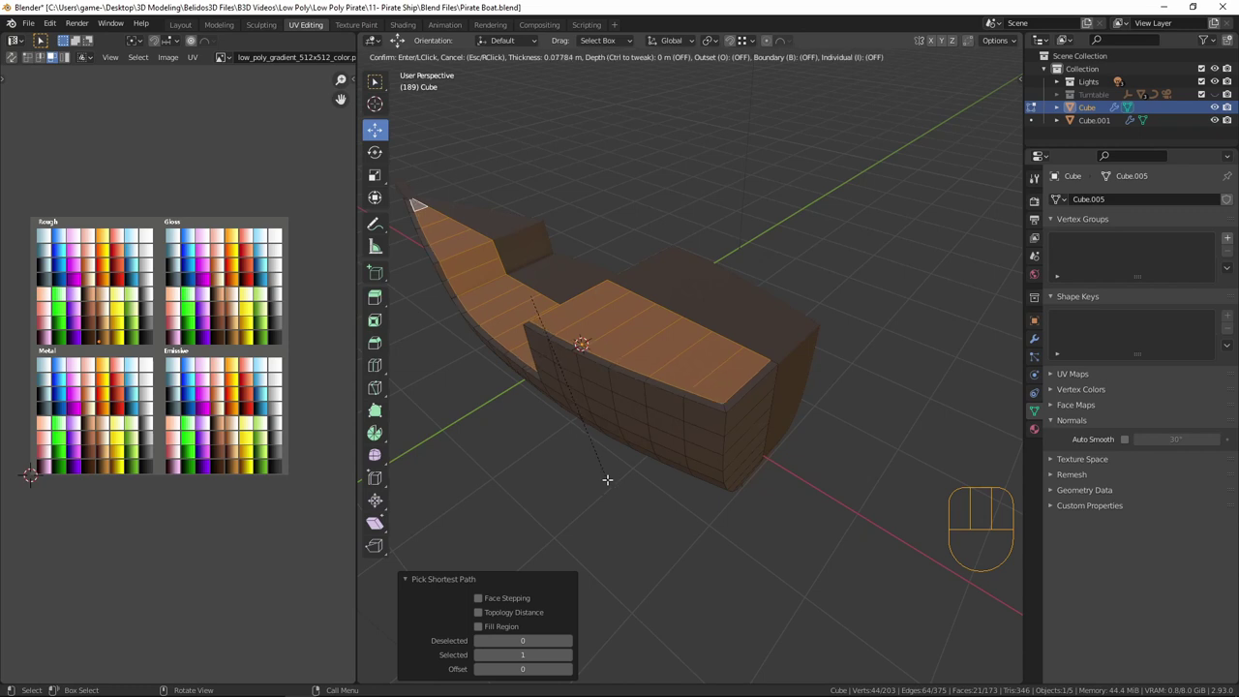
pyautogui.click(606, 479)
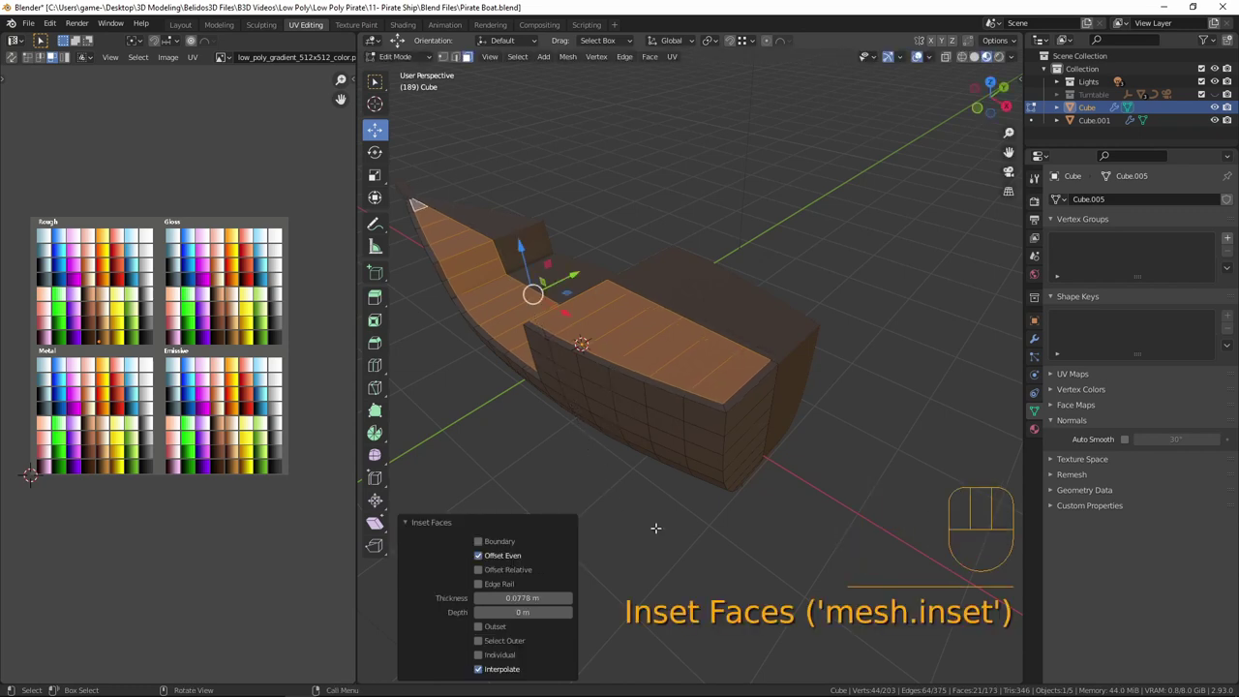
# - Select the narrow inset face loop around the deck and extrude it up along global Z about 0.18 m as a railing
pyautogui.press('3')
pyautogui.press('alt')
pyautogui.keyDown('alt'); pyautogui.click(646, 379); pyautogui.keyUp('alt')
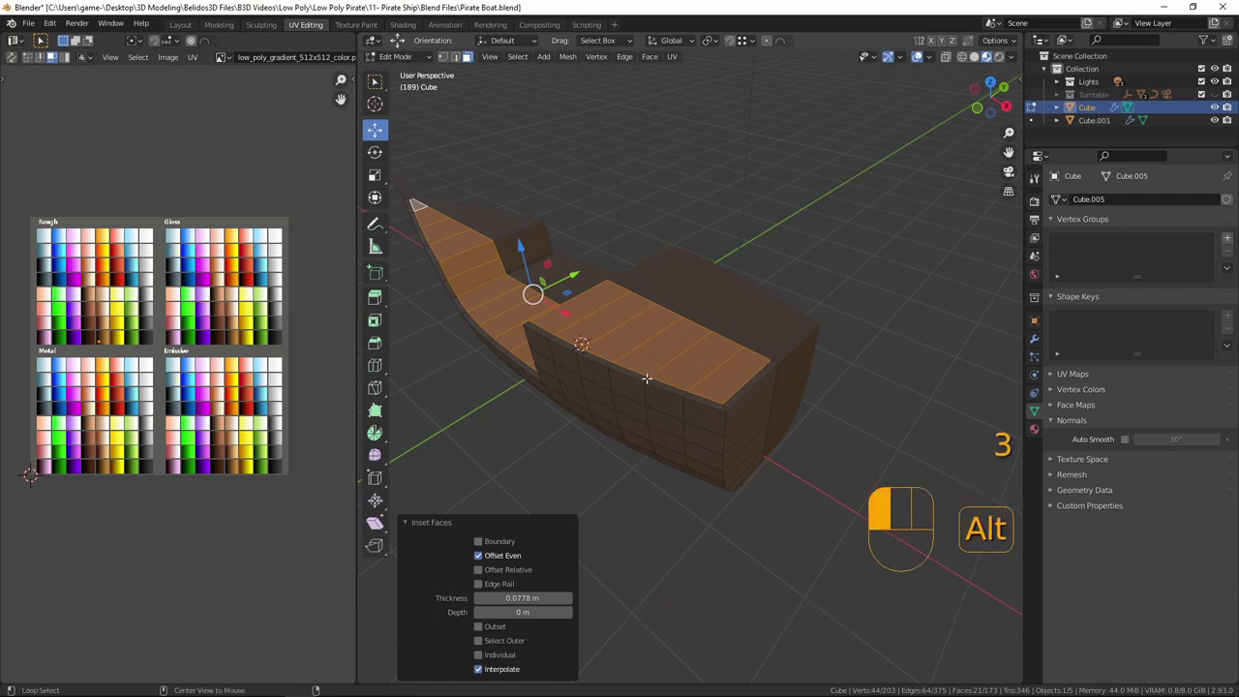
pyautogui.moveTo(603, 399); pyautogui.dragTo(717, 423, button='middle')
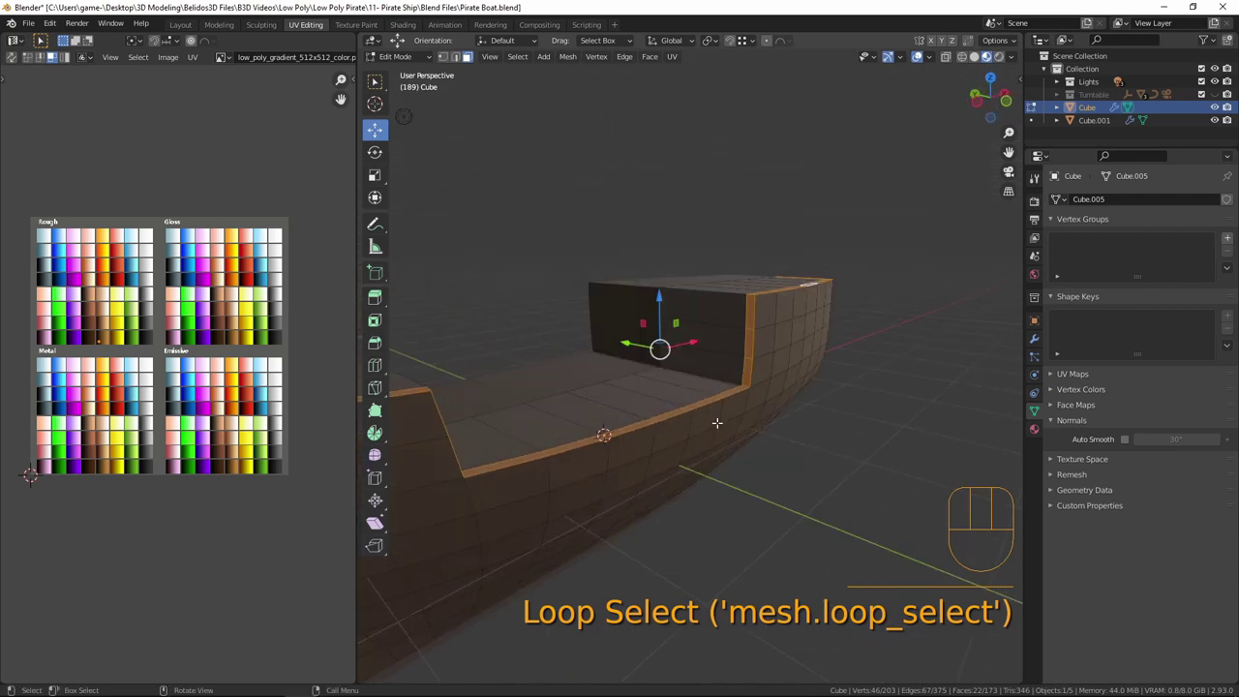
pyautogui.press('e')
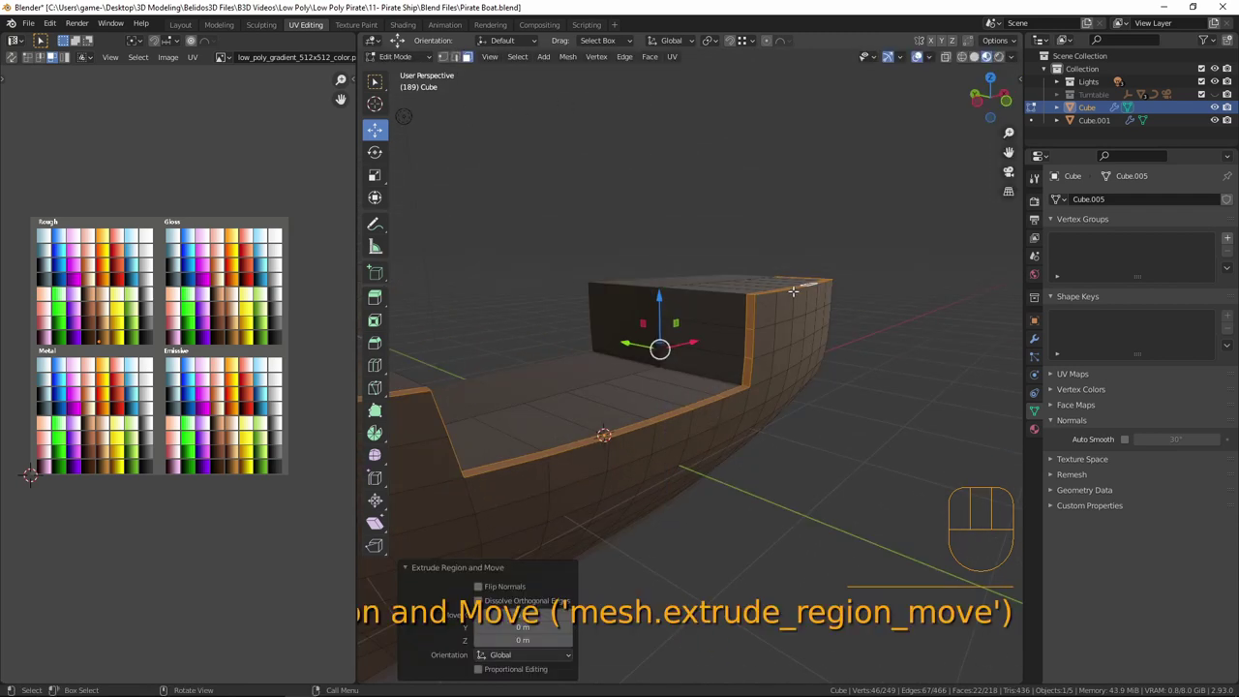
pyautogui.press('g')
pyautogui.press('z')
pyautogui.press('shift')
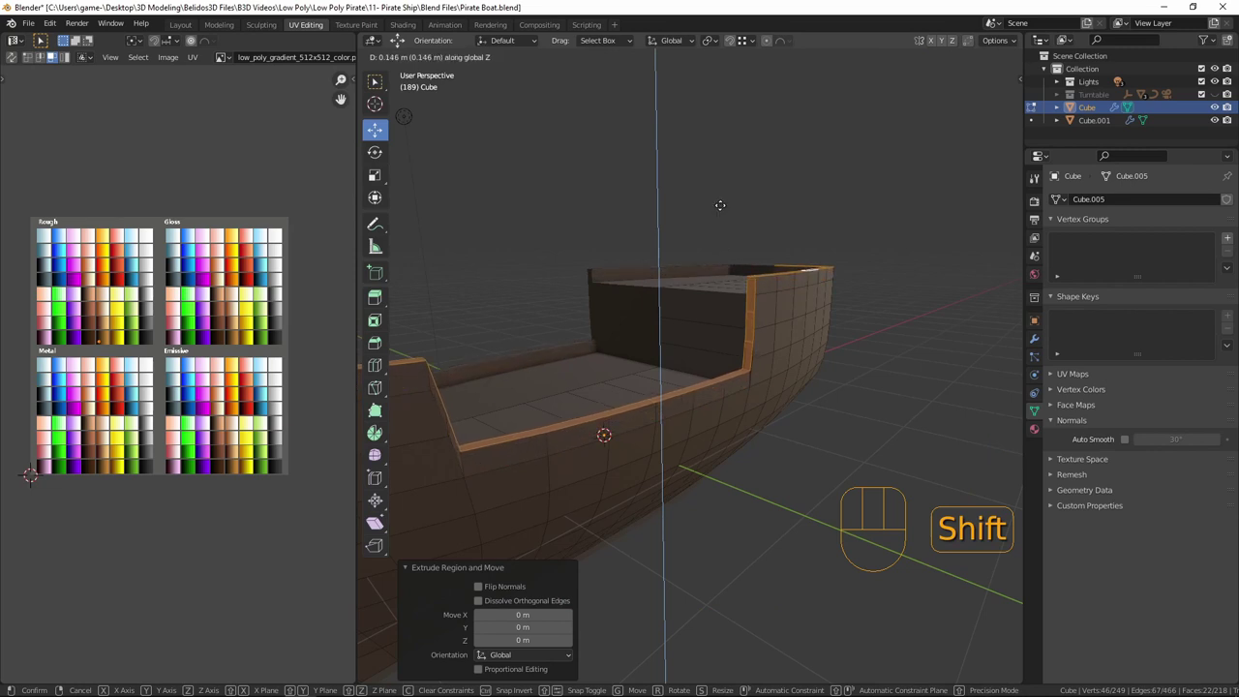
pyautogui.click(710, 155)
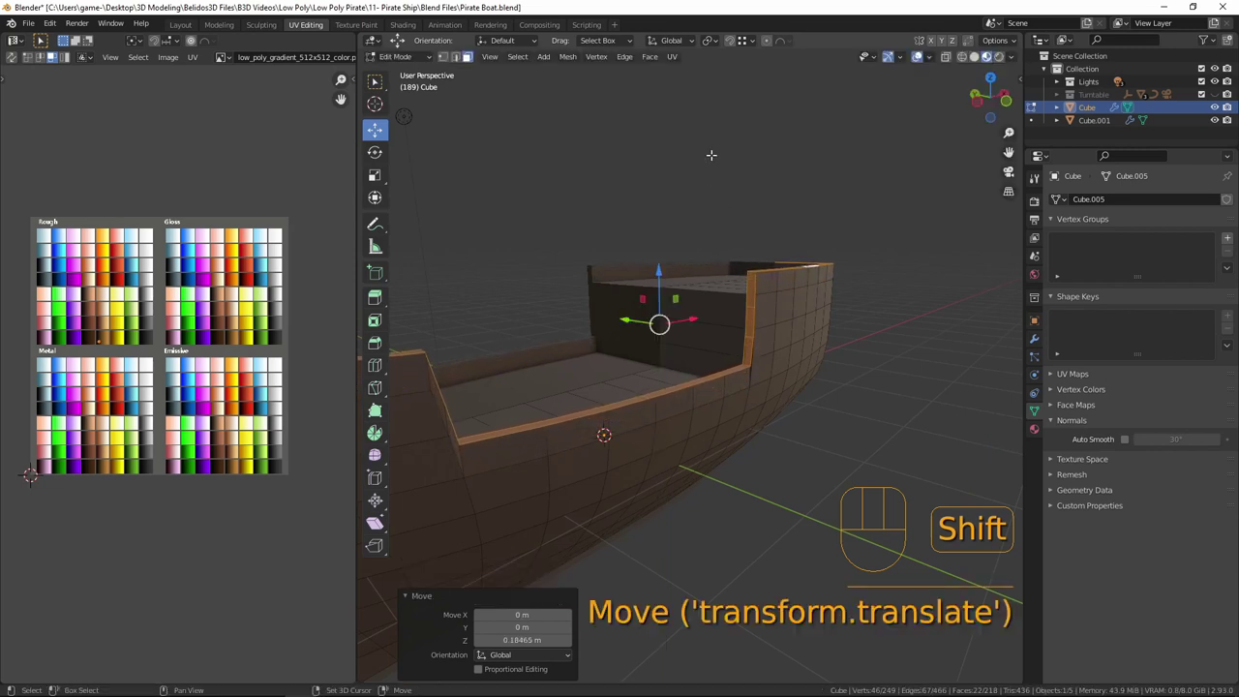
# - Select the railing's upright faces at both ends of the midship opening and scale them along X to about 0.89
pyautogui.moveTo(718, 357); pyautogui.dragTo(809, 550, button='middle')
pyautogui.click(686, 303)
pyautogui.keyDown('shift'); pyautogui.click(803, 383); pyautogui.keyUp('shift')
pyautogui.press('s')
pyautogui.press('x')
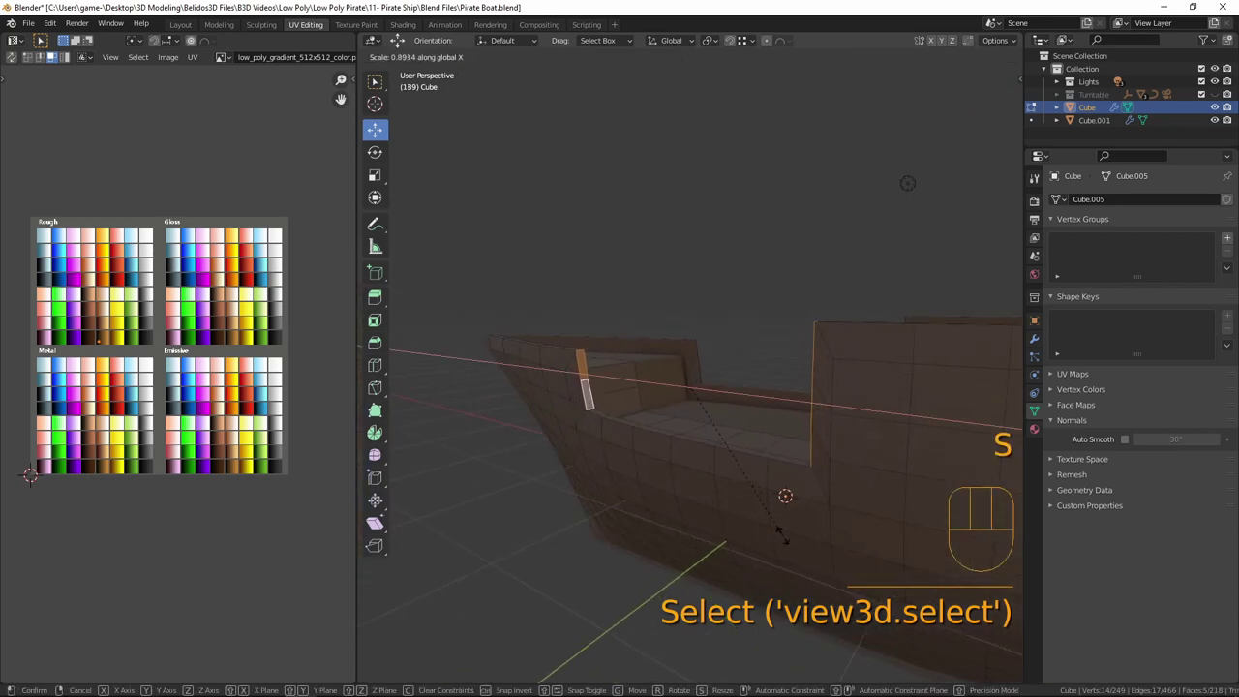
pyautogui.click(782, 533)
pyautogui.press('s')
# - Return to Object Mode, shade the hull smooth and enable Auto Smooth in its normals settings
pyautogui.press('Tab')
pyautogui.moveTo(890, 525); pyautogui.dragTo(724, 418, button='middle')
pyautogui.press('a')
pyautogui.press('a')
pyautogui.scroll(3, 670, 461)
pyautogui.scroll(-2, 670, 461)
pyautogui.scroll(2, 671, 456)
pyautogui.rightClick(724, 418)
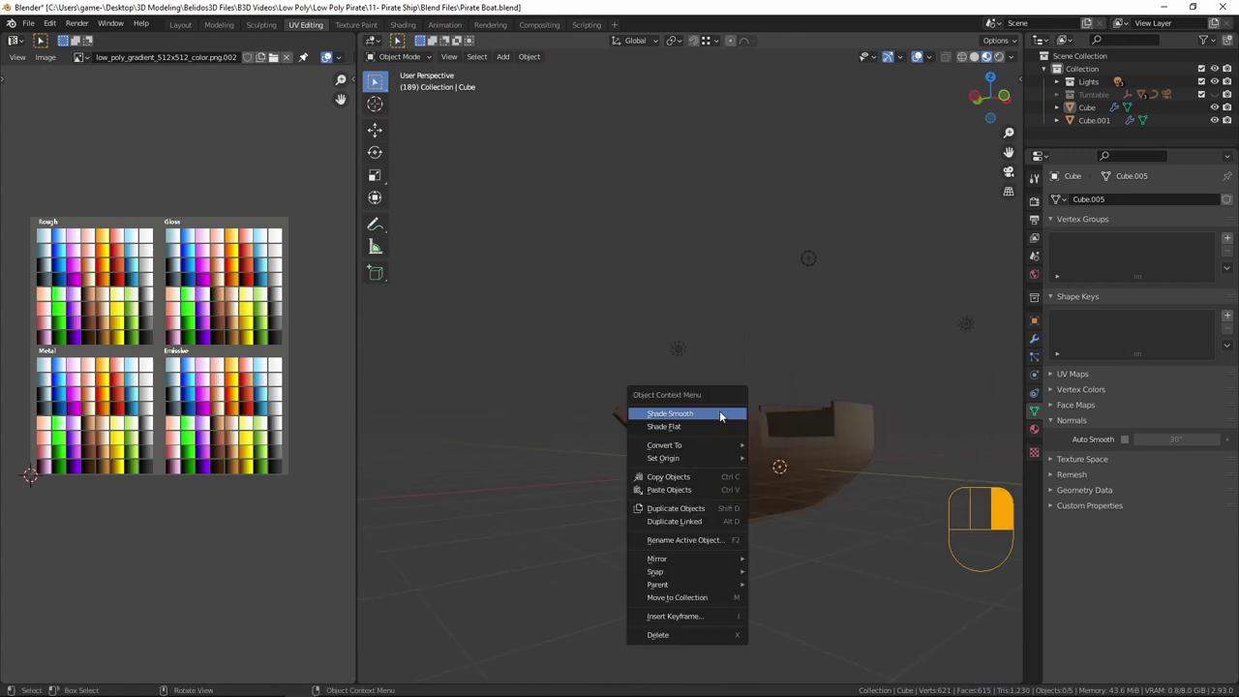
pyautogui.click(720, 414)
pyautogui.click(722, 441)
pyautogui.rightClick(721, 438)
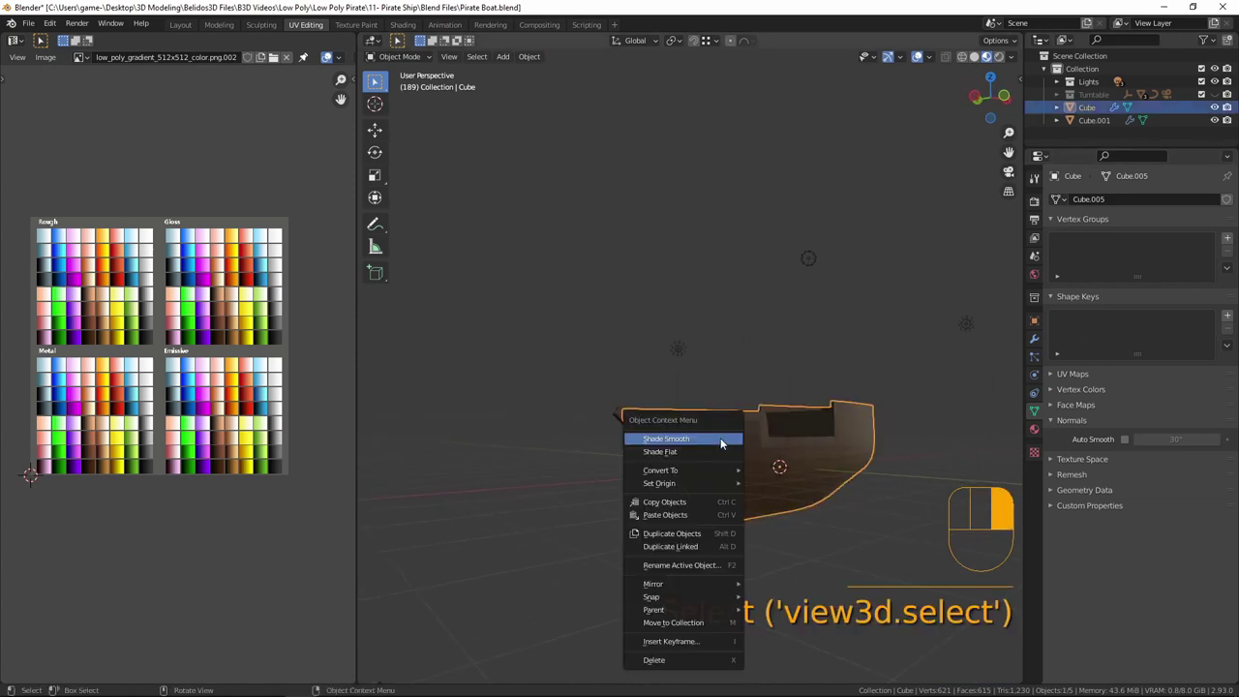
pyautogui.click(720, 437)
pyautogui.click(1123, 440)
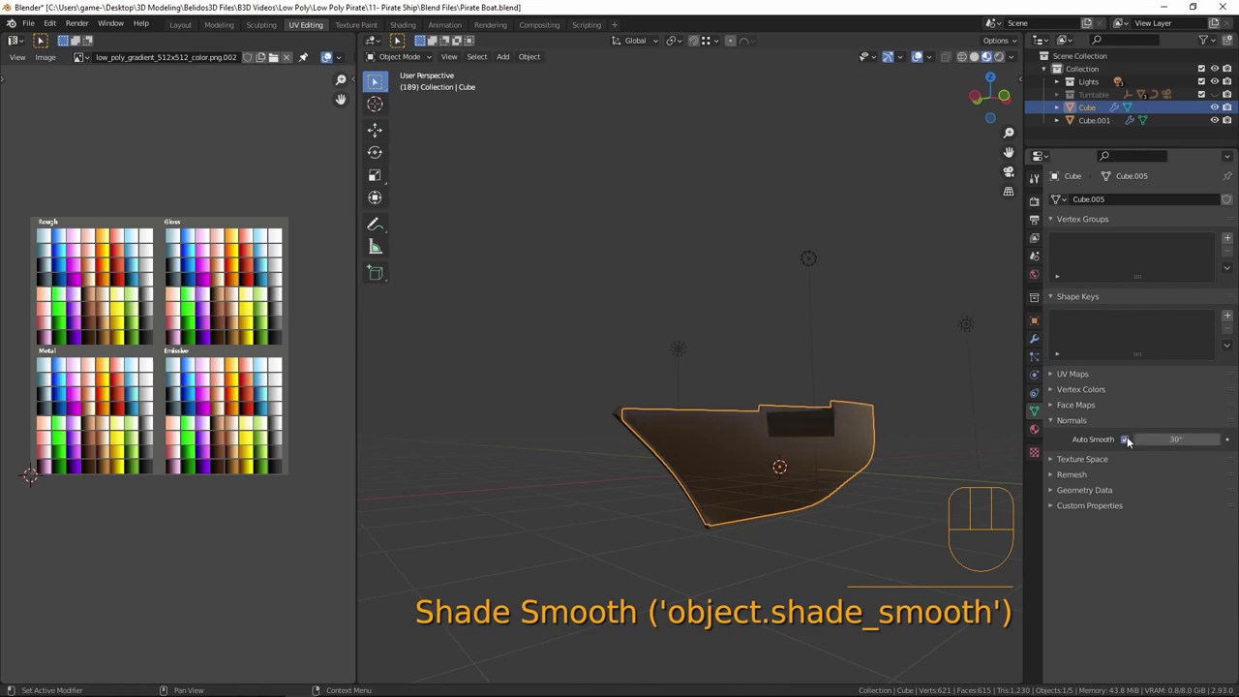
# - Select the hull's deck faces from bow to stern and move their UVs up to the next lighter brown palette swatch
pyautogui.scroll(4, 871, 511)
pyautogui.press('a')
pyautogui.press('a')
pyautogui.moveTo(832, 526); pyautogui.dragTo(713, 428, button='middle')
pyautogui.press('Tab')
pyautogui.press('Tab')
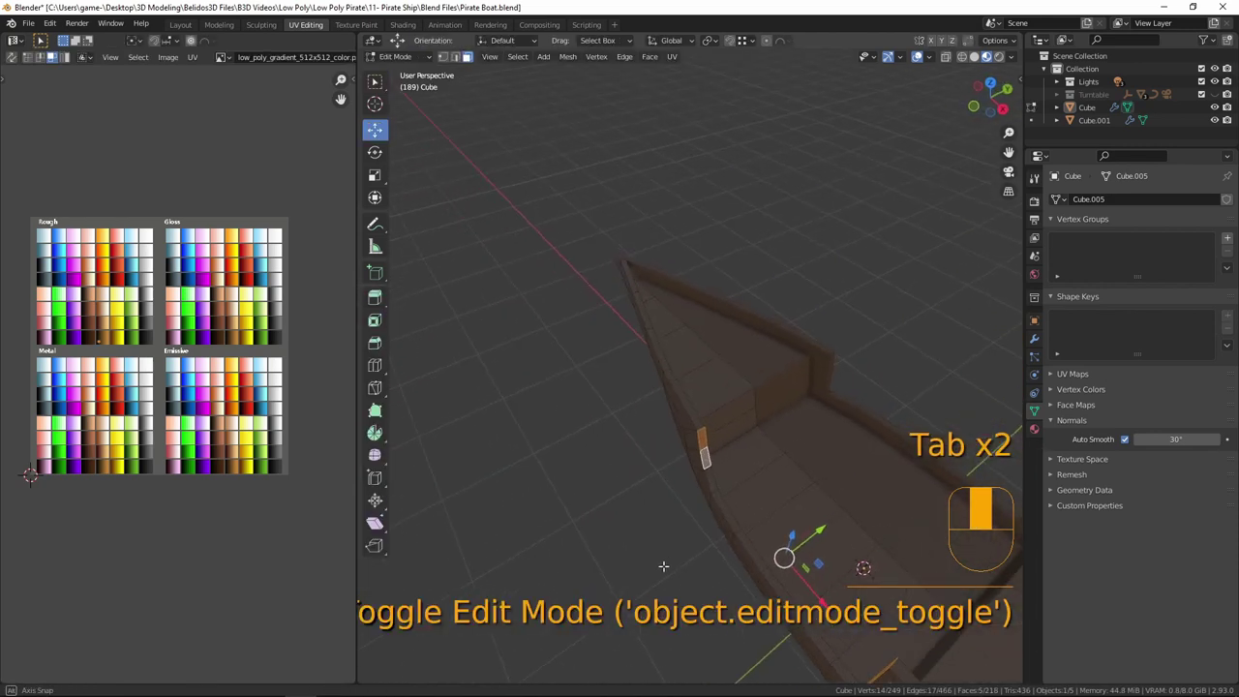
pyautogui.moveTo(656, 283); pyautogui.dragTo(848, 358, button='middle')
pyautogui.click(731, 351)
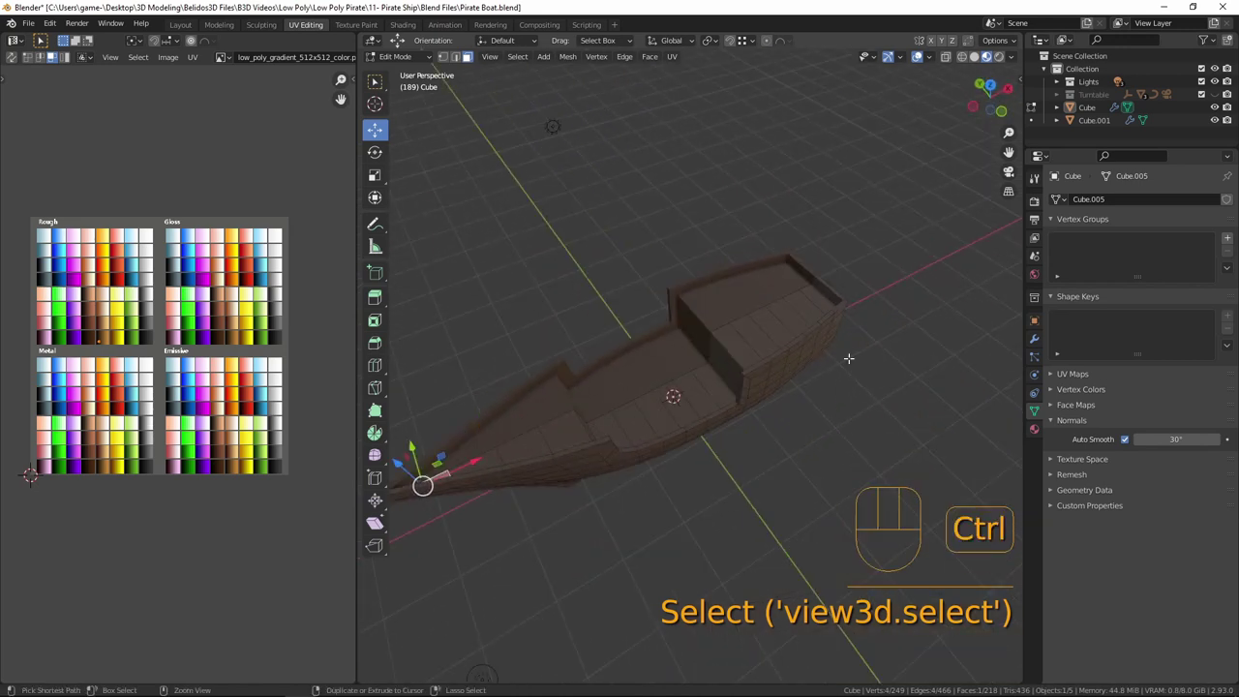
pyautogui.keyDown('ctrl'); pyautogui.click(816, 300); pyautogui.keyUp('ctrl')
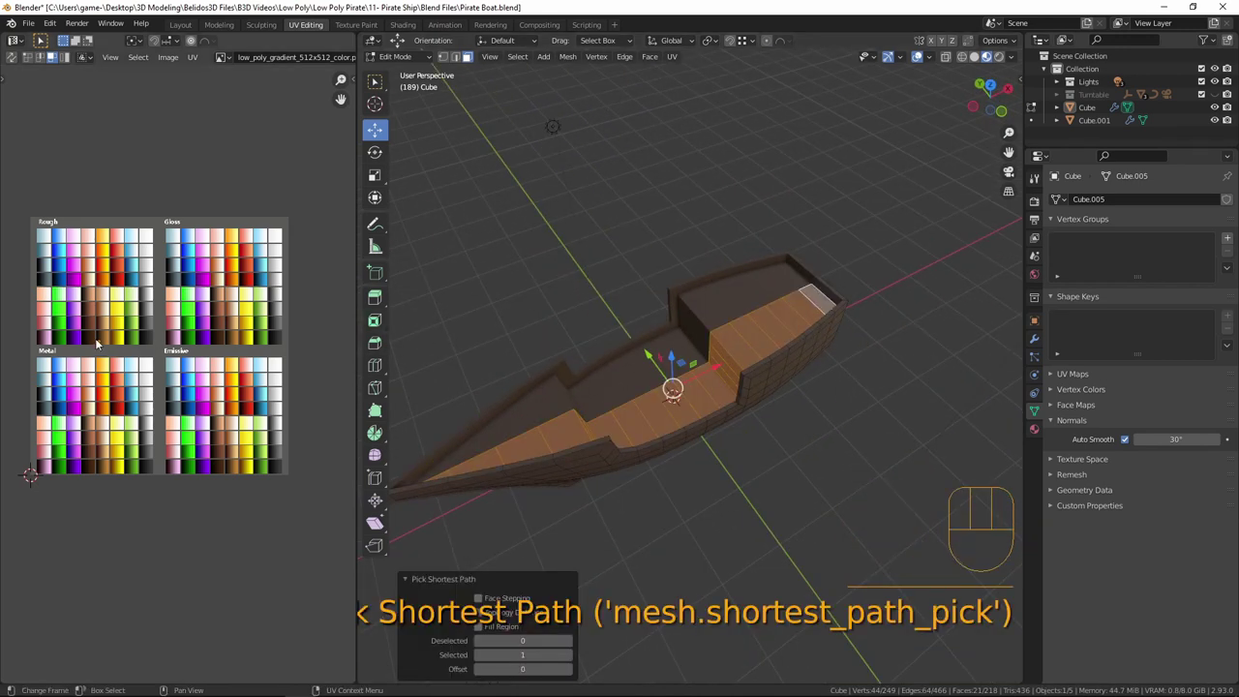
pyautogui.press('g')
pyautogui.press('shift')
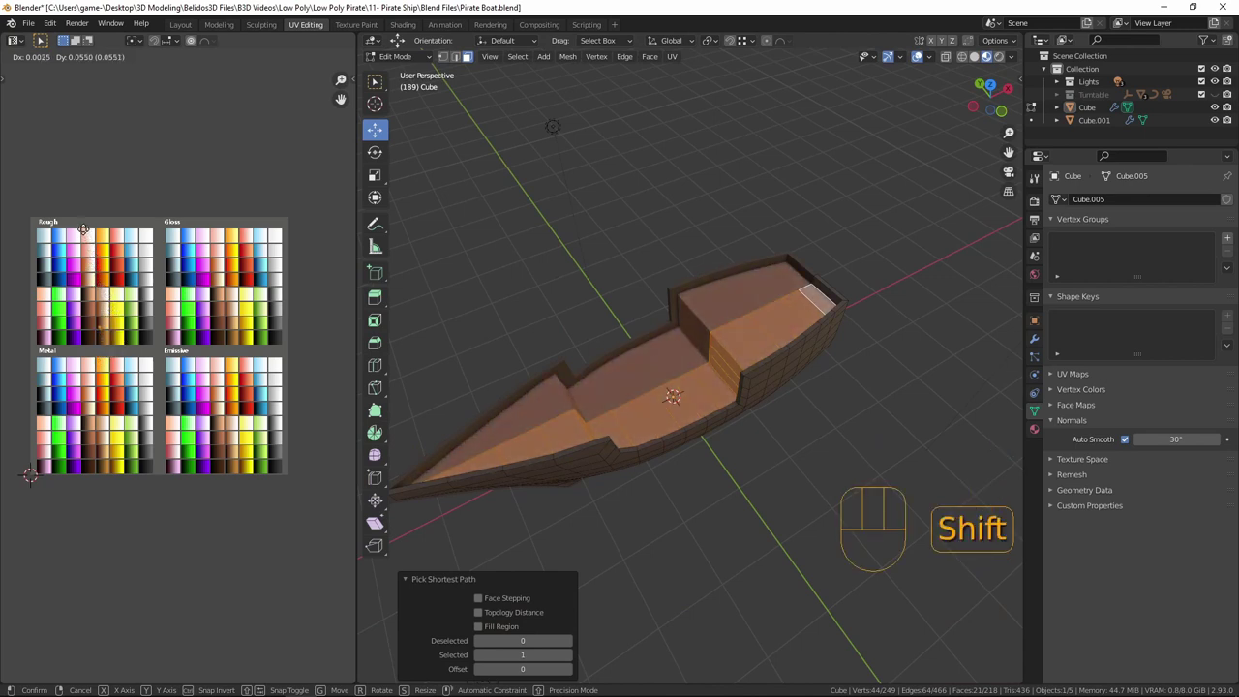
pyautogui.click(85, 222)
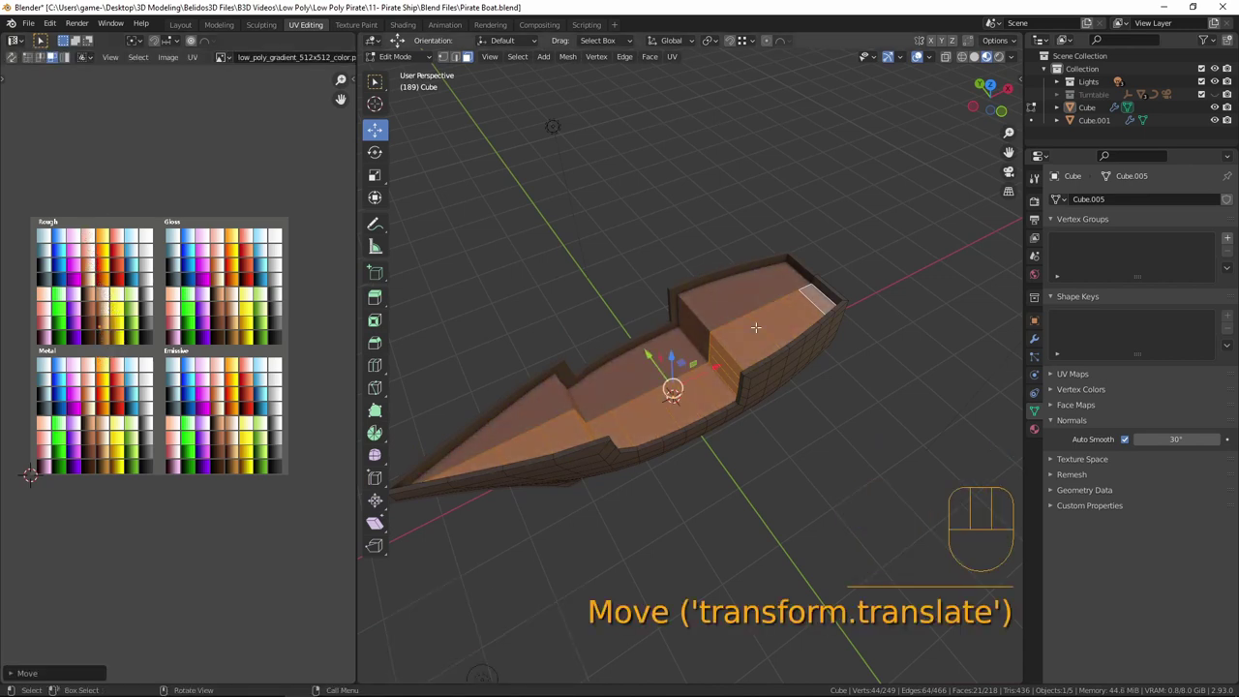
# - Move the deck faces' UVs onto the dark end of the fourth-column brown swatch in the Rough palette
pyautogui.press('Tab')
pyautogui.moveTo(834, 453); pyautogui.dragTo(798, 358, button='middle')
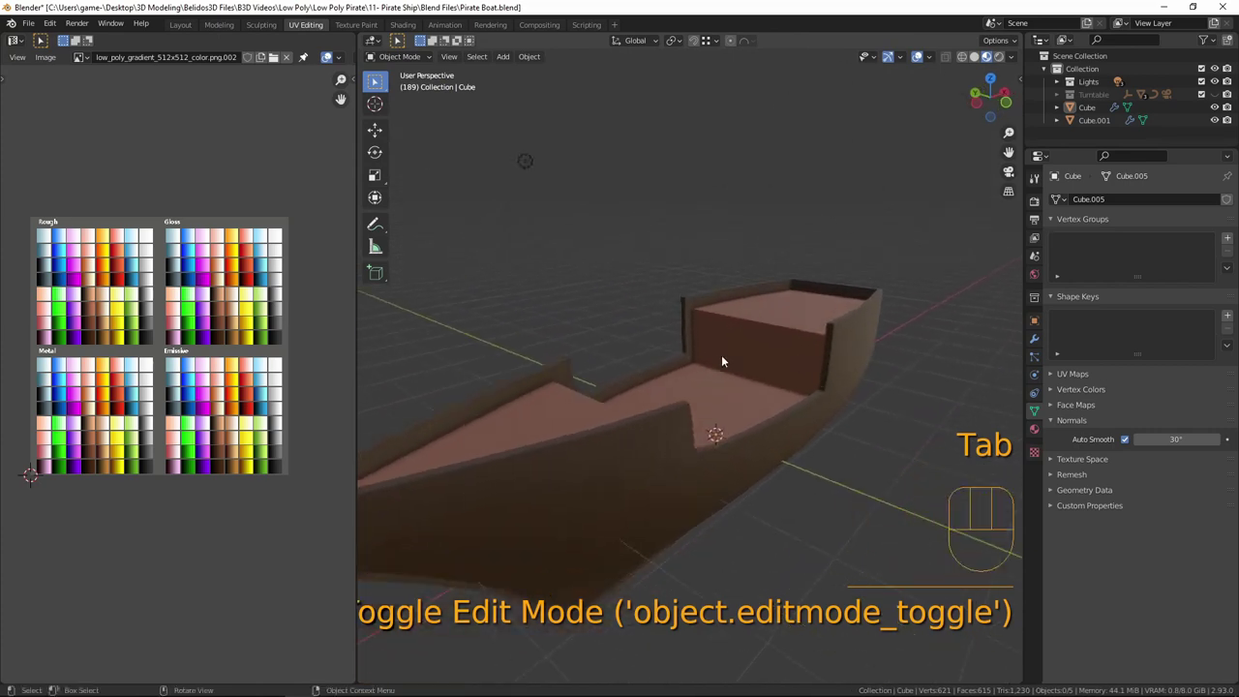
pyautogui.scroll(2, 165, 350)
pyautogui.press('Tab')
pyautogui.press('g')
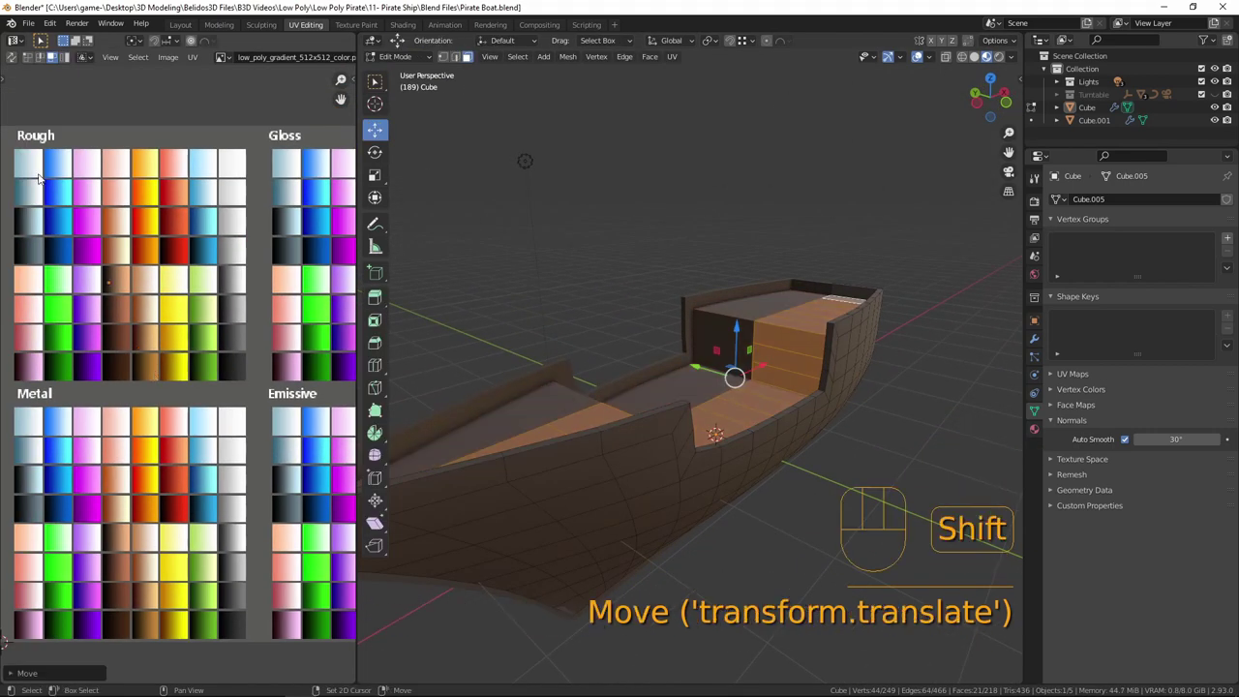
# - Select the railing's face loop, grow the selection to the adjoining side faces and deselect one stray face
pyautogui.press('Tab')
pyautogui.scroll(5, 551, 449)
pyautogui.moveTo(447, 452); pyautogui.dragTo(714, 501, button='middle')
pyautogui.press('Tab')
pyautogui.moveTo(594, 500); pyautogui.dragTo(538, 387, button='middle')
pyautogui.keyDown('alt'); pyautogui.click(515, 376); pyautogui.keyUp('alt')
pyautogui.press('ctrl+KP_Add')
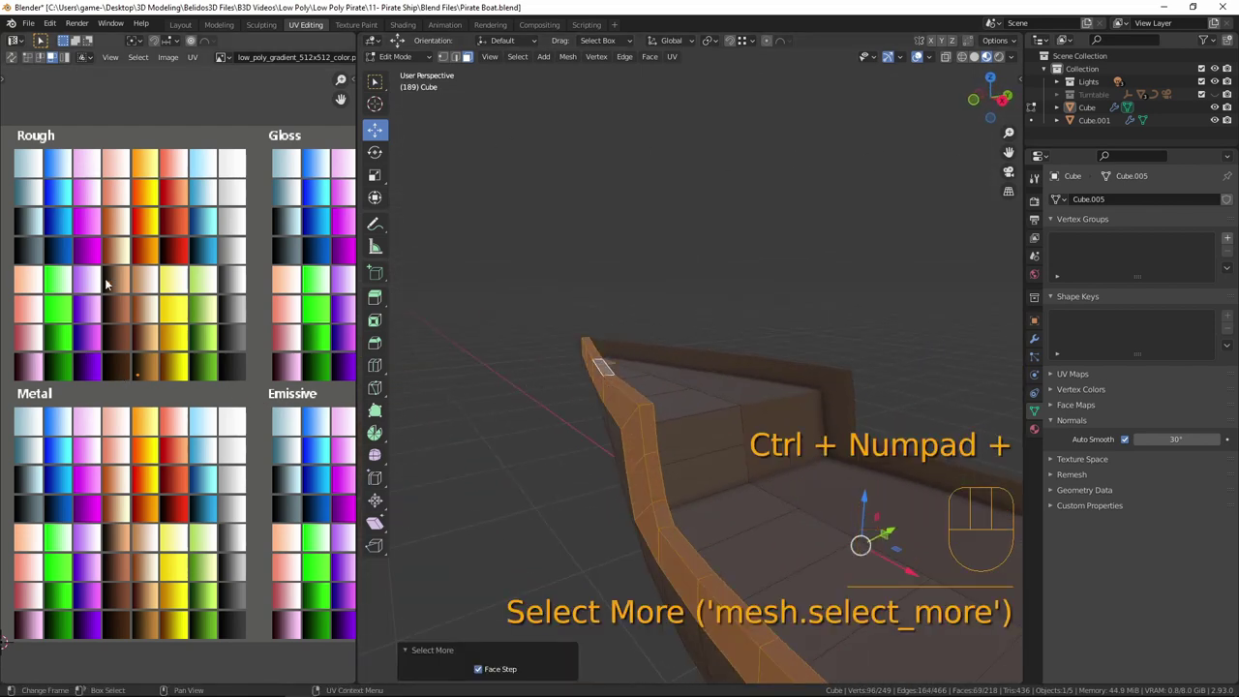
pyautogui.moveTo(417, 416); pyautogui.dragTo(975, 301, button='middle')
pyautogui.keyDown('shift'); pyautogui.click(903, 311); pyautogui.keyUp('shift')
pyautogui.moveTo(782, 425); pyautogui.dragTo(677, 326, button='middle')
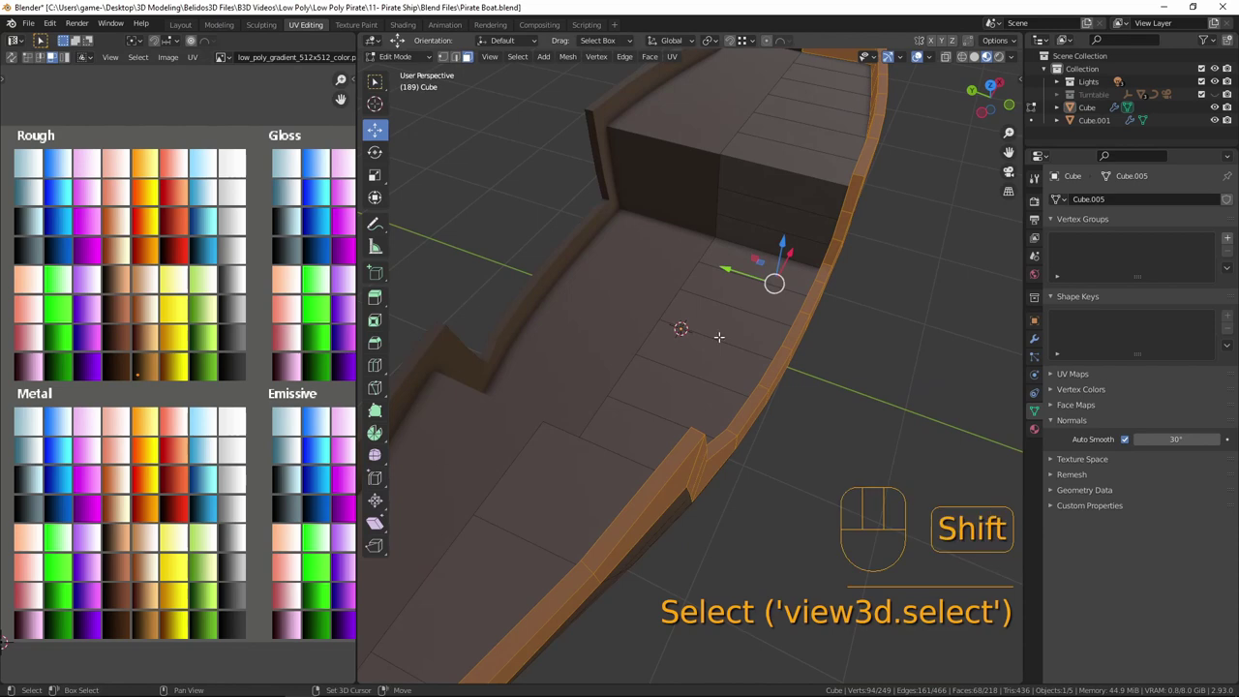
pyautogui.moveTo(819, 465); pyautogui.dragTo(755, 367, button='middle')
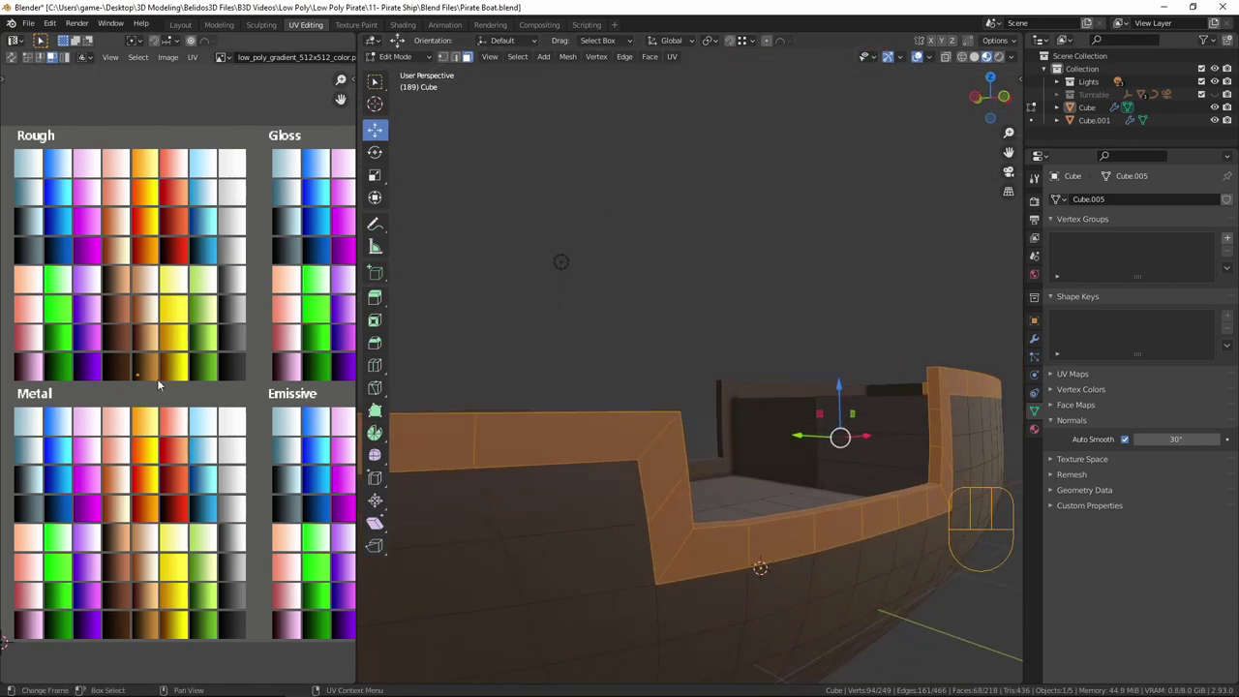
# - Try to shift the railing faces' UVs horizontally toward a lighter brown, check the result and undo the shift
pyautogui.press('g')
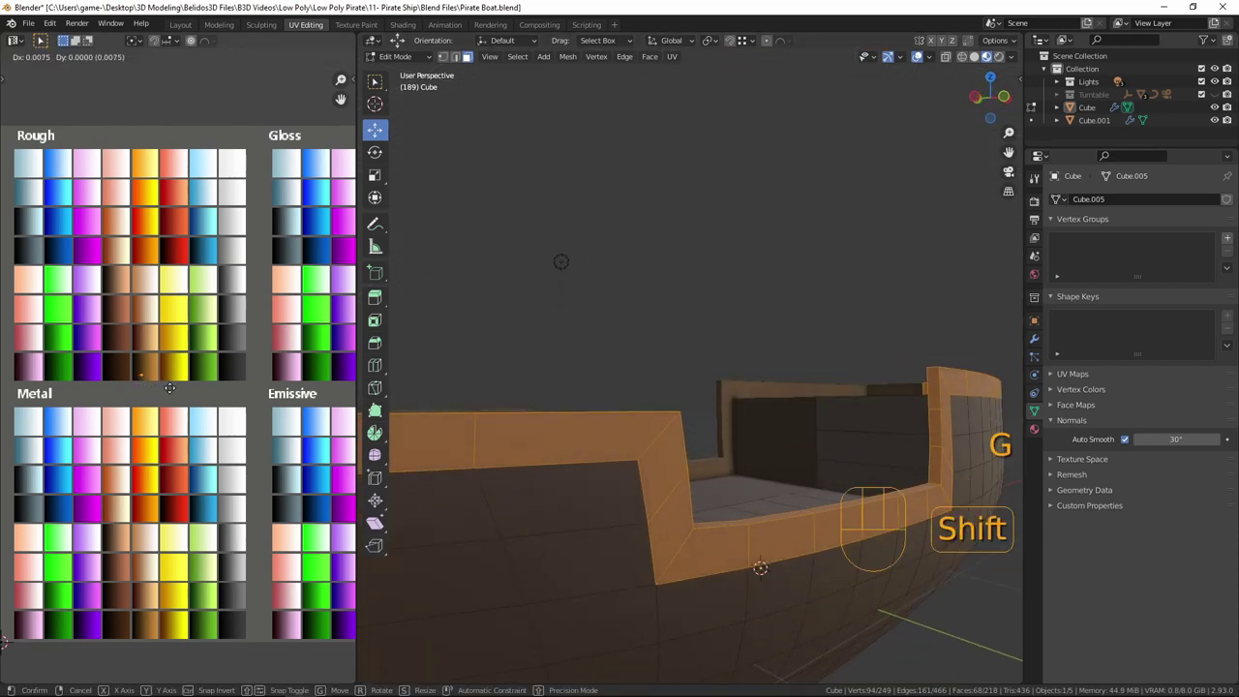
pyautogui.click(229, 407)
pyautogui.press('Tab')
pyautogui.moveTo(768, 385); pyautogui.dragTo(605, 452, button='middle')
pyautogui.hotkey('ctrl', 'z')
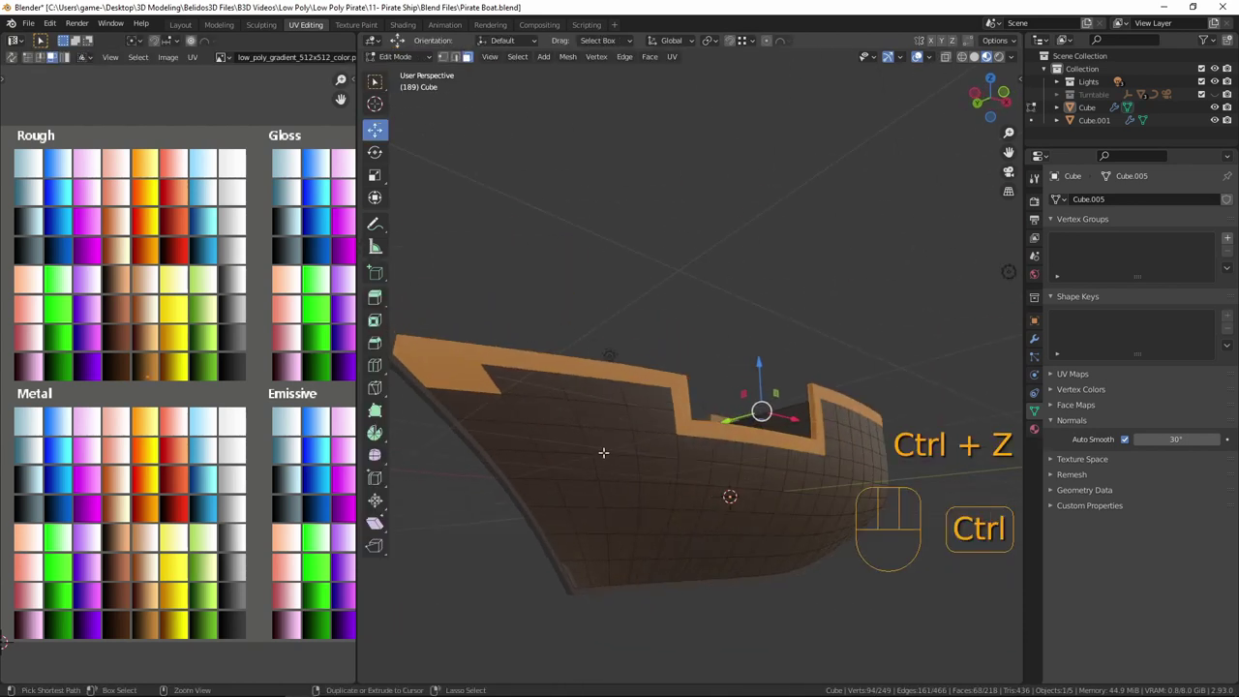
pyautogui.hotkey('ctrl', 'z')
# - Remove the stray bow face from the railing selection and move the railing's UVs about 0.0075 or more sideways onto a lighter brown
pyautogui.keyDown('shift'); pyautogui.click(439, 381); pyautogui.keyUp('shift')
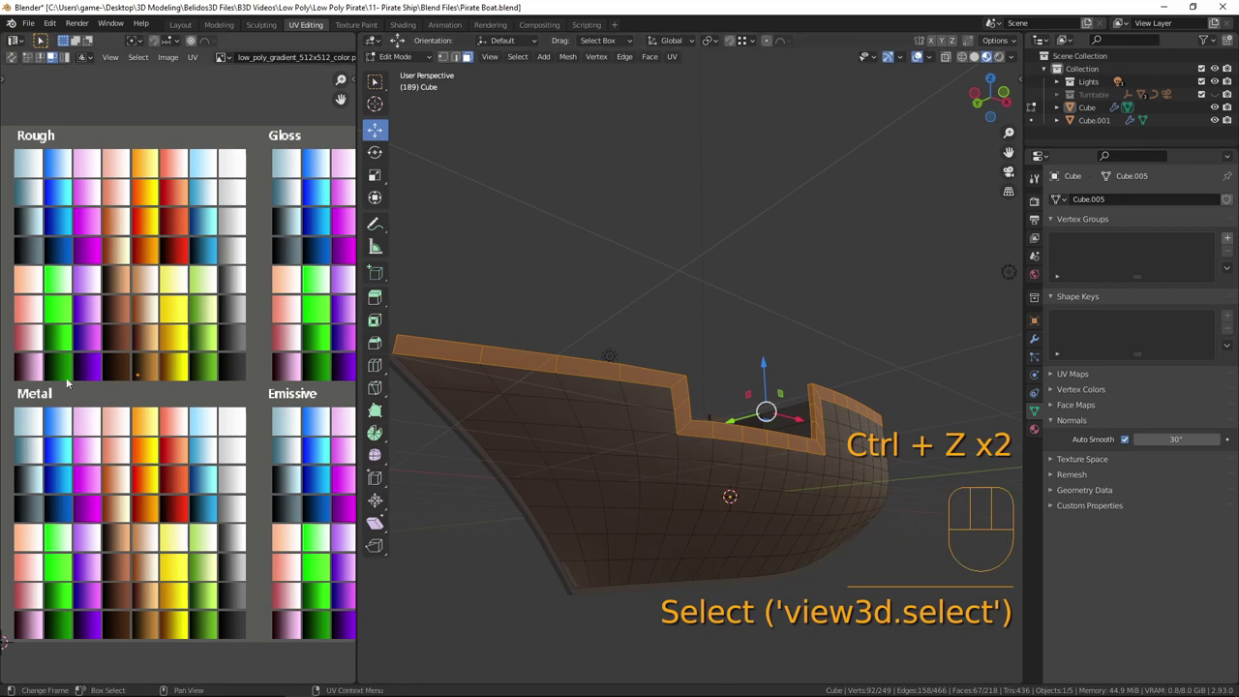
pyautogui.moveTo(790, 465); pyautogui.dragTo(677, 463, button='middle')
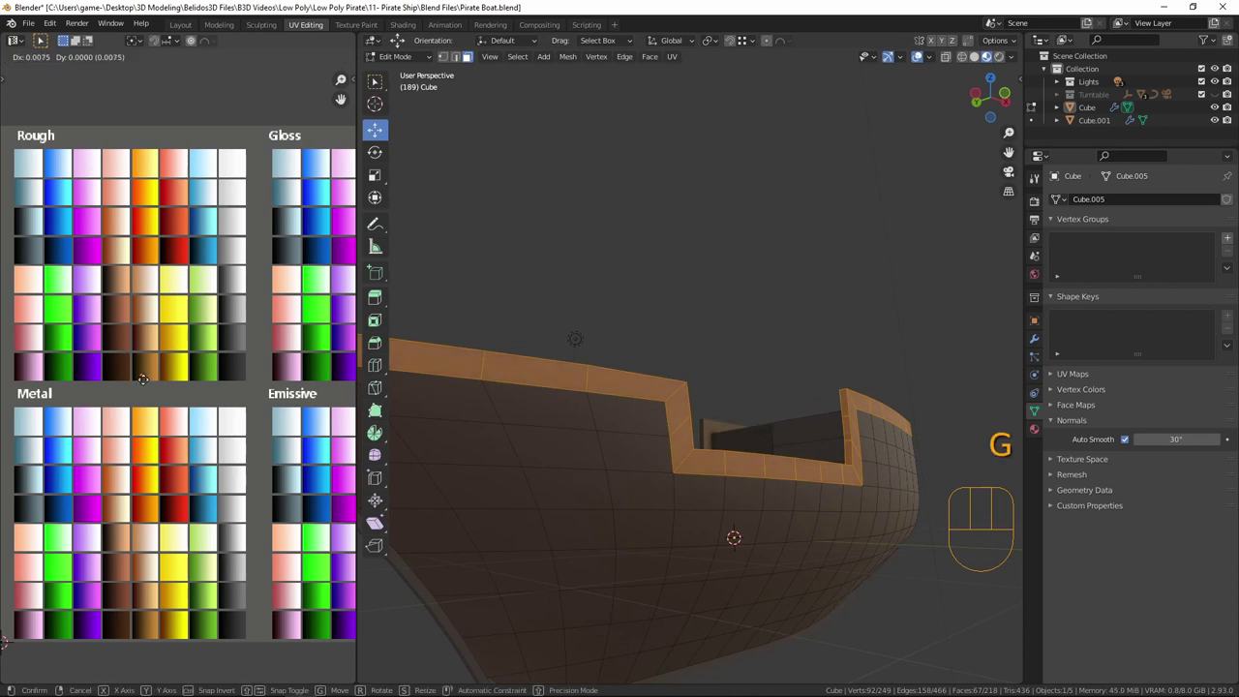
pyautogui.click(153, 380)
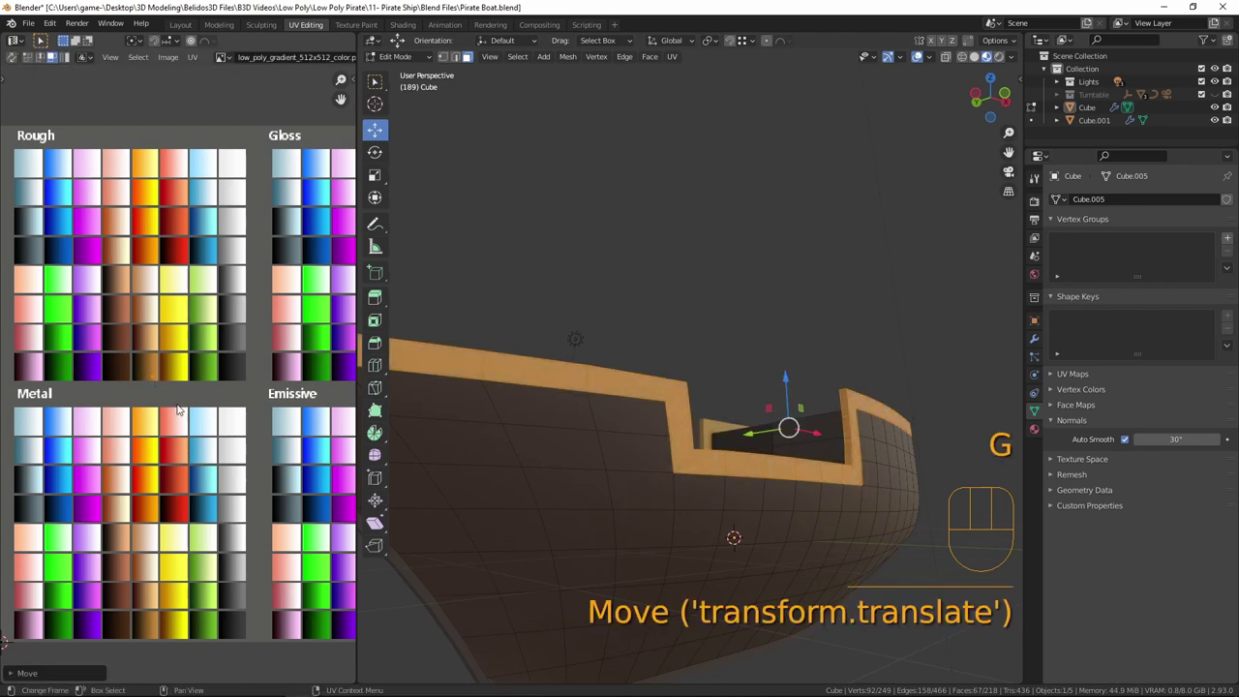
pyautogui.press('Tab')
pyautogui.scroll(-5, 726, 424)
pyautogui.moveTo(726, 424)
pyautogui.mouseDown(button='middle')
pyautogui.moveTo(794, 462)
pyautogui.moveTo(656, 435)
pyautogui.moveTo(727, 493)
pyautogui.moveTo(713, 493)
pyautogui.moveTo(728, 442)
pyautogui.mouseUp(button='middle')
pyautogui.scroll(6, 708, 493)
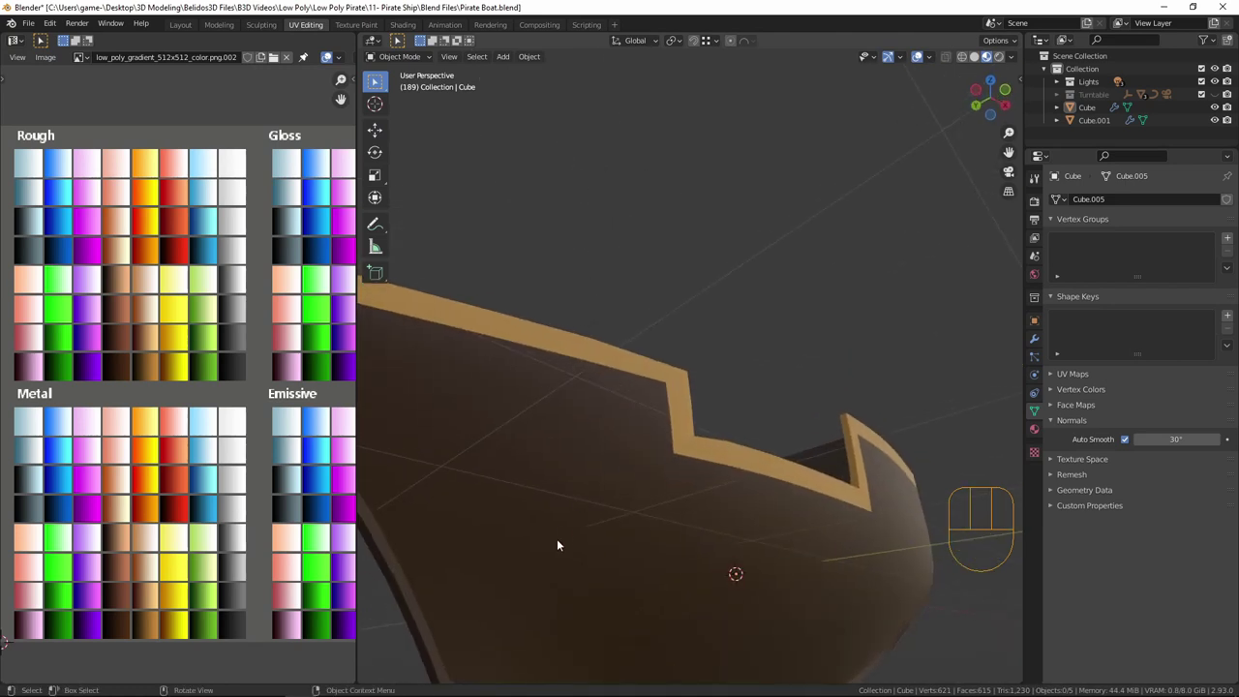
# - Select all faces of the keel strip object and move their UVs onto a lighter brown in the Rough palette's fifth column
pyautogui.moveTo(468, 530); pyautogui.dragTo(485, 471, button='middle')
pyautogui.press('Tab')
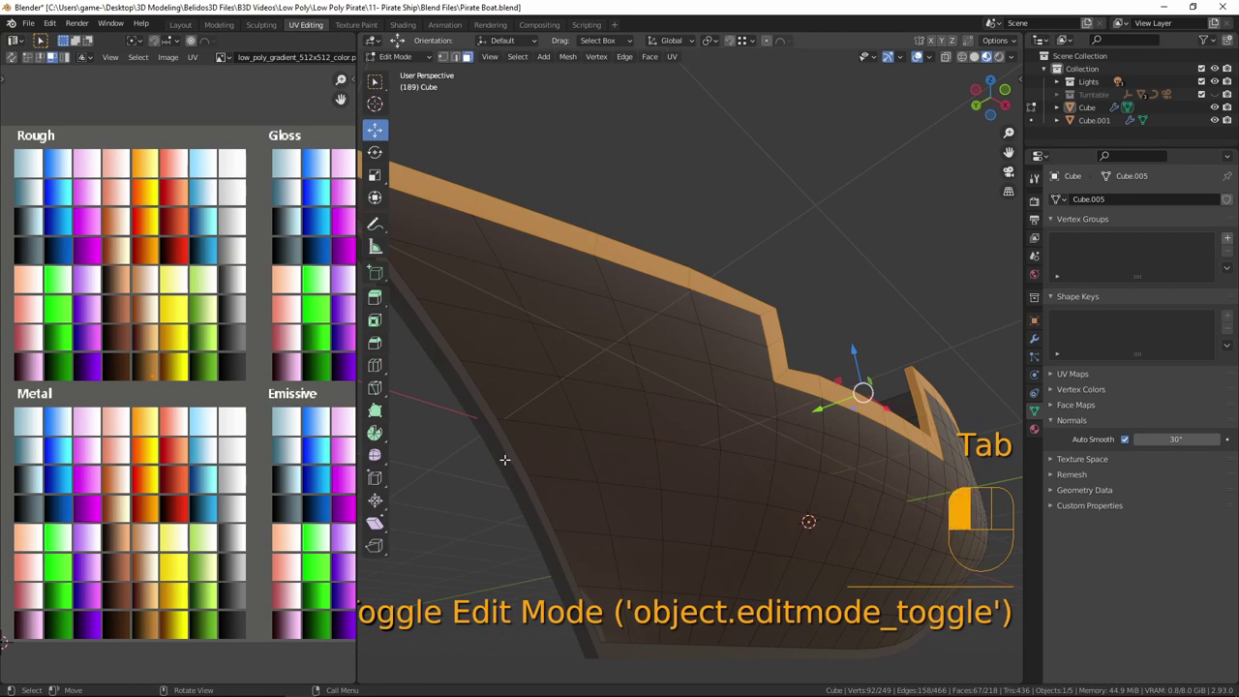
pyautogui.press('Tab')
pyautogui.click(504, 459)
pyautogui.press('Tab')
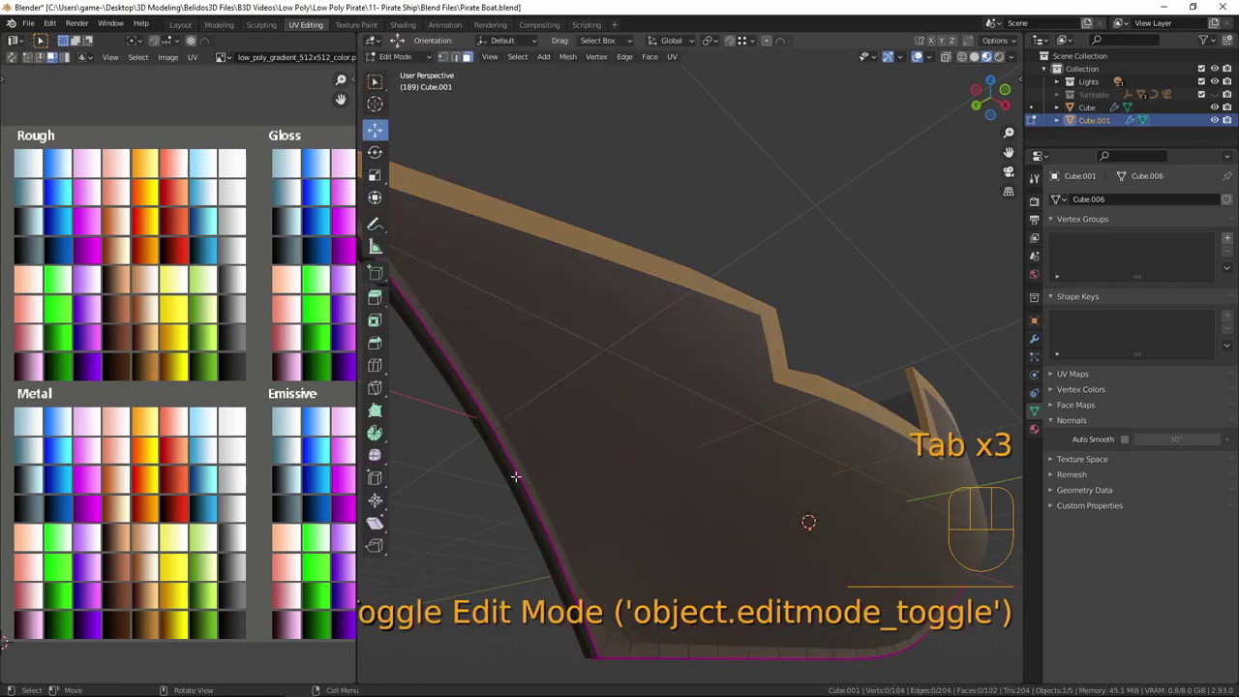
pyautogui.press('a')
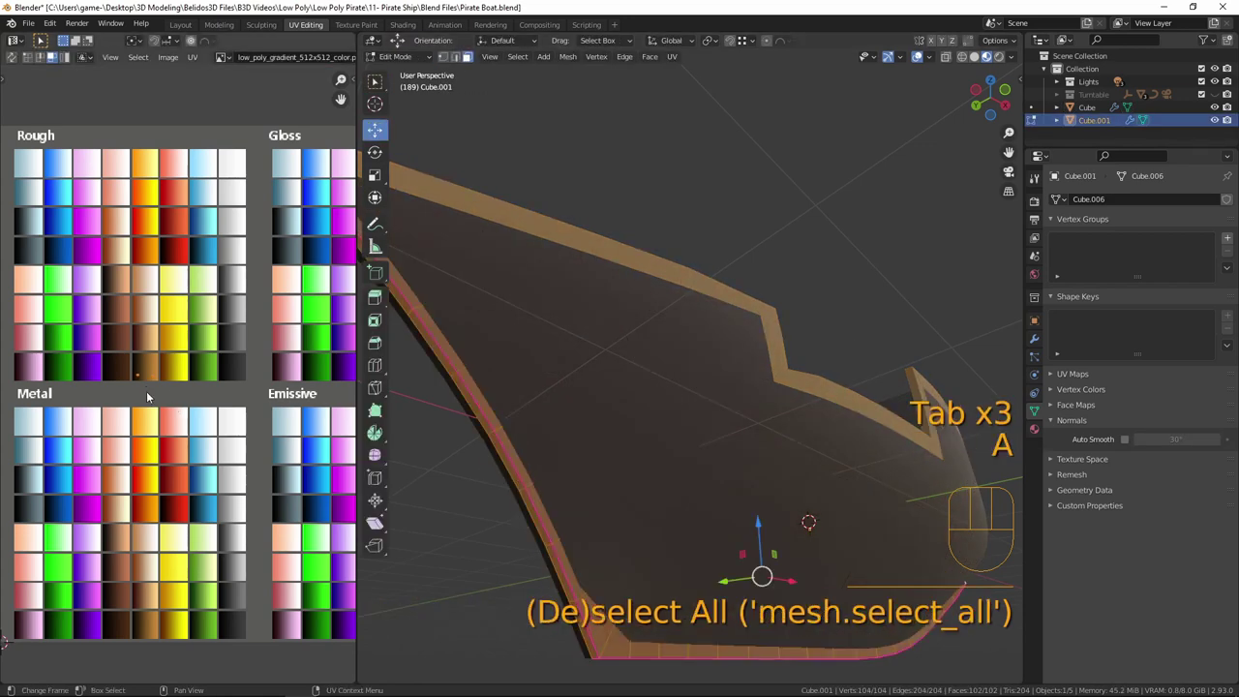
pyautogui.press('g')
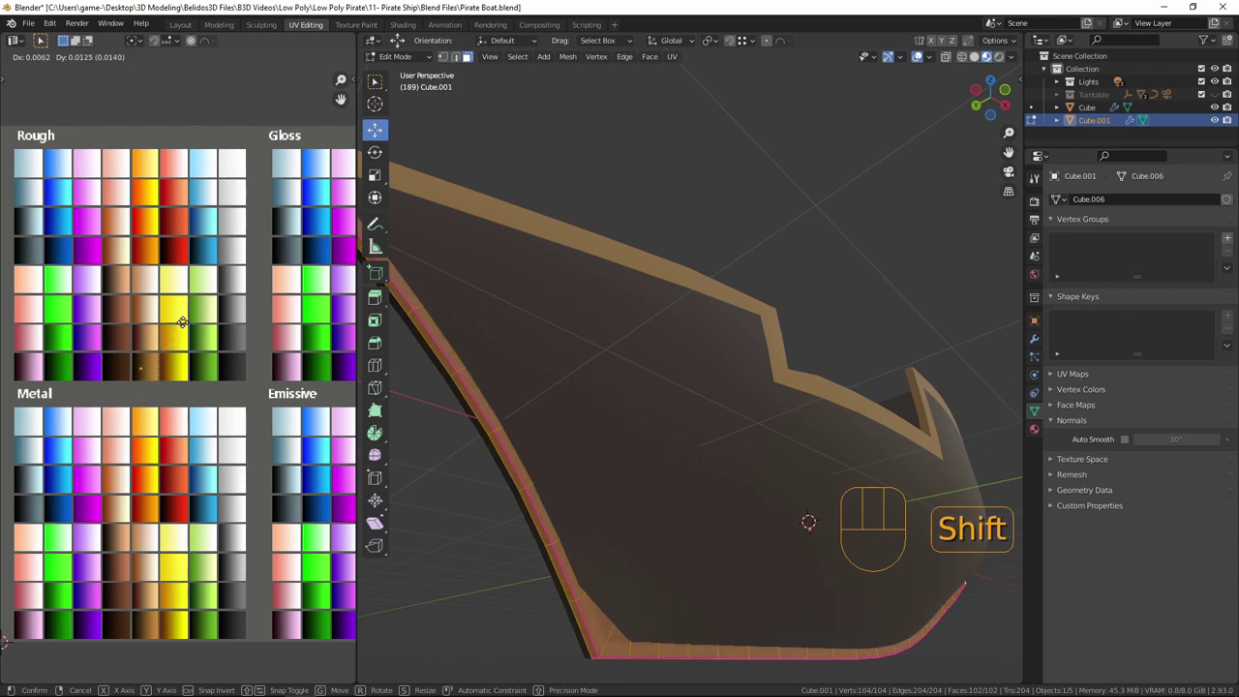
pyautogui.click(213, 307)
pyautogui.press('Tab')
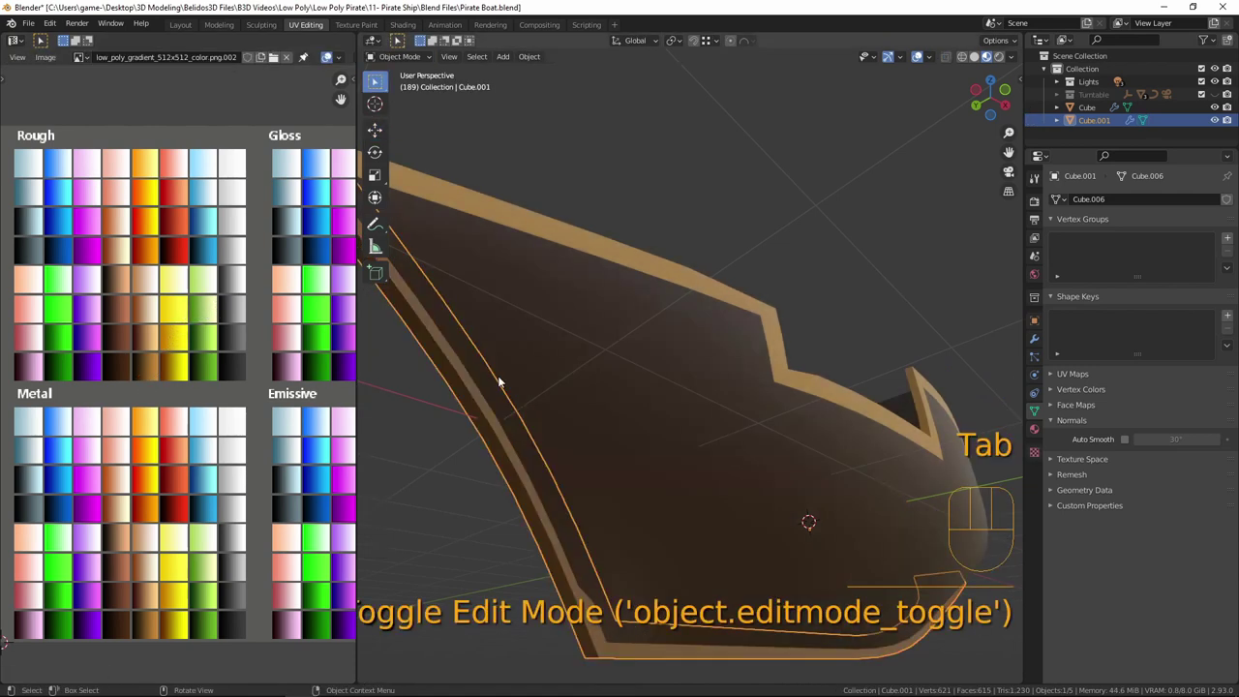
pyautogui.scroll(-3, 587, 417)
pyautogui.press('a')
pyautogui.press('a')
# - Add a vertical loop cut to the hull's flat stern and slide it by about 0.79 toward the outer side edge
pyautogui.moveTo(588, 416); pyautogui.dragTo(923, 468, button='middle')
pyautogui.click(820, 392)
pyautogui.press('`')
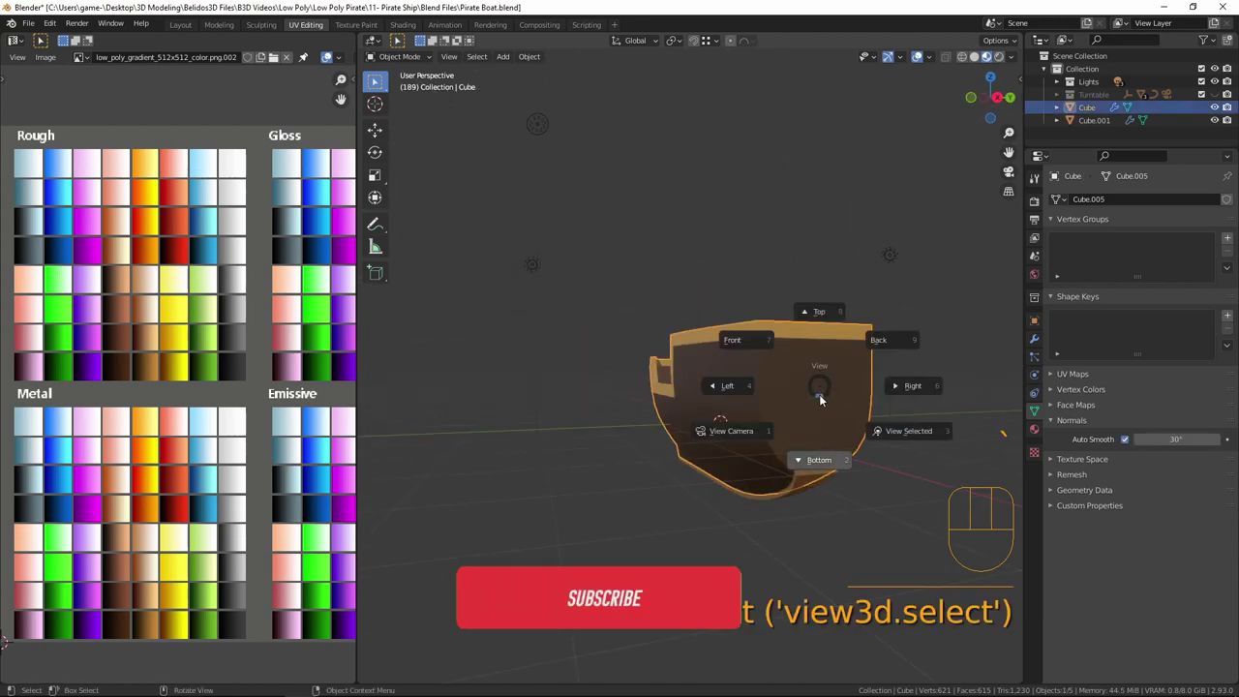
pyautogui.click(819, 393)
pyautogui.moveTo(816, 384); pyautogui.dragTo(780, 465, button='middle')
pyautogui.press('Tab')
pyautogui.scroll(5, 749, 490)
pyautogui.scroll(-5, 808, 448)
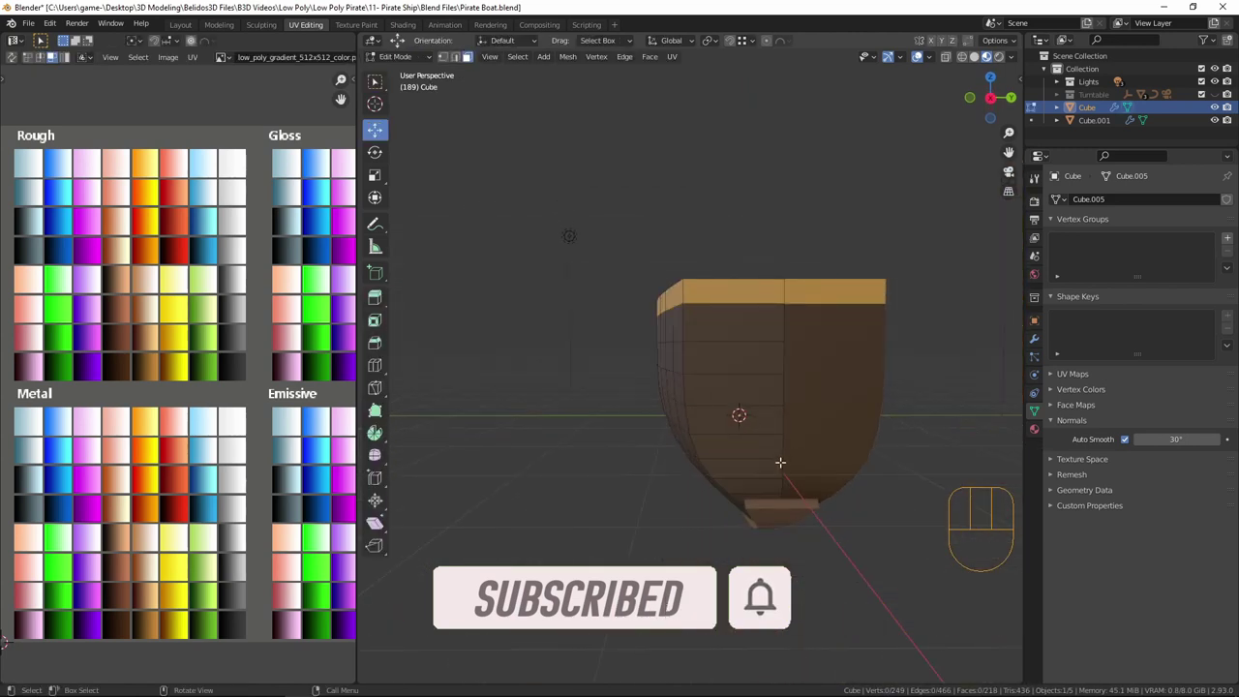
pyautogui.click(703, 320)
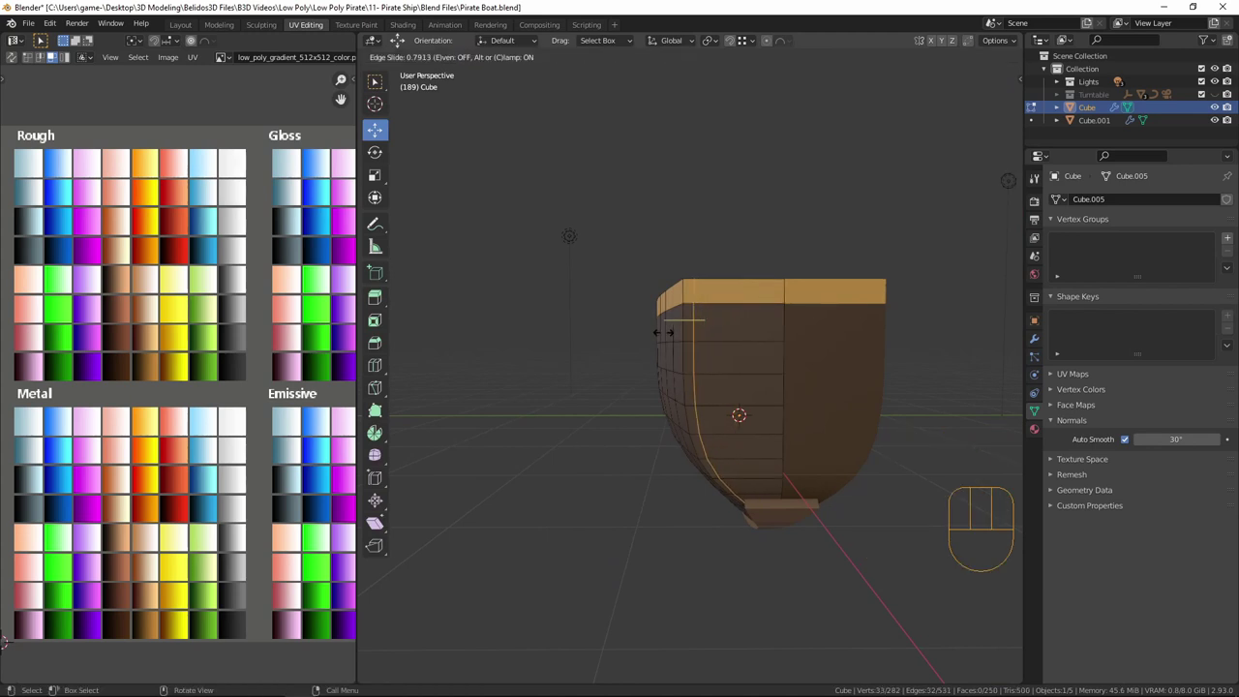
pyautogui.click(664, 332)
# - Select the narrow strip of stern faces along the outer edge, from the railing down to the keel
pyautogui.press('3')
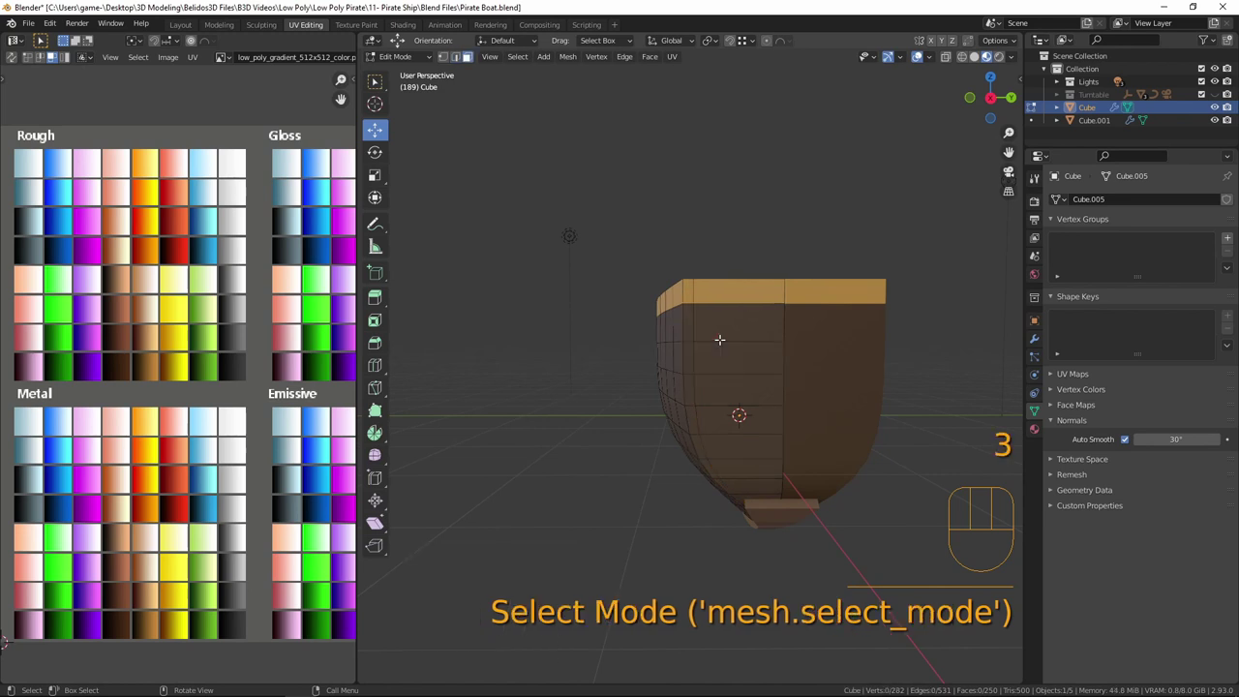
pyautogui.click(690, 289)
pyautogui.moveTo(753, 509); pyautogui.dragTo(800, 471, button='middle')
pyautogui.press('shift')
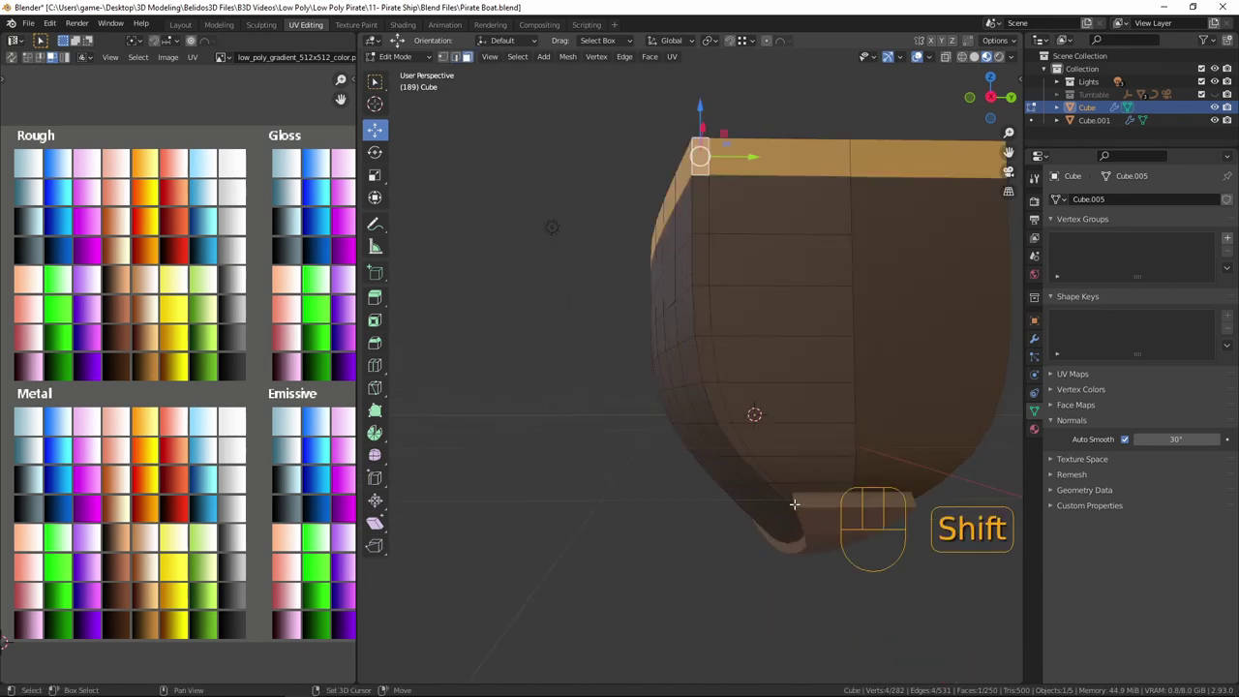
pyautogui.keyDown('shift'); pyautogui.click(792, 501); pyautogui.keyUp('shift')
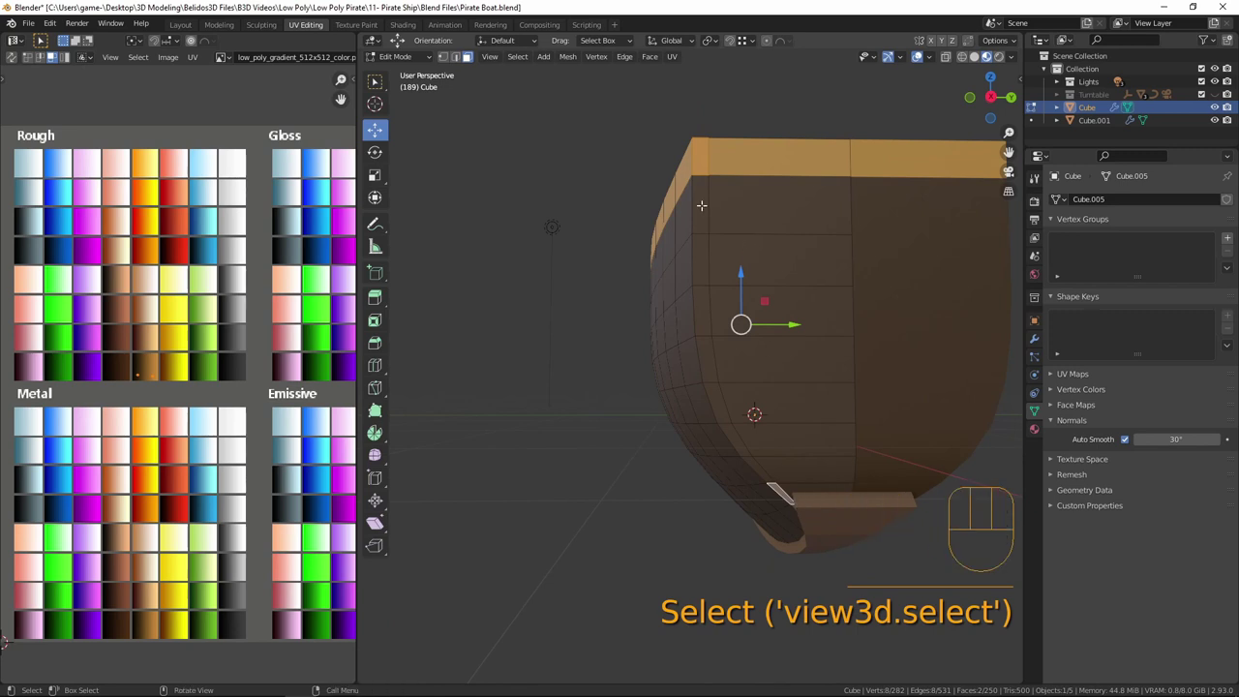
pyautogui.click(701, 161)
pyautogui.keyDown('ctrl'); pyautogui.click(793, 503); pyautogui.keyUp('ctrl')
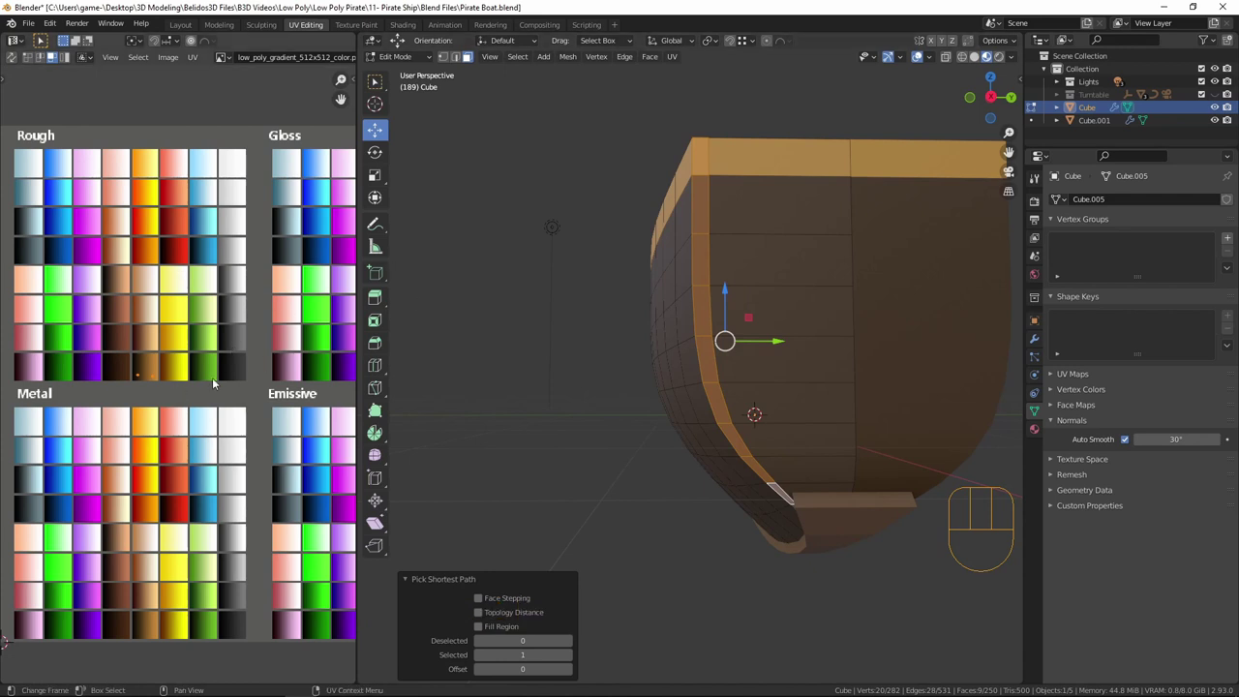
# - Move the stern edge strip's UVs onto the railing's light brown and inspect the whole boat
pyautogui.moveTo(149, 394); pyautogui.dragTo(144, 396)
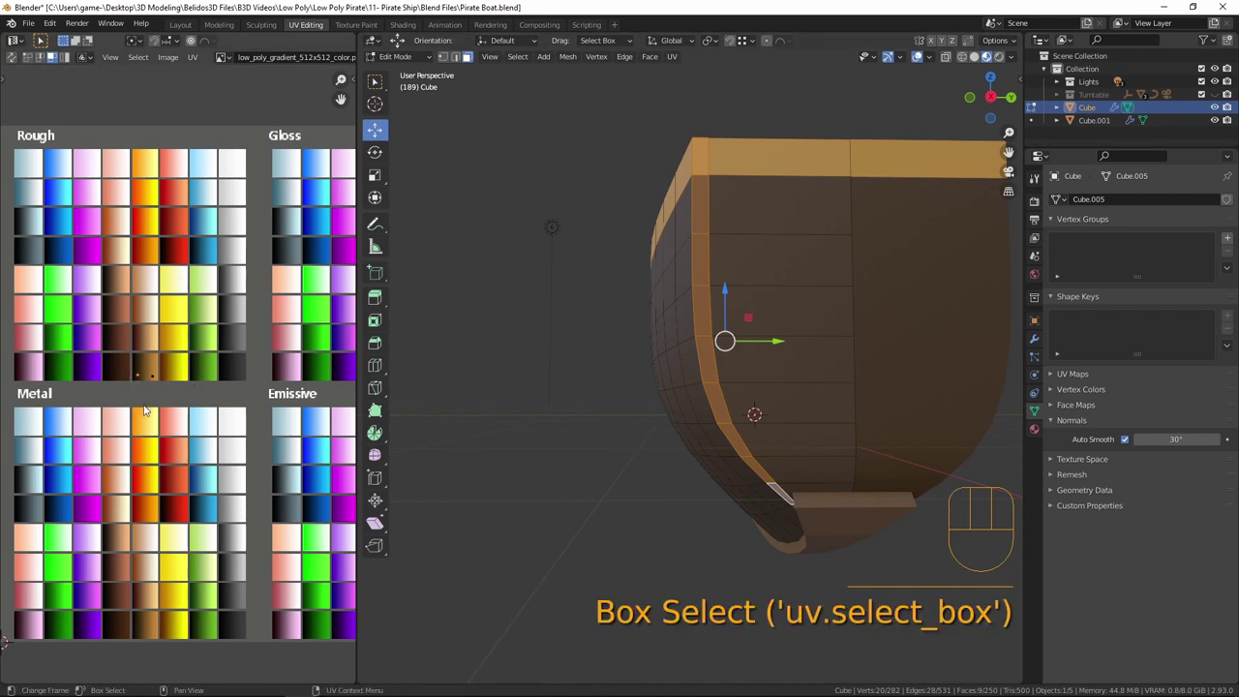
pyautogui.press('g')
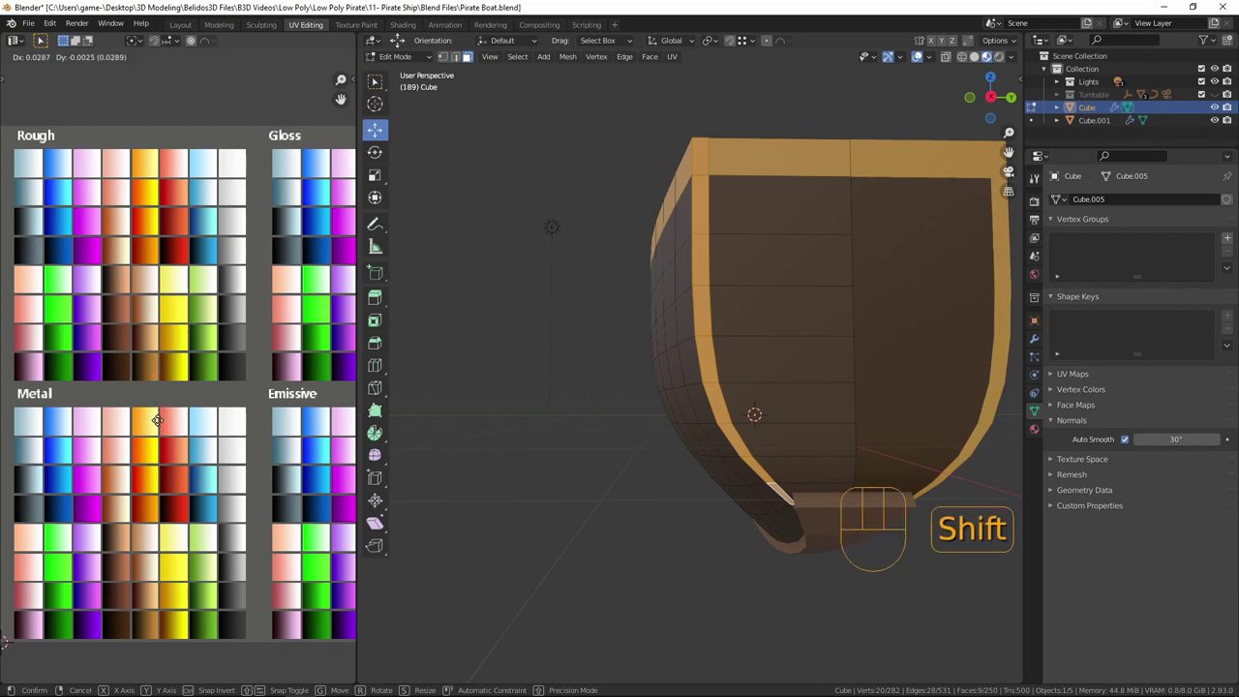
pyautogui.click(156, 419)
pyautogui.press('Tab')
pyautogui.moveTo(780, 282); pyautogui.dragTo(902, 291, button='middle')
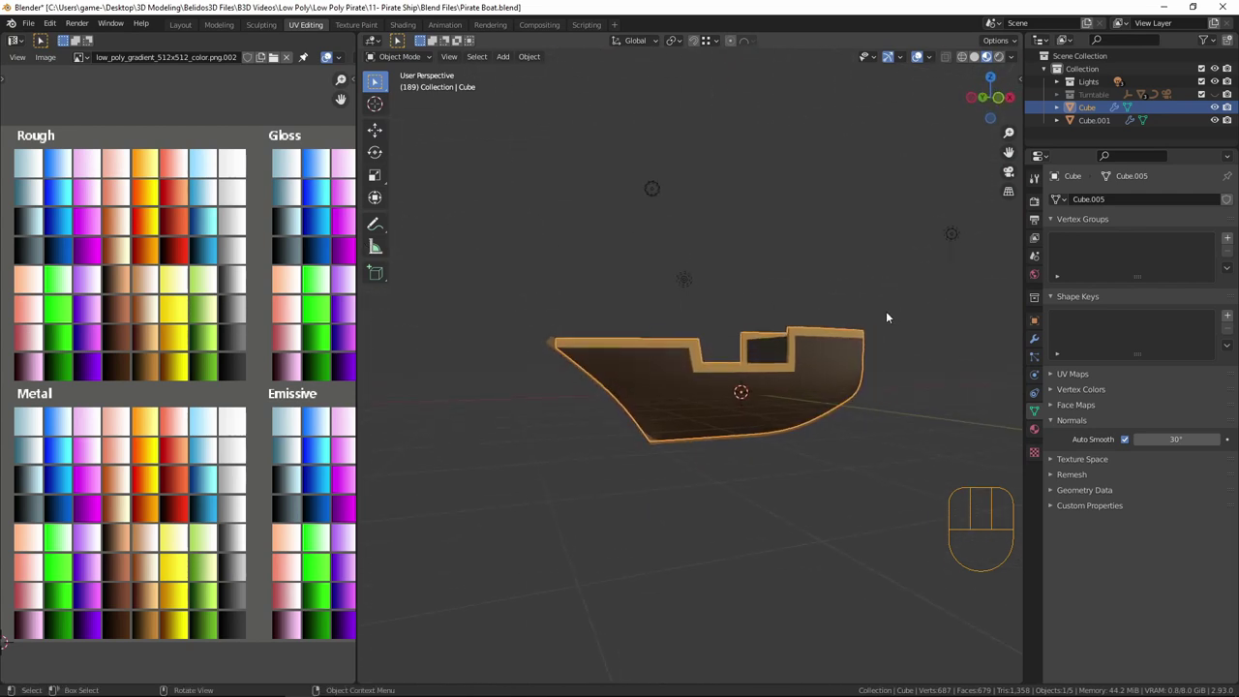
pyautogui.moveTo(818, 426); pyautogui.dragTo(761, 481, button='middle')
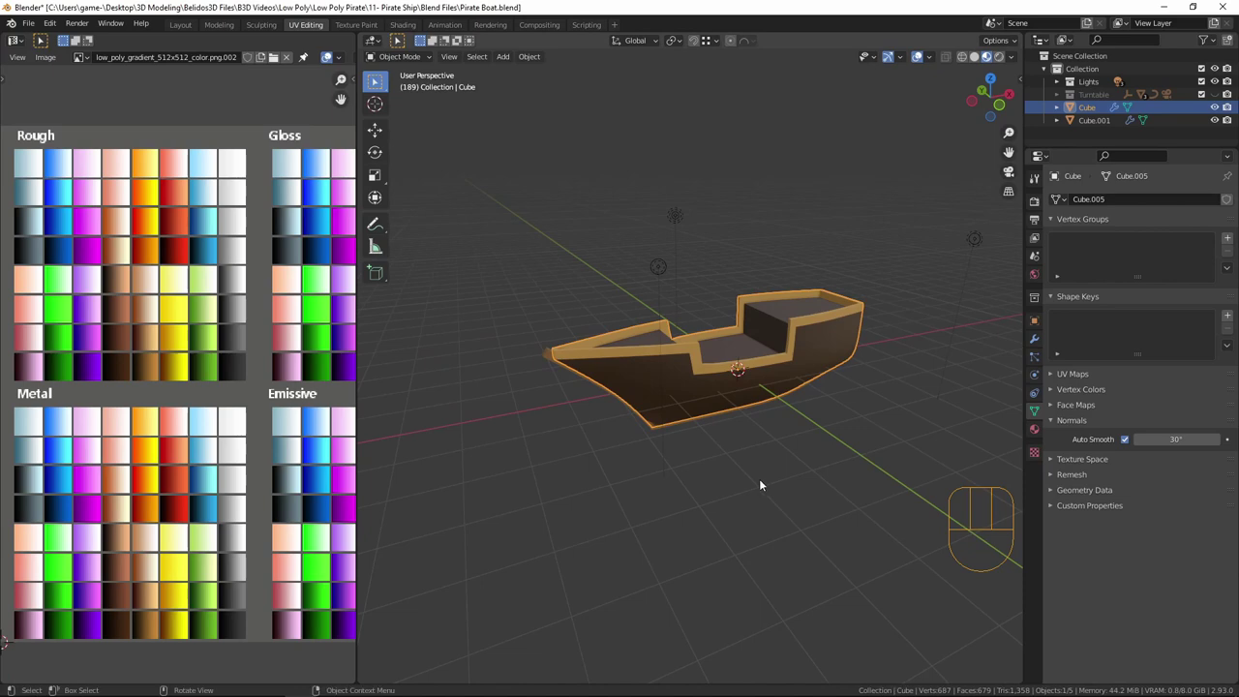
# - Add a cylinder with 8 vertices at the middle of the boat
pyautogui.scroll(8, 763, 476)
pyautogui.moveTo(790, 369); pyautogui.dragTo(746, 439, button='middle')
pyautogui.keyDown('shift'); pyautogui.moveTo(783, 372); pyautogui.dragTo(719, 356, button='middle'); pyautogui.keyUp('shift')
pyautogui.hotkey('shift', 'a')
pyautogui.moveTo(718, 351)
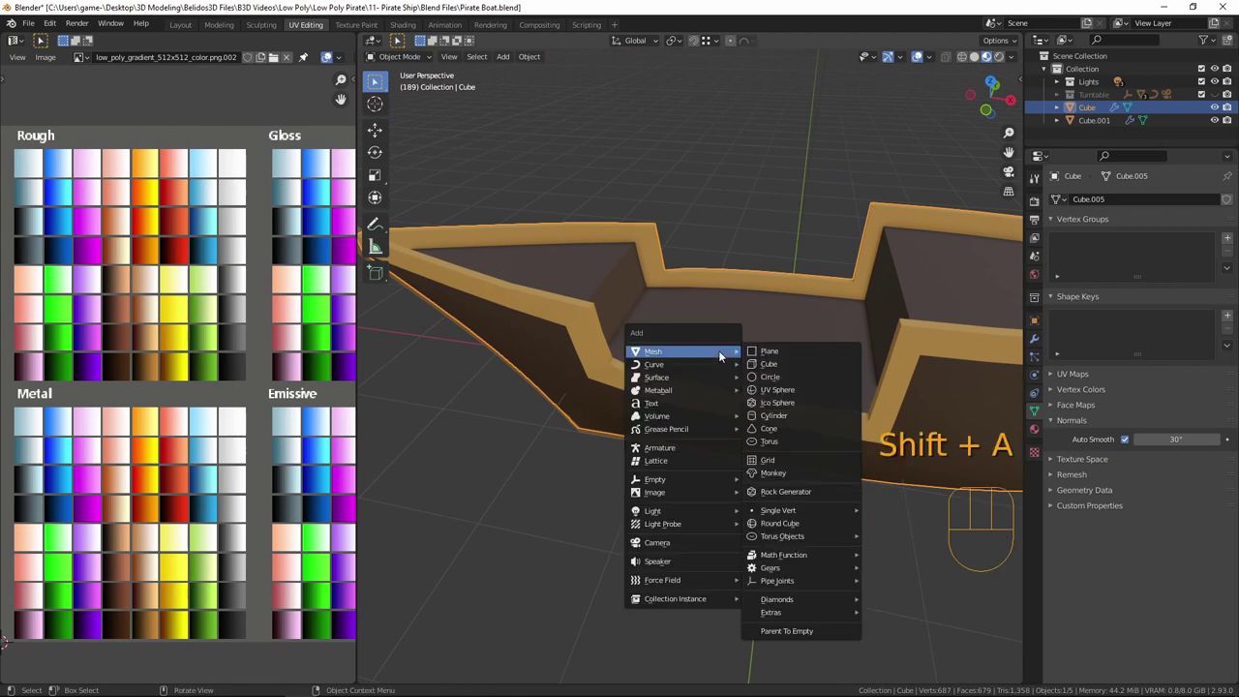
pyautogui.click(786, 419)
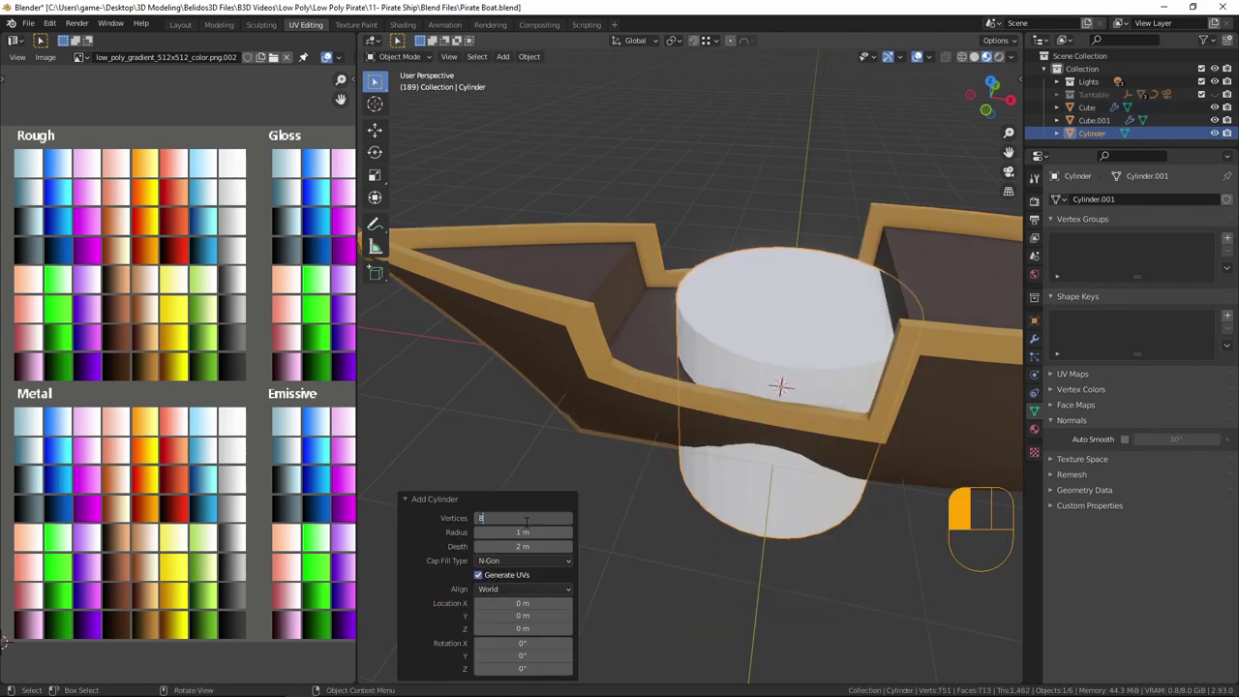
pyautogui.press('Return')
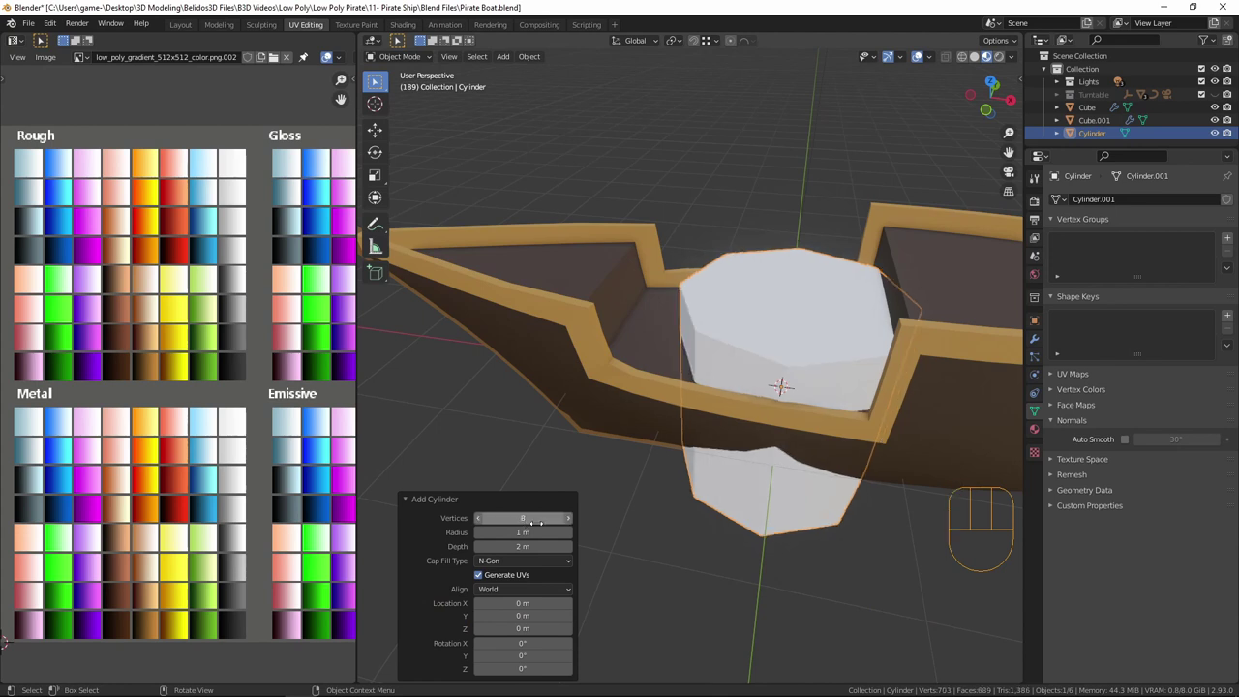
# - Try the cylinder's cap fill type Nothing and switch it back to N-Gon
pyautogui.click(511, 560)
pyautogui.click(503, 560)
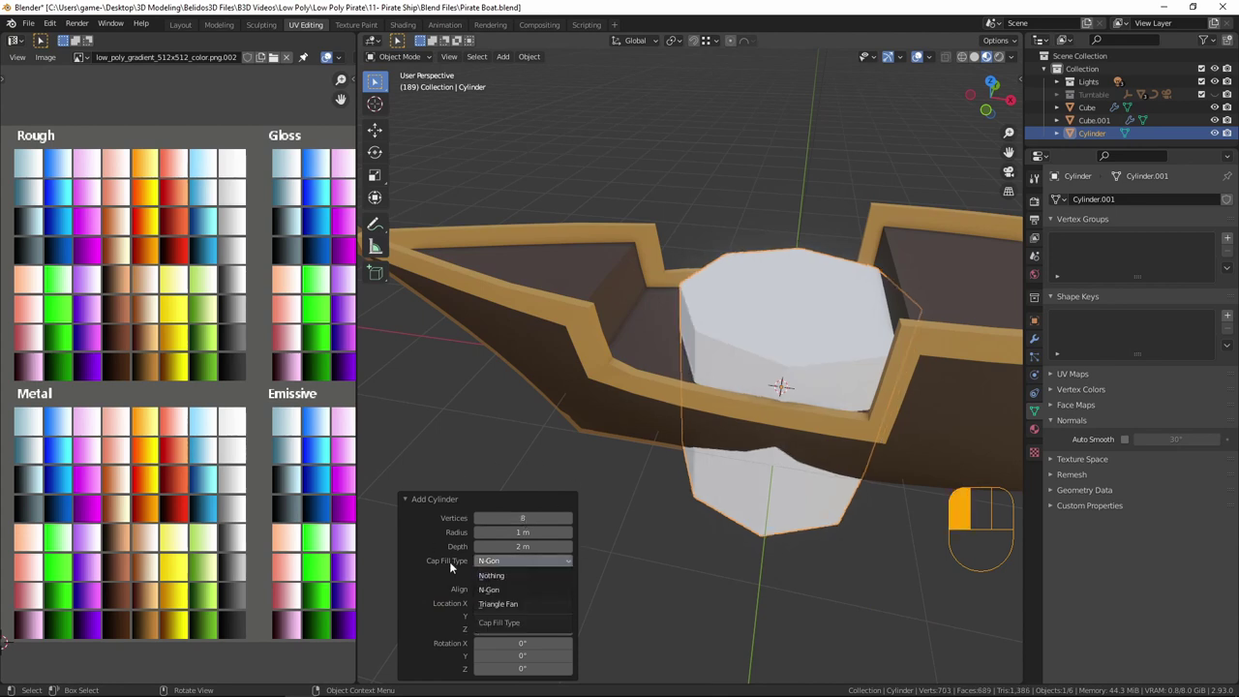
pyautogui.click(499, 576)
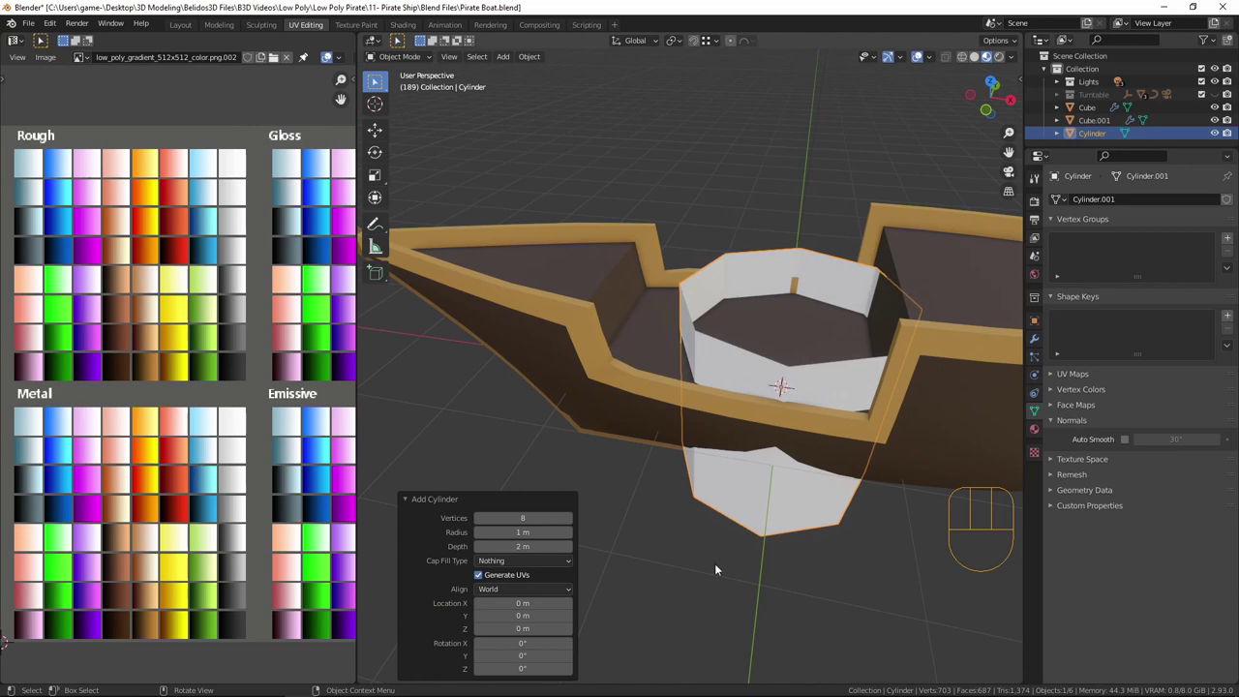
pyautogui.click(481, 560)
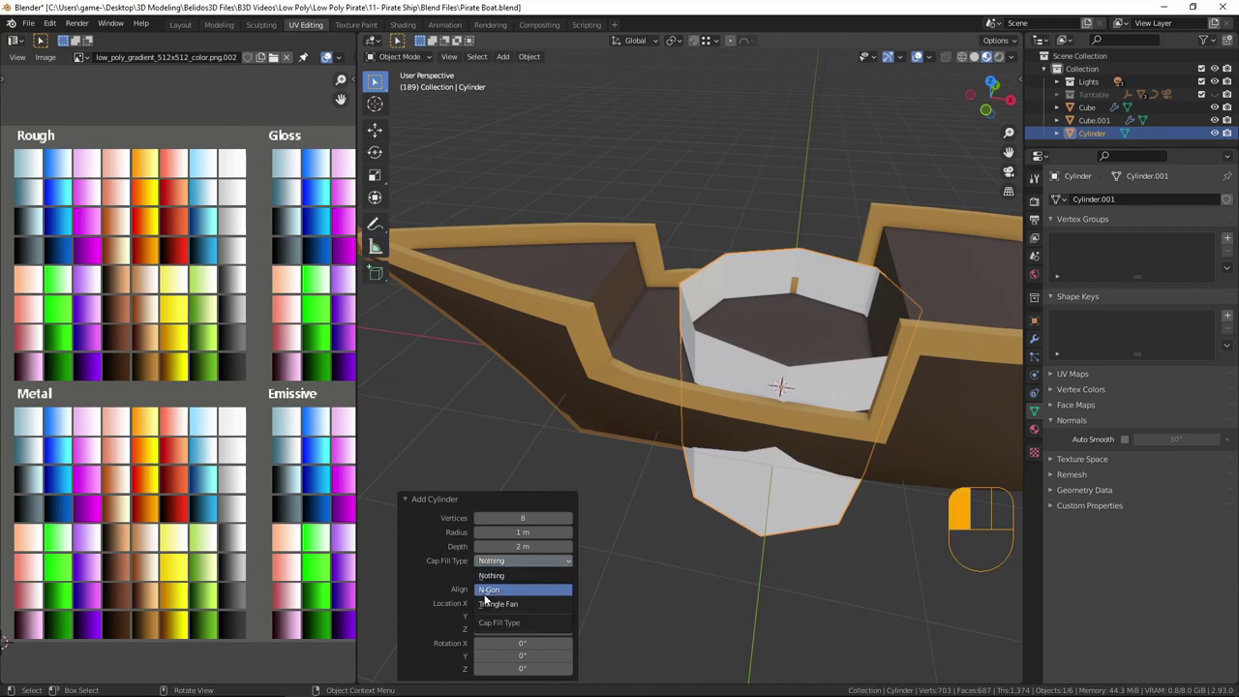
pyautogui.click(488, 591)
# - Raise the cylinder's mesh about 1.5 m along Z and check its base against the deck in a front wireframe view
pyautogui.moveTo(925, 426); pyautogui.dragTo(927, 400, button='middle')
pyautogui.press('Tab')
pyautogui.keyDown('shift'); pyautogui.moveTo(864, 440); pyautogui.dragTo(755, 426, button='middle'); pyautogui.keyUp('shift')
pyautogui.press('g')
pyautogui.press('z')
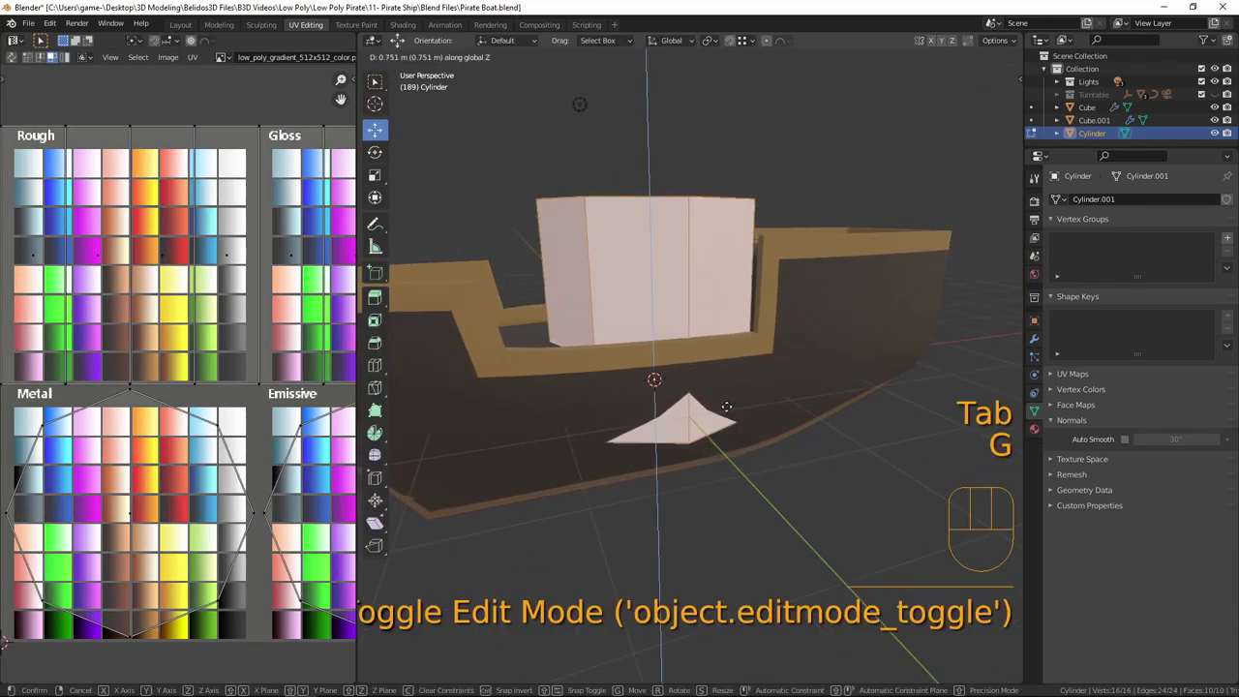
pyautogui.click(647, 339)
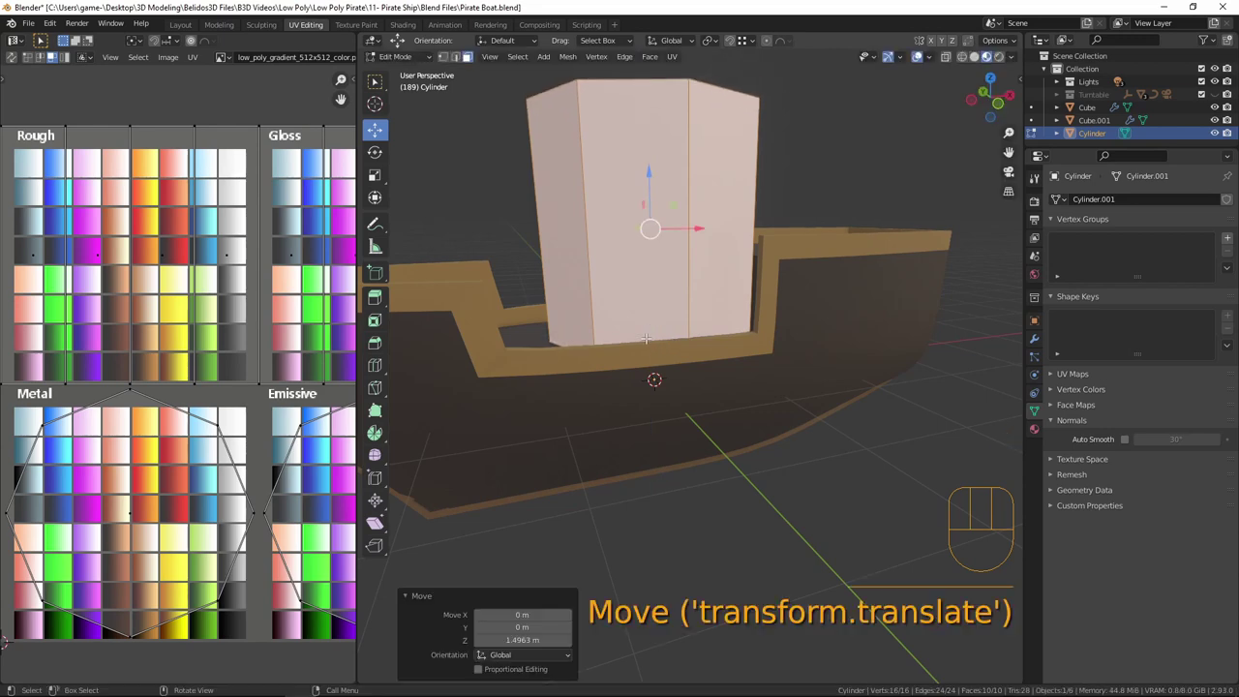
pyautogui.press('KP_1')
pyautogui.scroll(5, 653, 340)
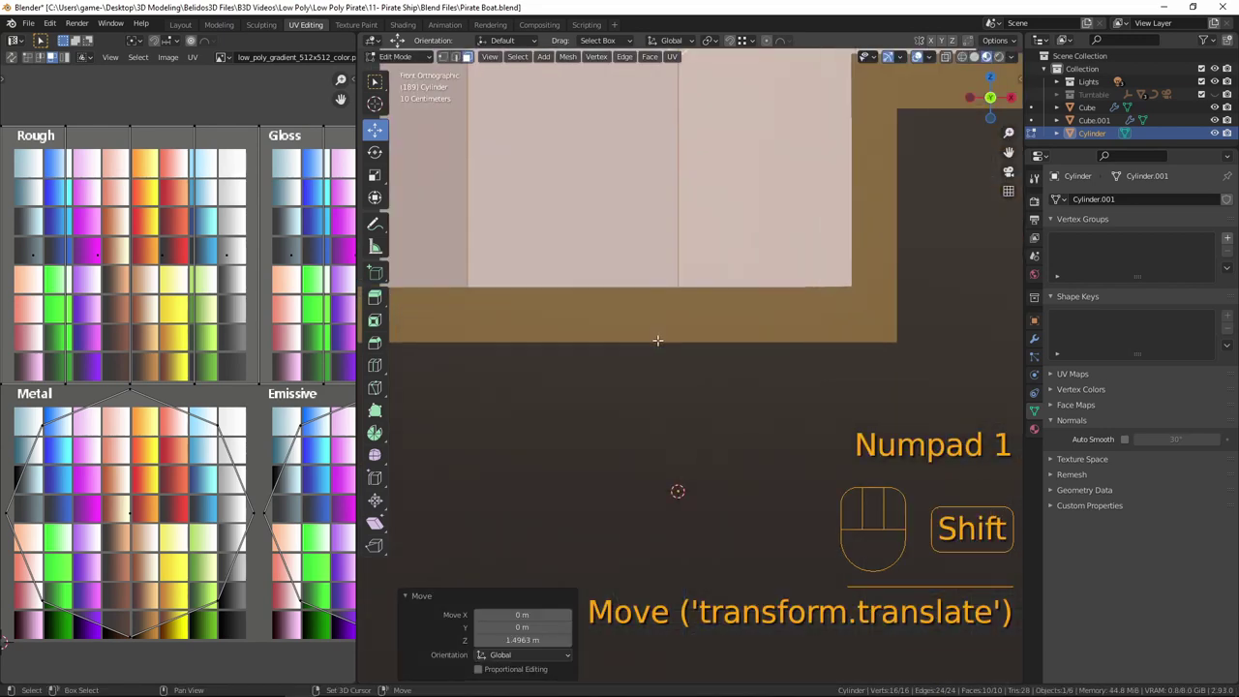
pyautogui.hotkey('shift', 'z')
pyautogui.scroll(-3, 652, 364)
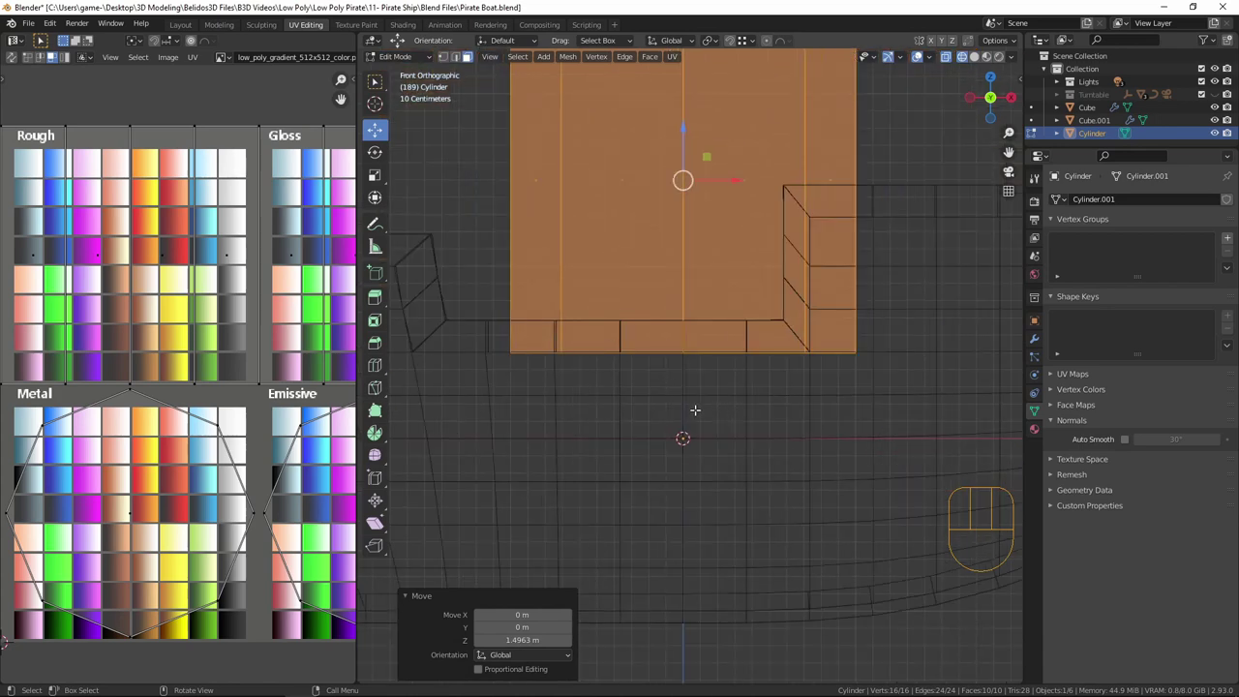
pyautogui.hotkey('shift', 'z')
# - Lower the cylinder's top face along Z to make it a short block standing on the middle deck
pyautogui.moveTo(677, 397)
pyautogui.mouseDown(button='middle')
pyautogui.moveTo(773, 401)
pyautogui.moveTo(679, 190)
pyautogui.mouseUp(button='middle')
pyautogui.click(752, 351)
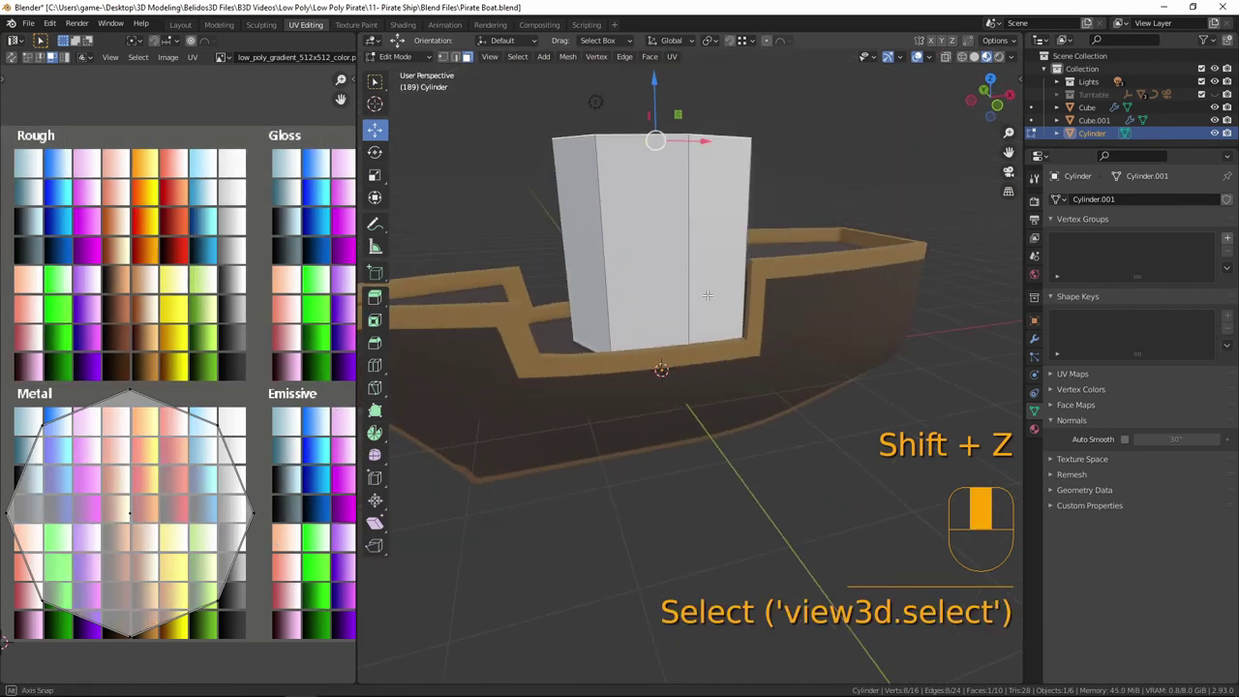
pyautogui.moveTo(656, 80); pyautogui.dragTo(653, 246)
# - Scale the whole cylinder down in X and Y by about 0.42 and again by about 0.56, keeping its height
pyautogui.press('l')
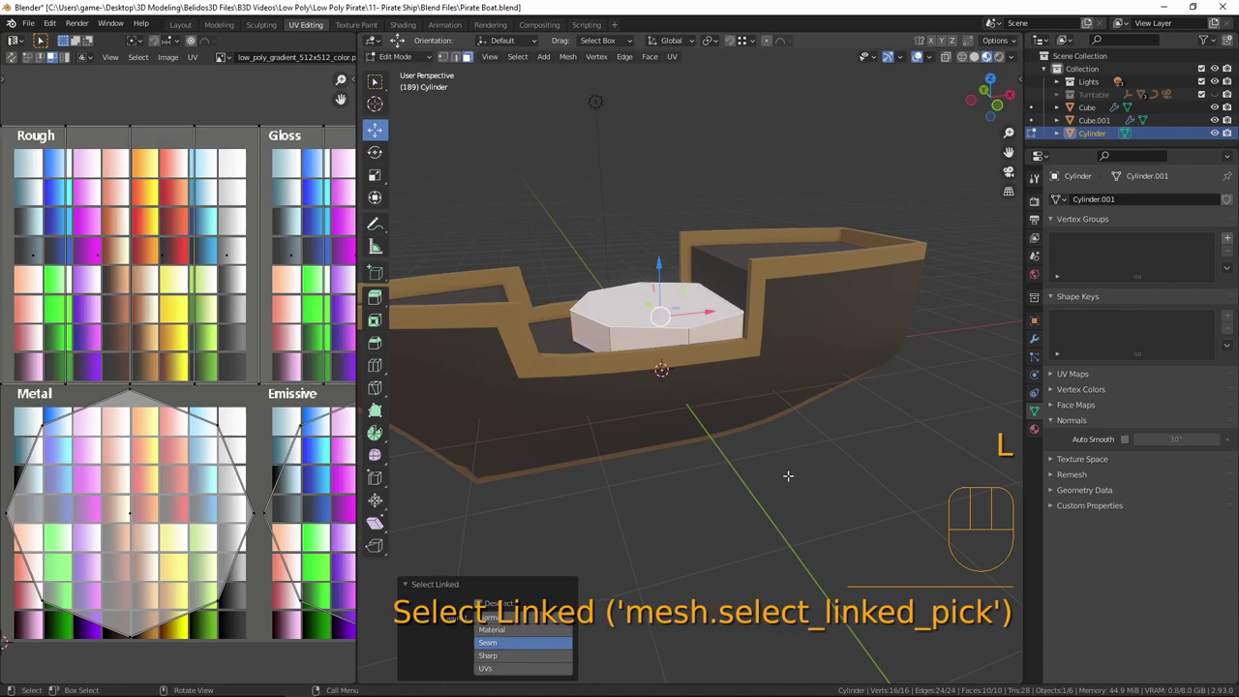
pyautogui.press('s')
pyautogui.press('shift')
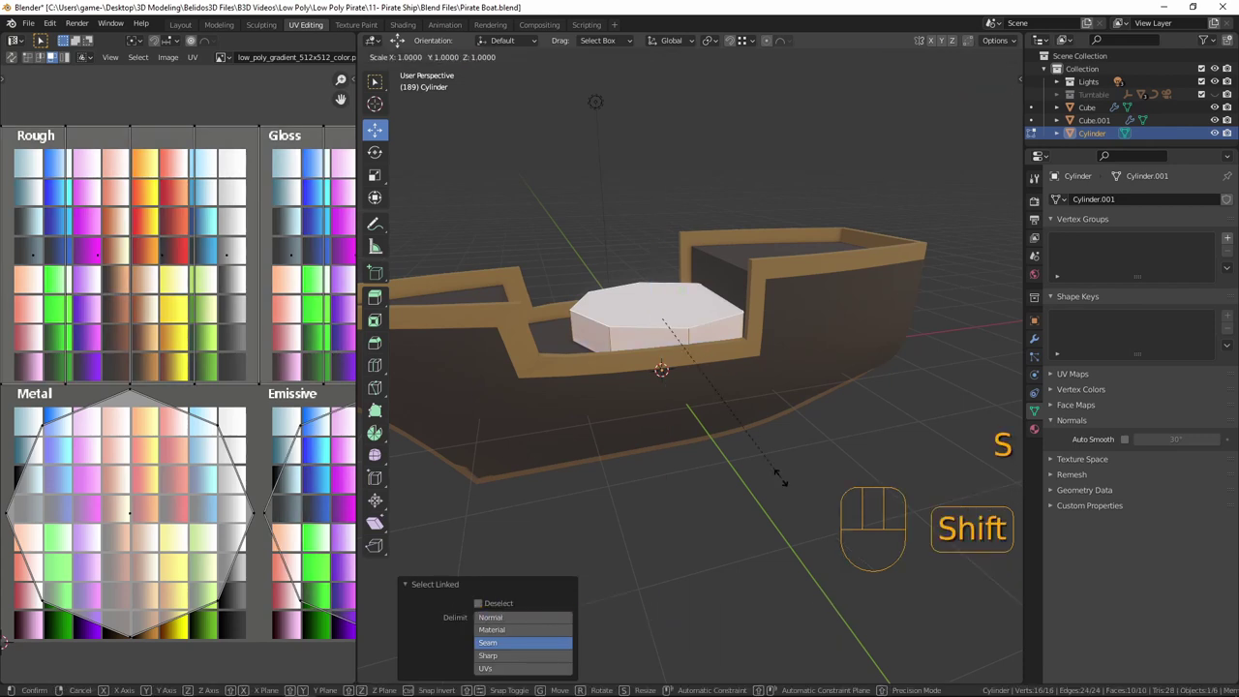
pyautogui.hotkey('shift', 'z')
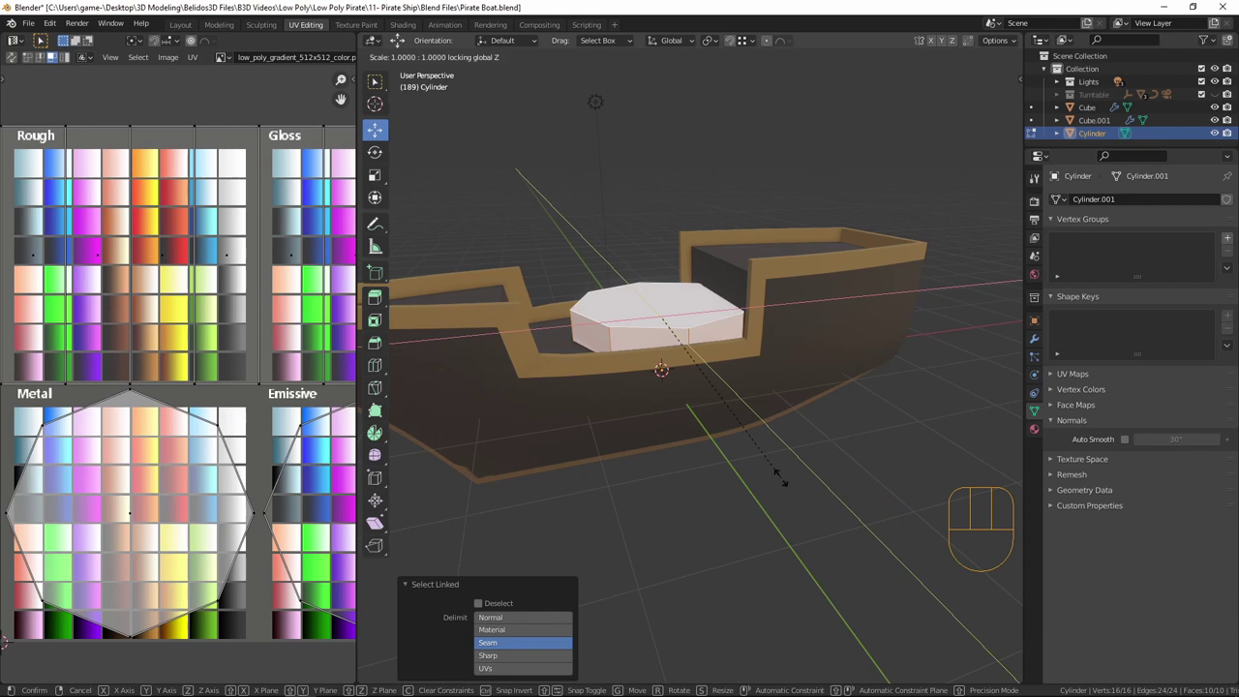
pyautogui.click(711, 371)
pyautogui.press('s')
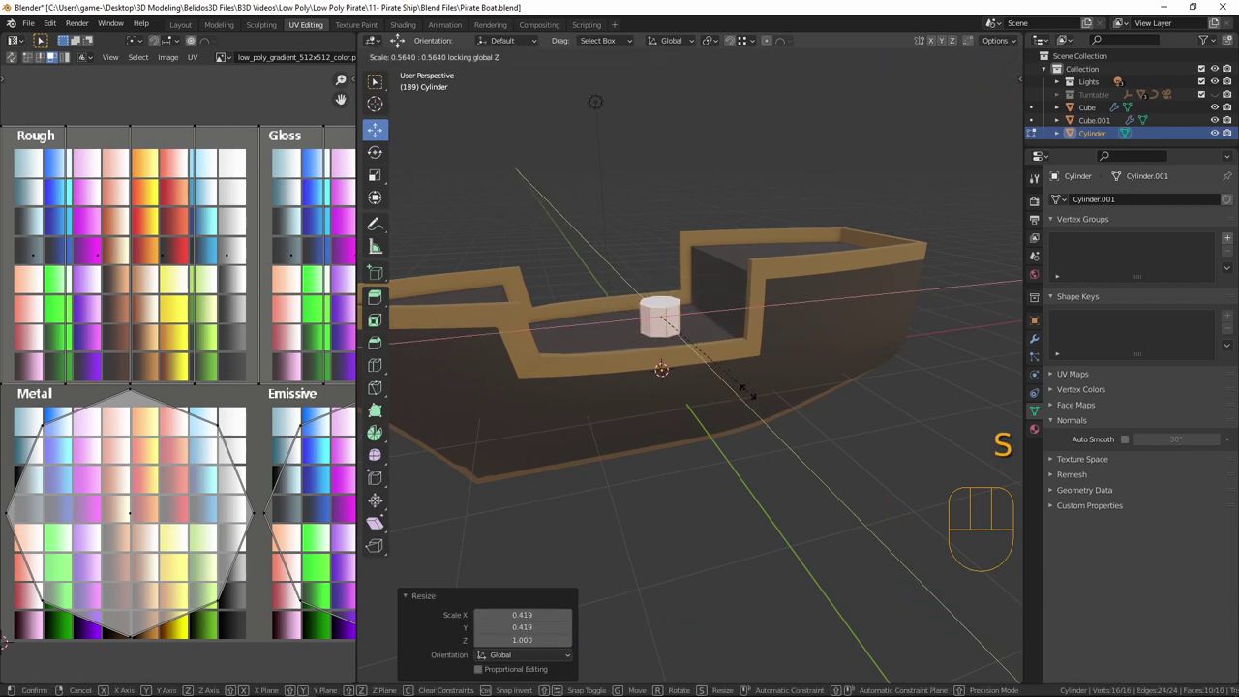
pyautogui.click(1097, 424)
# - Assign the existing Palette material to the cylinder
pyautogui.press('Tab')
pyautogui.press('Tab')
pyautogui.press('Tab')
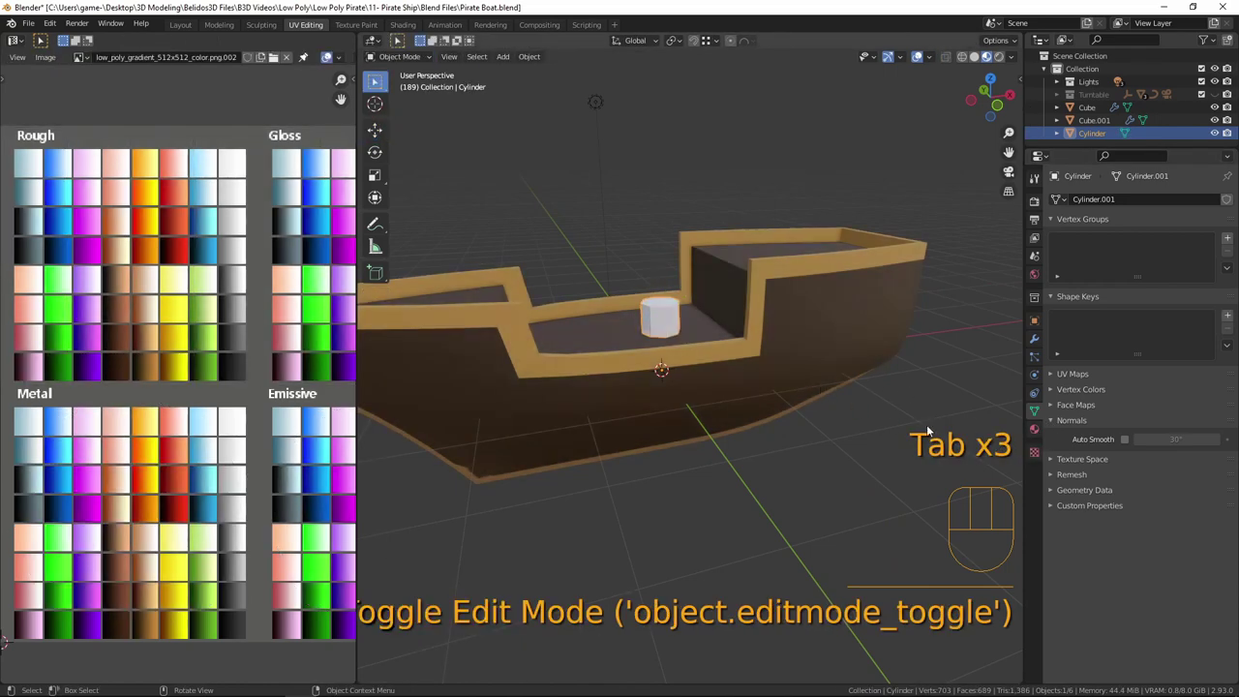
pyautogui.click(1033, 429)
pyautogui.click(1057, 254)
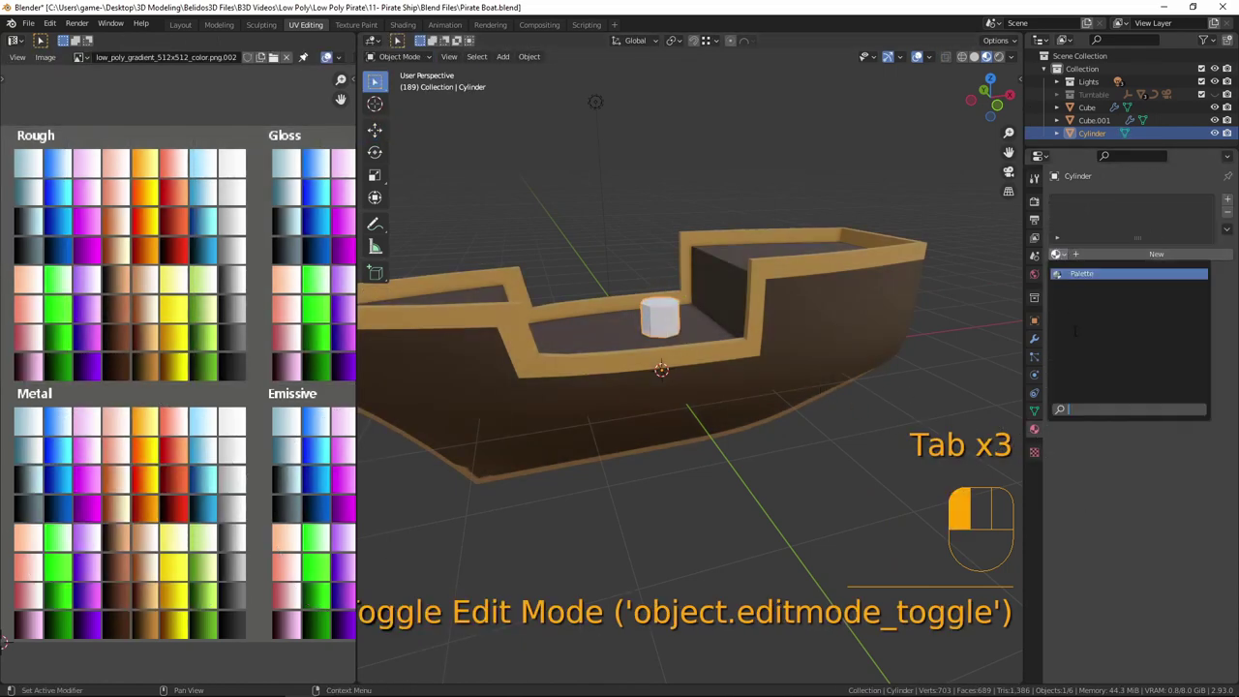
pyautogui.click(1076, 285)
pyautogui.moveTo(577, 345); pyautogui.dragTo(1024, 564, button='middle')
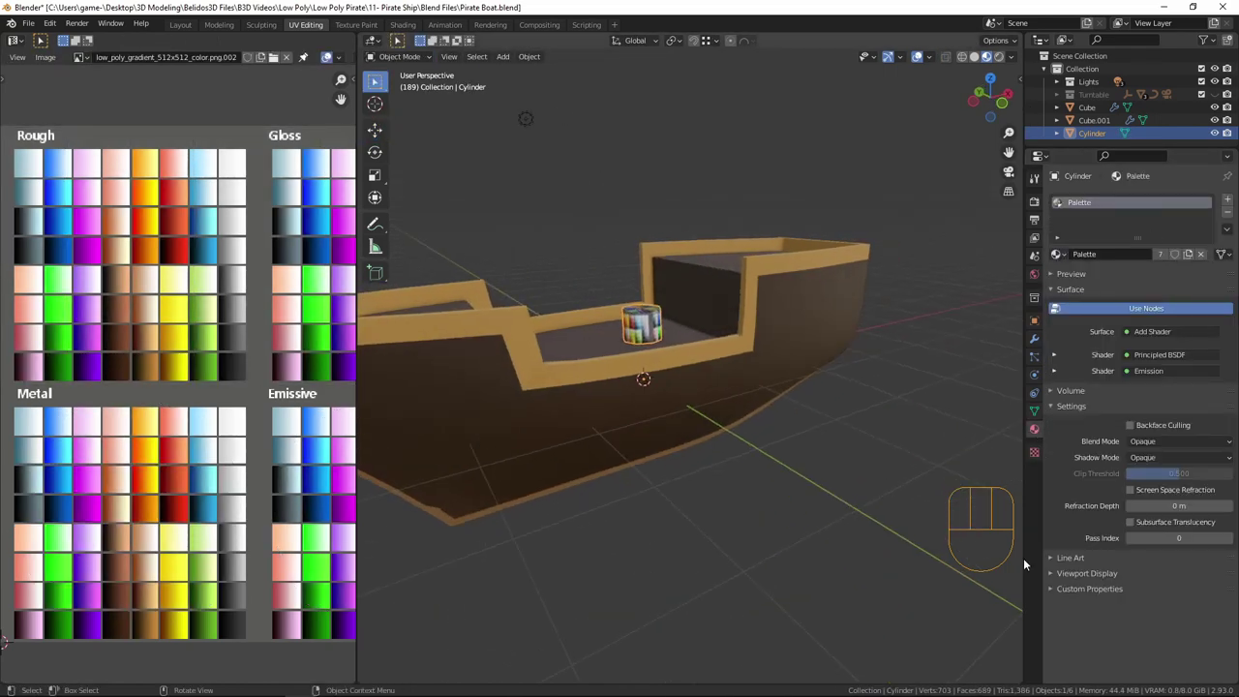
# - Shade the cylinder smooth and enable Auto Smooth at 30°
pyautogui.rightClick(671, 292)
pyautogui.click(639, 308)
pyautogui.click(1034, 410)
pyautogui.click(1125, 439)
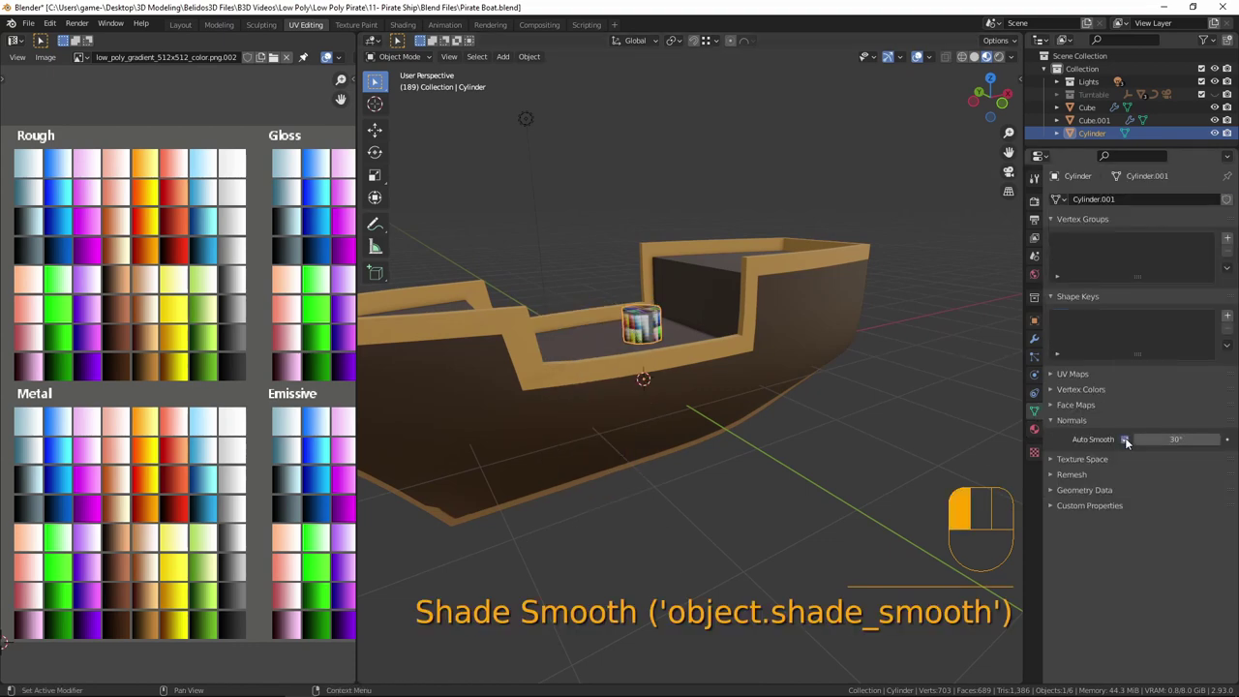
# - Reset the cylinder's UVs and scale them all to 0 so they collapse to a single point
pyautogui.press('Tab')
pyautogui.scroll(4, 727, 317)
pyautogui.press('u')
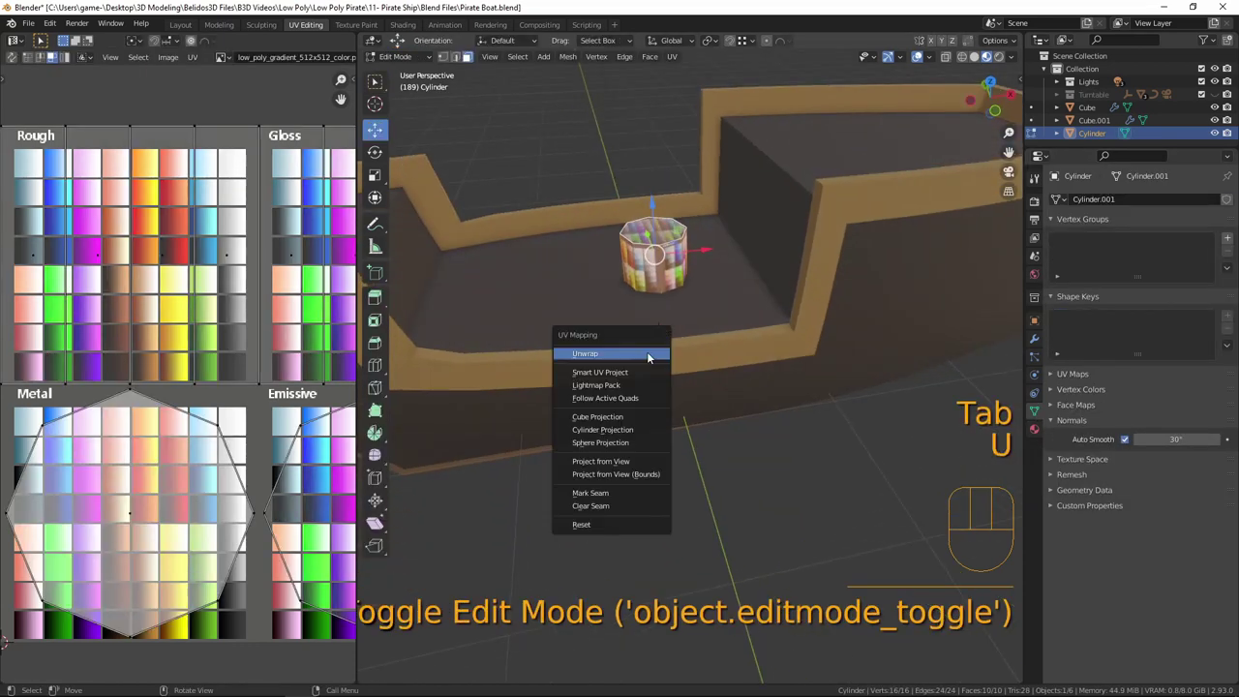
pyautogui.press('r')
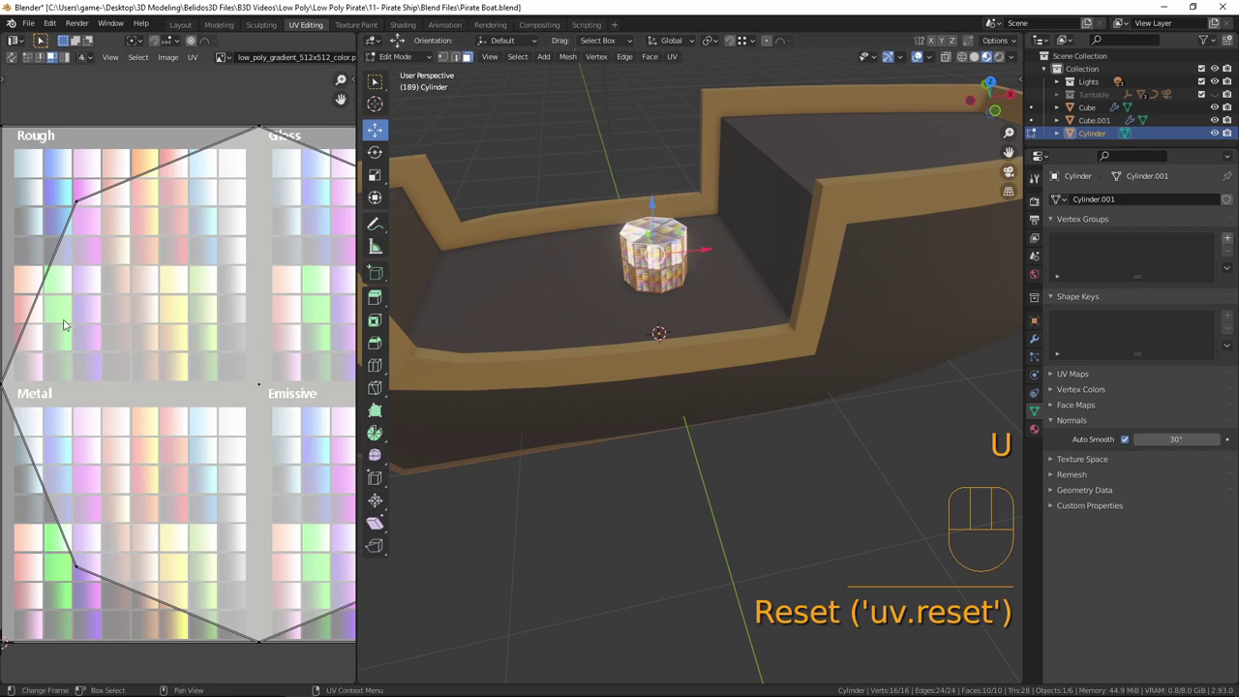
pyautogui.keyDown('shift'); pyautogui.moveTo(571, 294); pyautogui.dragTo(711, 344, button='middle'); pyautogui.keyUp('shift')
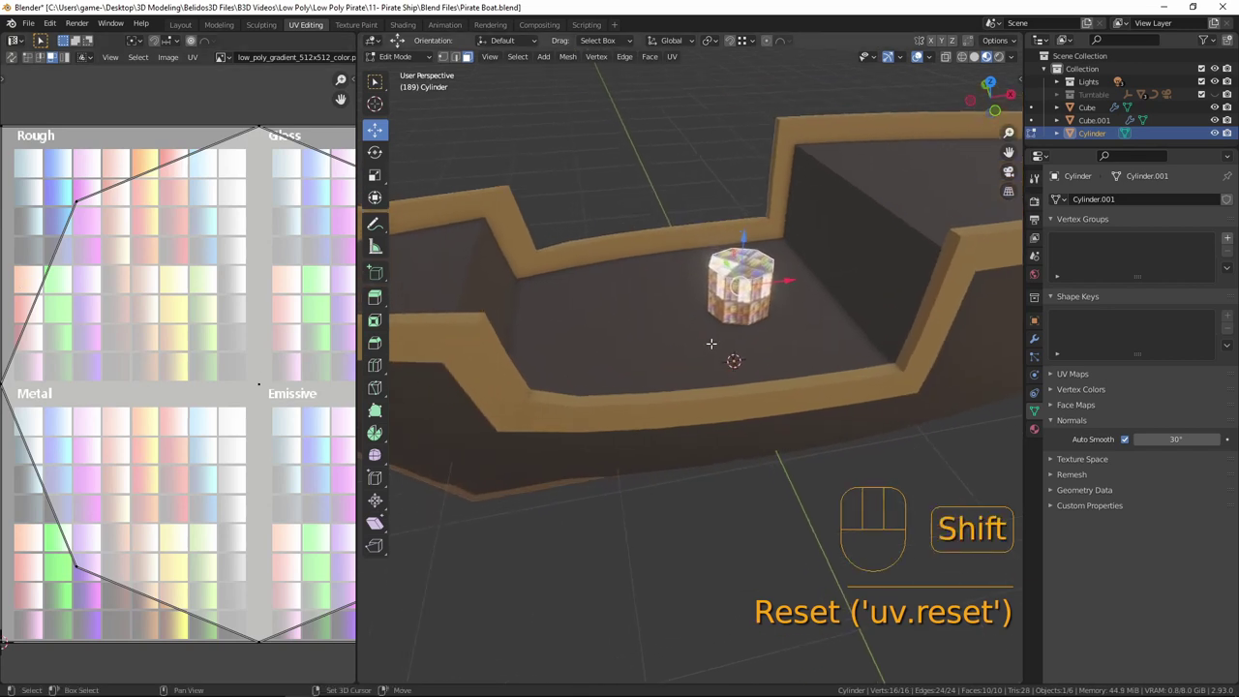
pyautogui.press('a')
pyautogui.press('s')
pyautogui.press('0')
pyautogui.click(165, 355)
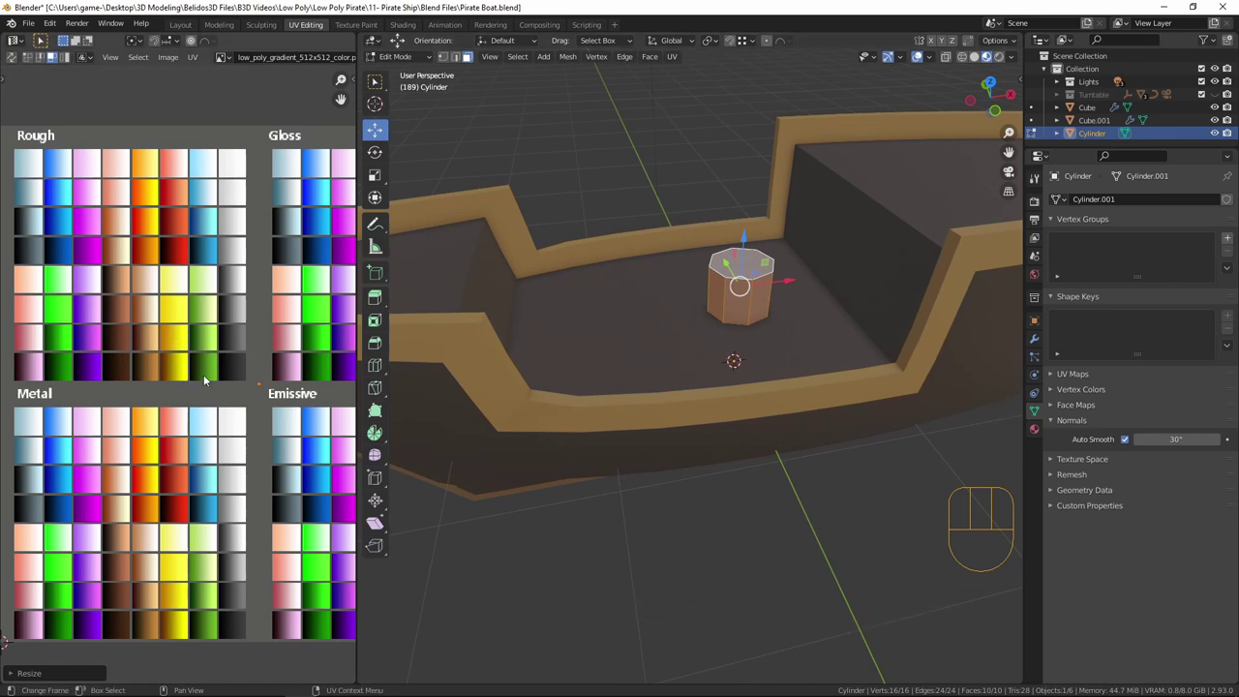
# - Move the cylinder's collapsed UVs onto a dark grey swatch in the palette's Metal section
pyautogui.press('g')
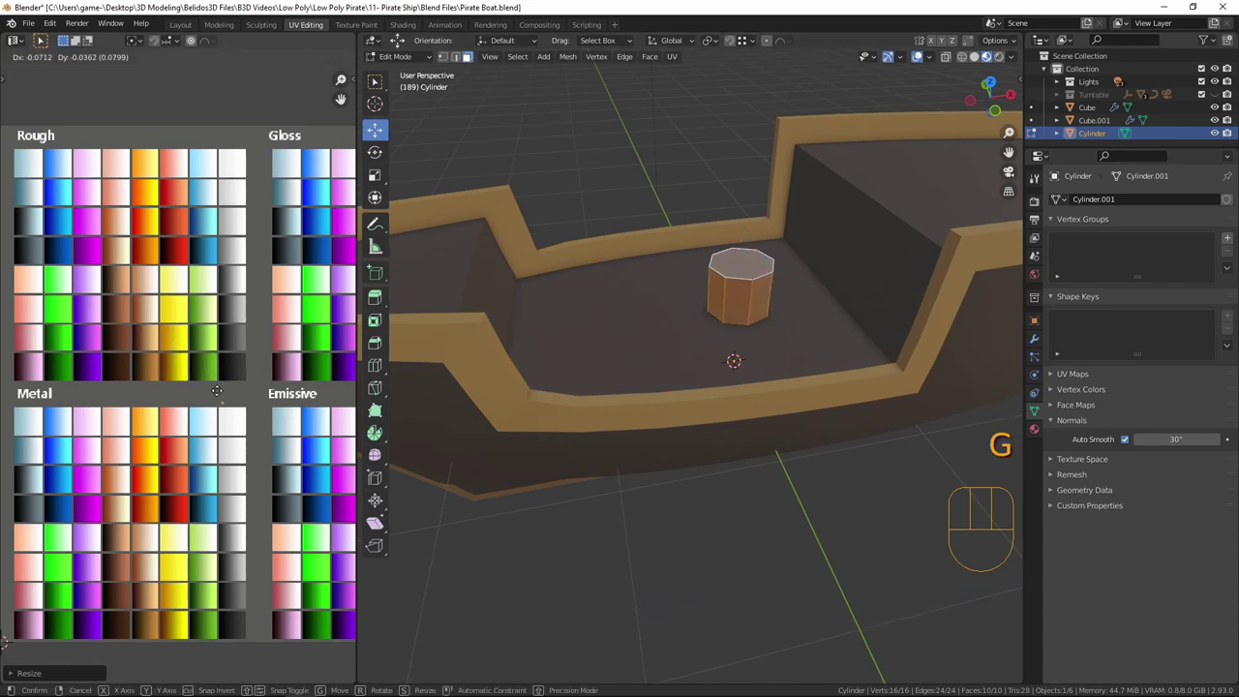
pyautogui.click(221, 592)
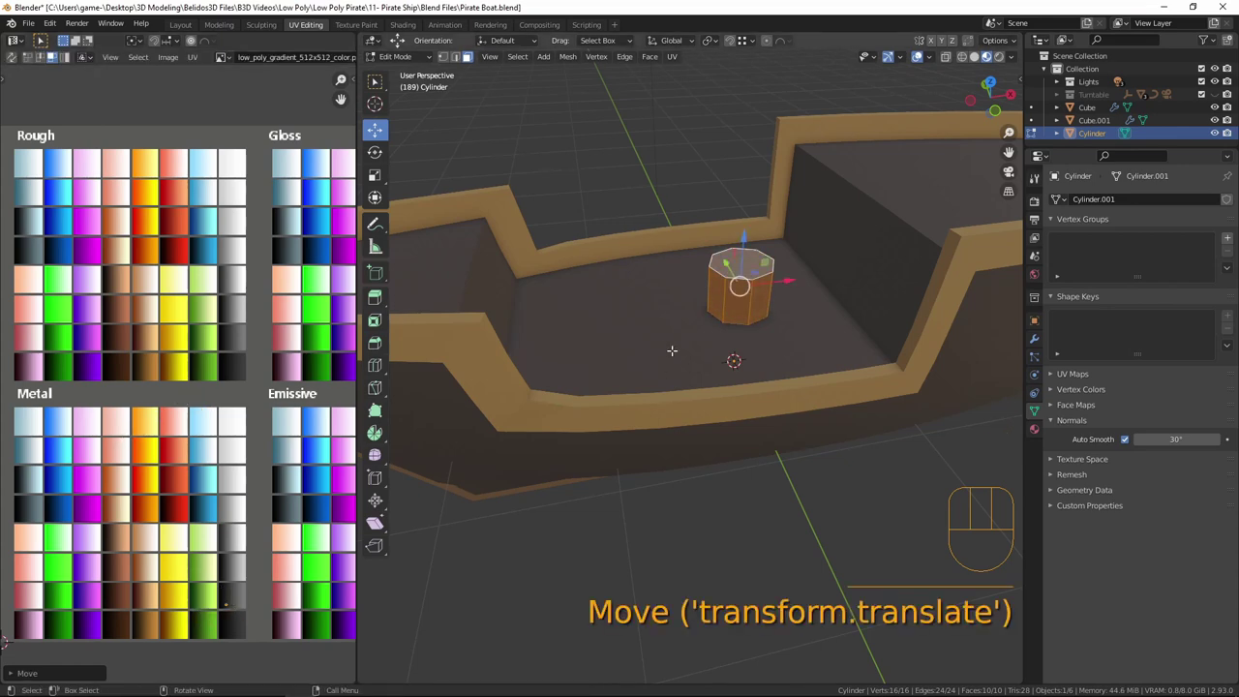
pyautogui.press('Tab')
pyautogui.moveTo(709, 396); pyautogui.dragTo(748, 344, button='middle')
pyautogui.press('Tab')
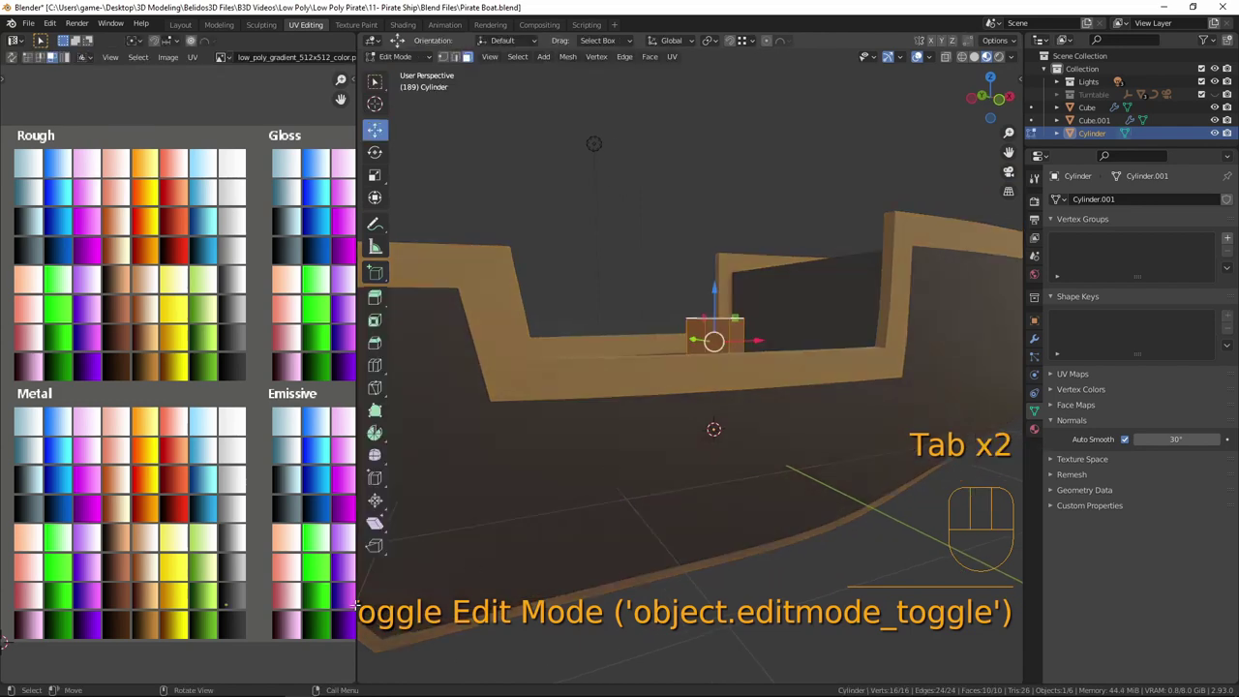
pyautogui.press('g')
pyautogui.click(256, 631)
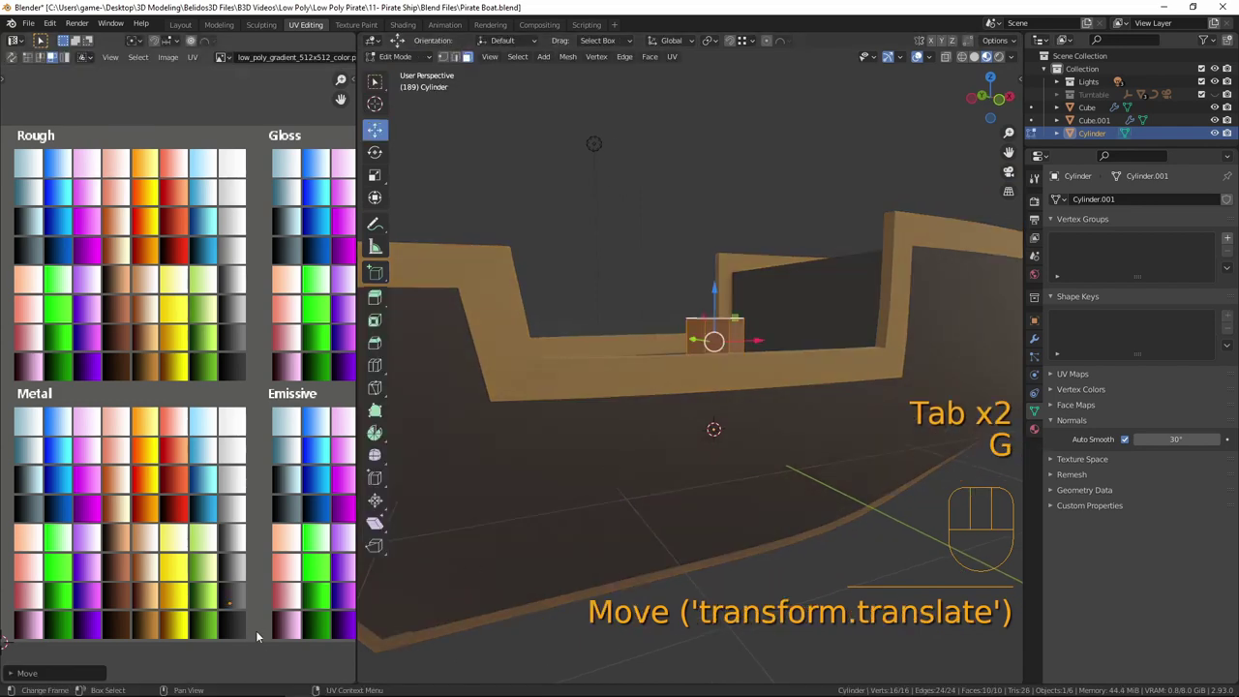
pyautogui.press('Tab')
pyautogui.moveTo(792, 414)
pyautogui.mouseDown(button='middle')
pyautogui.moveTo(787, 454)
pyautogui.moveTo(854, 444)
pyautogui.moveTo(773, 417)
pyautogui.moveTo(704, 449)
pyautogui.moveTo(745, 368)
pyautogui.mouseUp(button='middle')
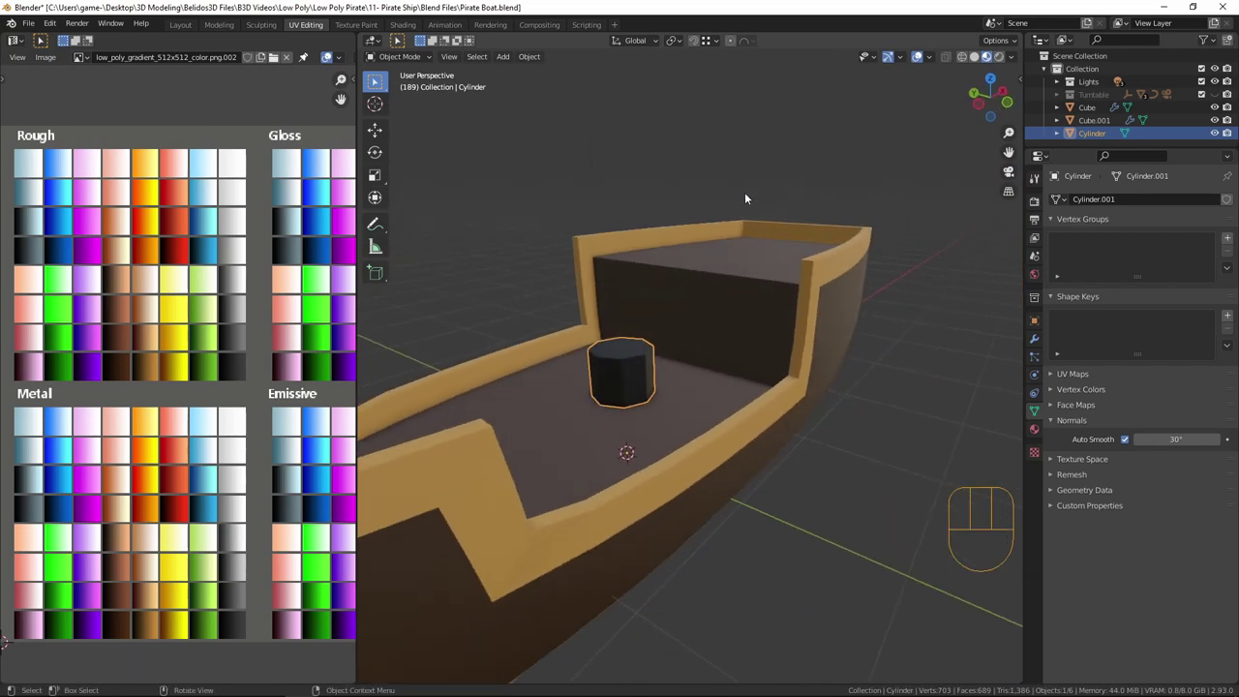
# - Check the cylinder in rendered shading, return to material preview, and inset its top face by about 0.1 m
pyautogui.click(999, 57)
pyautogui.moveTo(667, 443); pyautogui.dragTo(667, 401, button='middle')
pyautogui.press('Tab')
pyautogui.press('Tab')
pyautogui.click(987, 56)
pyautogui.moveTo(581, 339); pyautogui.dragTo(620, 324, button='middle')
pyautogui.click(619, 324)
pyautogui.press('i')
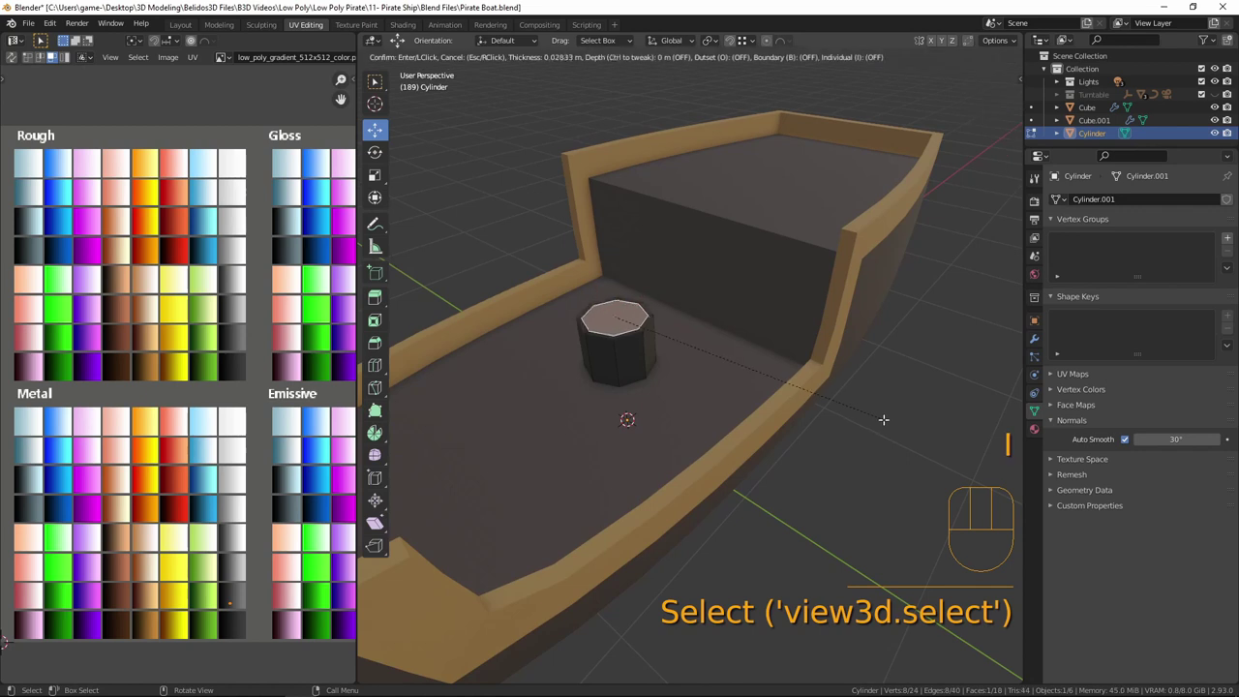
pyautogui.click(872, 417)
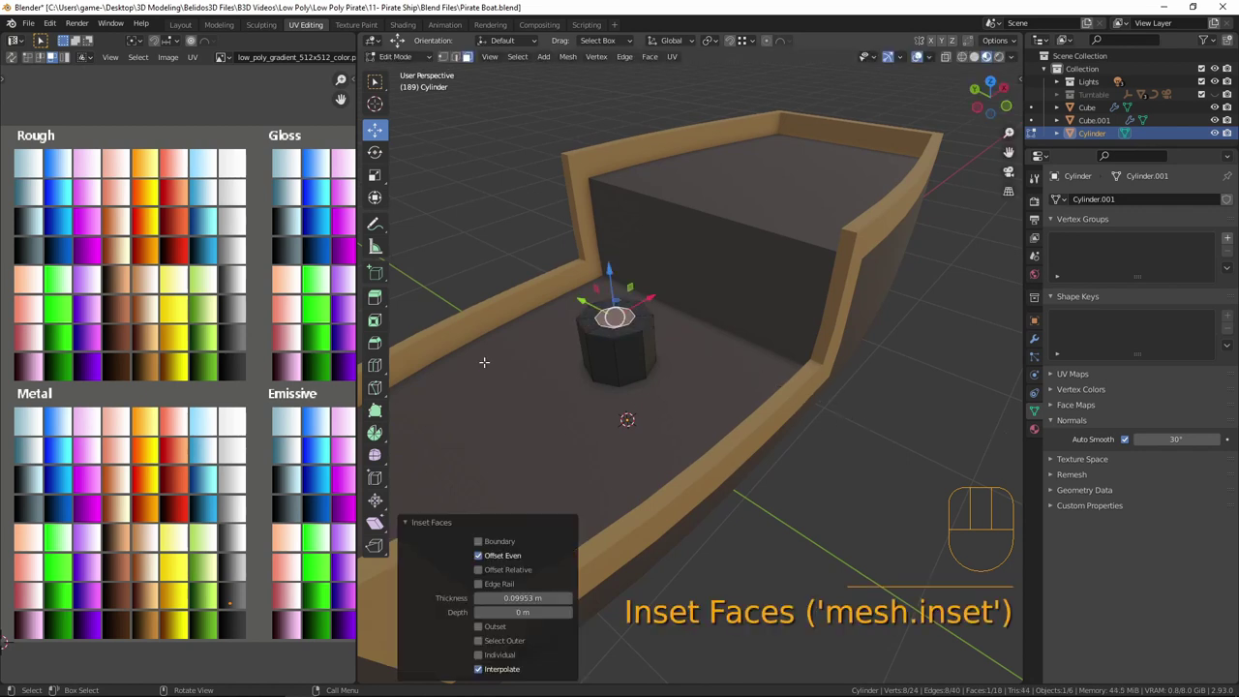
# - Move the inset top face's UVs onto the darkest brown swatch in the palette's Rough section
pyautogui.press('g')
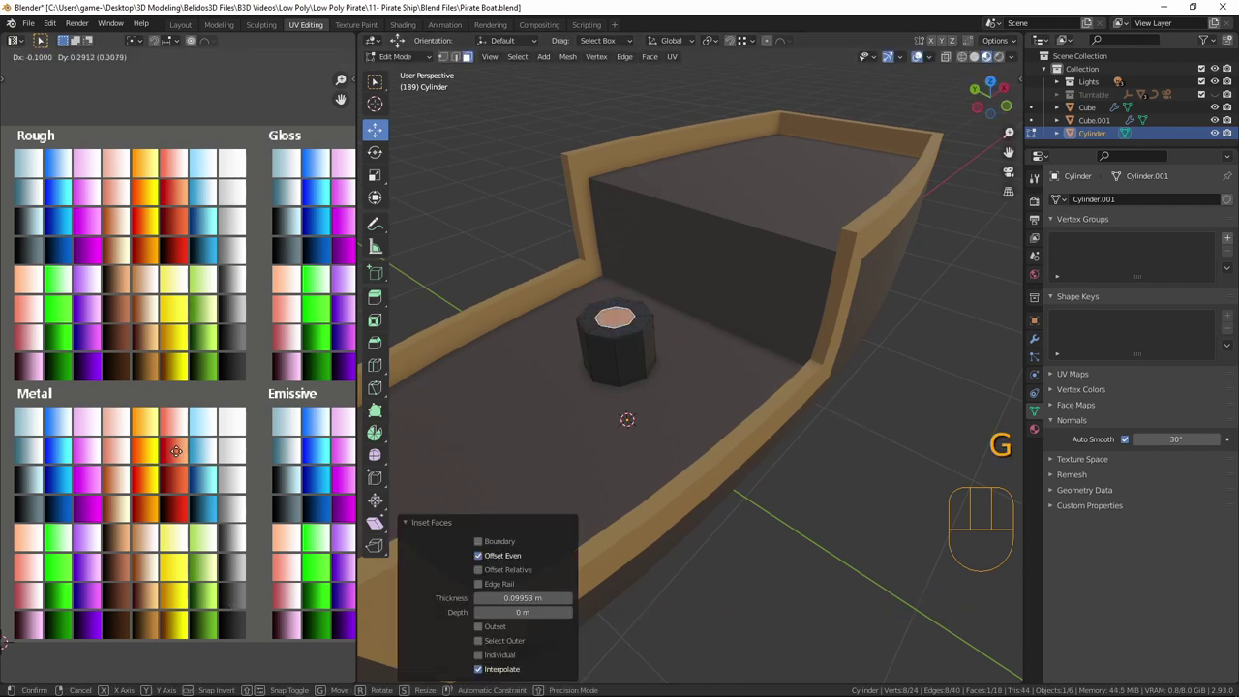
pyautogui.click(118, 376)
pyautogui.press('g')
pyautogui.press('g')
pyautogui.click(114, 383)
# - Extrude the inset top face upward about 5.83 m to form the mast
pyautogui.moveTo(714, 433); pyautogui.dragTo(715, 432, button='middle')
pyautogui.scroll(-8, 714, 433)
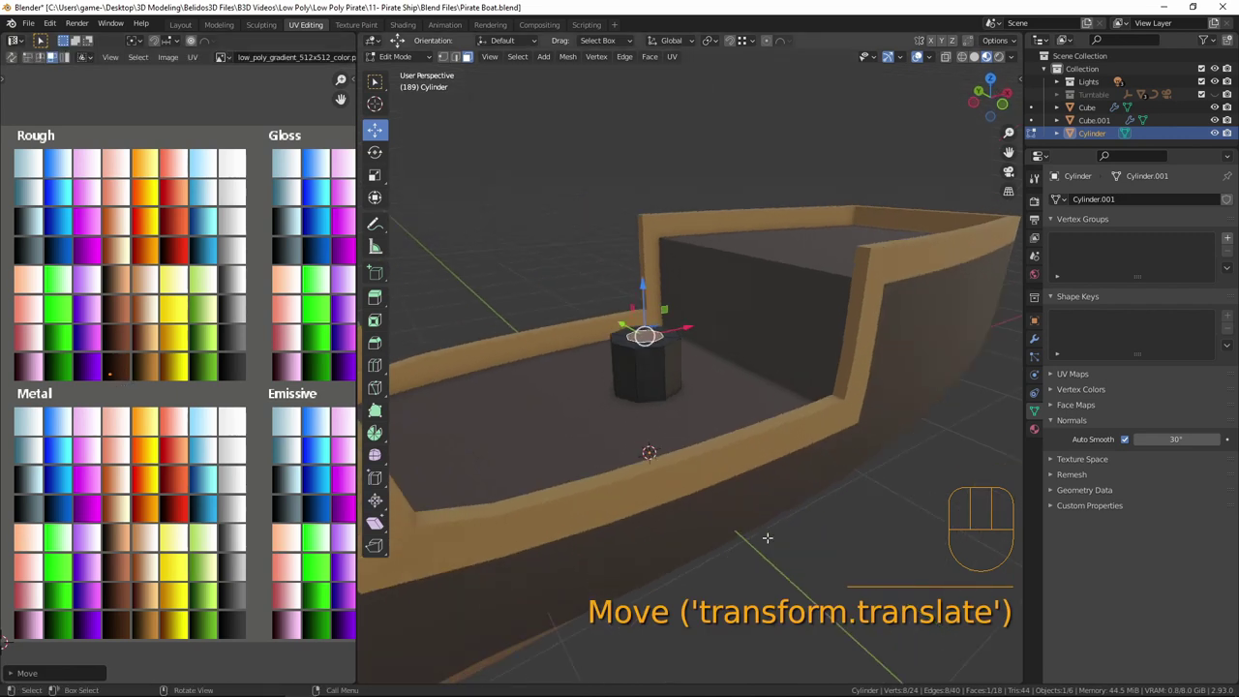
pyautogui.press('e')
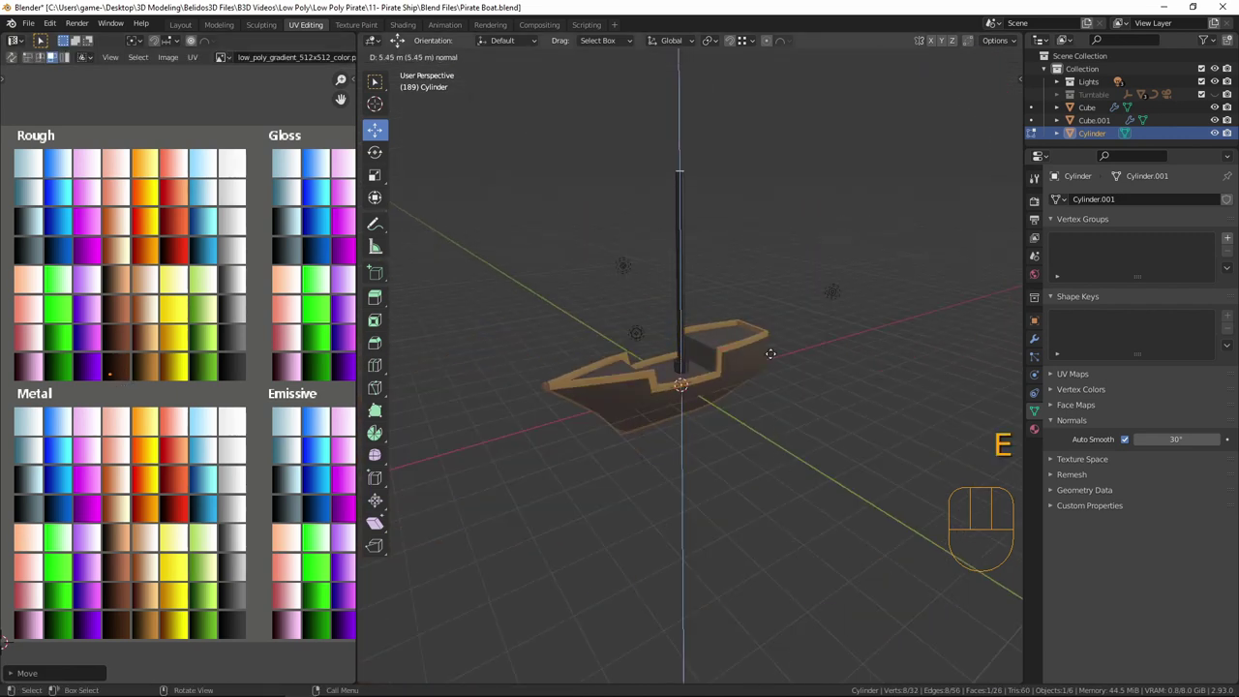
pyautogui.click(751, 341)
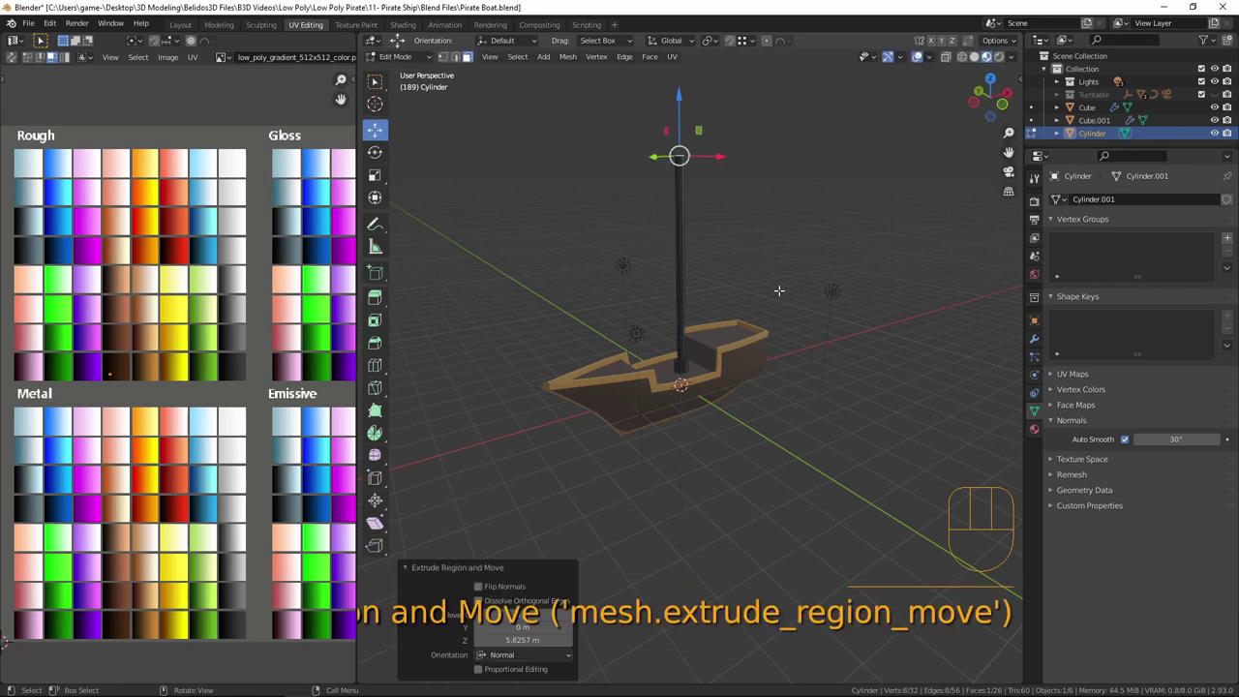
pyautogui.keyDown('shift'); pyautogui.moveTo(751, 340); pyautogui.dragTo(717, 380, button='middle'); pyautogui.keyUp('shift')
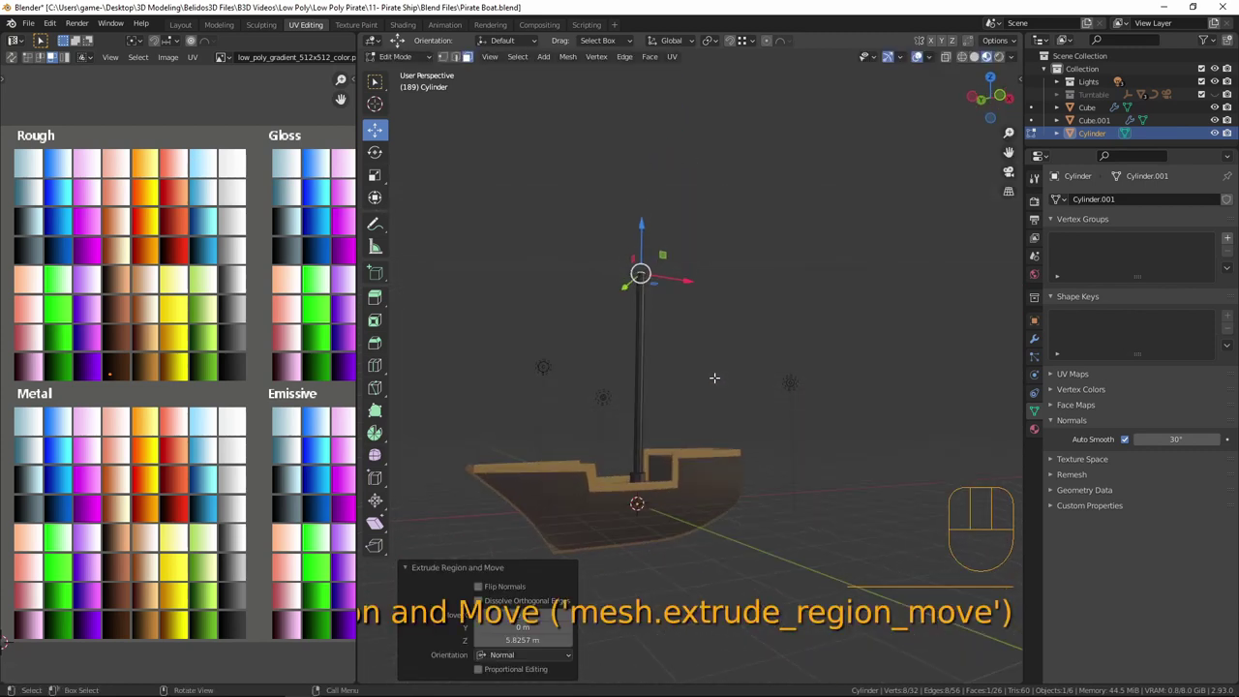
# - Scale the mast's top face down to about 0.417 to taper the mast
pyautogui.scroll(3, 717, 380)
pyautogui.press('s')
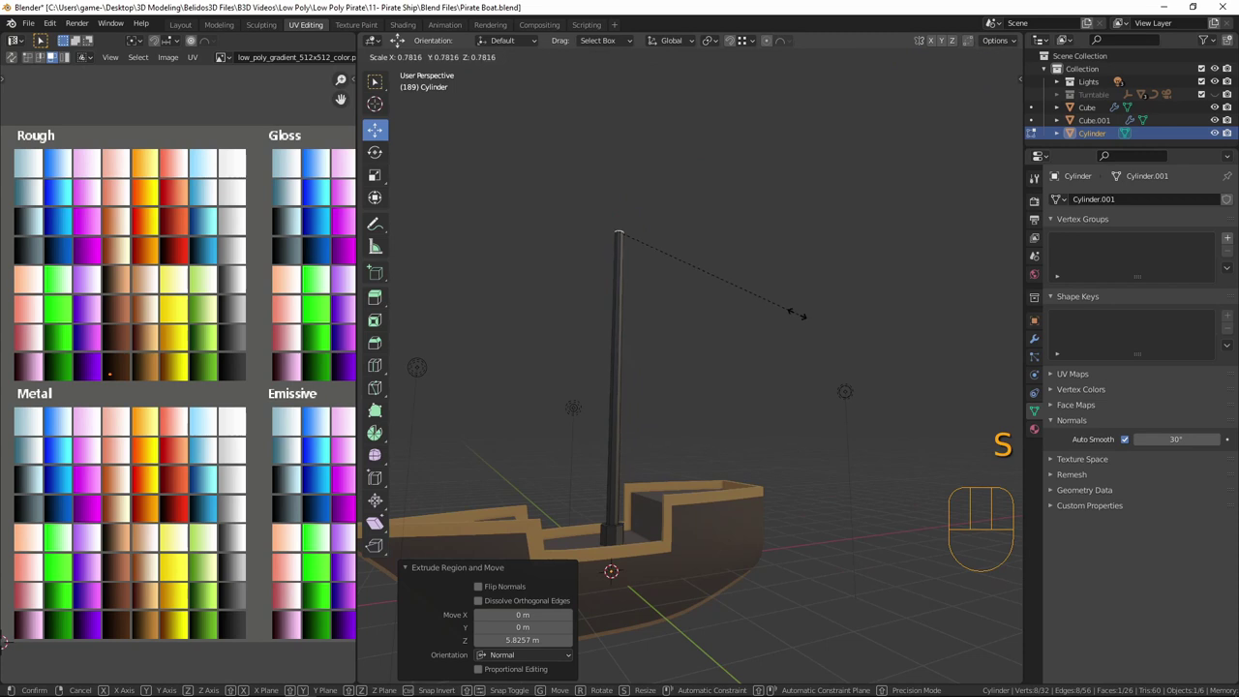
pyautogui.click(728, 272)
pyautogui.moveTo(714, 258); pyautogui.dragTo(650, 354, button='middle')
pyautogui.scroll(3, 656, 359)
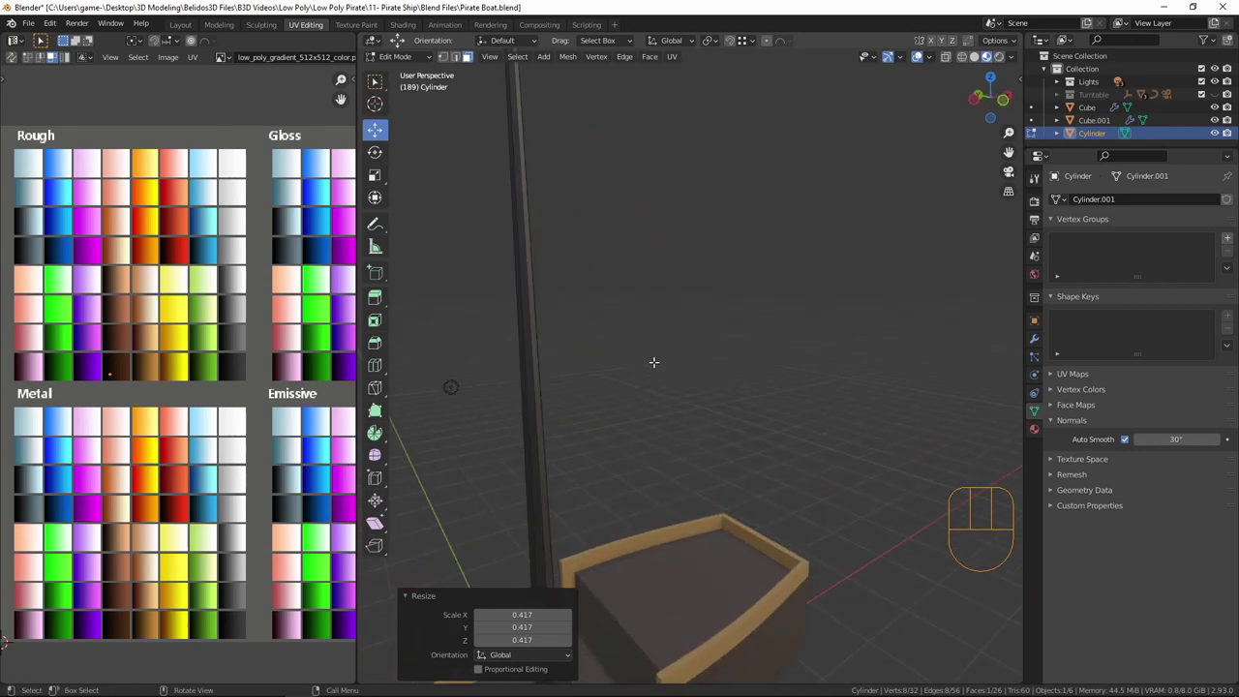
pyautogui.scroll(-2, 641, 343)
pyautogui.scroll(1, 643, 347)
# - Grow the selection to the mast's sides, scale their UVs to 0 and move them onto the Rough section's darkest brown swatch
pyautogui.press('ctrl+KP_Add')
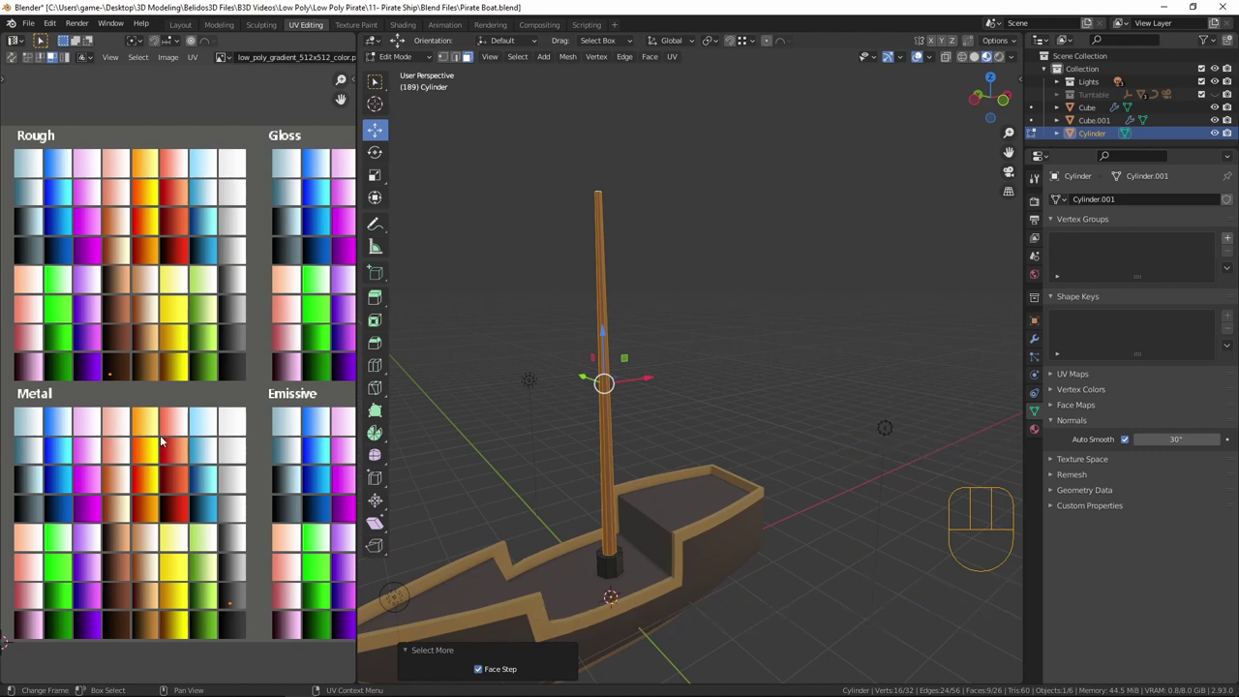
pyautogui.press('s')
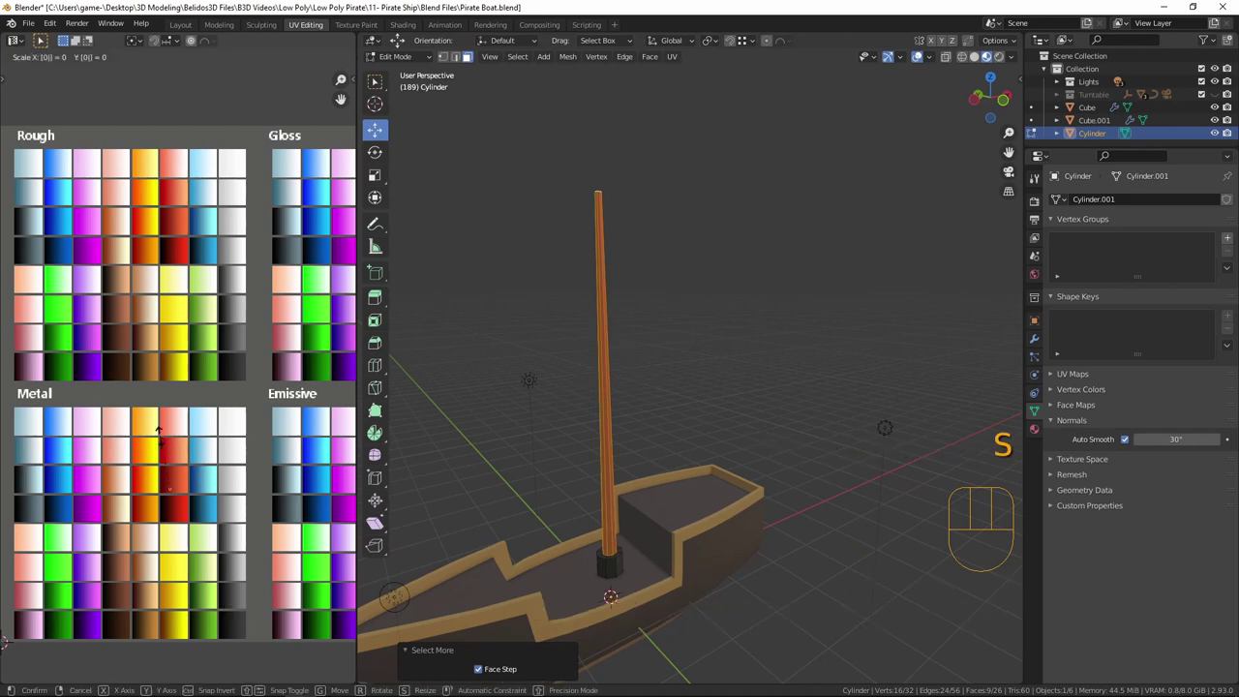
pyautogui.click(159, 436)
pyautogui.press('g')
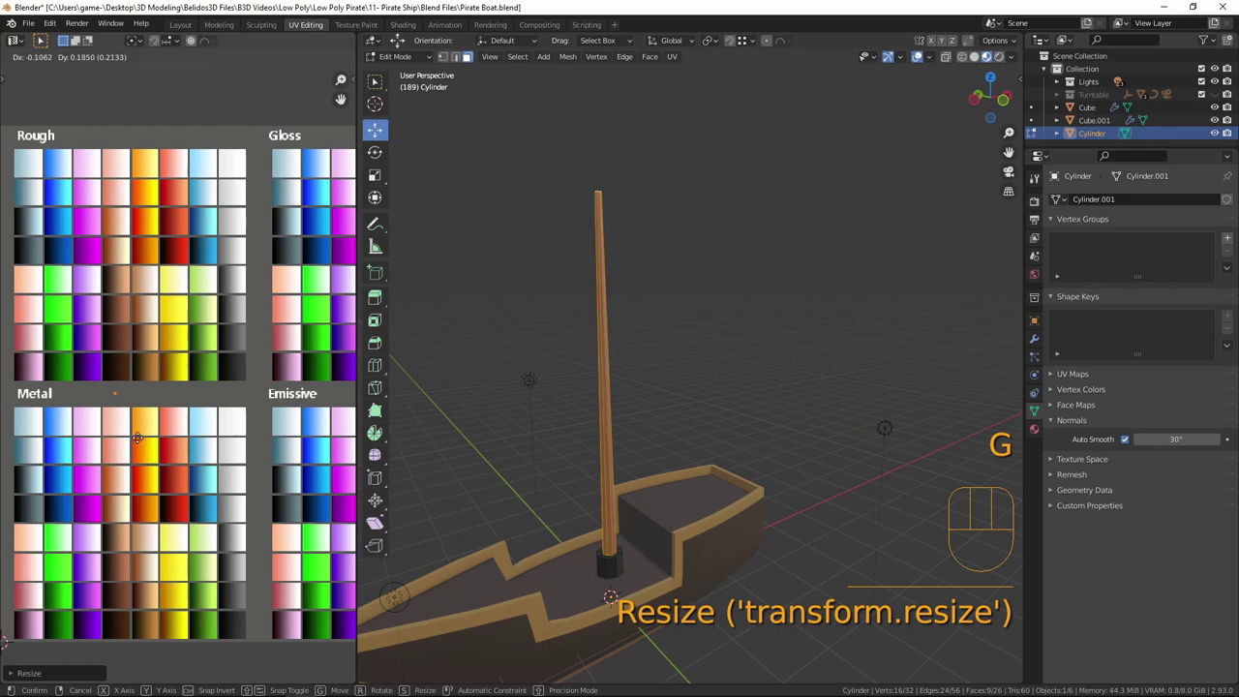
pyautogui.click(142, 445)
pyautogui.press('g')
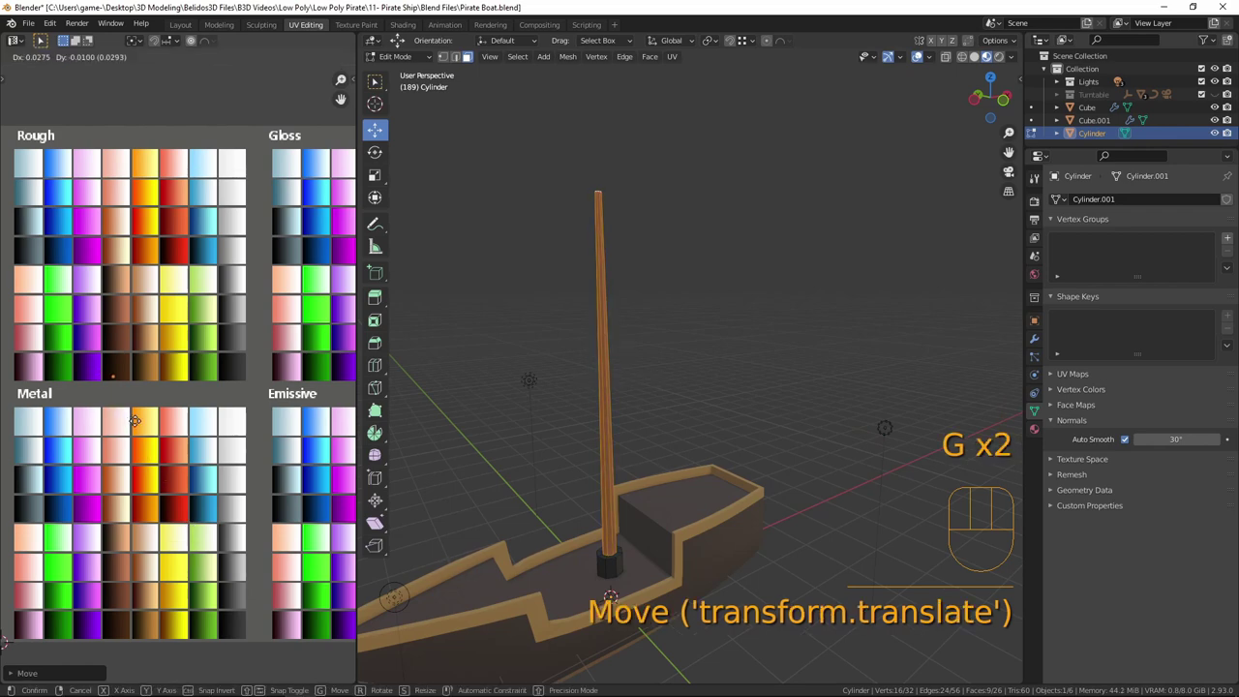
pyautogui.click(133, 426)
pyautogui.press('Tab')
pyautogui.moveTo(620, 493); pyautogui.dragTo(627, 474, button='middle')
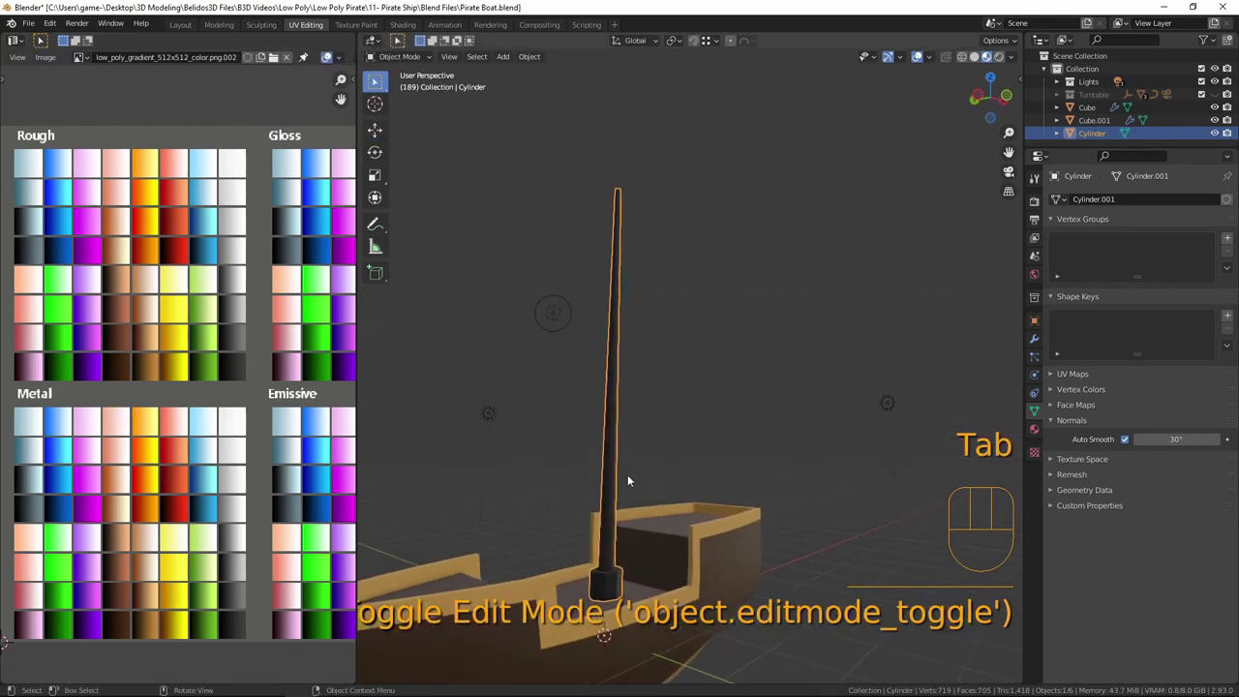
# - Select the ring of side faces on the mast's base block and duplicate it in place
pyautogui.press('a')
pyautogui.press('a')
pyautogui.keyDown('shift'); pyautogui.moveTo(659, 536); pyautogui.dragTo(678, 469, button='middle'); pyautogui.keyUp('shift')
pyautogui.scroll(3, 676, 471)
pyautogui.keyDown('shift'); pyautogui.moveTo(555, 535); pyautogui.dragTo(750, 475, button='middle'); pyautogui.keyUp('shift')
pyautogui.press('Tab')
pyautogui.keyDown('alt'); pyautogui.click(662, 484); pyautogui.keyUp('alt')
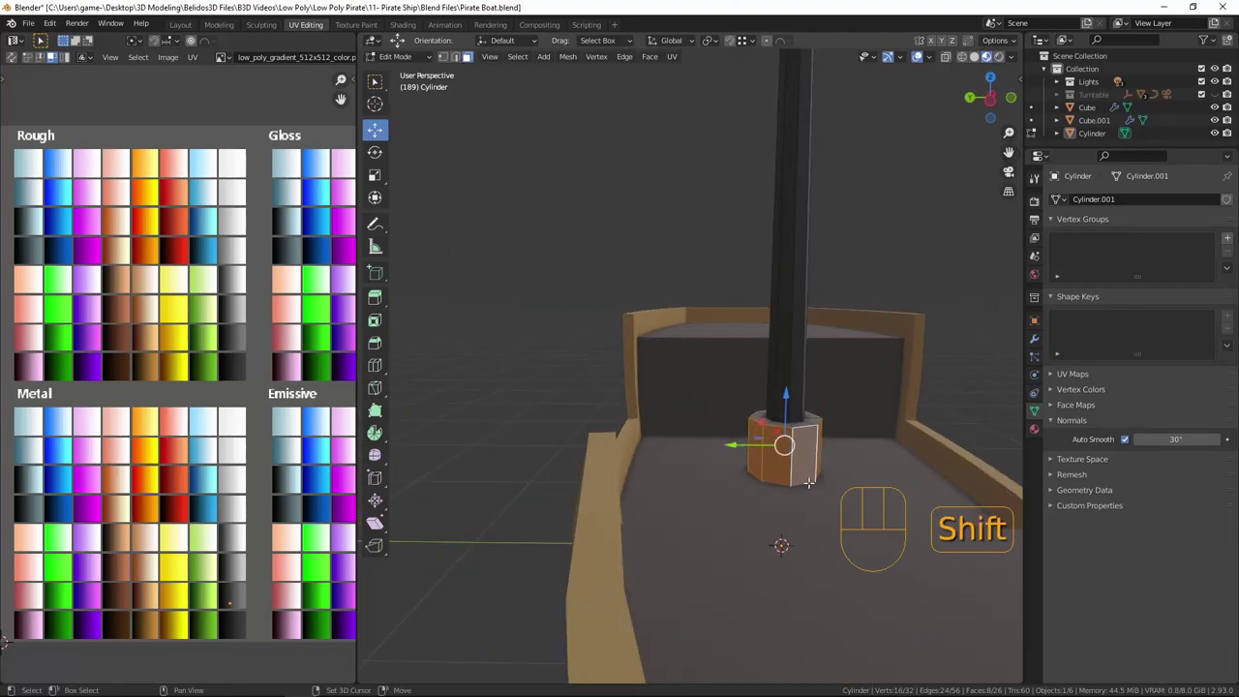
pyautogui.hotkey('shift', 'd')
pyautogui.rightClick(730, 273)
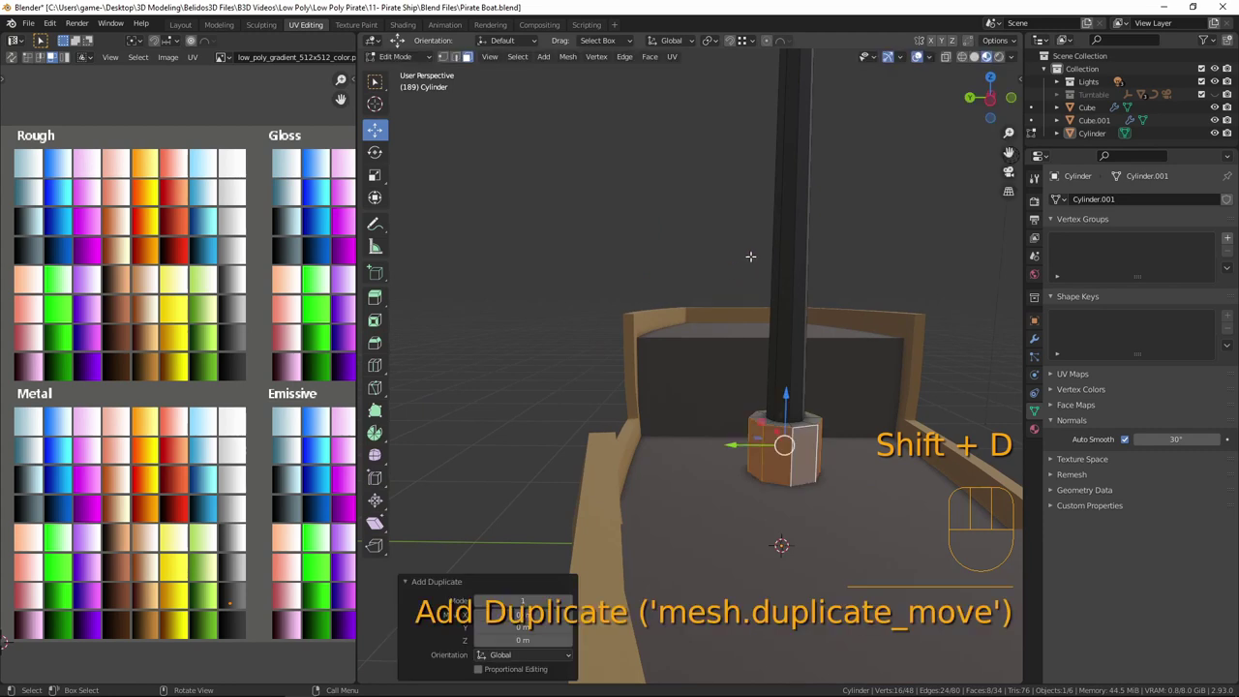
# - Rotate the duplicated face ring 90° about the X axis
pyautogui.press('r')
pyautogui.press('y')
pyautogui.write('x')
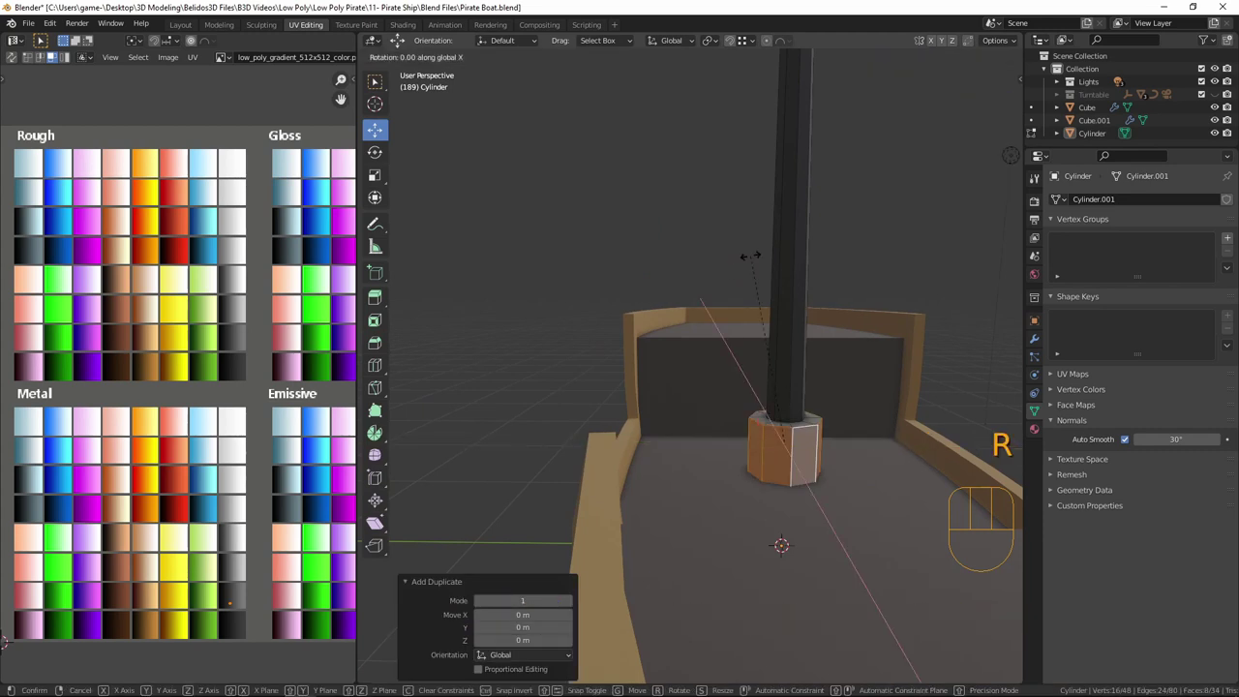
pyautogui.write('90')
pyautogui.press('Return')
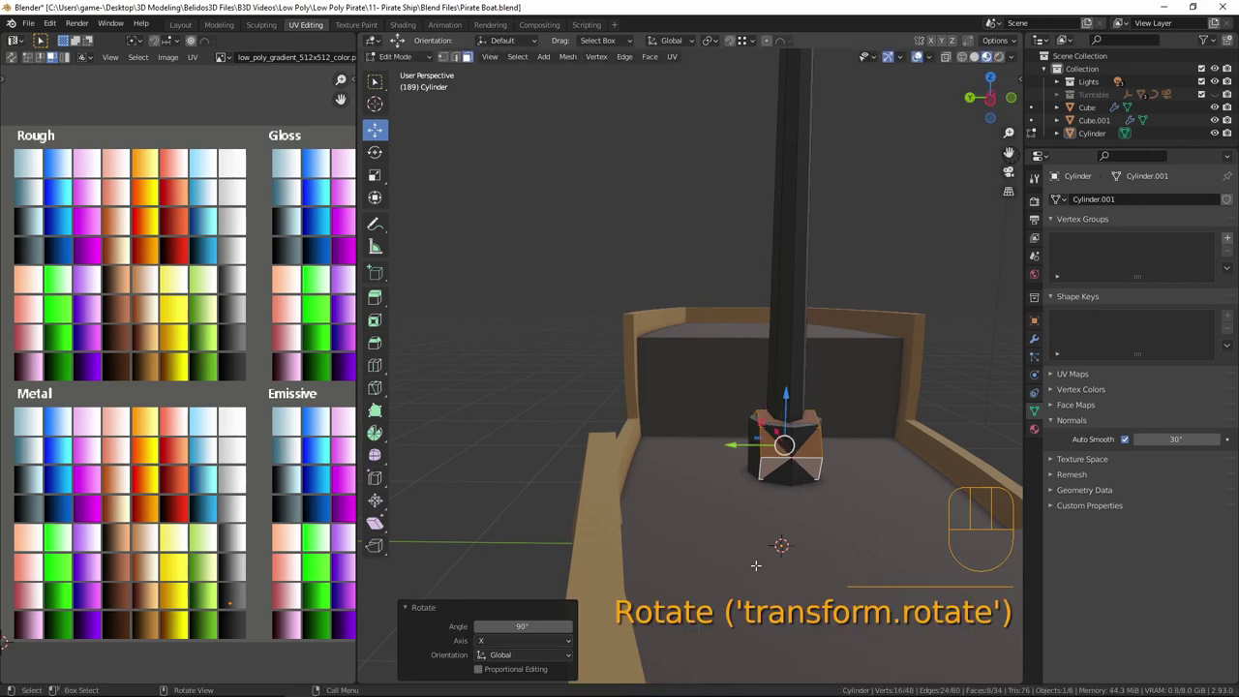
# - Move the duplicated face ring up the mast along Z by about 2 m, plus a further 2.88 m
pyautogui.press('g')
pyautogui.click(786, 229)
pyautogui.scroll(-3, 786, 229)
pyautogui.keyDown('shift'); pyautogui.moveTo(786, 230); pyautogui.dragTo(697, 440, button='middle'); pyautogui.keyUp('shift')
pyautogui.scroll(4, 764, 290)
pyautogui.scroll(-2, 652, 445)
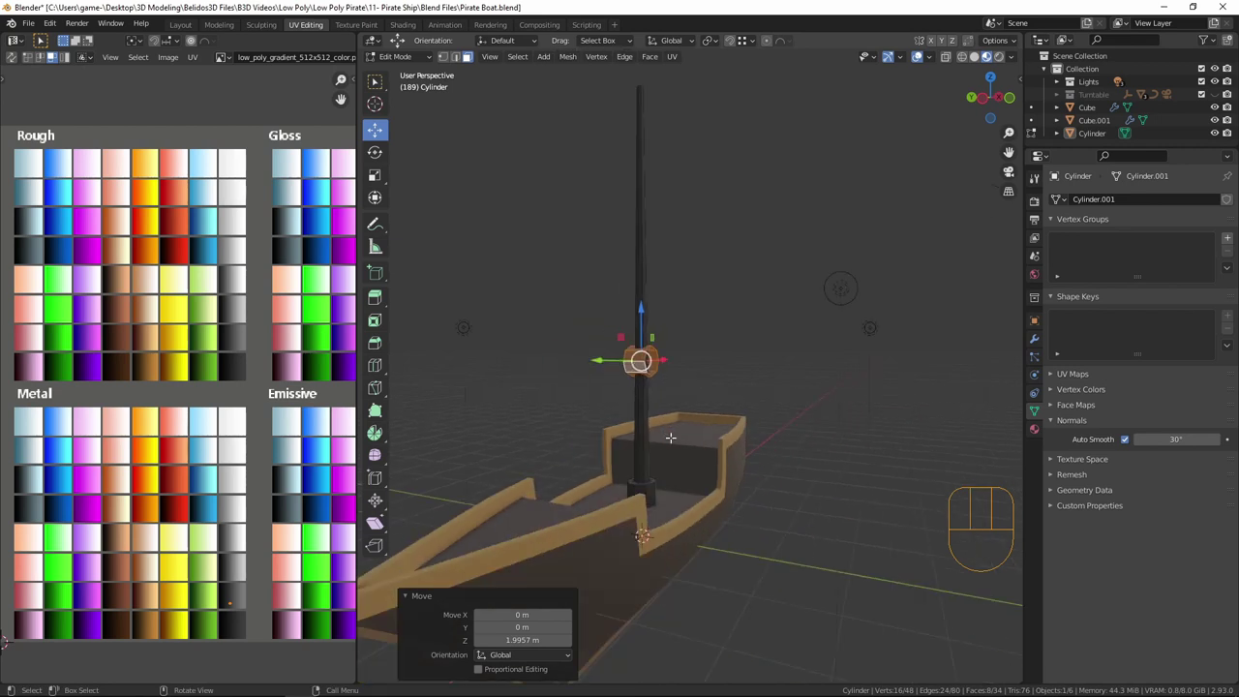
pyautogui.press('g')
pyautogui.press('z')
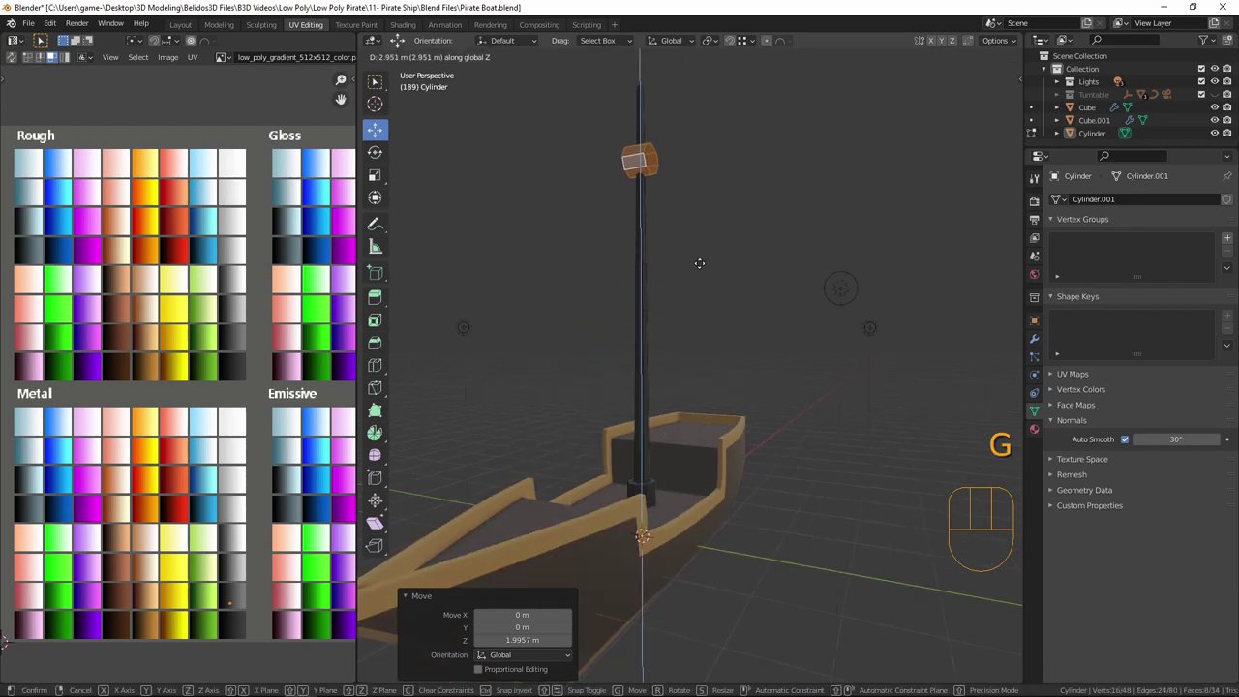
pyautogui.click(722, 303)
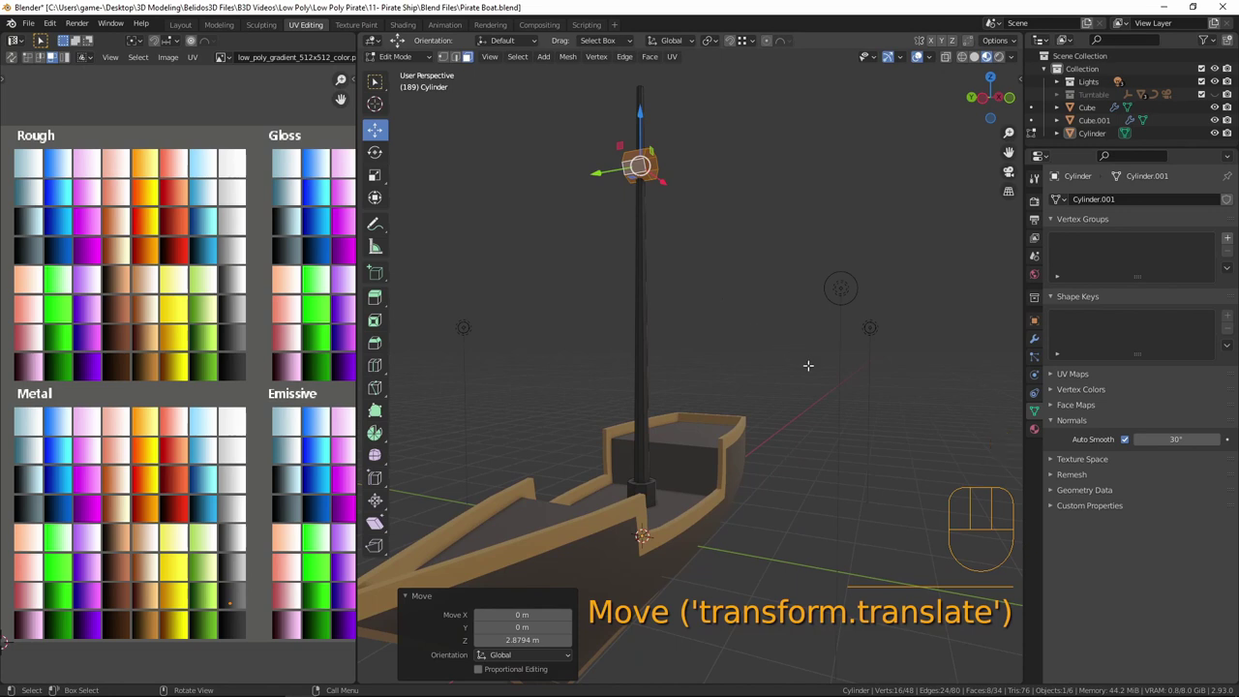
# - Scale the raised ring uniformly to about 0.296 and again to about 0.816 so it matches the mast's thickness
pyautogui.press('s')
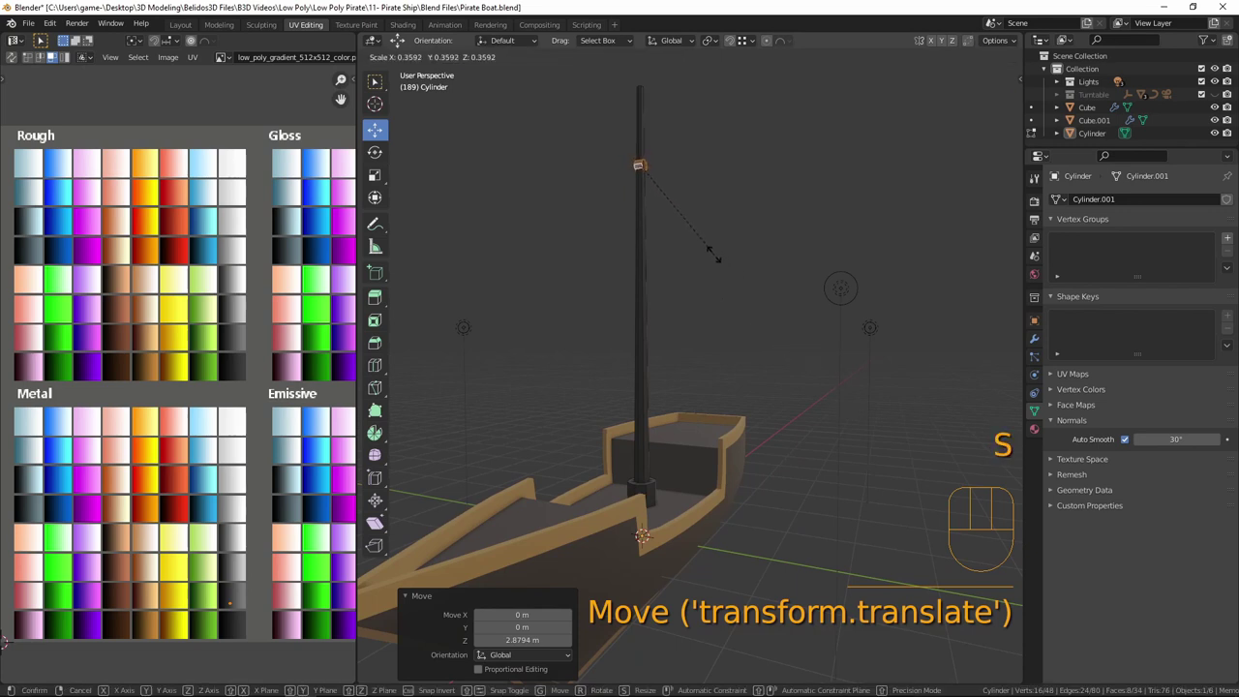
pyautogui.click(724, 237)
pyautogui.scroll(5, 678, 193)
pyautogui.keyDown('shift'); pyautogui.moveTo(664, 172); pyautogui.dragTo(715, 468, button='middle'); pyautogui.keyUp('shift')
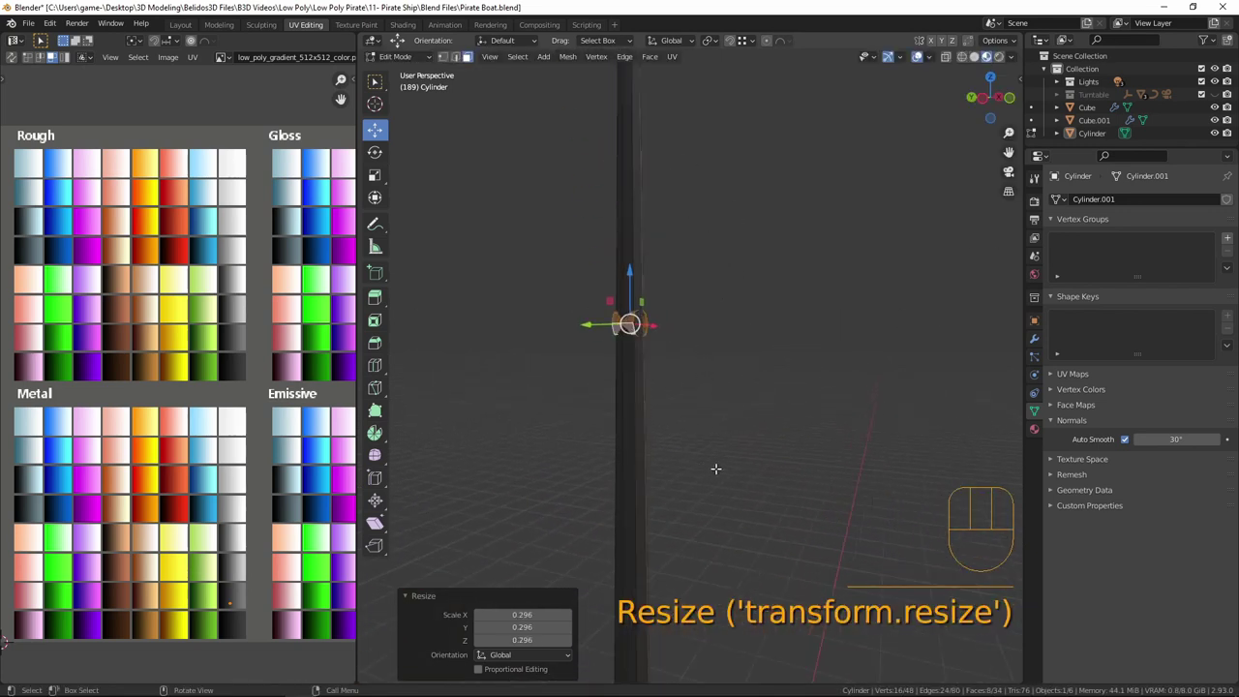
pyautogui.scroll(3, 715, 468)
pyautogui.keyDown('shift'); pyautogui.moveTo(680, 418); pyautogui.dragTo(710, 420, button='middle'); pyautogui.keyUp('shift')
pyautogui.press('s')
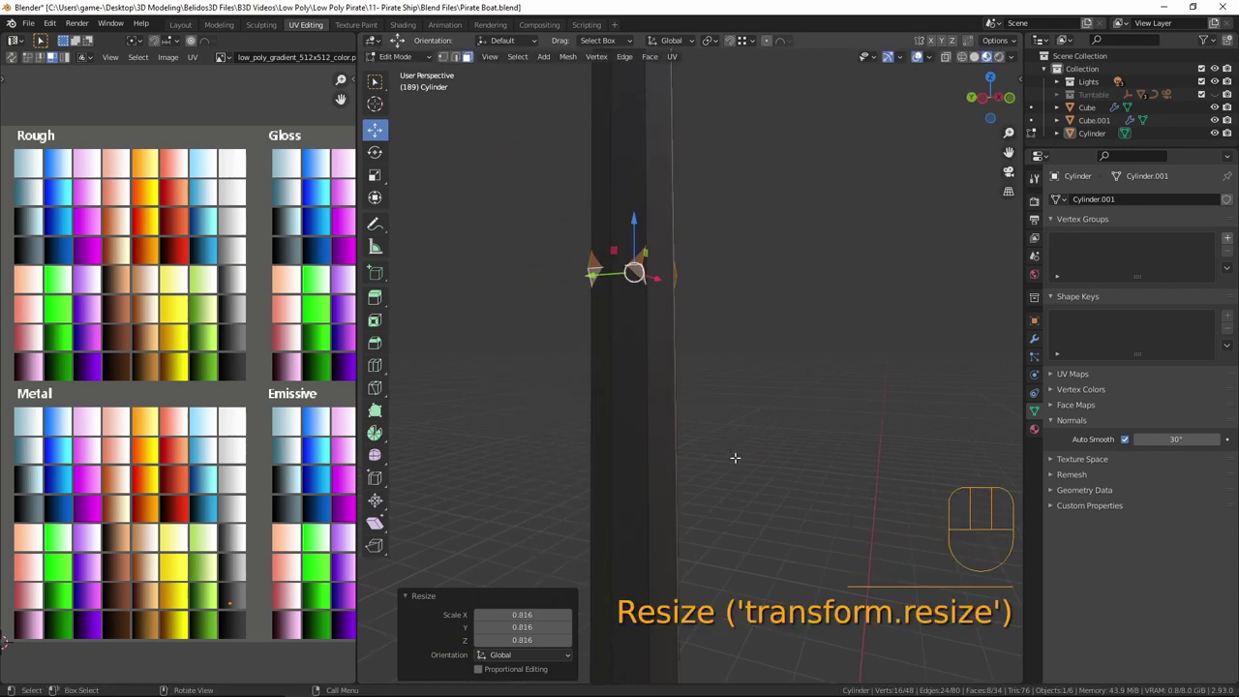
pyautogui.click(735, 458)
# - Try stretching the small ring along the X axis and undo the scaling
pyautogui.scroll(-3, 742, 446)
pyautogui.scroll(-4, 731, 449)
pyautogui.press('s')
pyautogui.press('x')
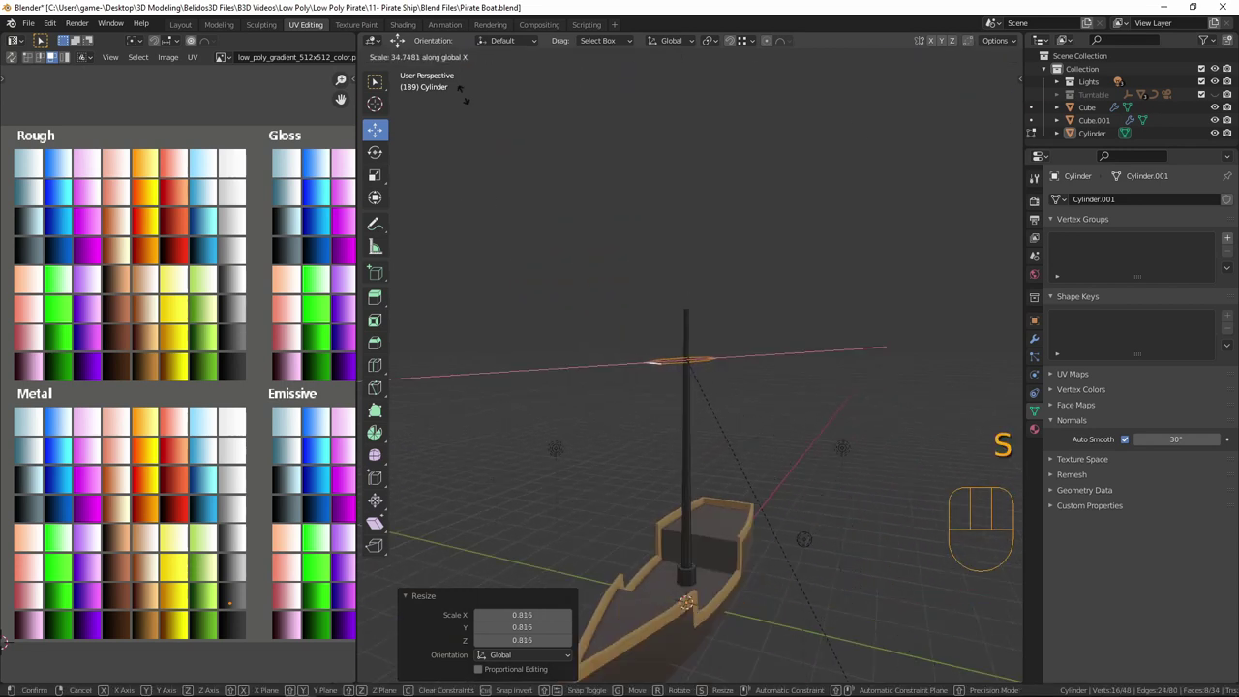
pyautogui.click(523, 322)
pyautogui.moveTo(716, 243); pyautogui.dragTo(755, 296, button='middle')
pyautogui.hotkey('ctrl', 'z')
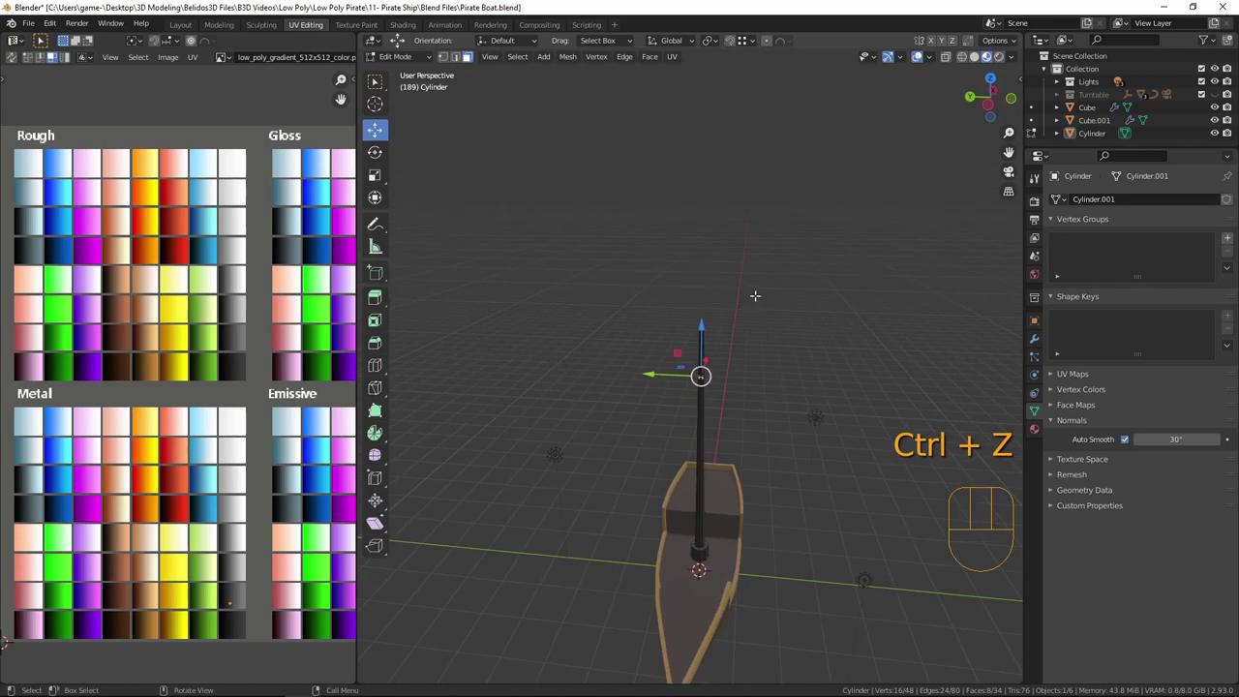
# - Scale the small ring along Y by about -64.28 to form a long yard across the mast
pyautogui.press('s')
pyautogui.press('y')
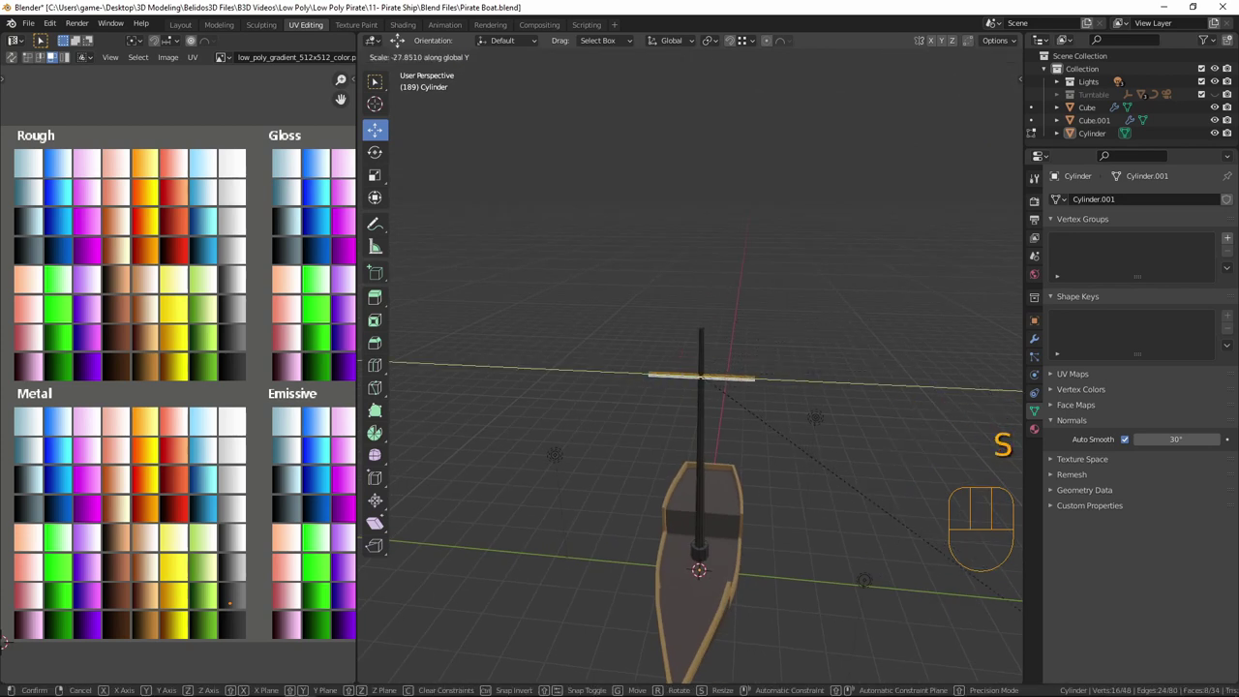
pyautogui.click(987, 610)
# - Add two evenly spaced loop cuts across the yard, leaving them without any slide
pyautogui.scroll(2, 672, 430)
pyautogui.keyDown('shift'); pyautogui.moveTo(695, 444); pyautogui.dragTo(718, 387, button='middle'); pyautogui.keyUp('shift')
pyautogui.hotkey('ctrl', 'r')
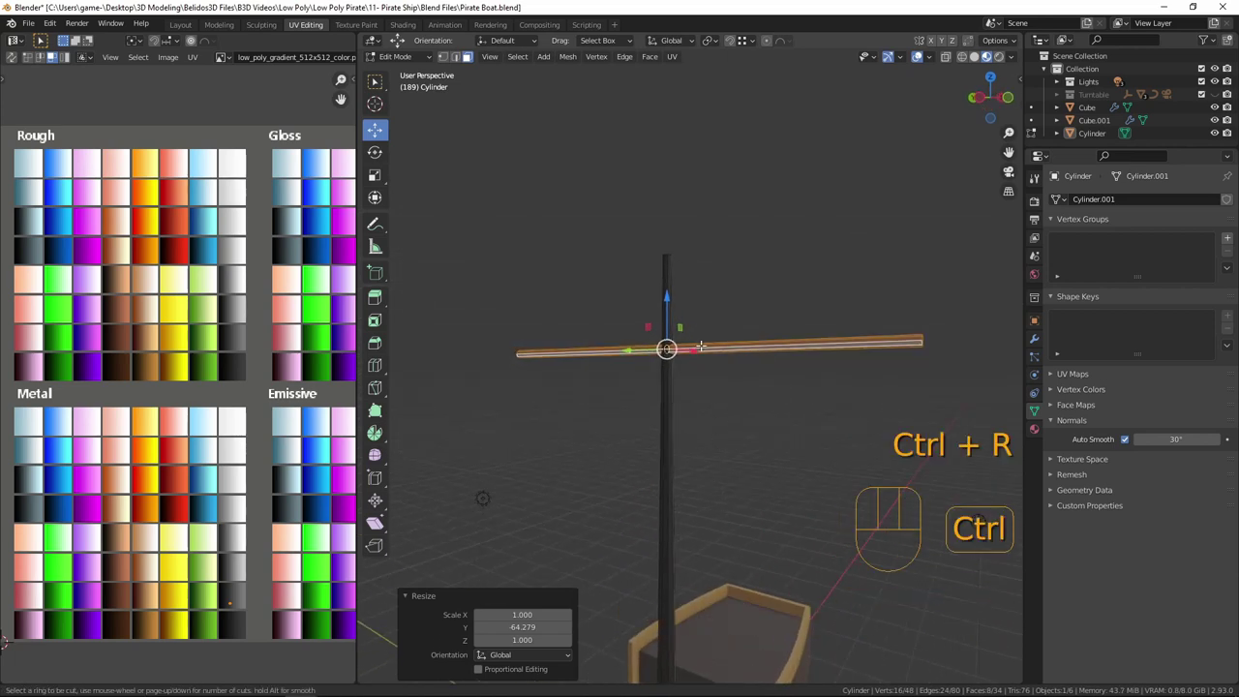
pyautogui.scroll(1, 700, 345)
pyautogui.click(700, 345)
pyautogui.rightClick(699, 346)
# - Select the edge loops at both ends of the yard and scale them to about 0.44, excluding the Y axis
pyautogui.moveTo(700, 345); pyautogui.dragTo(800, 298, button='middle')
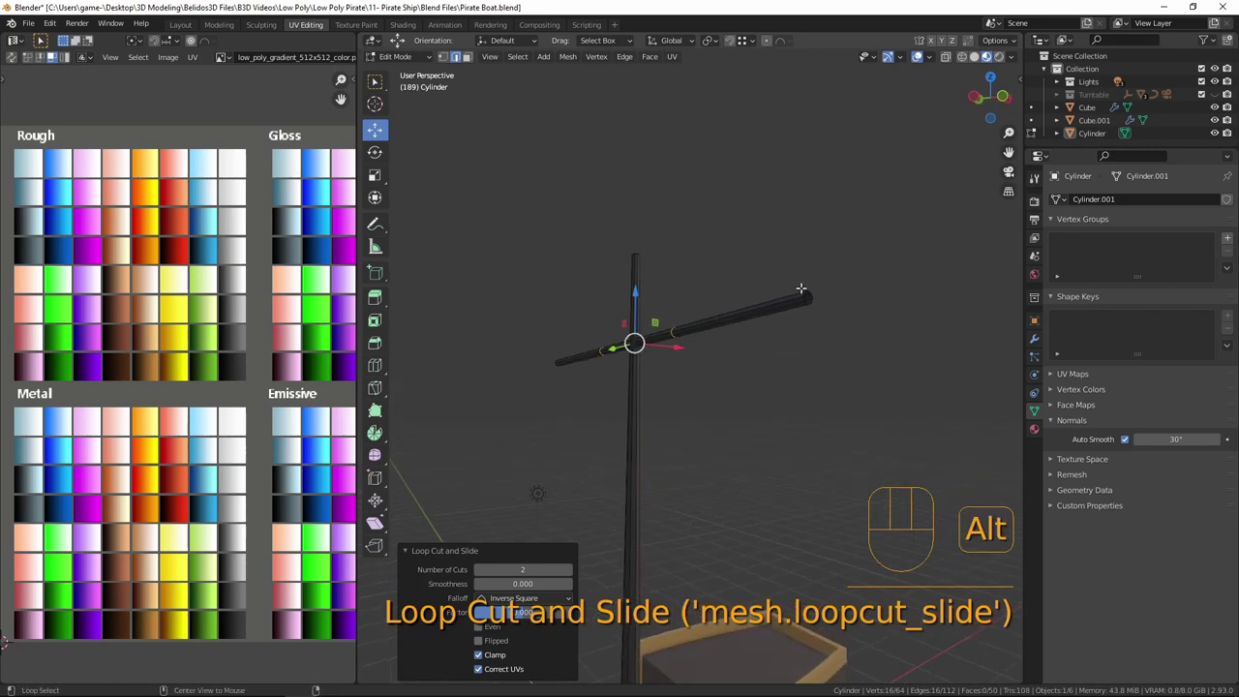
pyautogui.keyDown('alt'); pyautogui.click(802, 293); pyautogui.keyUp('alt')
pyautogui.keyDown('alt'); pyautogui.click(811, 302); pyautogui.keyUp('alt')
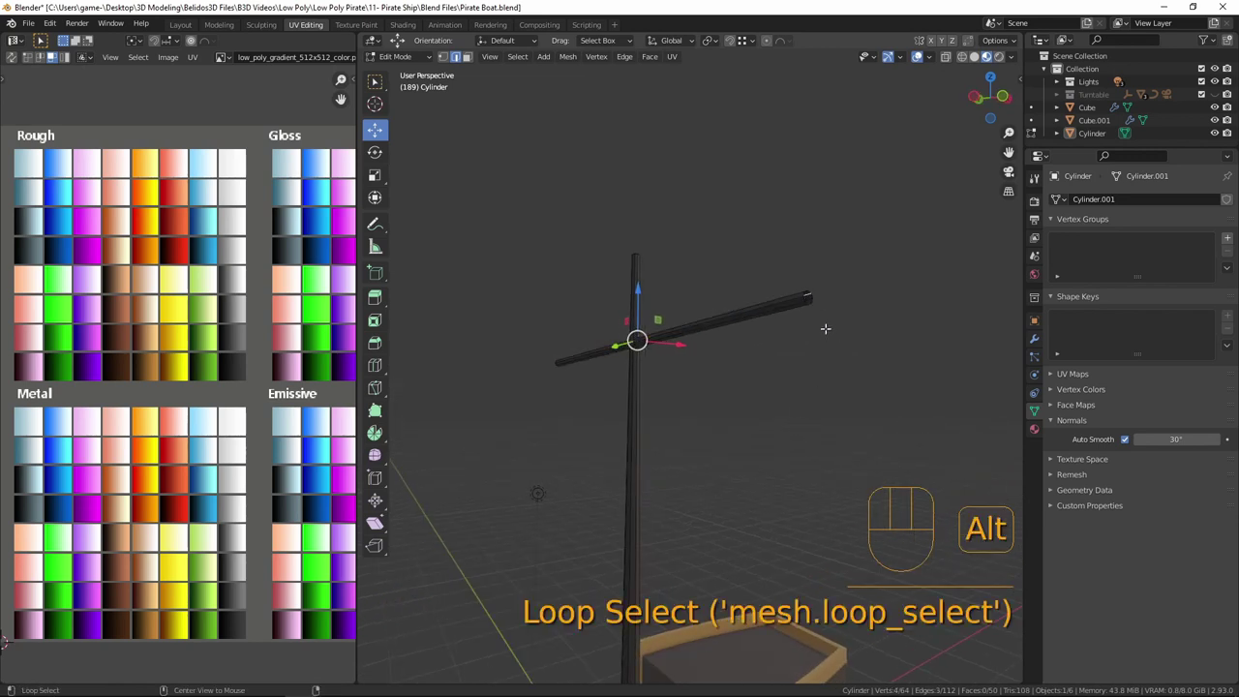
pyautogui.keyDown('alt'); pyautogui.click(805, 297); pyautogui.keyUp('alt')
pyautogui.moveTo(804, 297); pyautogui.dragTo(830, 347, button='middle')
pyautogui.hotkey('shift', 'alt')
pyautogui.keyDown('alt'); pyautogui.keyDown('shift'); pyautogui.click(819, 276); pyautogui.keyUp('shift'); pyautogui.keyUp('alt')
pyautogui.moveTo(819, 276); pyautogui.dragTo(846, 367, button='middle')
pyautogui.press('s')
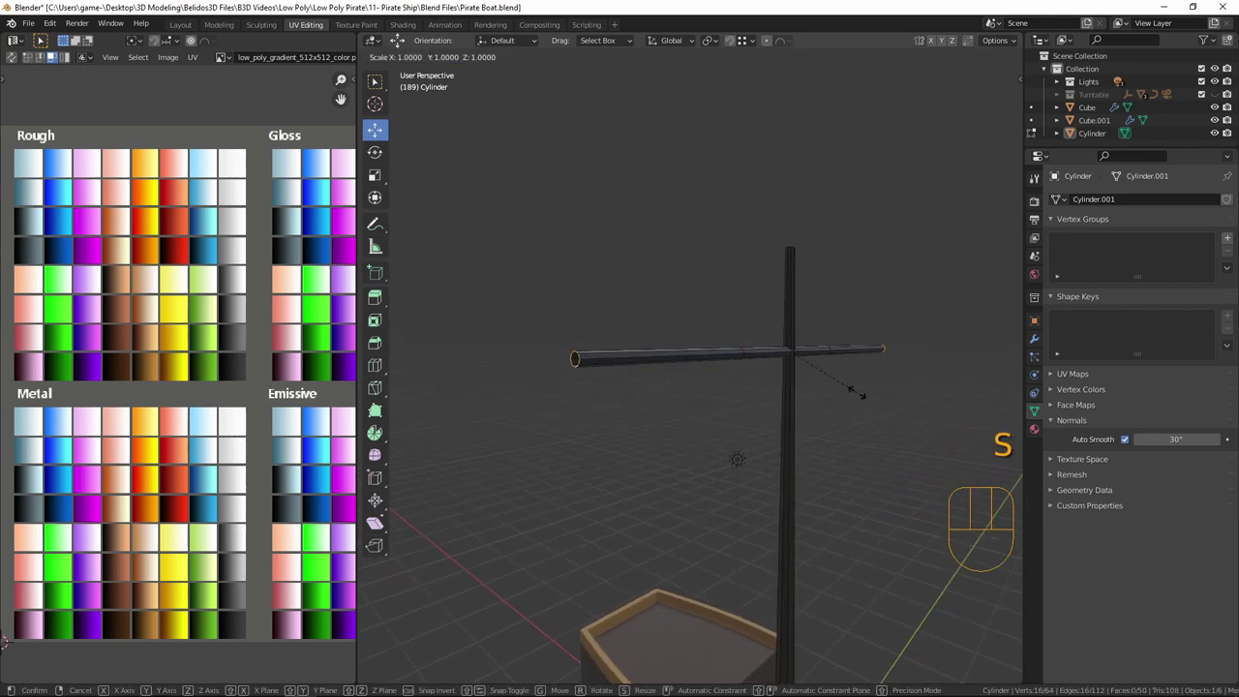
pyautogui.press('shift')
pyautogui.hotkey('shift', 'y')
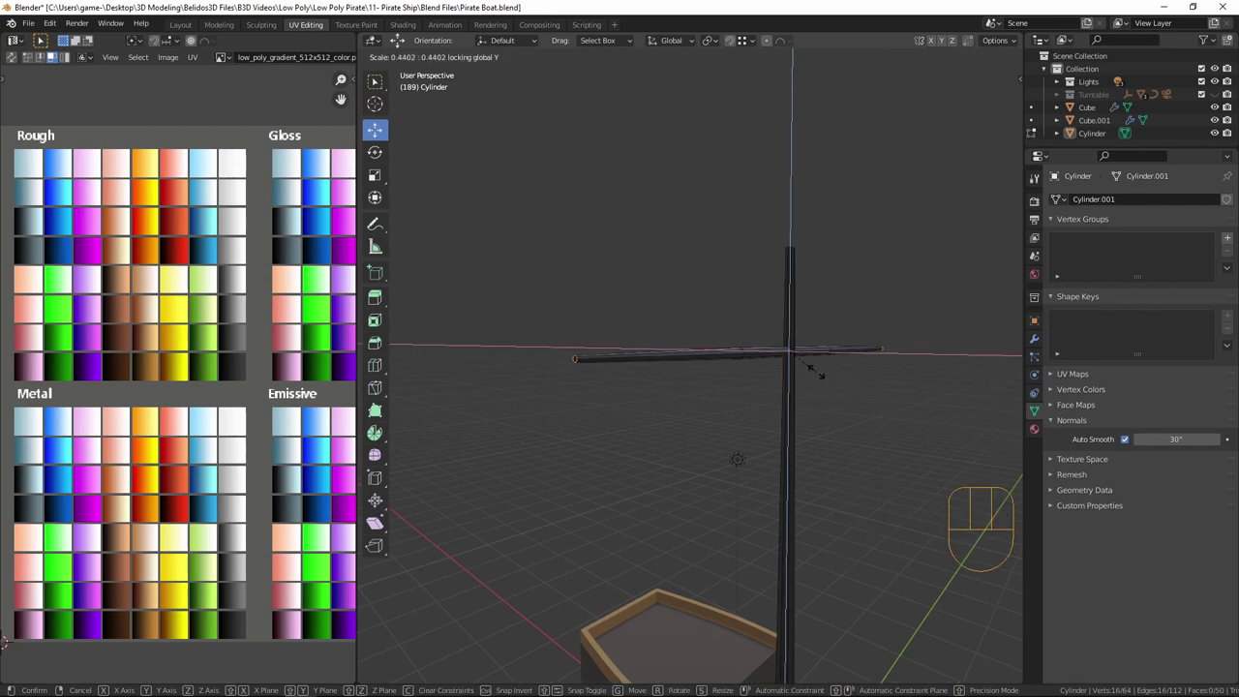
pyautogui.click(813, 371)
# - Fill the open edge loops at both tips of the yard with faces
pyautogui.moveTo(675, 362); pyautogui.dragTo(696, 359, button='middle')
pyautogui.press('alt')
pyautogui.keyDown('alt'); pyautogui.click(575, 318); pyautogui.keyUp('alt')
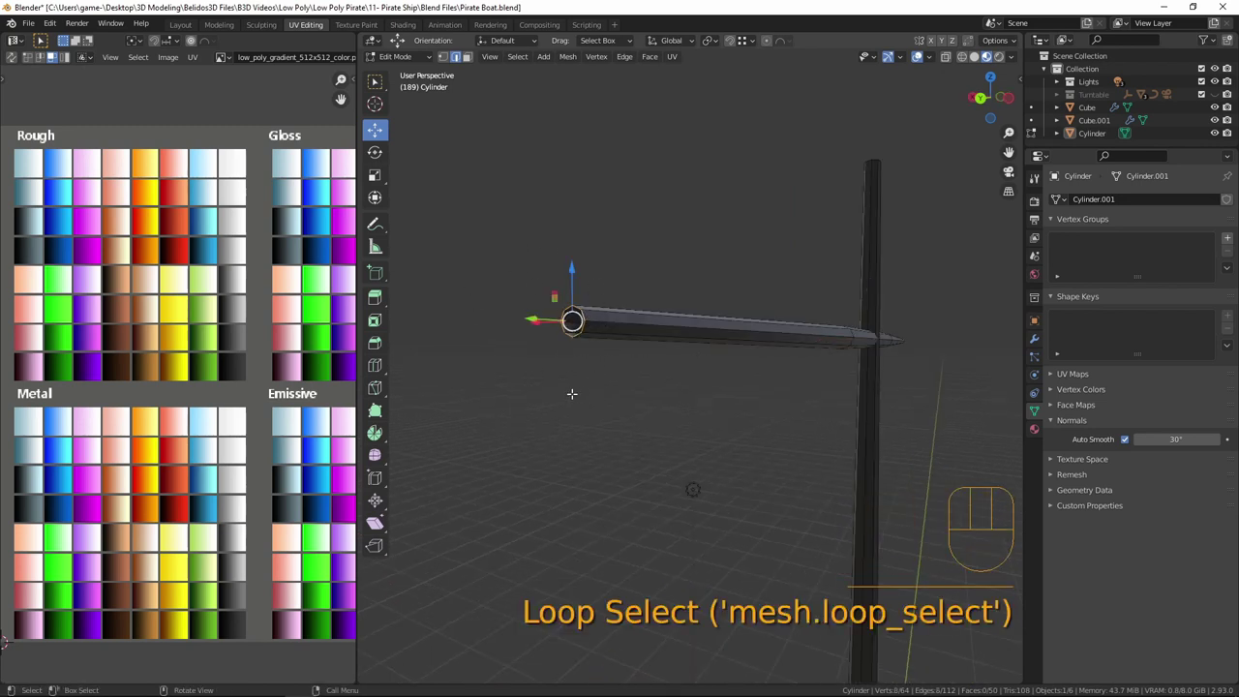
pyautogui.moveTo(586, 368); pyautogui.dragTo(625, 368, button='middle')
pyautogui.press('alt')
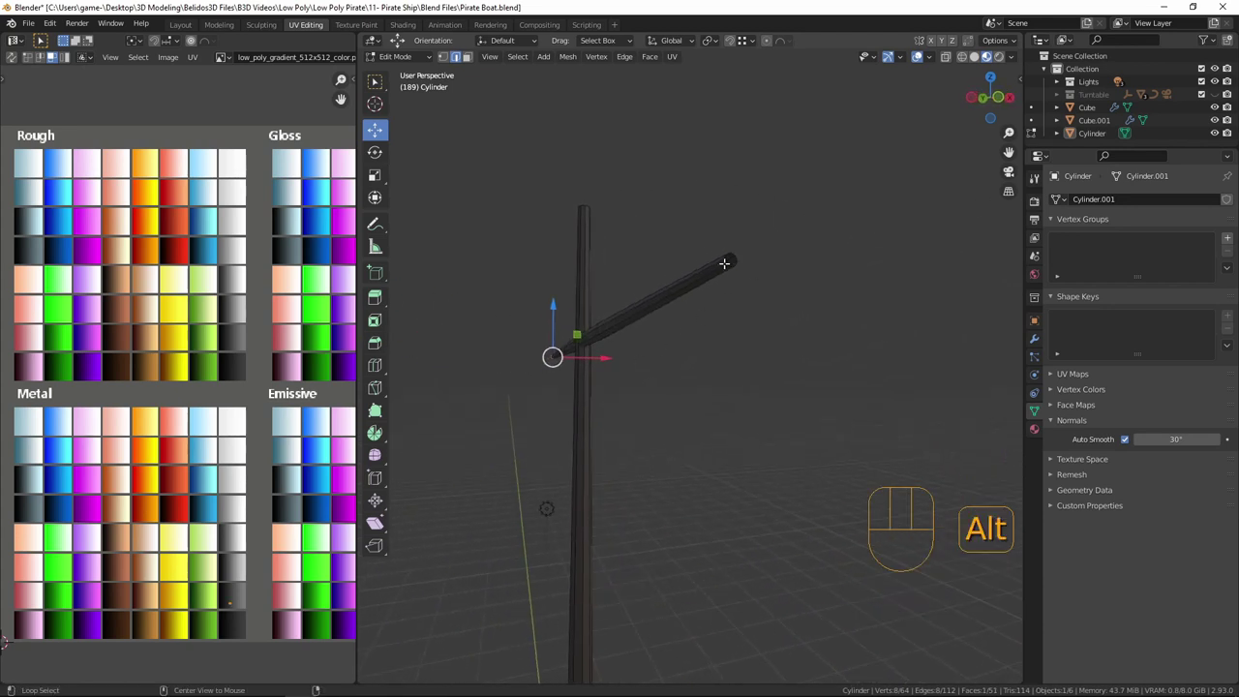
pyautogui.keyDown('alt'); pyautogui.click(726, 261); pyautogui.keyUp('alt')
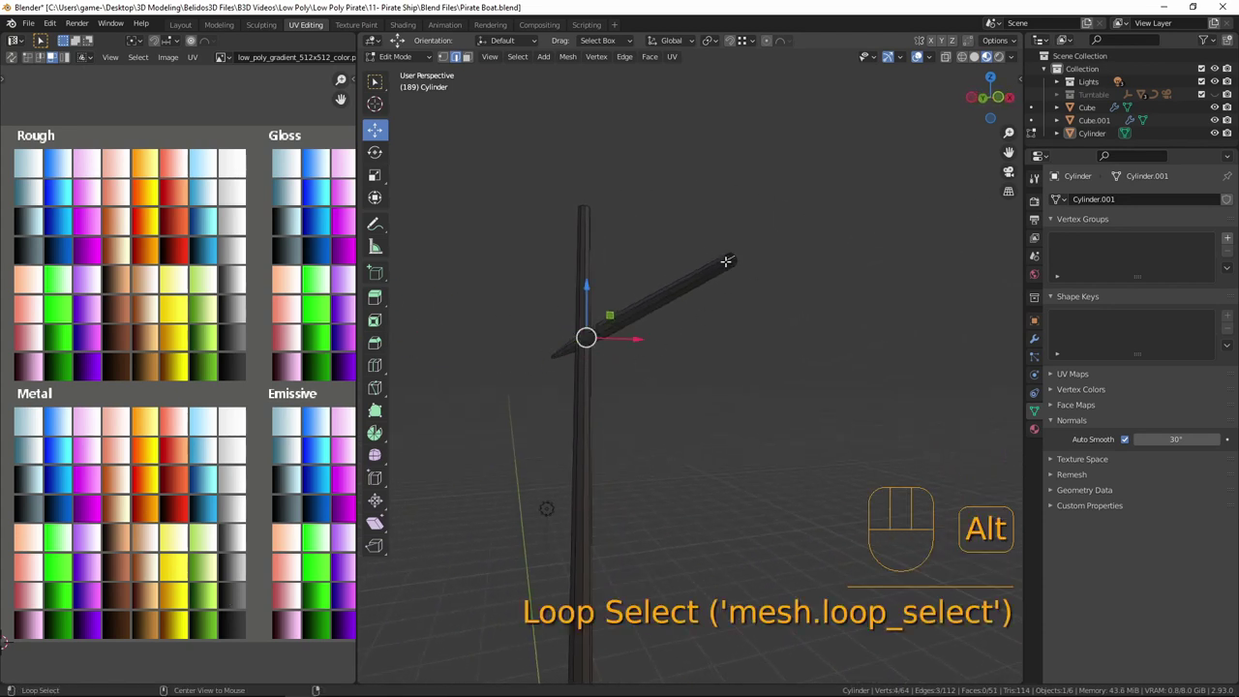
pyautogui.keyDown('alt'); pyautogui.keyDown('shift'); pyautogui.click(728, 261); pyautogui.keyUp('shift'); pyautogui.keyUp('alt')
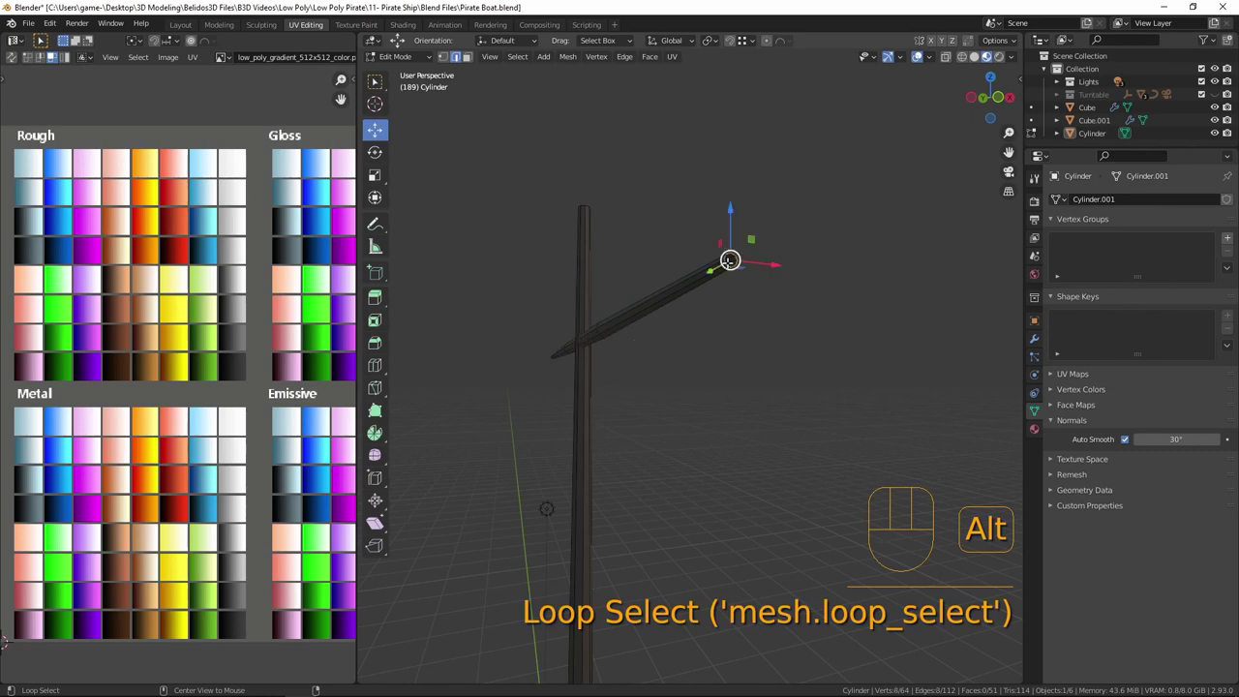
pyautogui.press('f')
# - Select the whole linked yard and move it about -0.05 m along X, off the mast's centre
pyautogui.moveTo(655, 345); pyautogui.dragTo(736, 343, button='middle')
pyautogui.press('l')
pyautogui.press('g')
pyautogui.press('x')
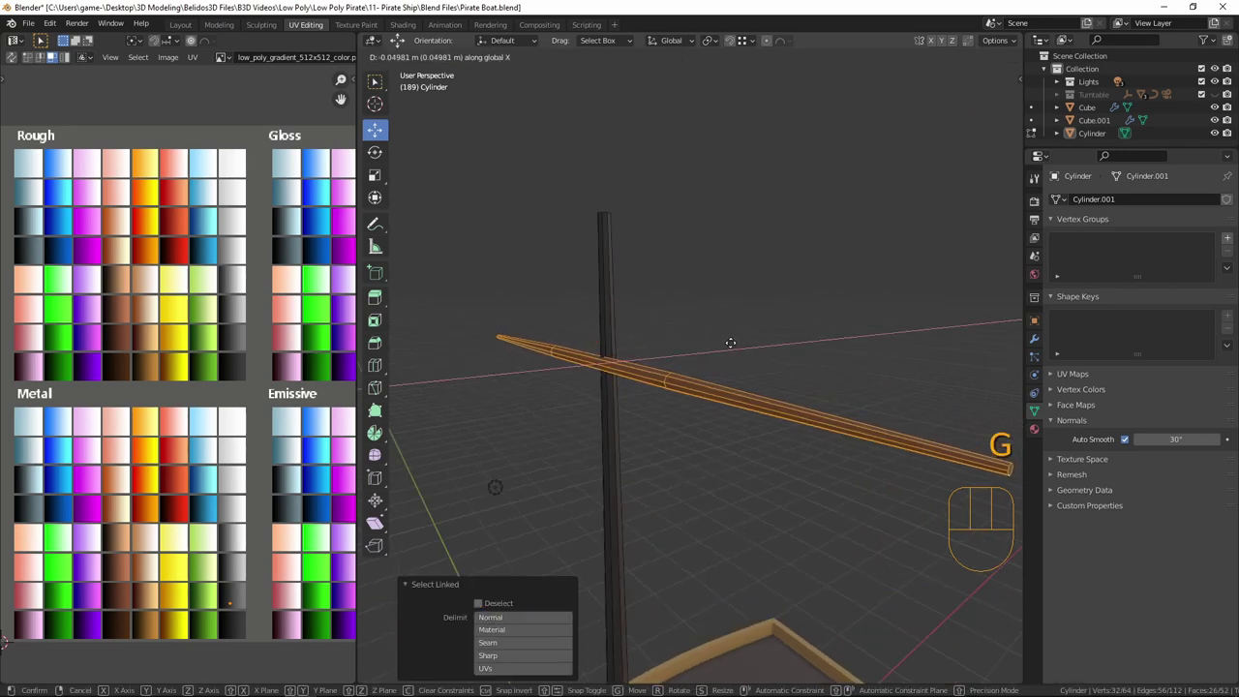
pyautogui.click(729, 342)
# - Lengthen the yard by scaling it about 1.2 along Y, and return to Object Mode
pyautogui.moveTo(730, 342); pyautogui.dragTo(769, 369, button='middle')
pyautogui.moveTo(671, 354); pyautogui.dragTo(739, 369, button='middle')
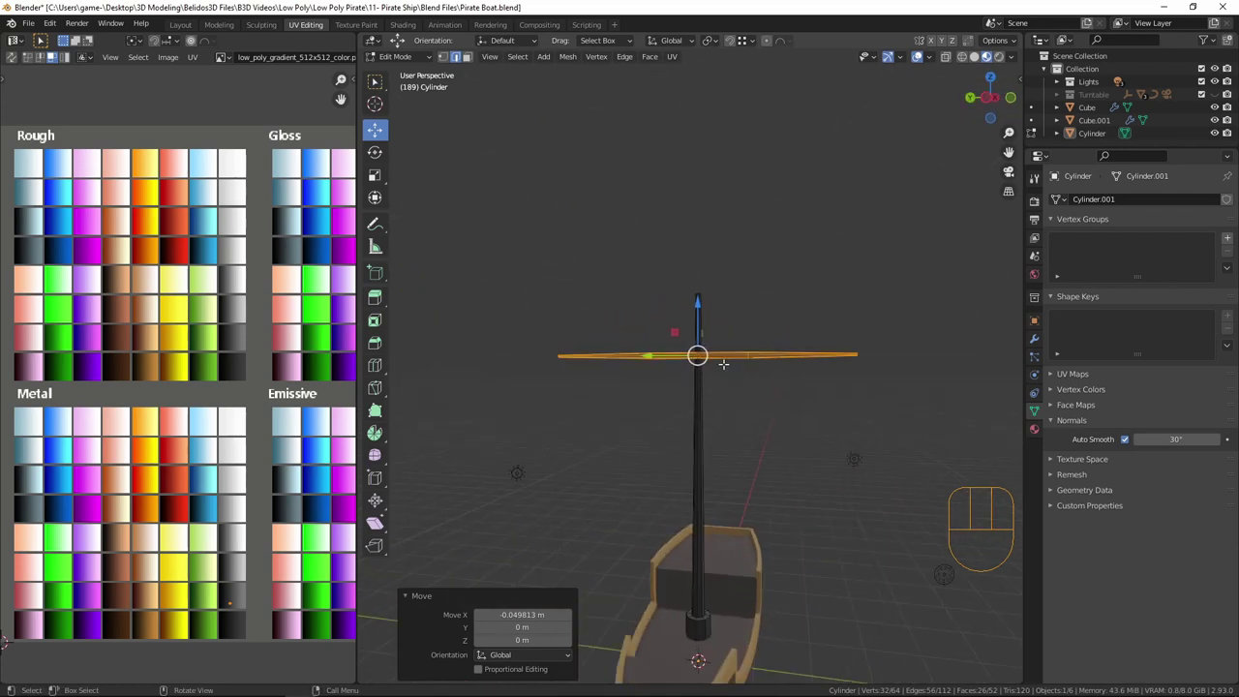
pyautogui.press('s')
pyautogui.press('x')
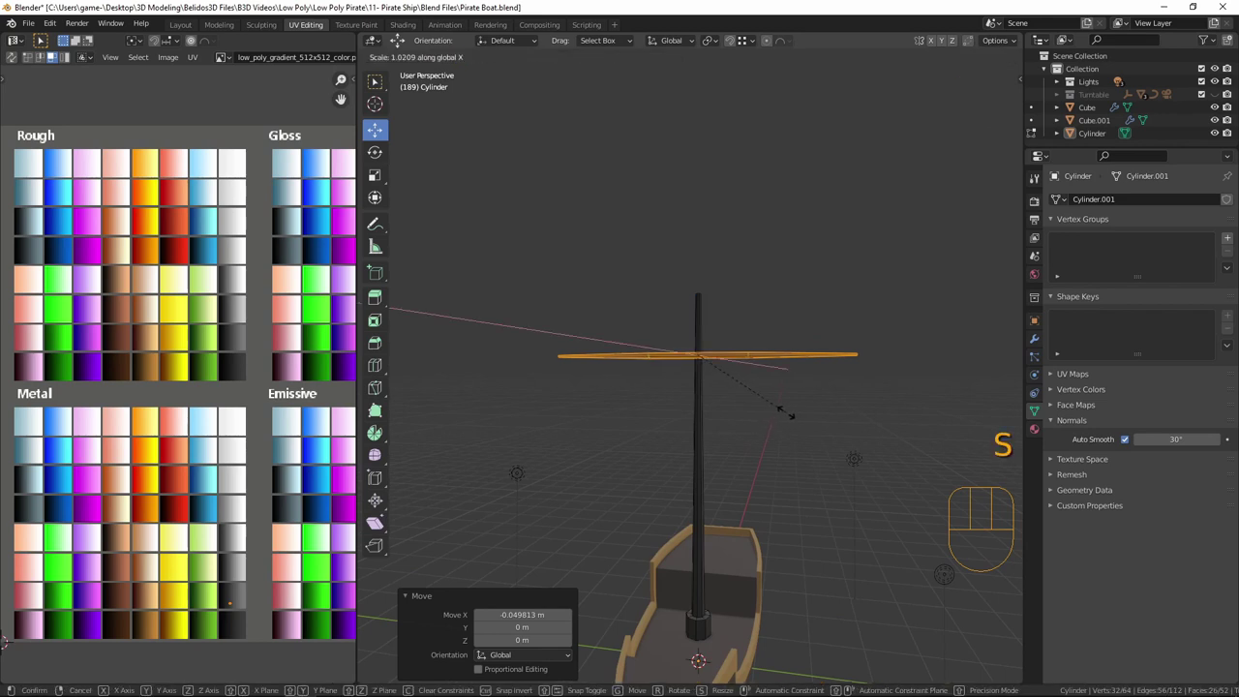
pyautogui.press('y')
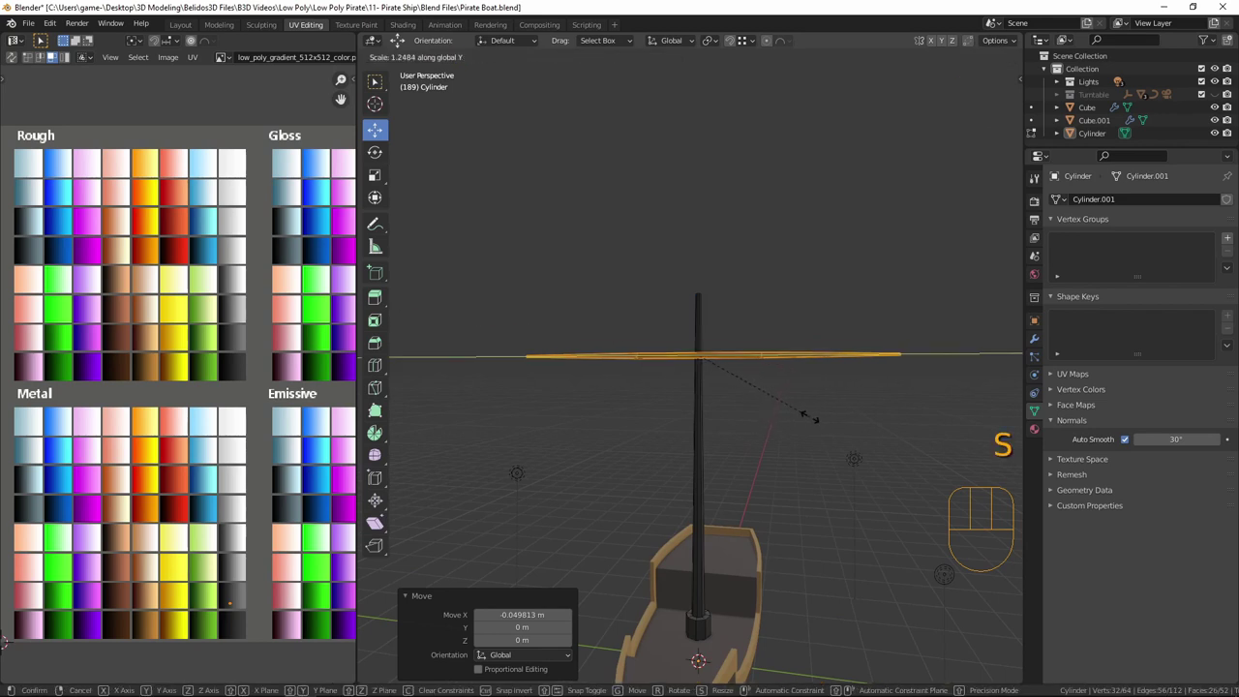
pyautogui.click(805, 414)
pyautogui.press('Tab')
pyautogui.press('a')
pyautogui.press('a')
pyautogui.moveTo(775, 402)
pyautogui.mouseDown(button='middle')
pyautogui.moveTo(769, 426)
pyautogui.moveTo(714, 414)
pyautogui.moveTo(764, 420)
pyautogui.mouseUp(button='middle')
# - Duplicate the side-face ring of the mast's base block and move the copy up about 5.45 m, above the yard
pyautogui.press('Tab')
pyautogui.moveTo(675, 317); pyautogui.dragTo(670, 589, button='middle')
pyautogui.scroll(-2, 752, 524)
pyautogui.scroll(2, 724, 514)
pyautogui.press('alt')
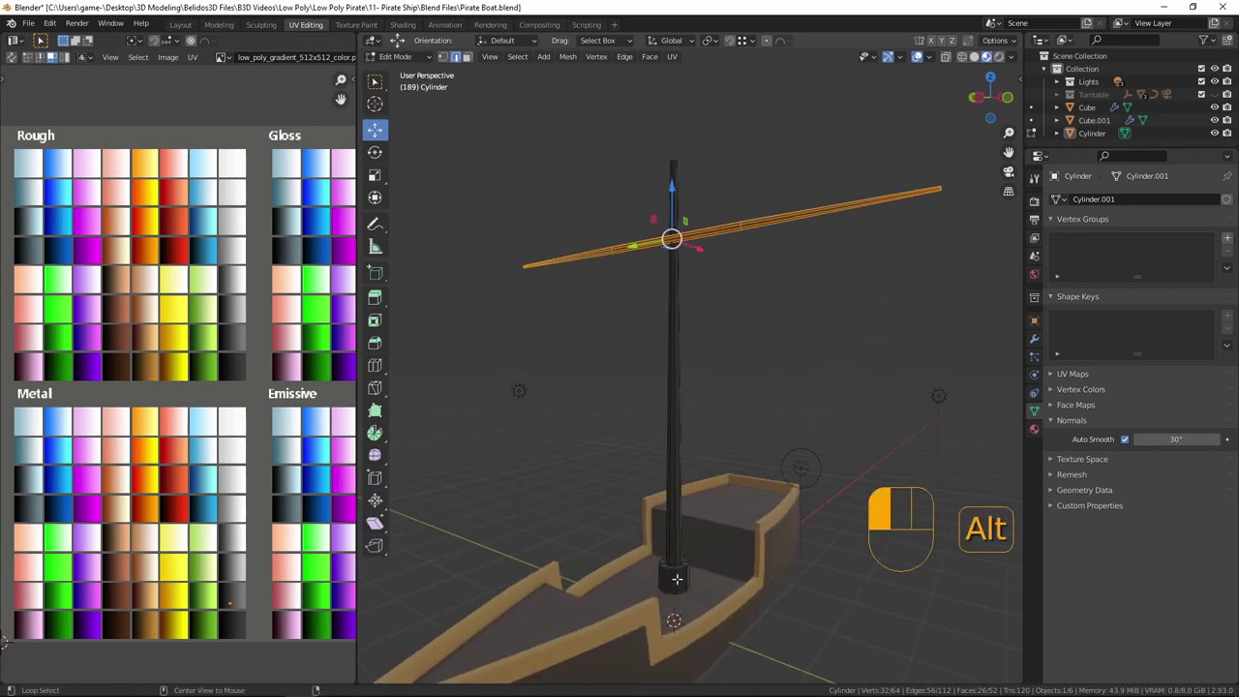
pyautogui.keyDown('alt'); pyautogui.click(677, 579); pyautogui.keyUp('alt')
pyautogui.press('3')
pyautogui.keyDown('alt'); pyautogui.click(669, 578); pyautogui.keyUp('alt')
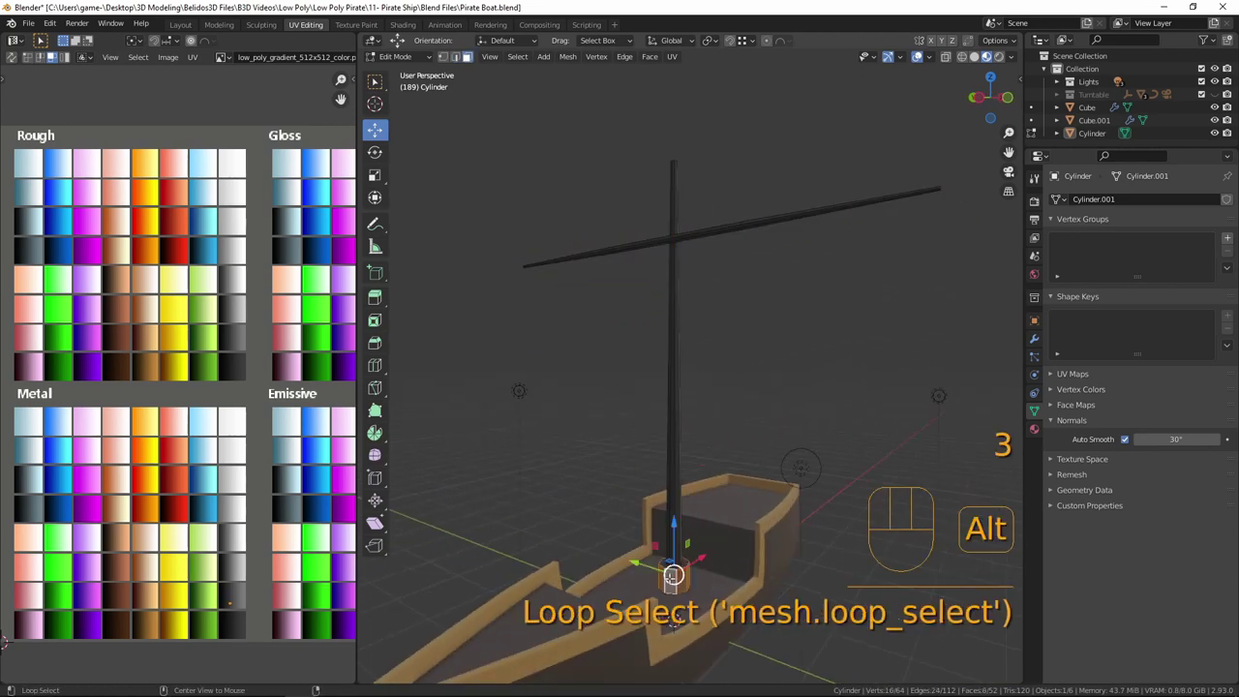
pyautogui.hotkey('shift', 'd')
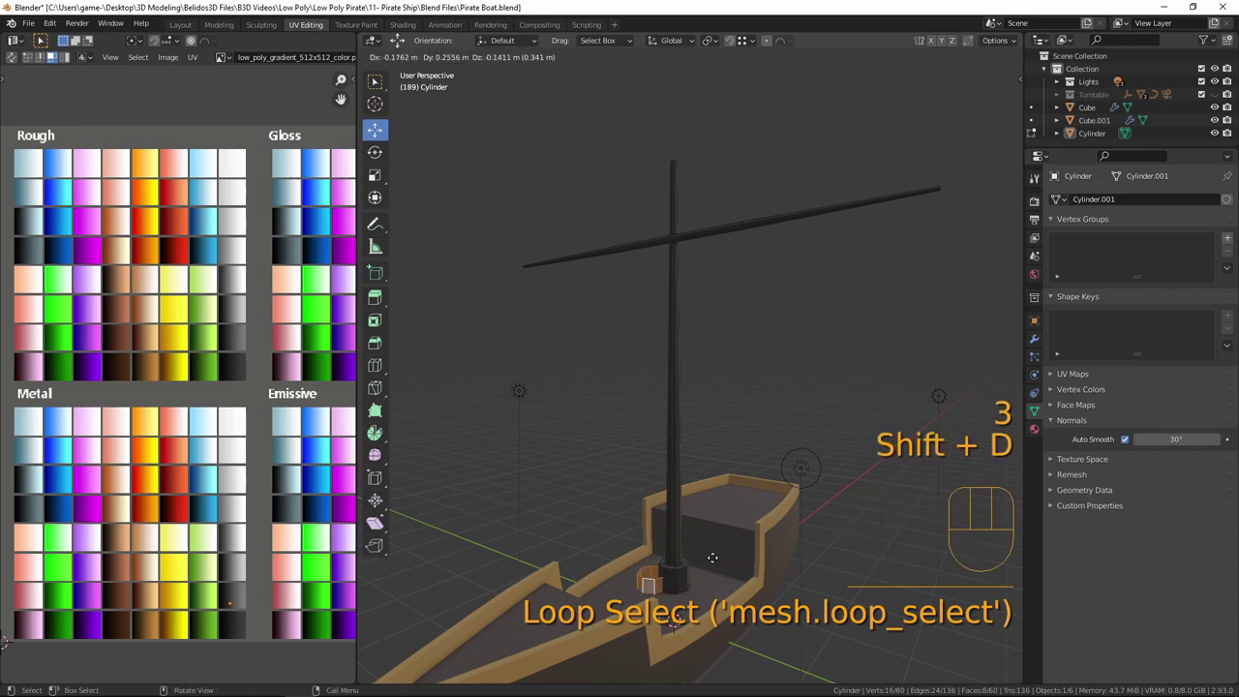
pyautogui.rightClick(737, 284)
pyautogui.press('g')
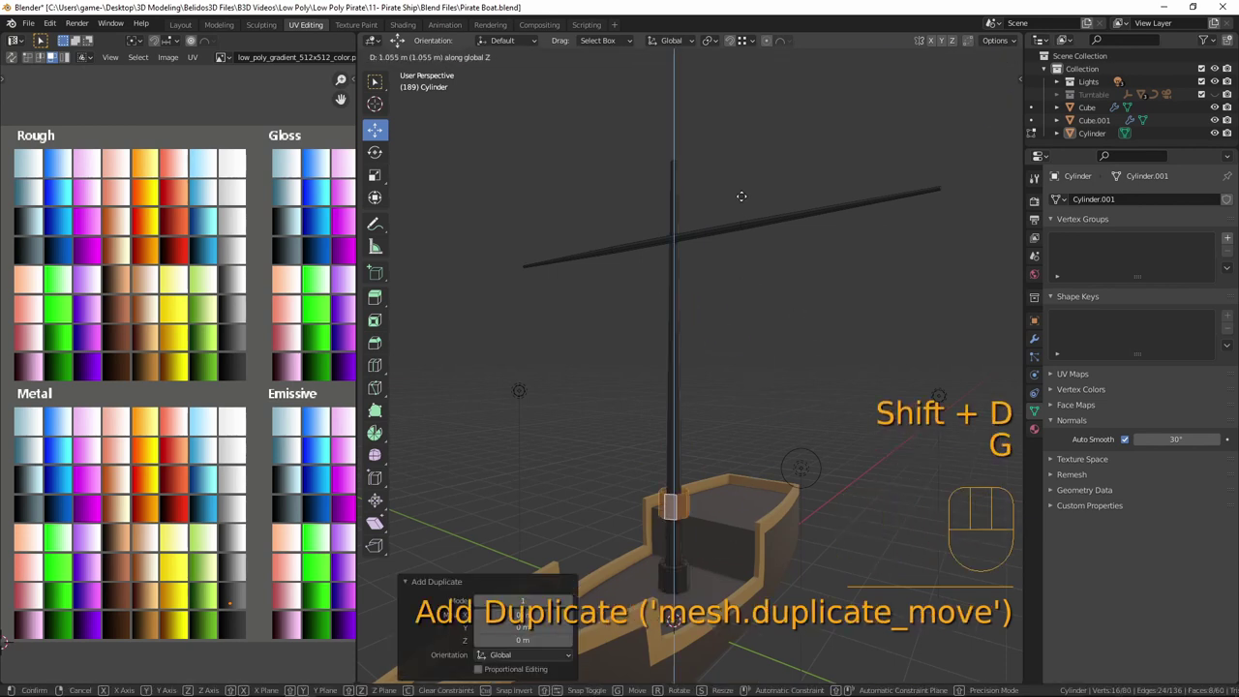
pyautogui.click(790, 543)
# - Select the upper edge loop of the raised ring and scale it to about 1.37 to flare the crow's nest
pyautogui.scroll(4, 791, 543)
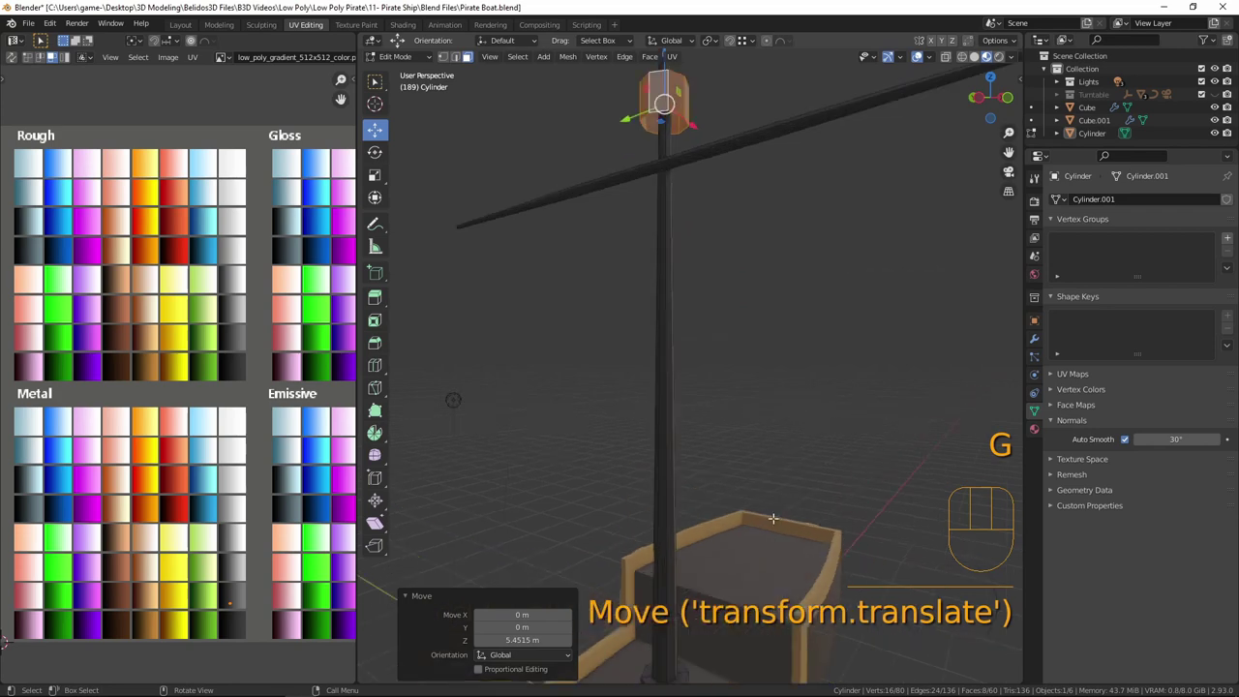
pyautogui.keyDown('shift'); pyautogui.moveTo(791, 542); pyautogui.dragTo(724, 533, button='middle'); pyautogui.keyUp('shift')
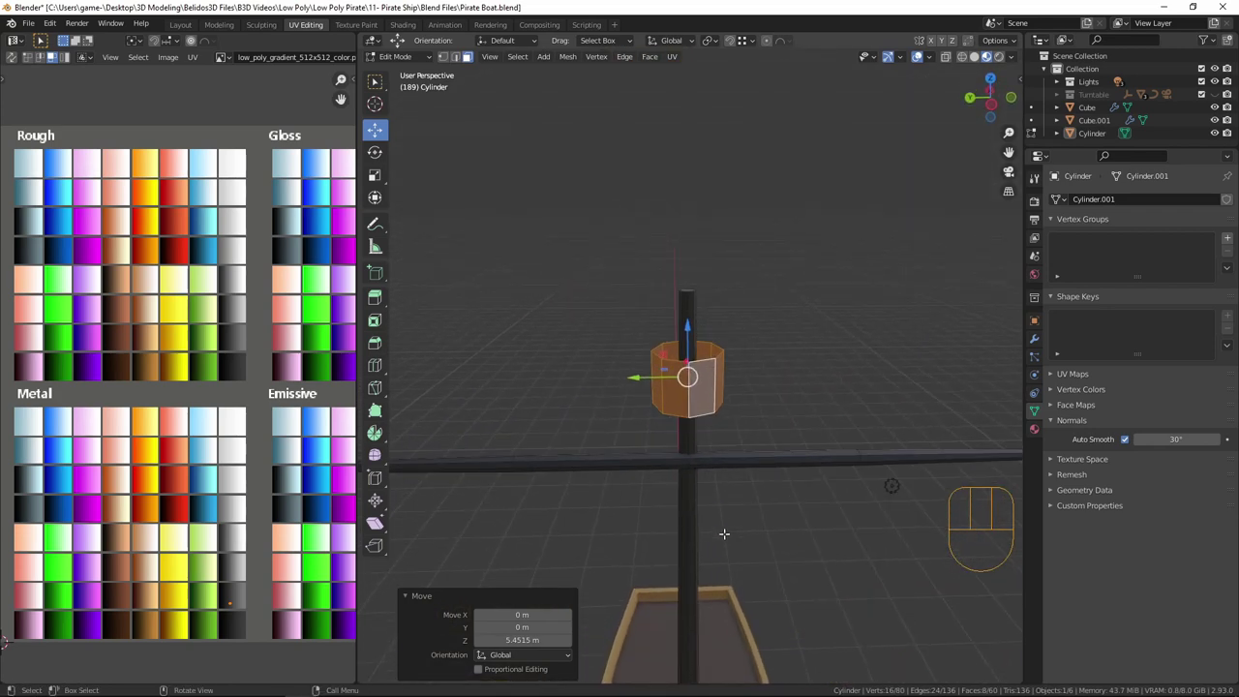
pyautogui.press('2')
pyautogui.keyDown('alt'); pyautogui.click(776, 349); pyautogui.keyUp('alt')
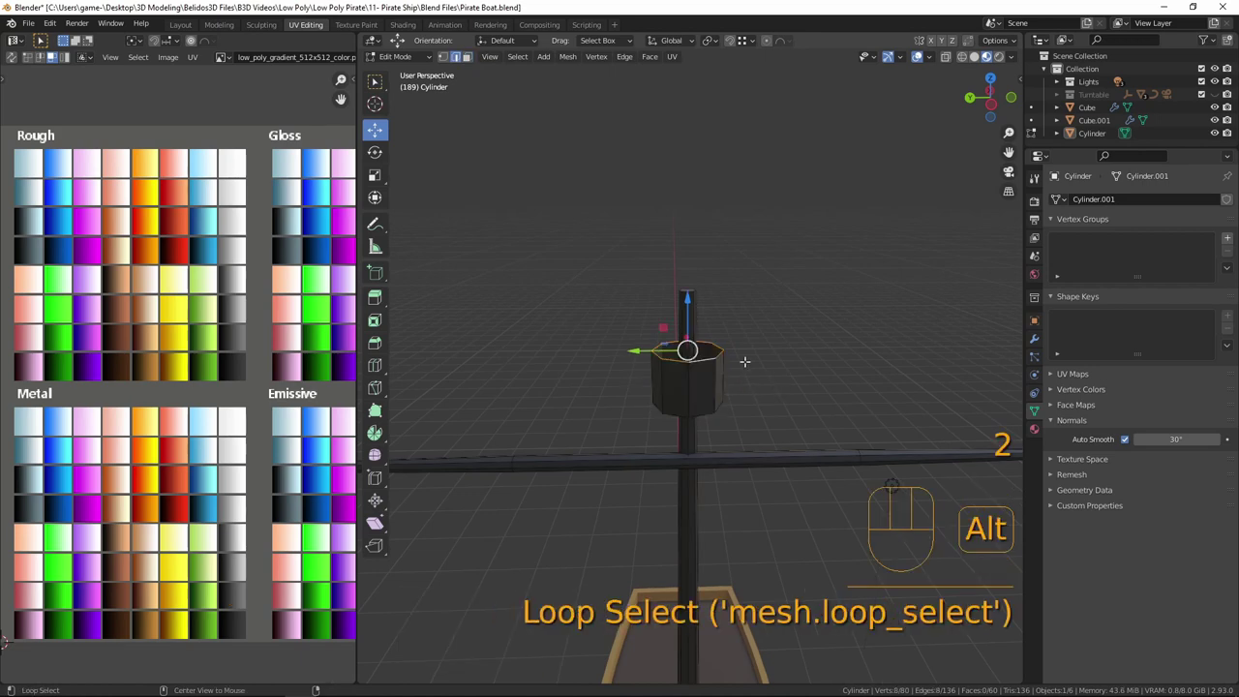
pyautogui.press('s')
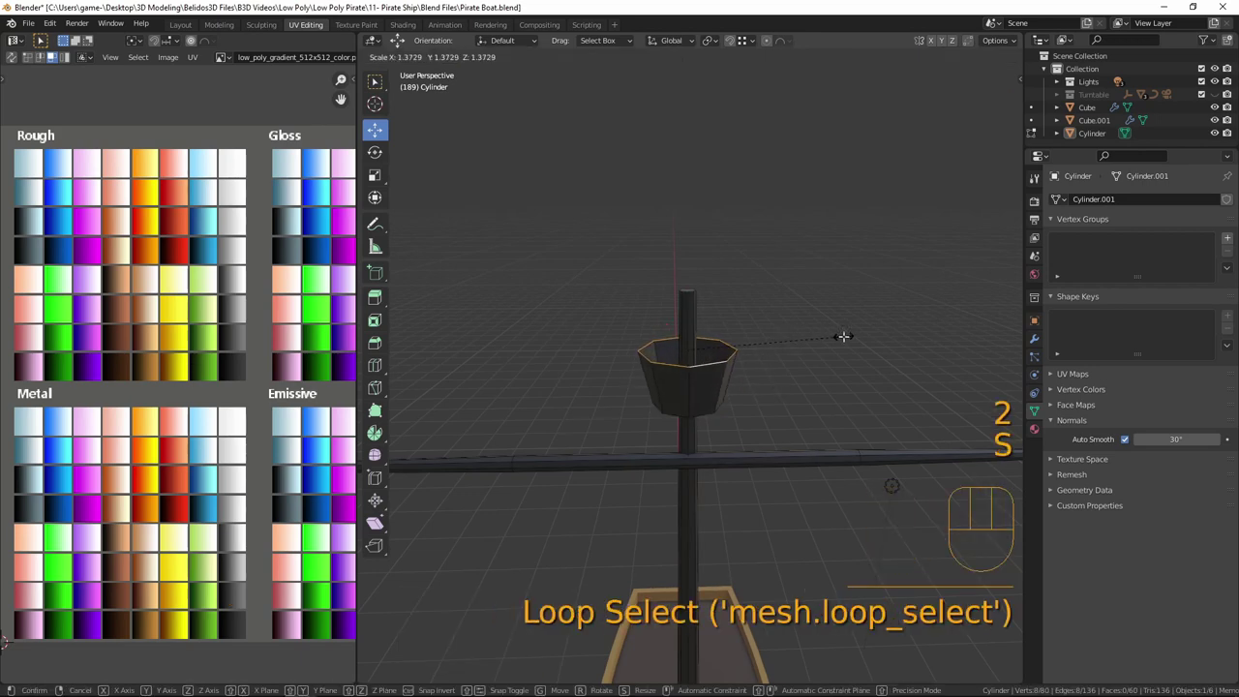
pyautogui.click(844, 337)
# - Fill the bottom edge loop of the crow's nest with a face
pyautogui.moveTo(844, 337); pyautogui.dragTo(654, 317, button='middle')
pyautogui.keyDown('alt'); pyautogui.click(654, 314); pyautogui.keyUp('alt')
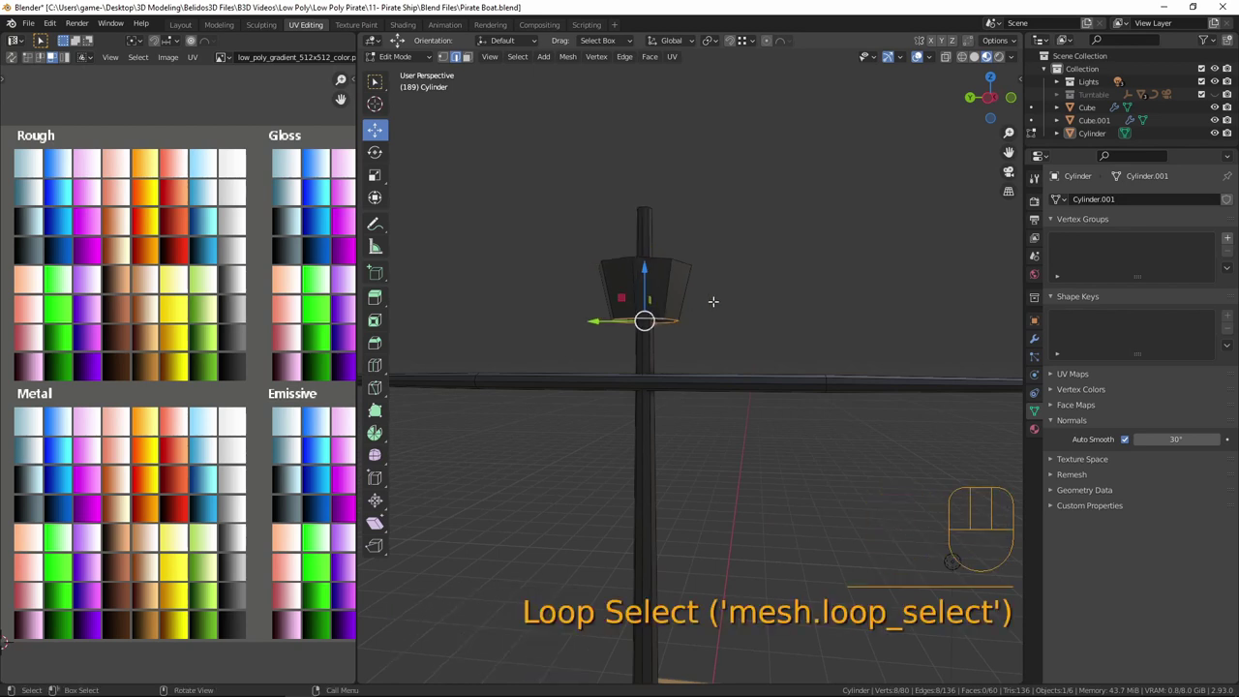
pyautogui.press('f')
# - Select the linked crow's nest geometry, separate the selection into its own object and return to Object Mode
pyautogui.press('l')
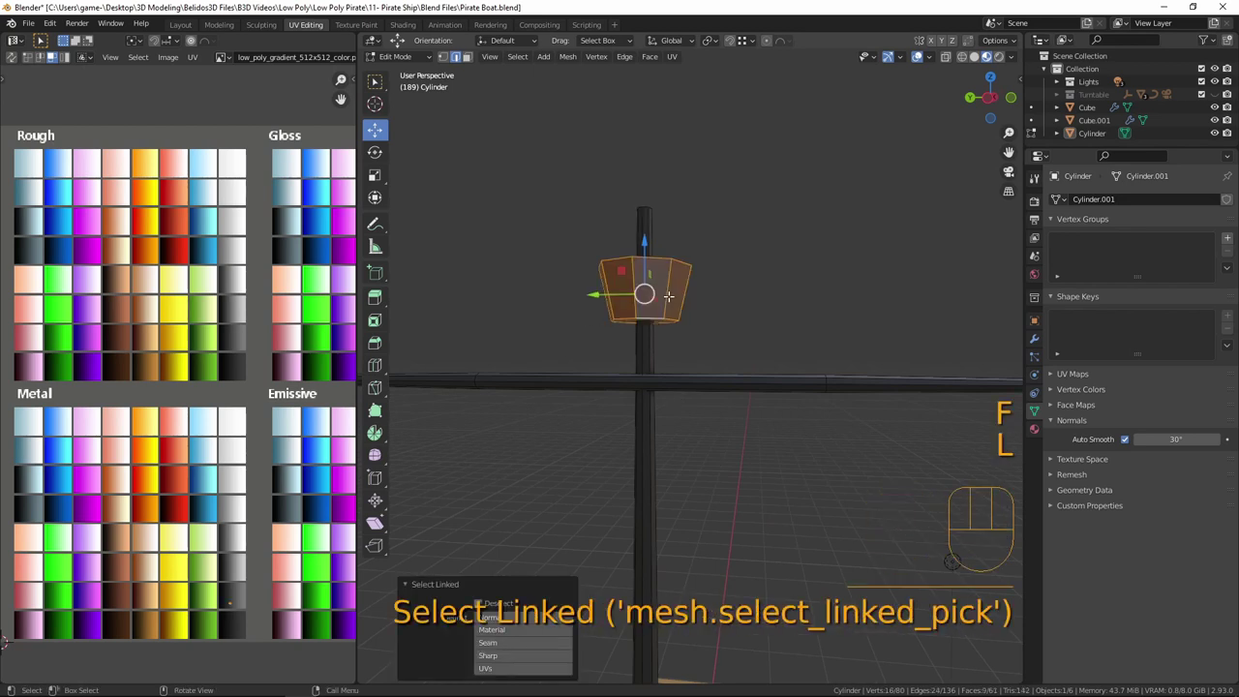
pyautogui.press('p')
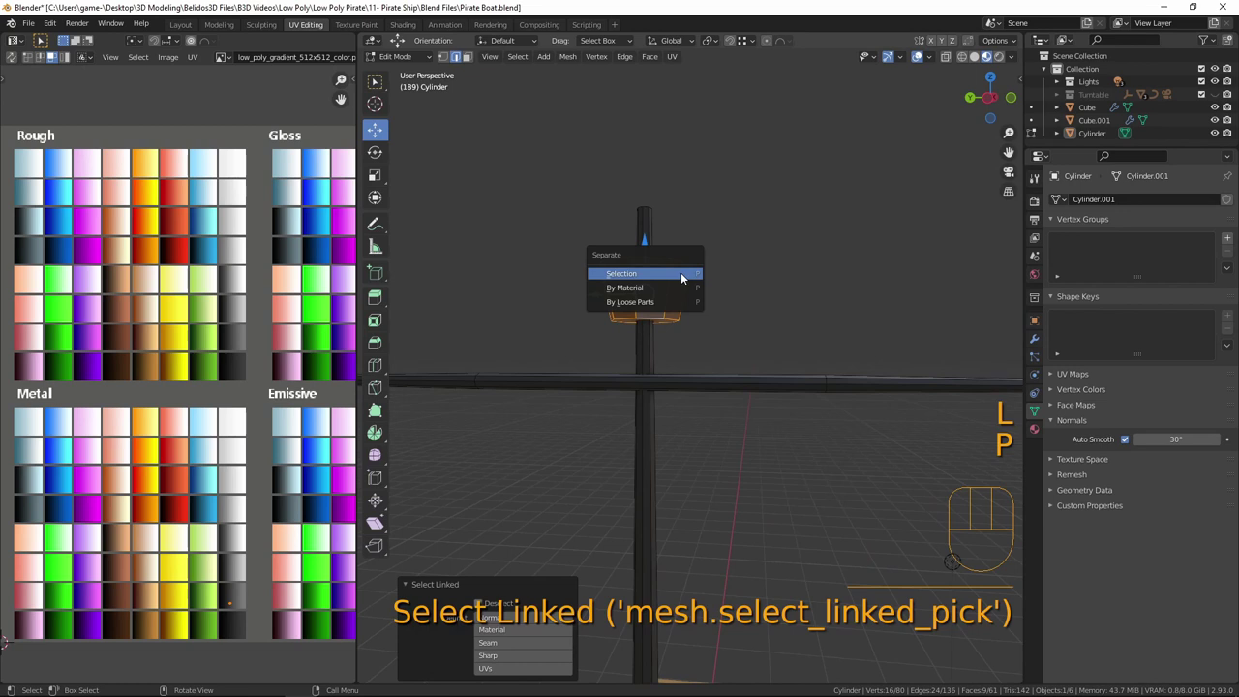
pyautogui.click(681, 276)
pyautogui.press('Tab')
# - Add a Solidify modifier to the crow's nest, set its thickness to -0.04 m and apply it
pyautogui.moveTo(680, 336); pyautogui.dragTo(629, 338, button='middle')
pyautogui.click(585, 305)
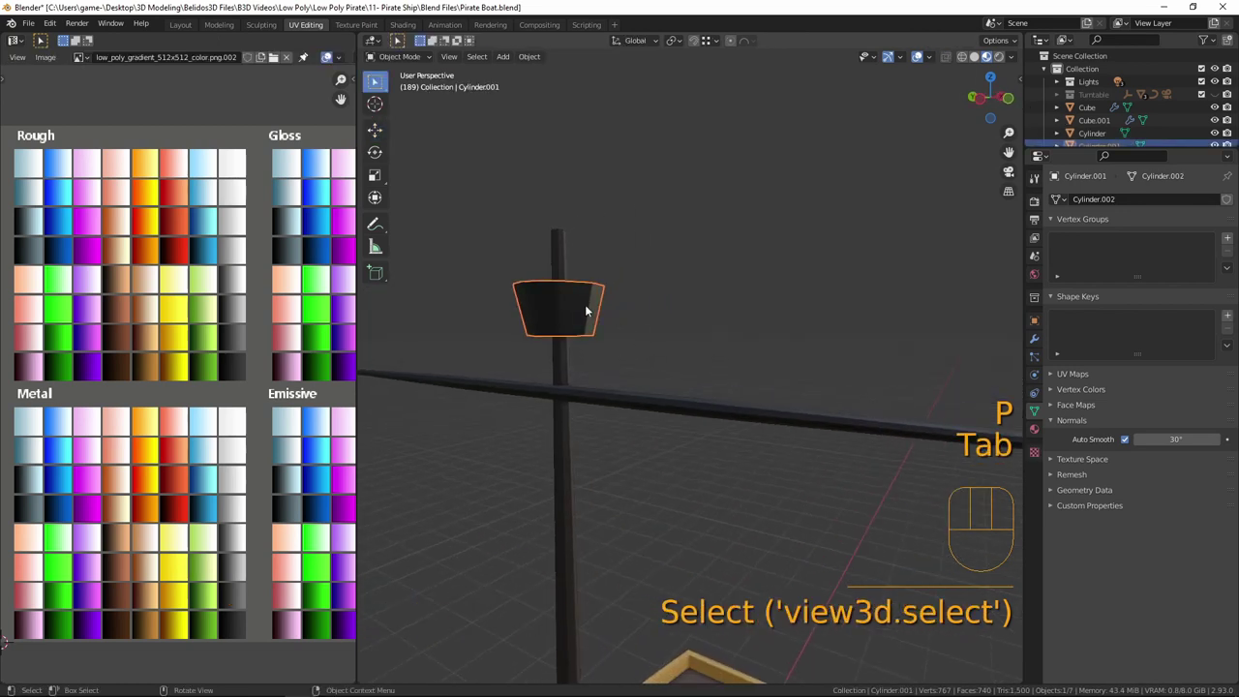
pyautogui.click(1034, 340)
pyautogui.click(1076, 197)
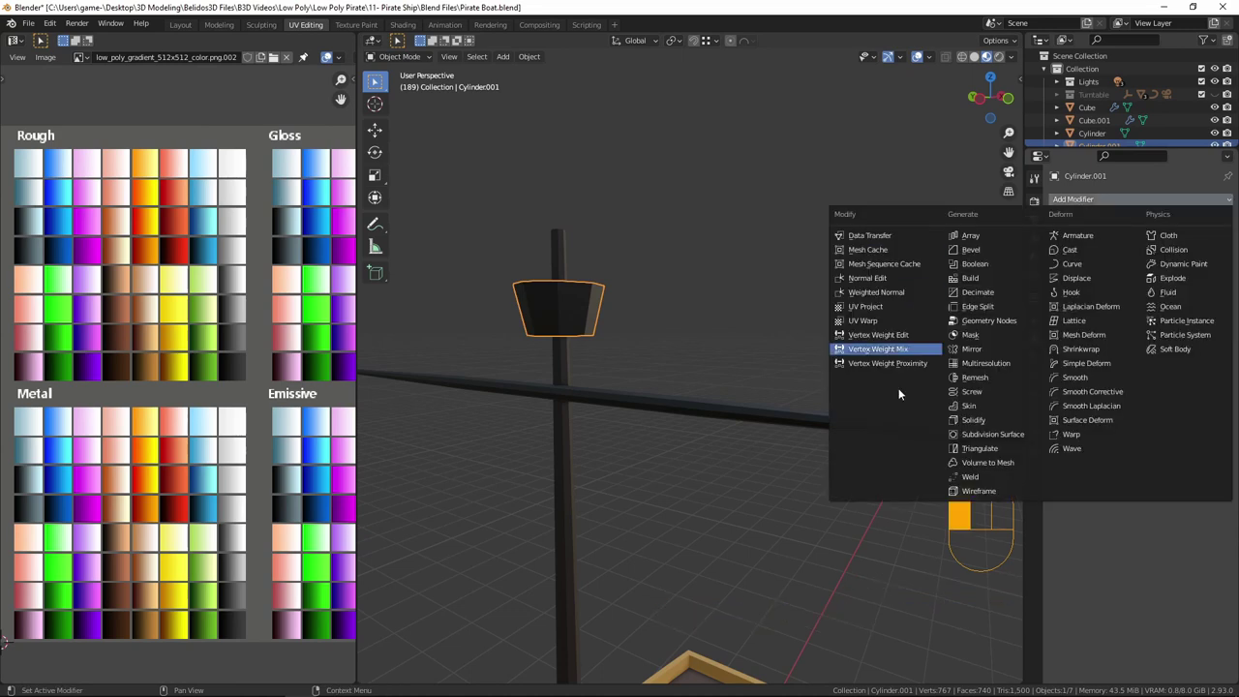
pyautogui.click(966, 420)
pyautogui.moveTo(732, 342); pyautogui.dragTo(749, 385, button='middle')
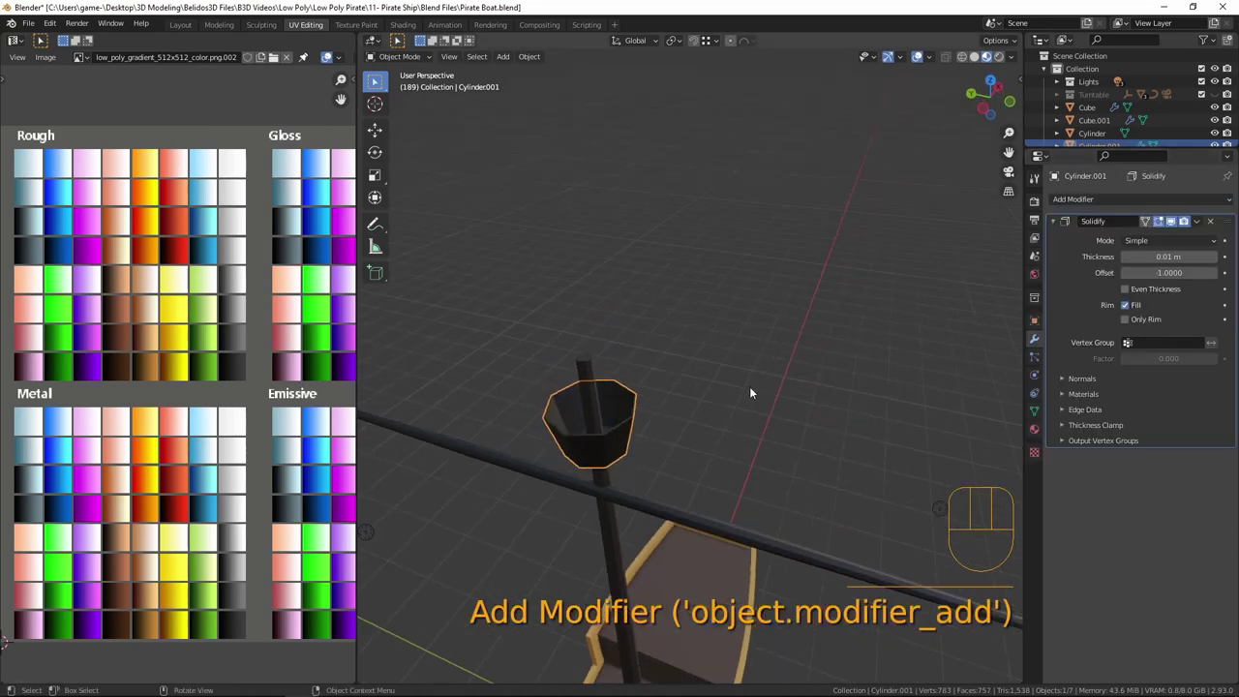
pyautogui.click(1168, 256)
pyautogui.moveTo(1168, 256); pyautogui.dragTo(1127, 257)
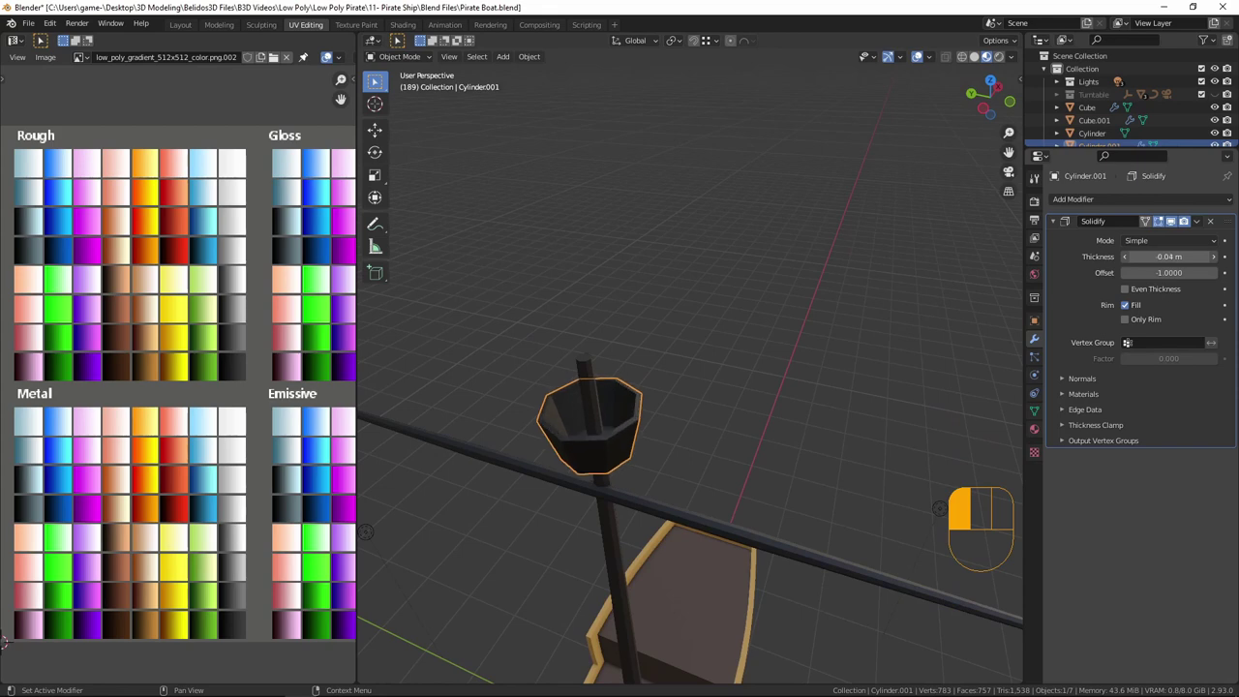
pyautogui.hotkey('ctrl', 'a')
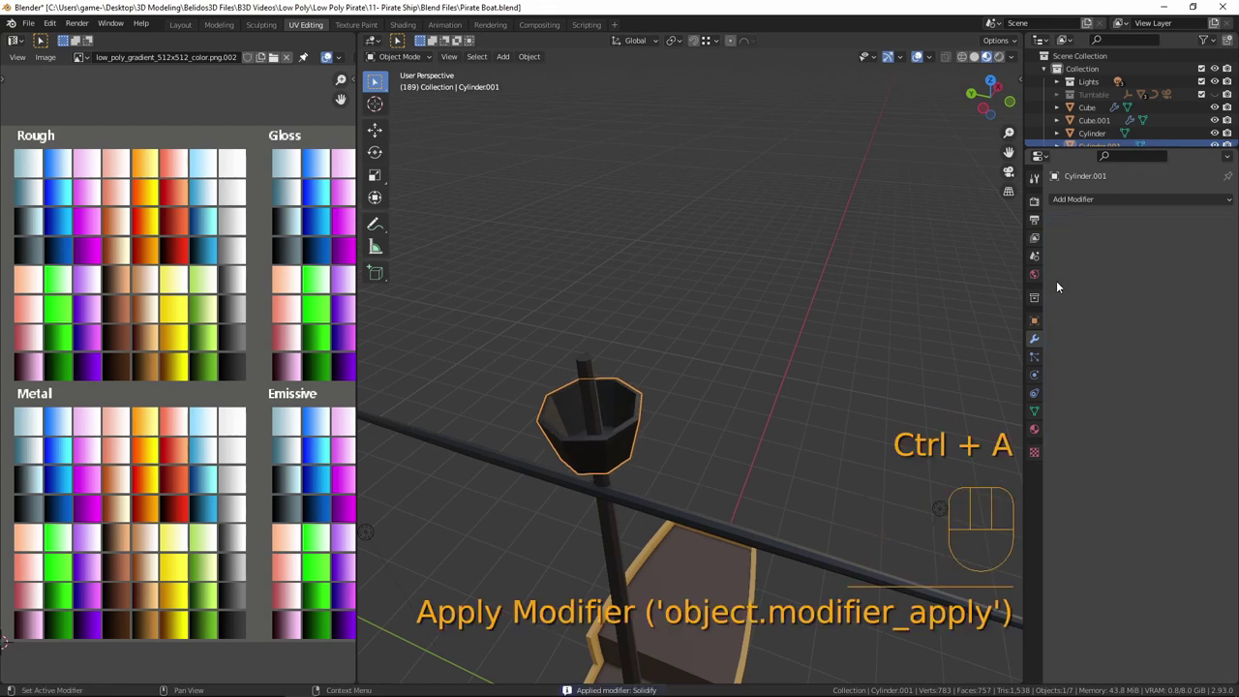
# - Select the whole crow's nest mesh and move its UVs onto the dark brown swatch in the Rough palette
pyautogui.moveTo(599, 429); pyautogui.dragTo(595, 367, button='middle')
pyautogui.press('Tab')
pyautogui.press('a')
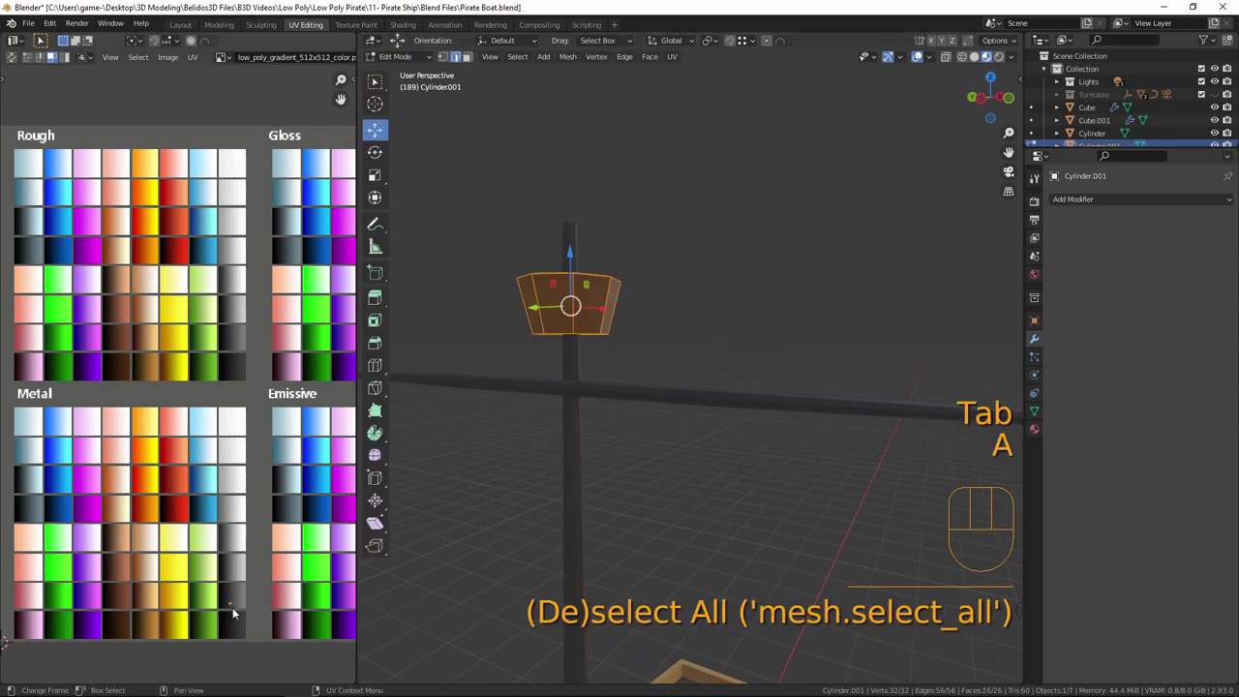
pyautogui.moveTo(484, 329); pyautogui.dragTo(538, 324, button='middle')
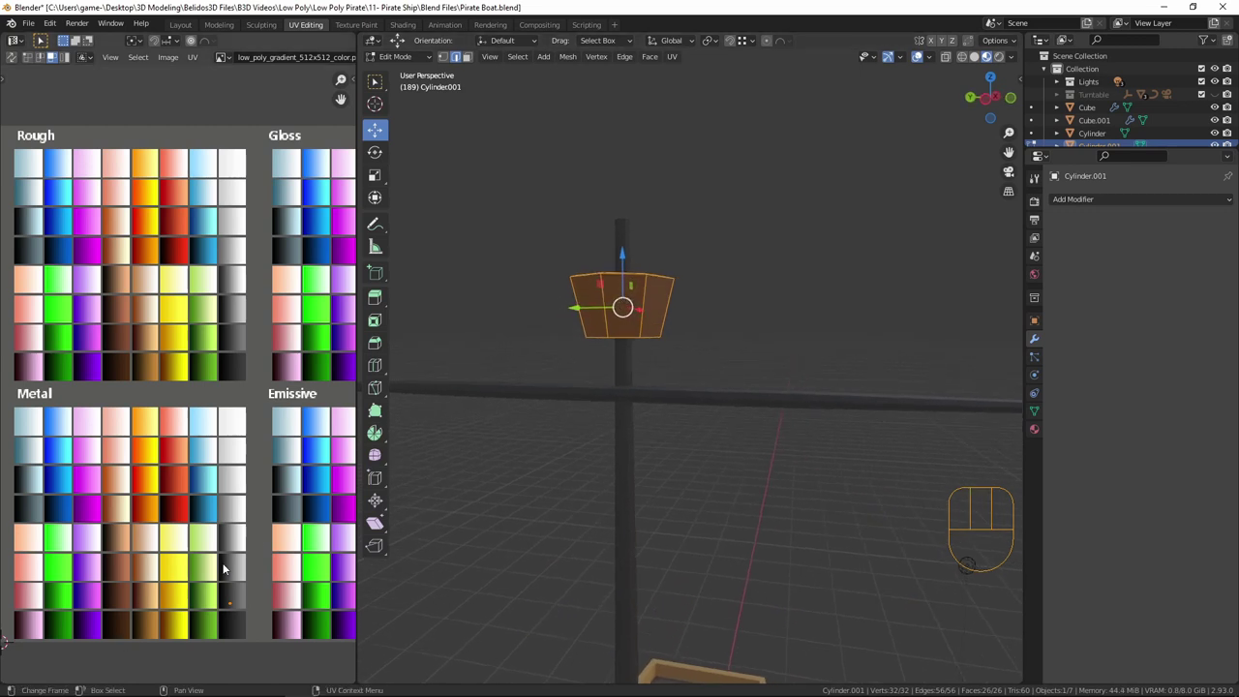
pyautogui.press('g')
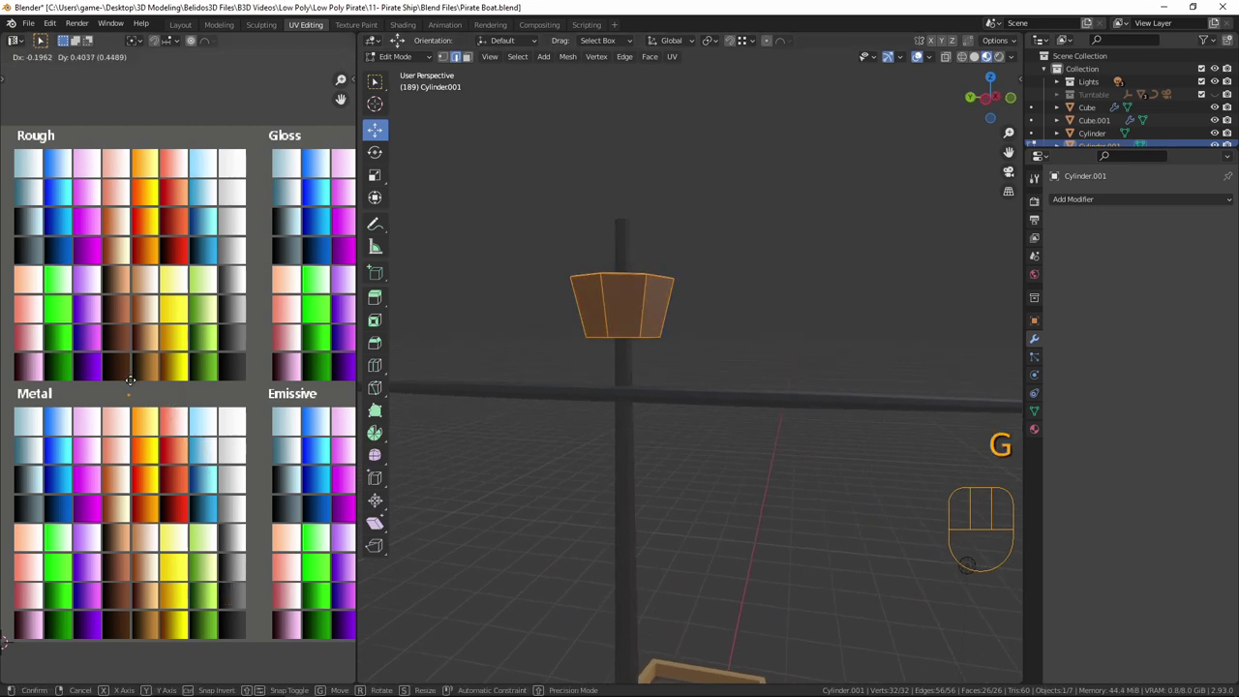
pyautogui.click(123, 341)
pyautogui.press('Tab')
pyautogui.moveTo(581, 373); pyautogui.dragTo(813, 499, button='middle')
# - Add a horizontal loop cut around the middle of the crow's nest and scale it slightly inward
pyautogui.press('Tab')
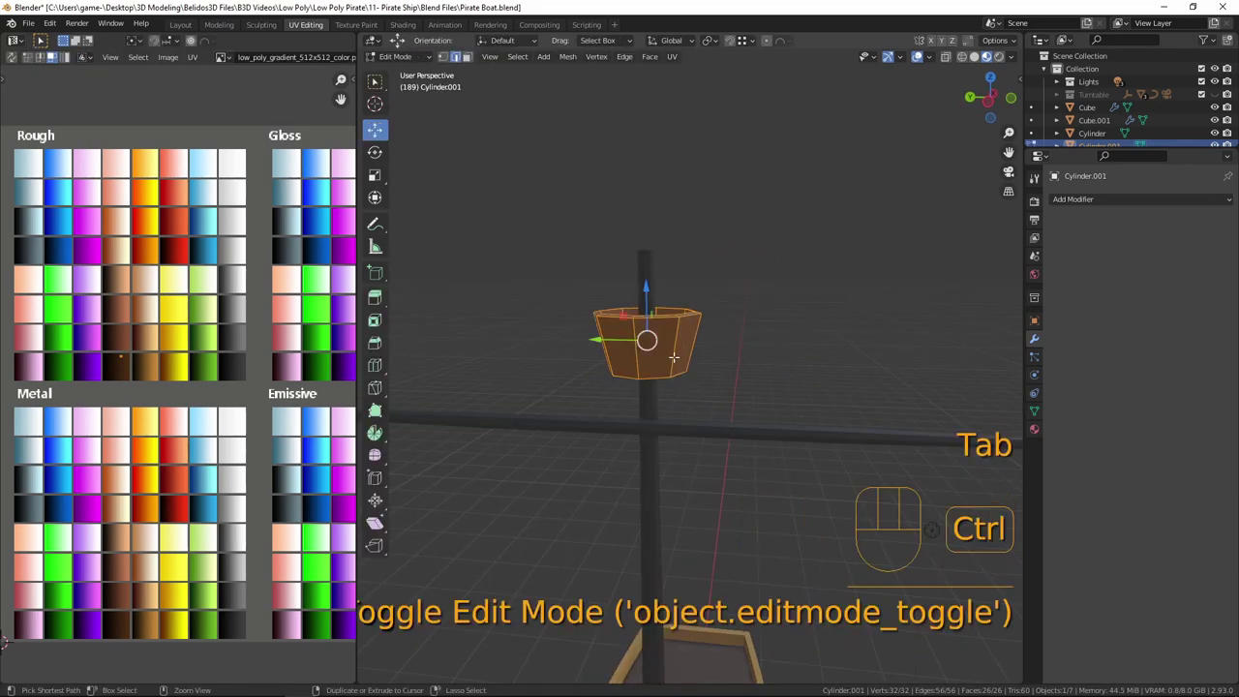
pyautogui.hotkey('ctrl', 'r')
pyautogui.click(674, 358)
pyautogui.rightClick(703, 374)
pyautogui.press('s')
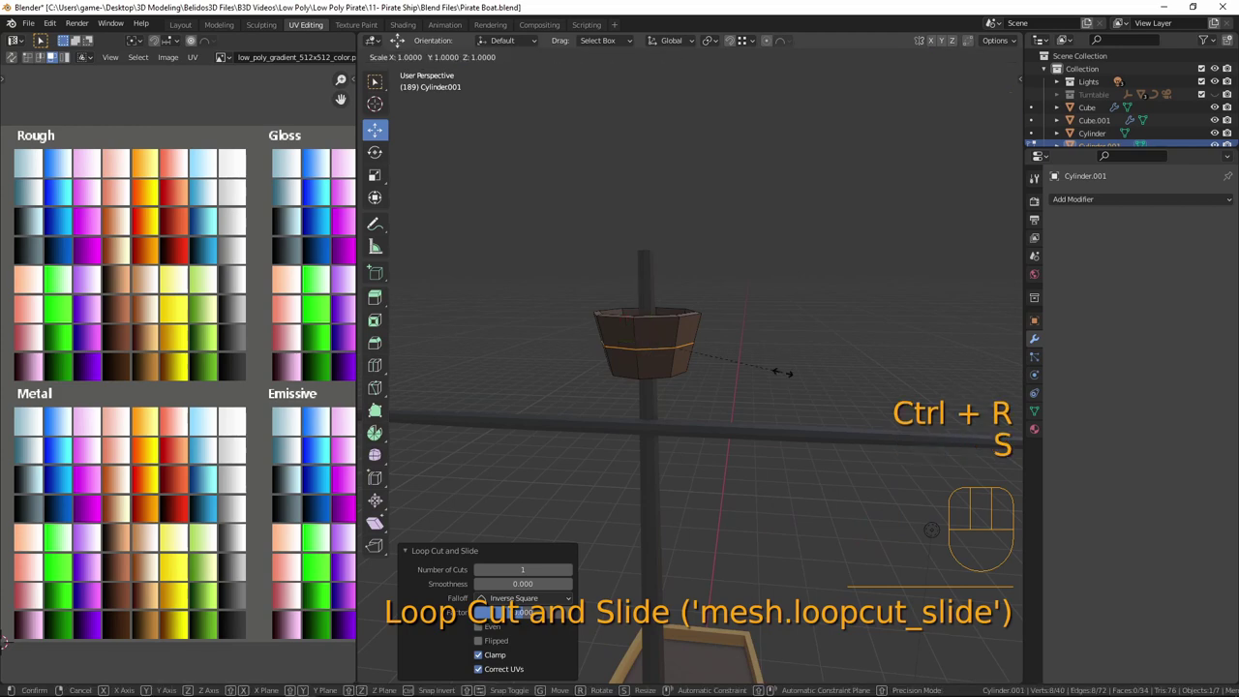
pyautogui.click(771, 371)
pyautogui.press('Tab')
# - Stretch the entire crow's nest along Z to about 1.28, return to Object Mode and clear the selection
pyautogui.moveTo(739, 397); pyautogui.dragTo(719, 373, button='middle')
pyautogui.scroll(2, 719, 373)
pyautogui.press('Tab')
pyautogui.press('a')
pyautogui.press('s')
pyautogui.press('z')
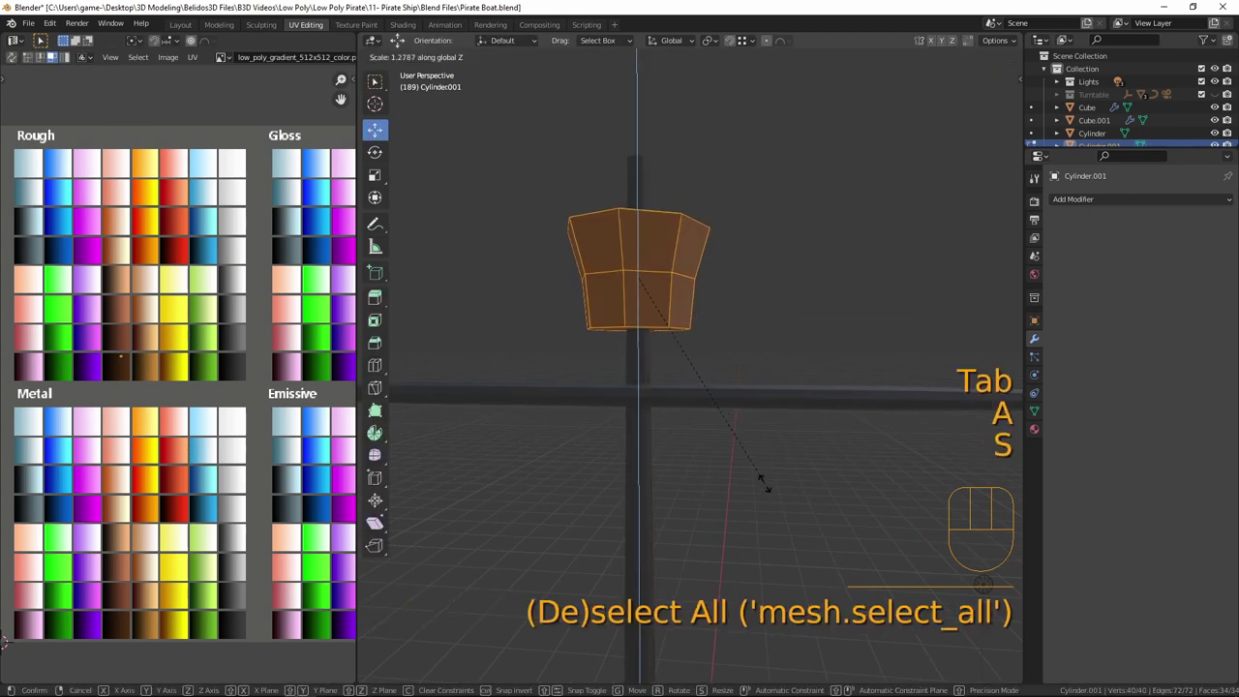
pyautogui.click(761, 478)
pyautogui.scroll(-6, 741, 387)
pyautogui.press('Tab')
pyautogui.press('a')
pyautogui.press('a')
# - Add a plane mesh for the sail and enter Edit Mode on it
pyautogui.moveTo(759, 452); pyautogui.dragTo(683, 416, button='middle')
pyautogui.keyDown('shift'); pyautogui.moveTo(665, 506); pyautogui.dragTo(682, 393, button='middle'); pyautogui.keyUp('shift')
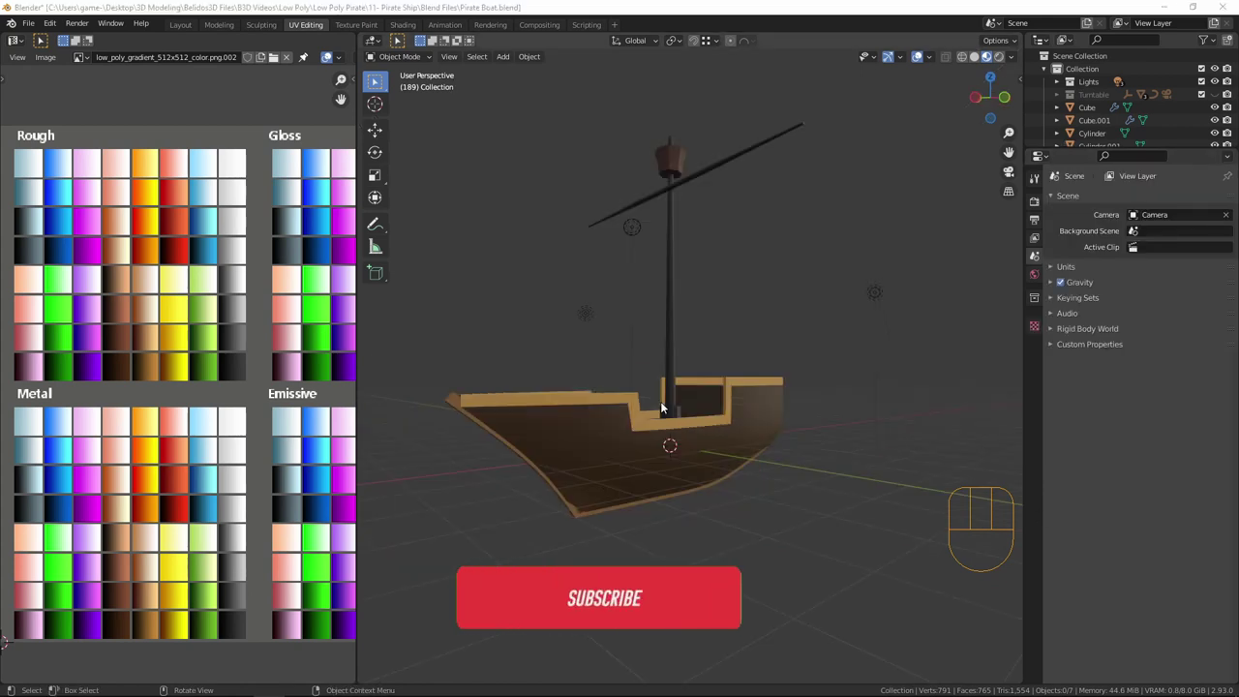
pyautogui.moveTo(685, 331); pyautogui.dragTo(658, 409, button='middle')
pyautogui.hotkey('shift', 'a')
pyautogui.moveTo(658, 409)
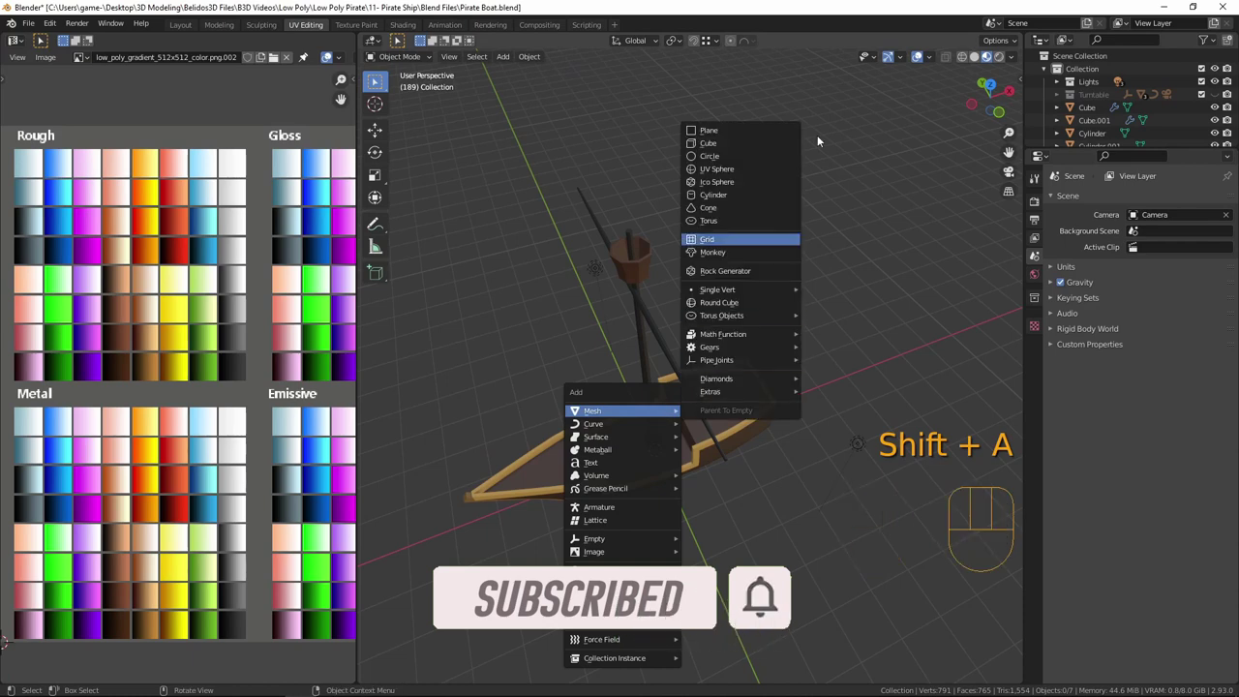
pyautogui.click(761, 124)
pyautogui.press('Tab')
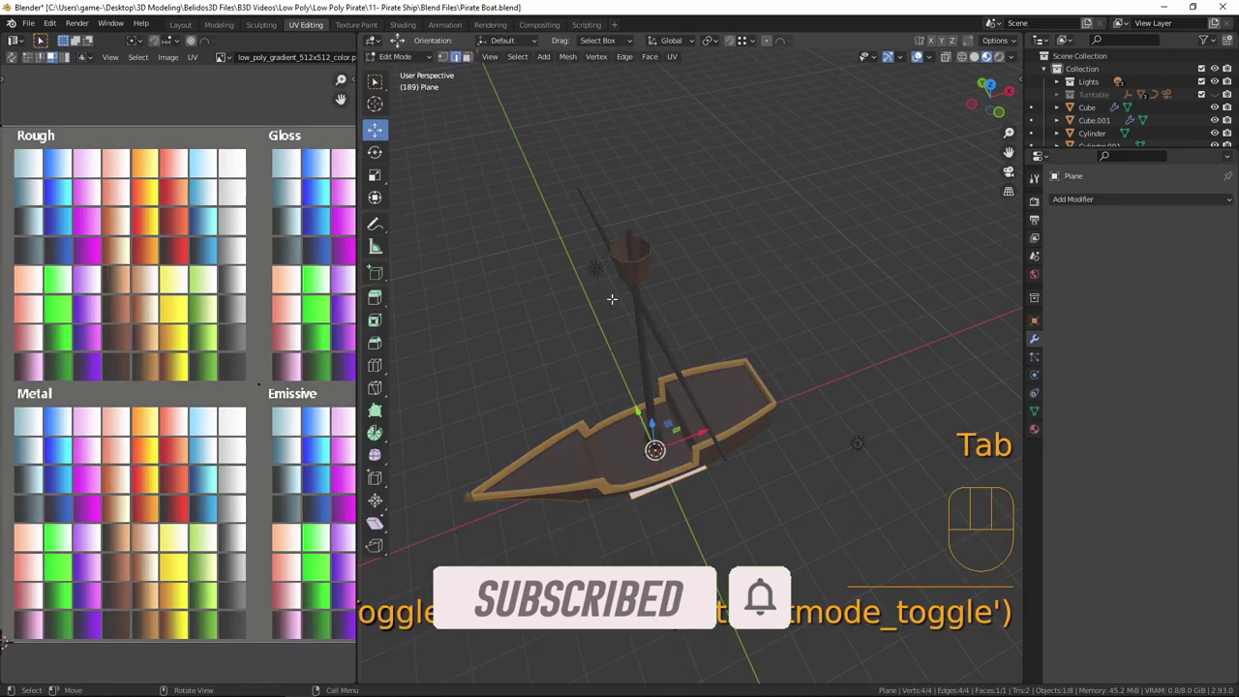
# - Select the entire plane and rotate it 90° about the global Y axis to stand upright across the boat
pyautogui.moveTo(748, 478); pyautogui.dragTo(754, 388, button='middle')
pyautogui.press('a')
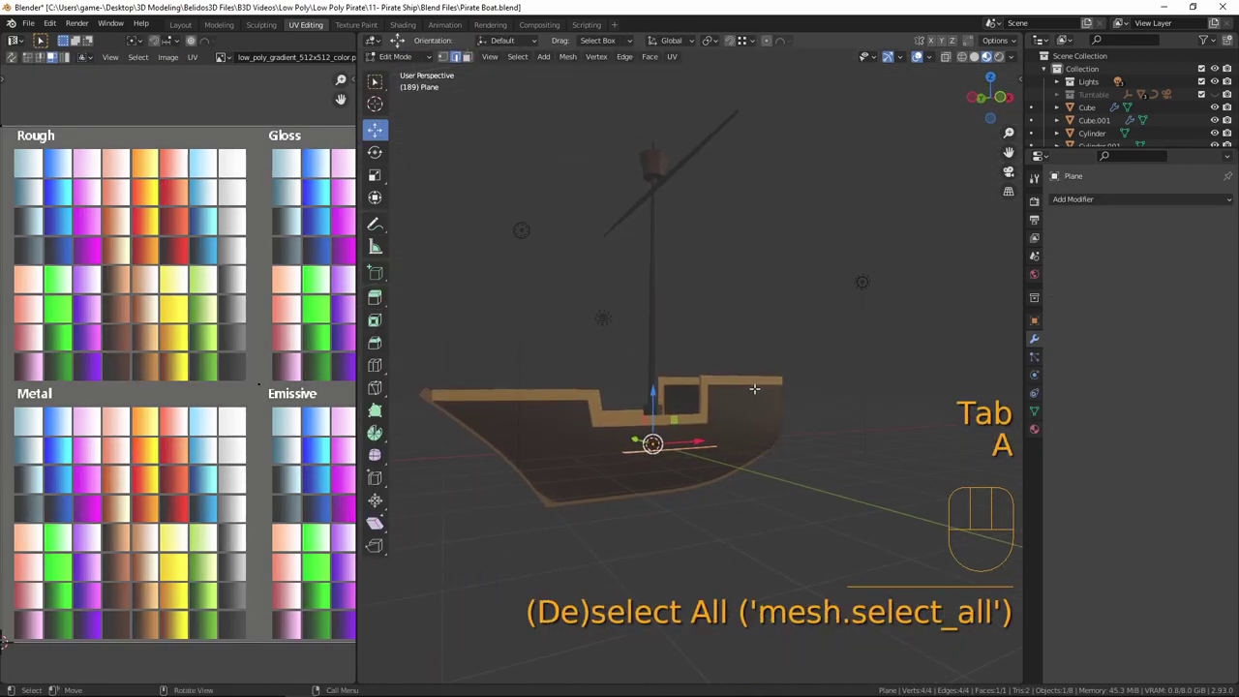
pyautogui.press('r')
pyautogui.press('x')
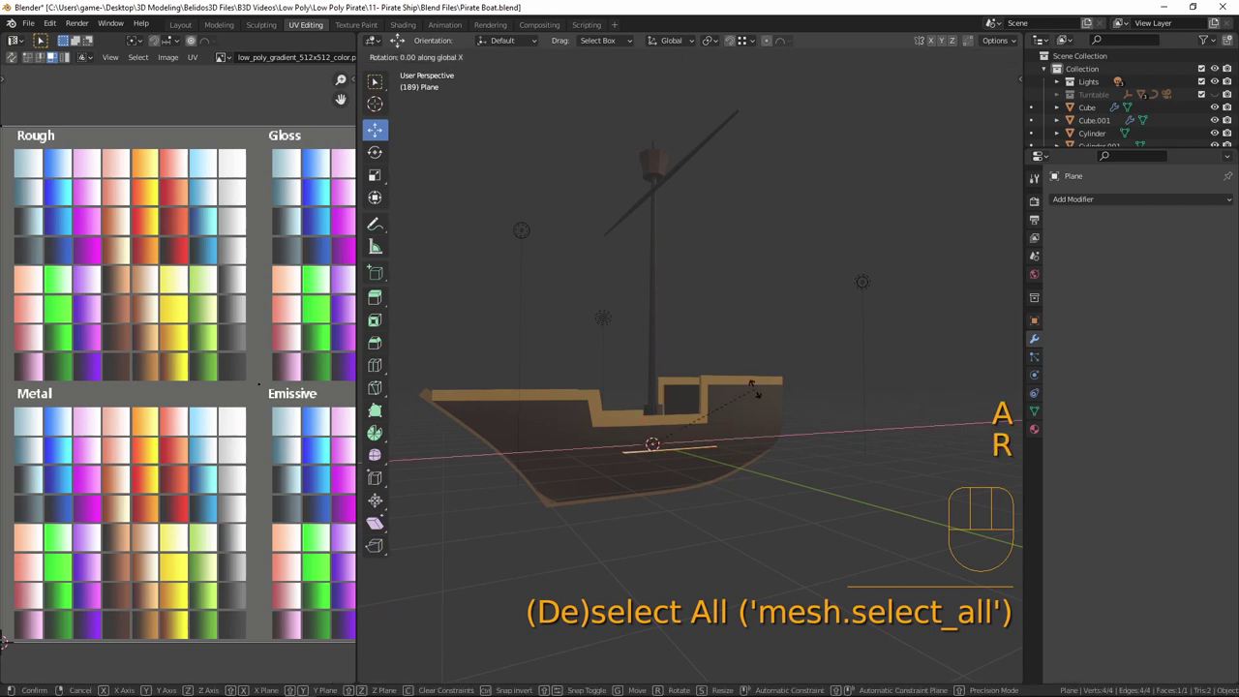
pyautogui.press('9')
pyautogui.press('0')
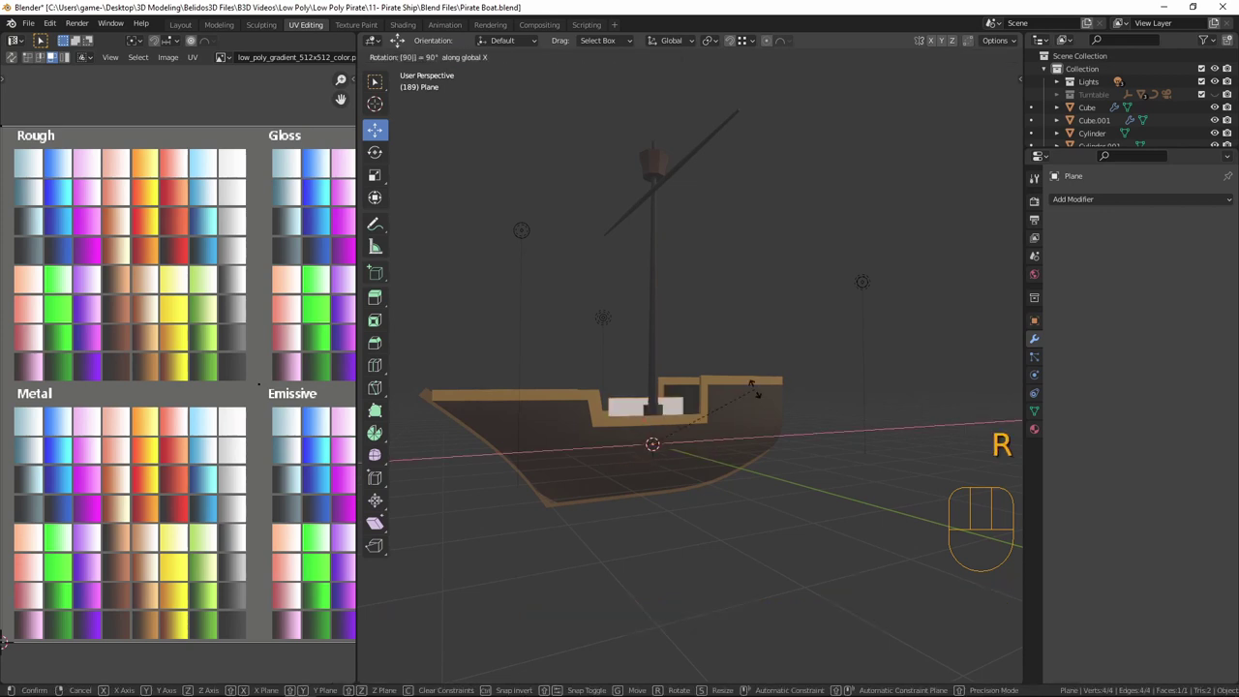
pyautogui.press('y')
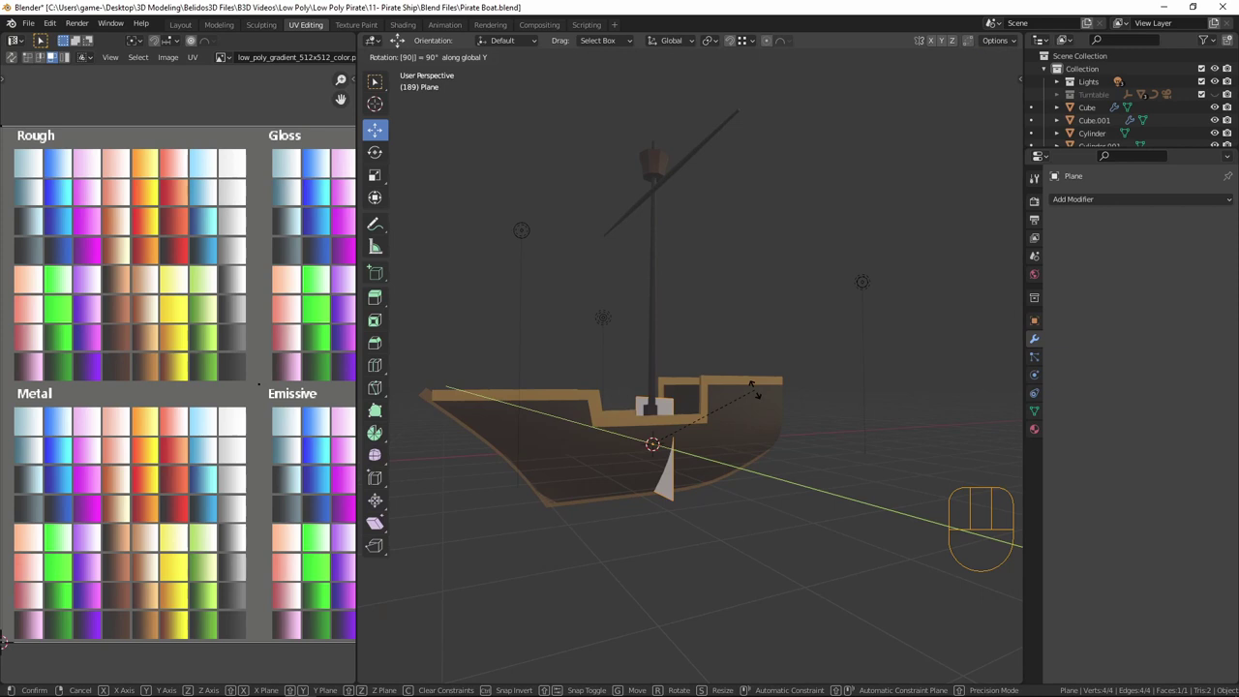
pyautogui.press('Return')
# - Raise the upright plane up the mast and position it against the mast with its top edge at the yard
pyautogui.moveTo(698, 440); pyautogui.dragTo(747, 463, button='middle')
pyautogui.moveTo(696, 412); pyautogui.dragTo(684, 198)
pyautogui.scroll(3, 755, 246)
pyautogui.keyDown('shift'); pyautogui.moveTo(835, 234); pyautogui.dragTo(807, 401, button='middle'); pyautogui.keyUp('shift')
pyautogui.scroll(2, 663, 371)
pyautogui.moveTo(663, 371)
pyautogui.mouseDown(button='middle')
pyautogui.moveTo(683, 374)
pyautogui.moveTo(664, 365)
pyautogui.moveTo(655, 379)
pyautogui.moveTo(680, 375)
pyautogui.moveTo(710, 338)
pyautogui.moveTo(658, 366)
pyautogui.mouseUp(button='middle')
pyautogui.moveTo(554, 382); pyautogui.dragTo(539, 379)
pyautogui.moveTo(539, 378); pyautogui.dragTo(691, 407, button='middle')
pyautogui.moveTo(720, 413); pyautogui.dragTo(710, 402)
pyautogui.scroll(-3, 716, 426)
pyautogui.moveTo(716, 426); pyautogui.dragTo(764, 465, button='middle')
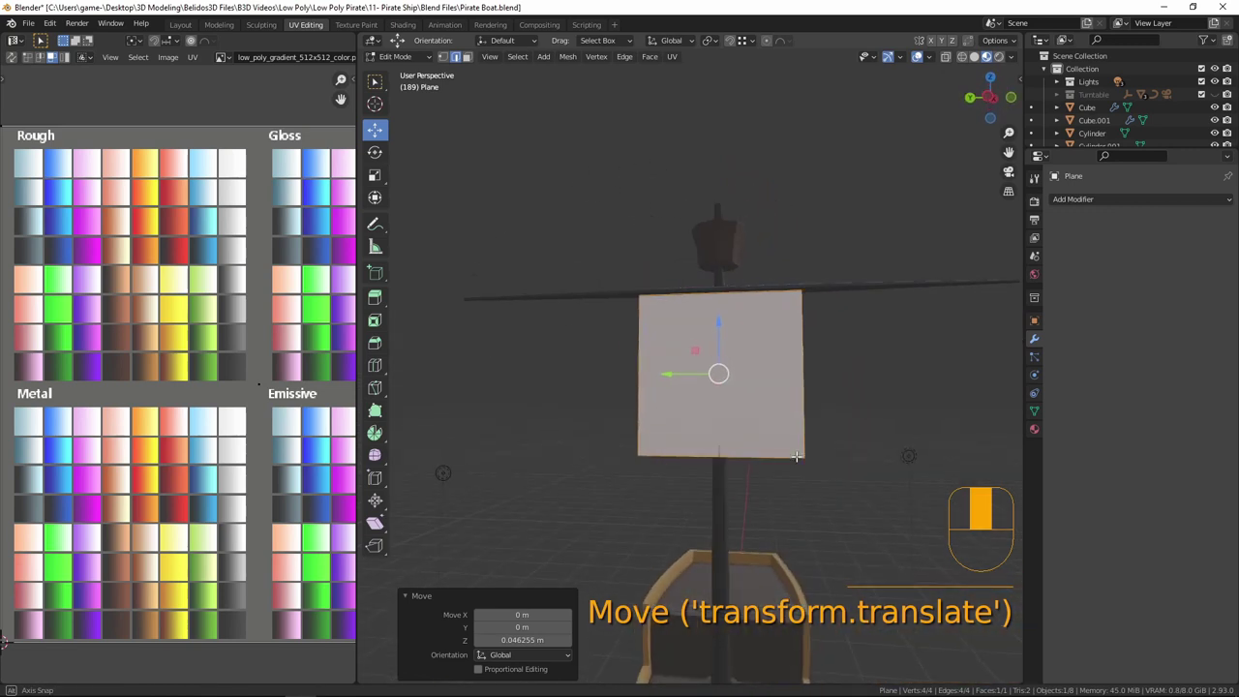
# - Add a vertical loop cut down the middle of the sail plane and delete the outer vertices of one half
pyautogui.hotkey('ctrl', 'r')
pyautogui.click(739, 453)
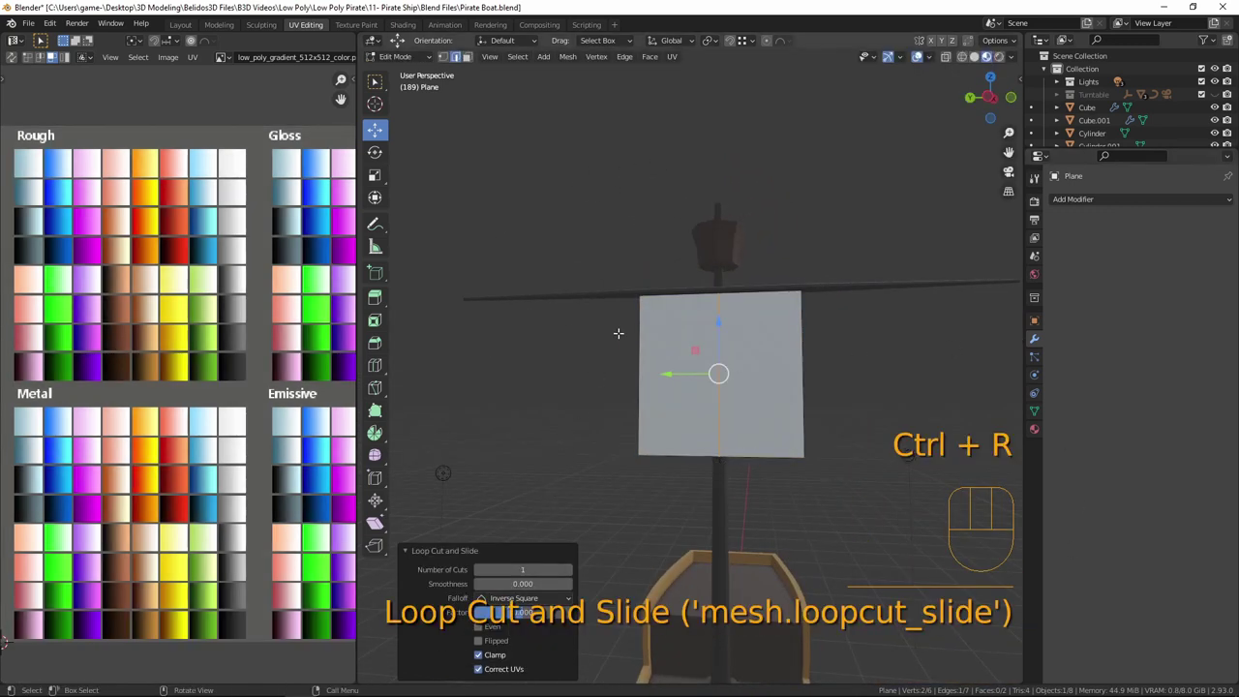
pyautogui.click(642, 332)
pyautogui.press('x')
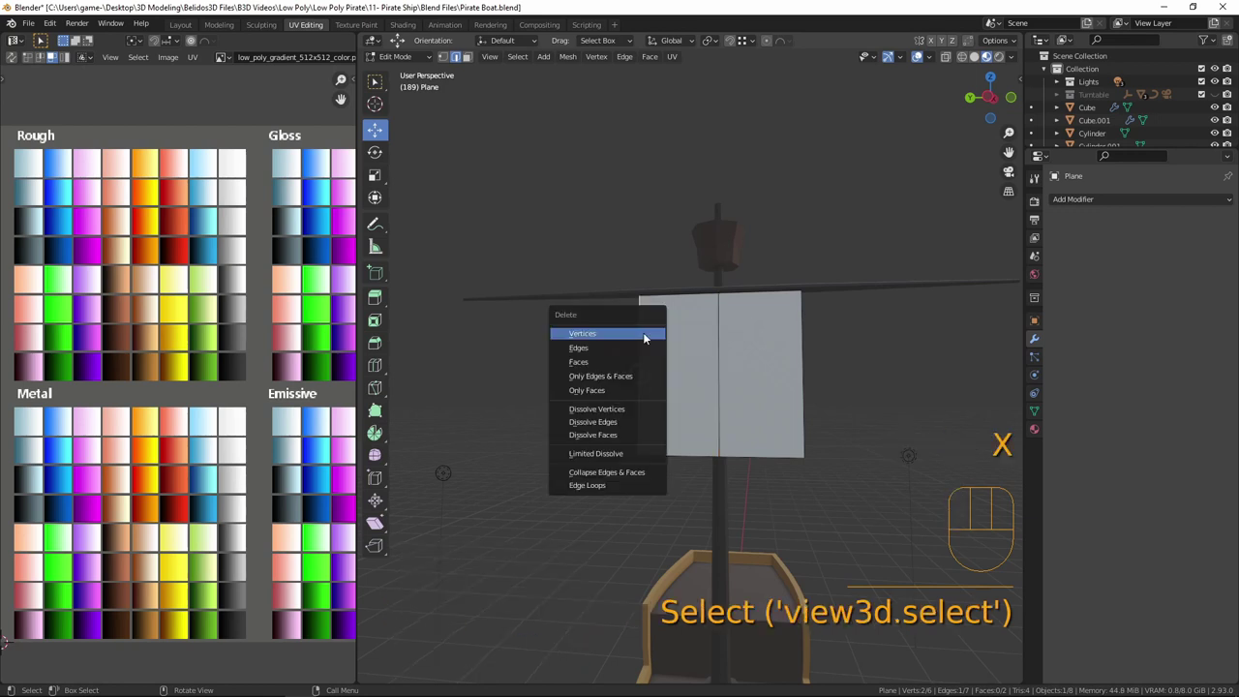
pyautogui.click(626, 333)
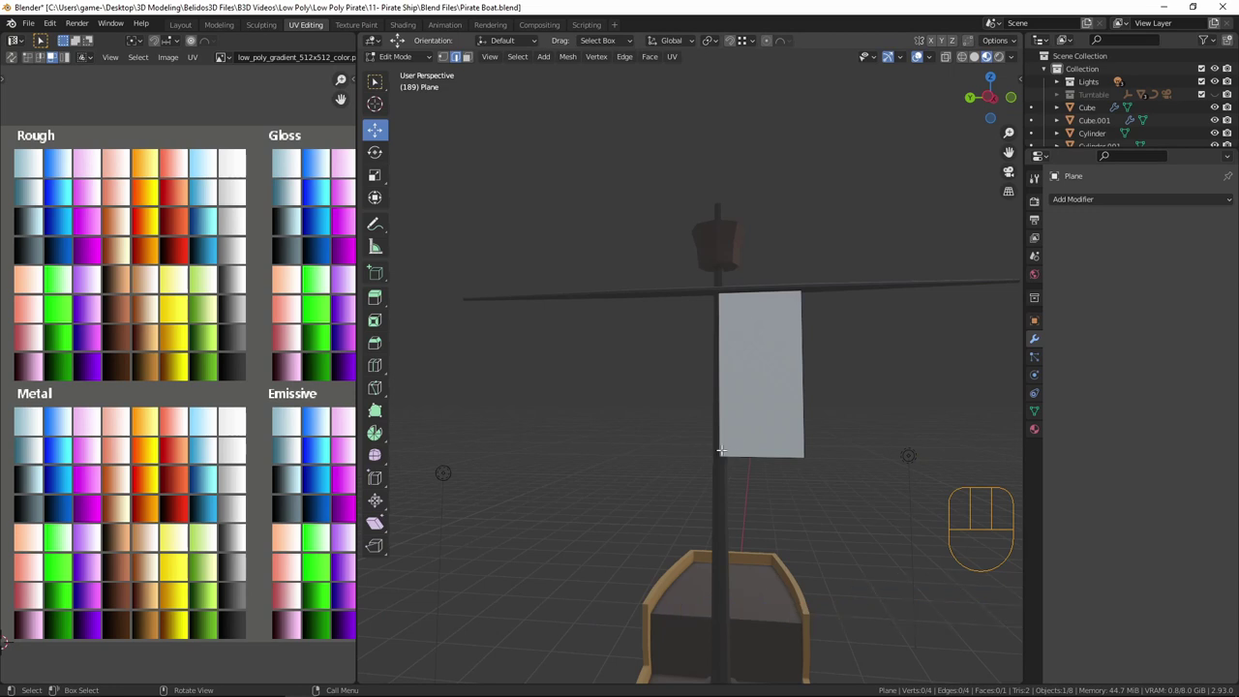
# - Add a Mirror modifier to the half sail, mirroring only across Y with Clipping enabled
pyautogui.click(1138, 201)
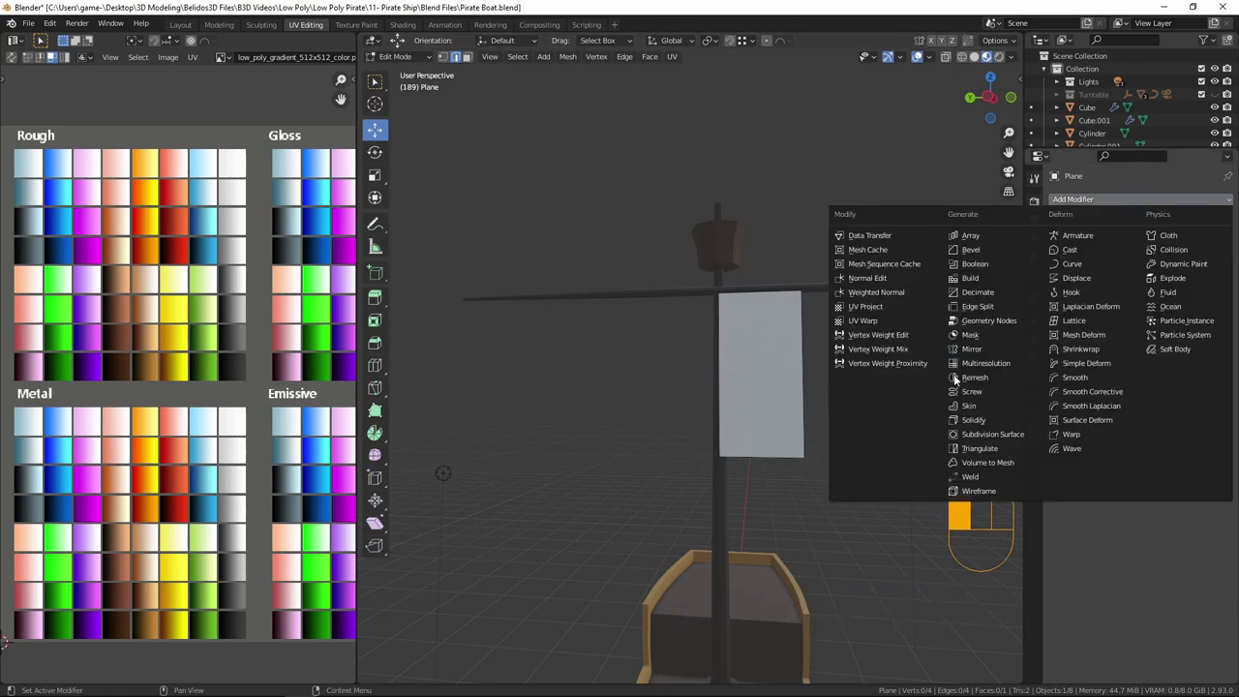
pyautogui.click(970, 349)
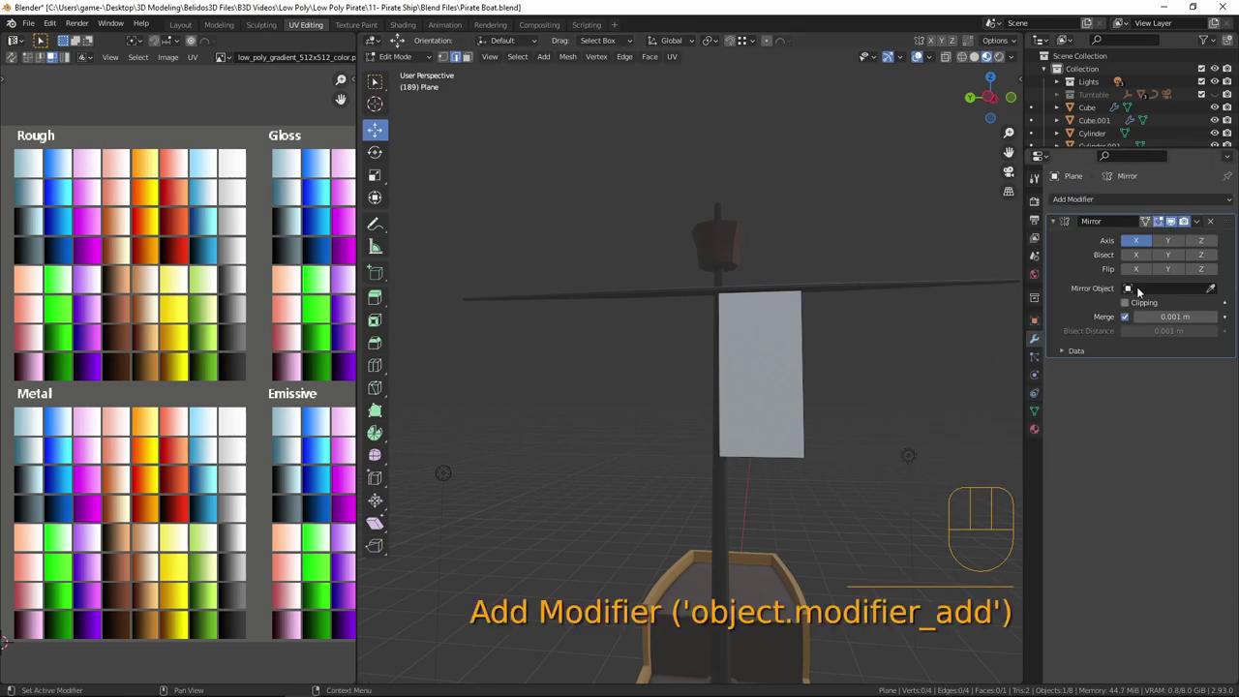
pyautogui.click(1168, 241)
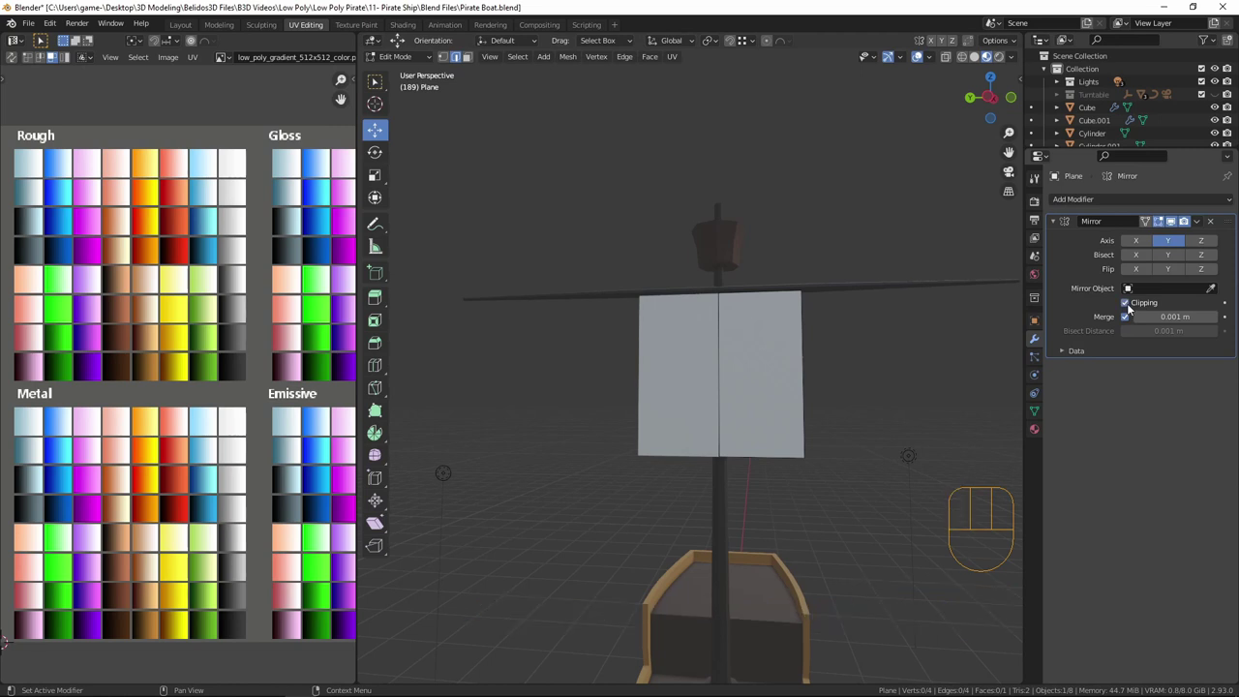
pyautogui.moveTo(901, 415); pyautogui.dragTo(717, 443, button='middle')
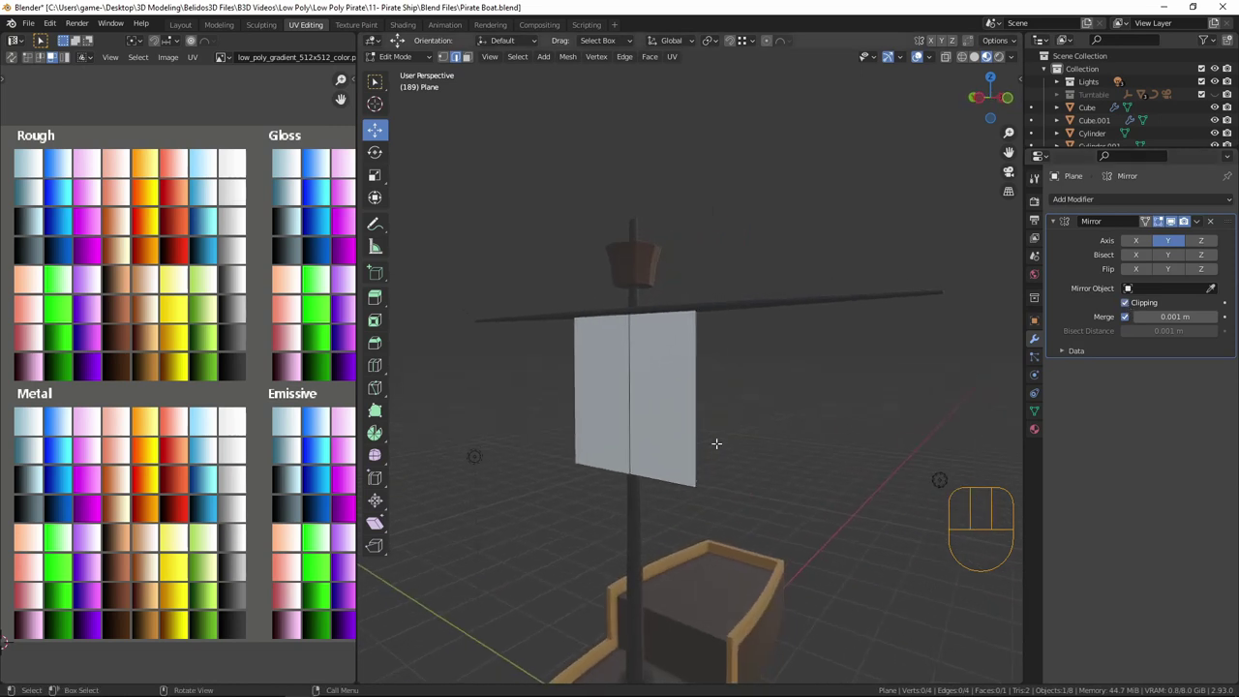
# - Select the sail's outer vertical edge and move it outward along Y toward the yard's end
pyautogui.click(695, 388)
pyautogui.moveTo(656, 398); pyautogui.dragTo(862, 398)
pyautogui.moveTo(863, 398); pyautogui.dragTo(924, 242, button='middle')
# - Select the sail's bottom edge, lower it about 1.63 m and shift it about -0.07 m along X
pyautogui.moveTo(887, 259); pyautogui.dragTo(804, 382)
pyautogui.click(758, 332)
pyautogui.moveTo(802, 381); pyautogui.dragTo(785, 419, button='middle')
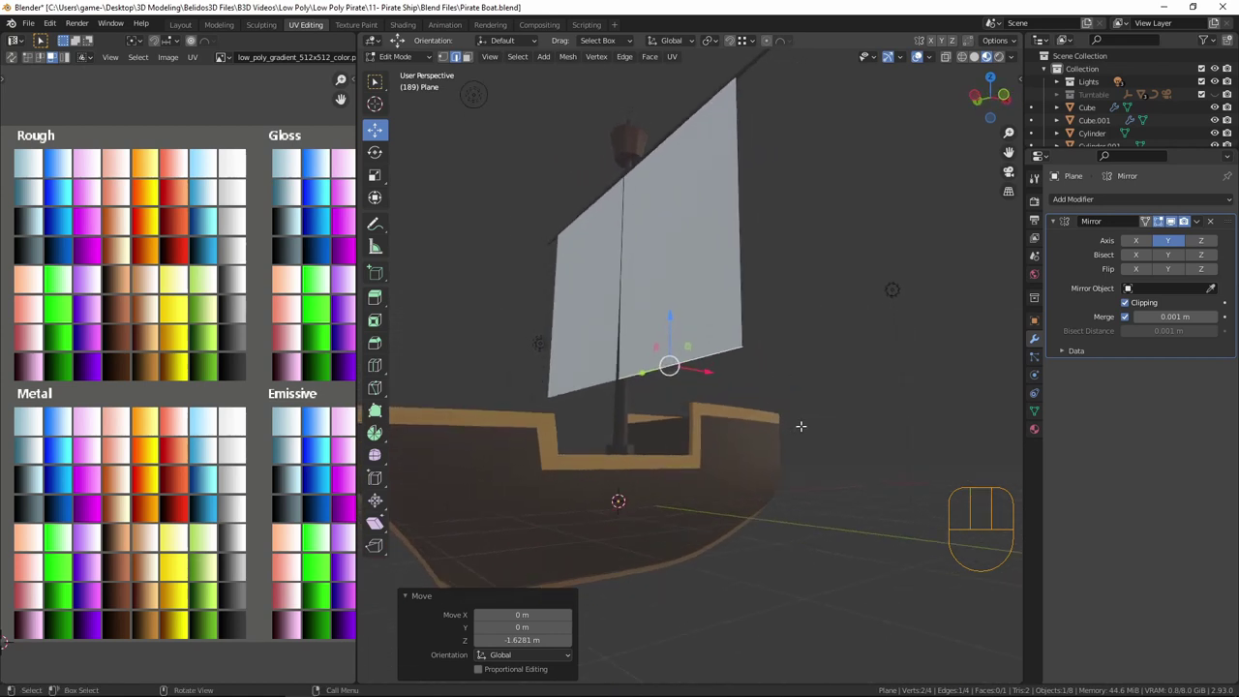
pyautogui.moveTo(711, 369); pyautogui.dragTo(703, 369)
# - Add four evenly spaced horizontal loop cuts across the sail
pyautogui.scroll(-3, 703, 369)
pyautogui.moveTo(703, 368); pyautogui.dragTo(907, 297, button='middle')
pyautogui.scroll(3, 728, 300)
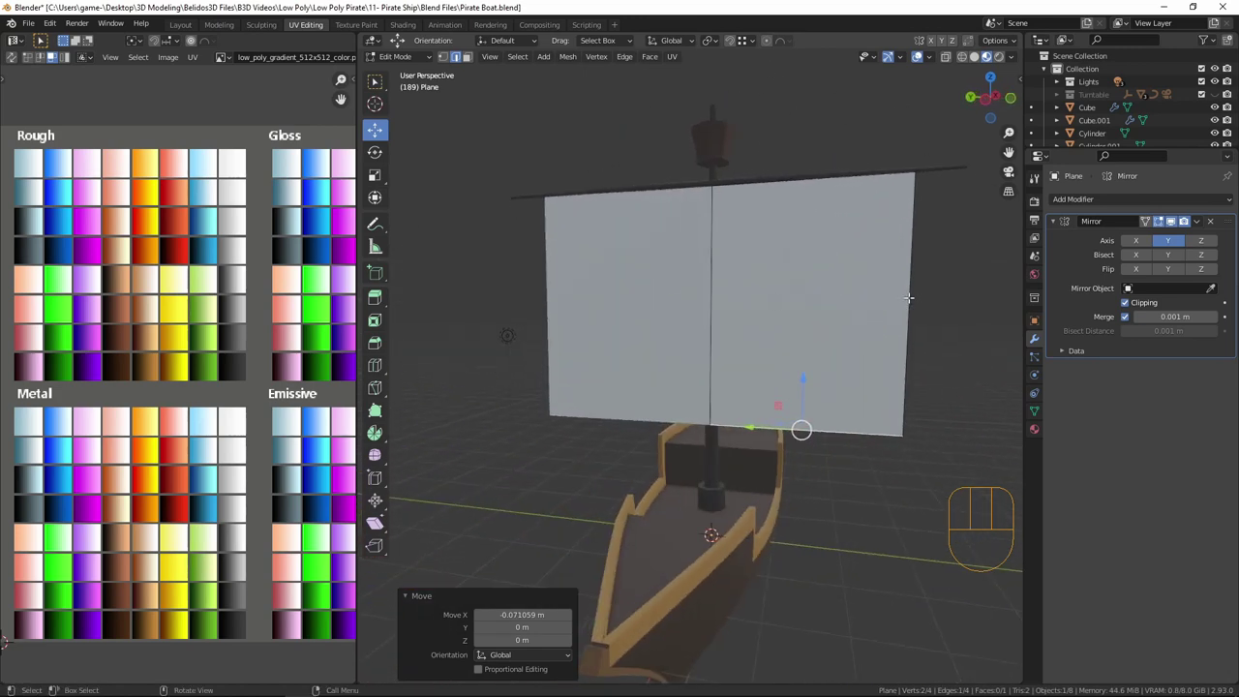
pyautogui.hotkey('ctrl', 'r')
pyautogui.scroll(3, 899, 300)
pyautogui.click(899, 300)
pyautogui.rightClick(899, 300)
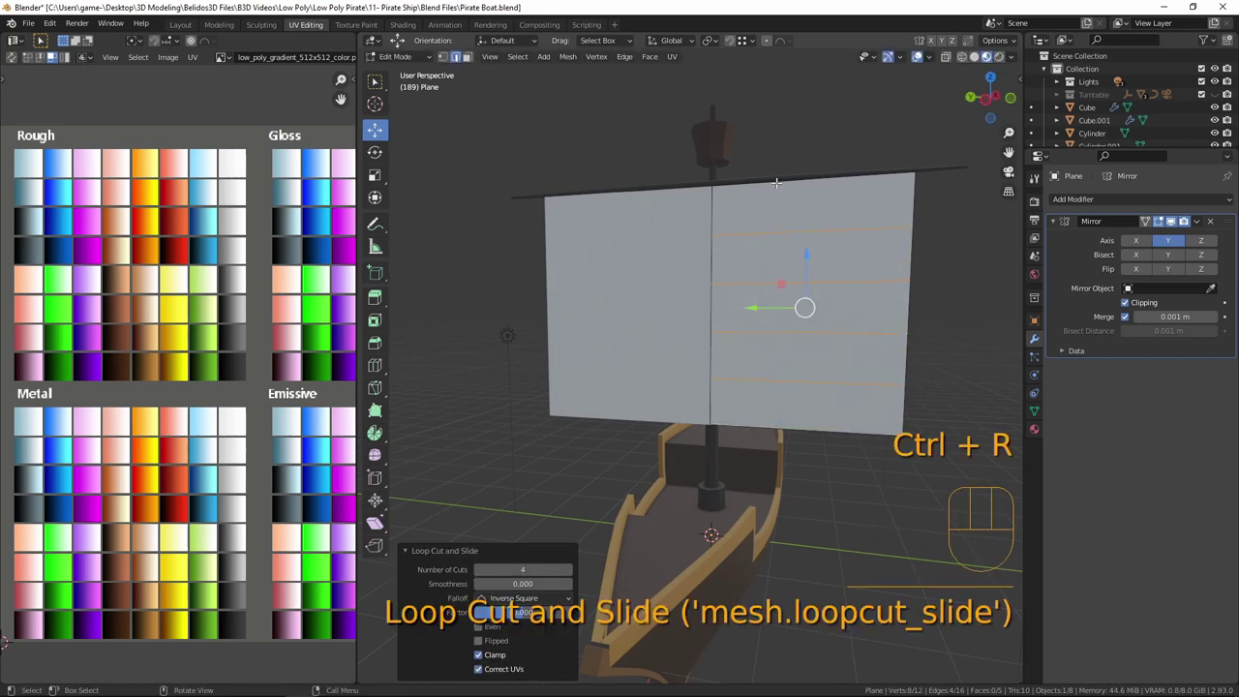
# - Add two evenly spaced vertical loop cuts to the sail half
pyautogui.hotkey('ctrl', 'r')
pyautogui.scroll(1, 766, 196)
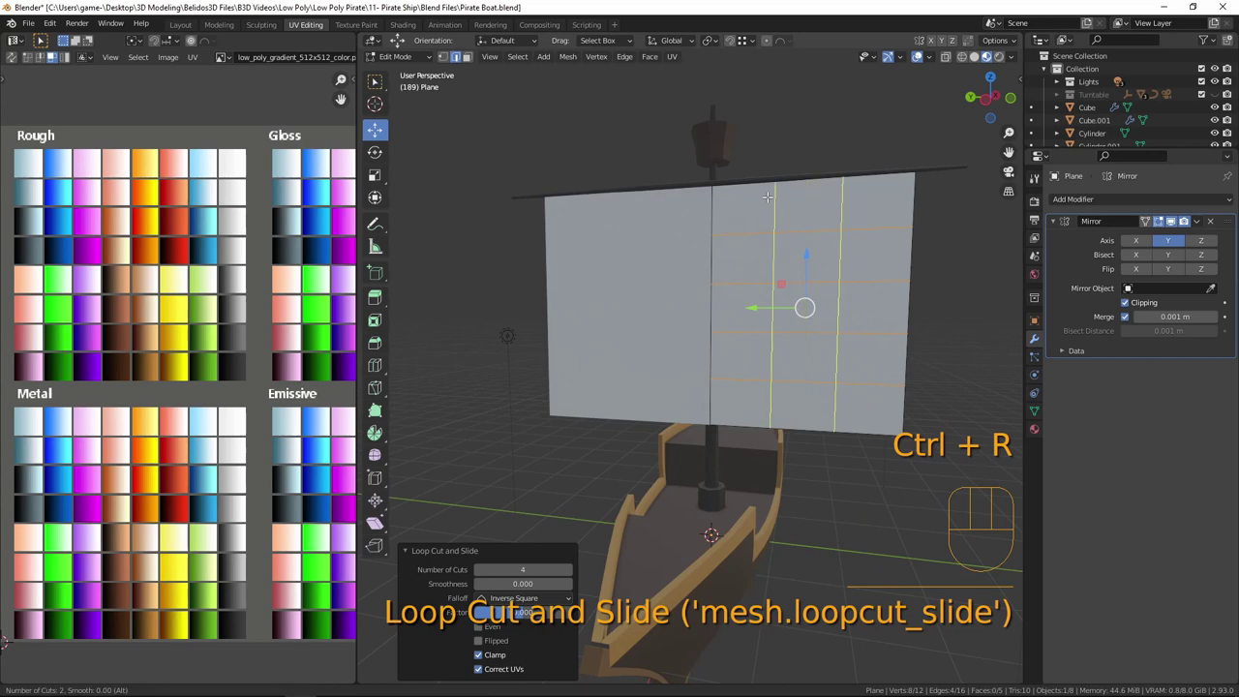
pyautogui.click(766, 196)
pyautogui.rightClick(767, 196)
# - Bulge the sail toward the bow by moving a face beside the mast along X, using proportional editing with Smooth falloff
pyautogui.moveTo(834, 321); pyautogui.dragTo(778, 304, button='middle')
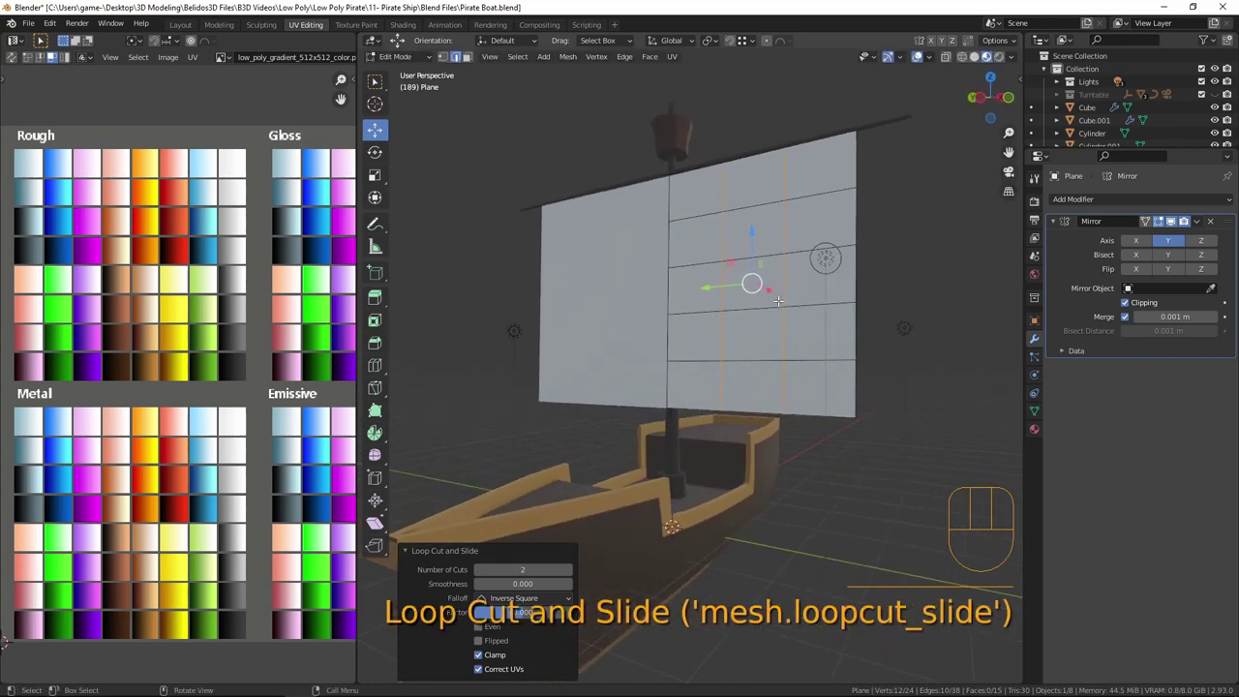
pyautogui.press('3')
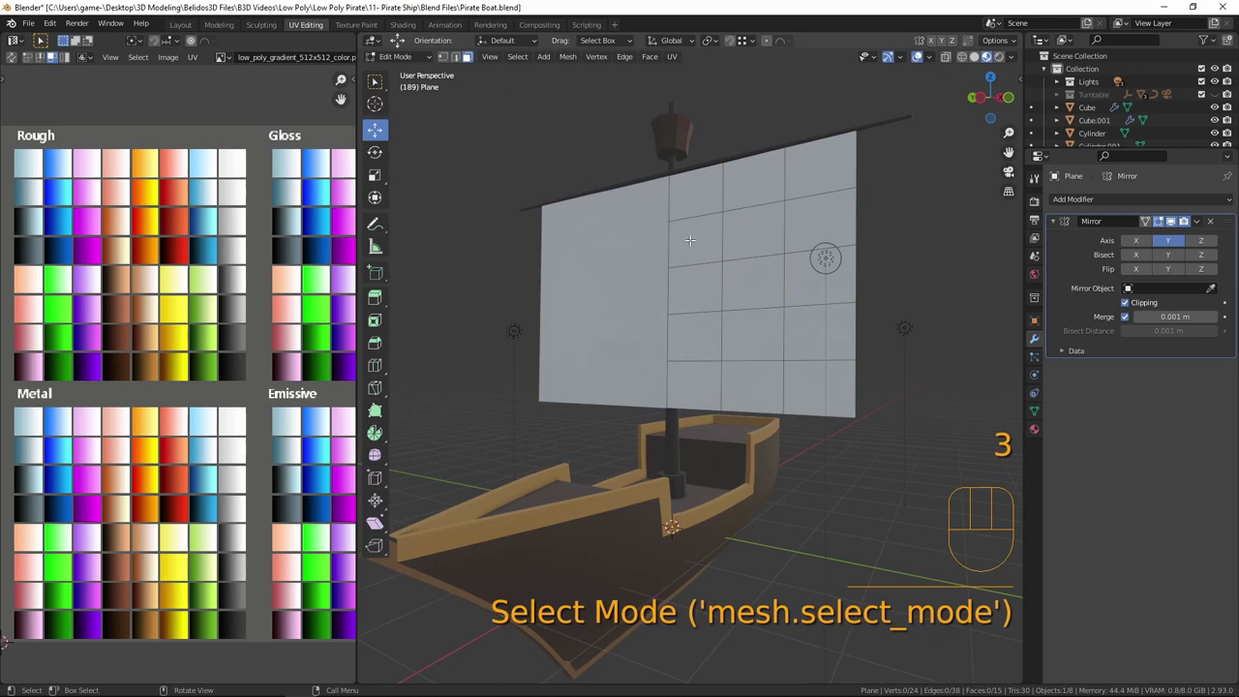
pyautogui.click(785, 40)
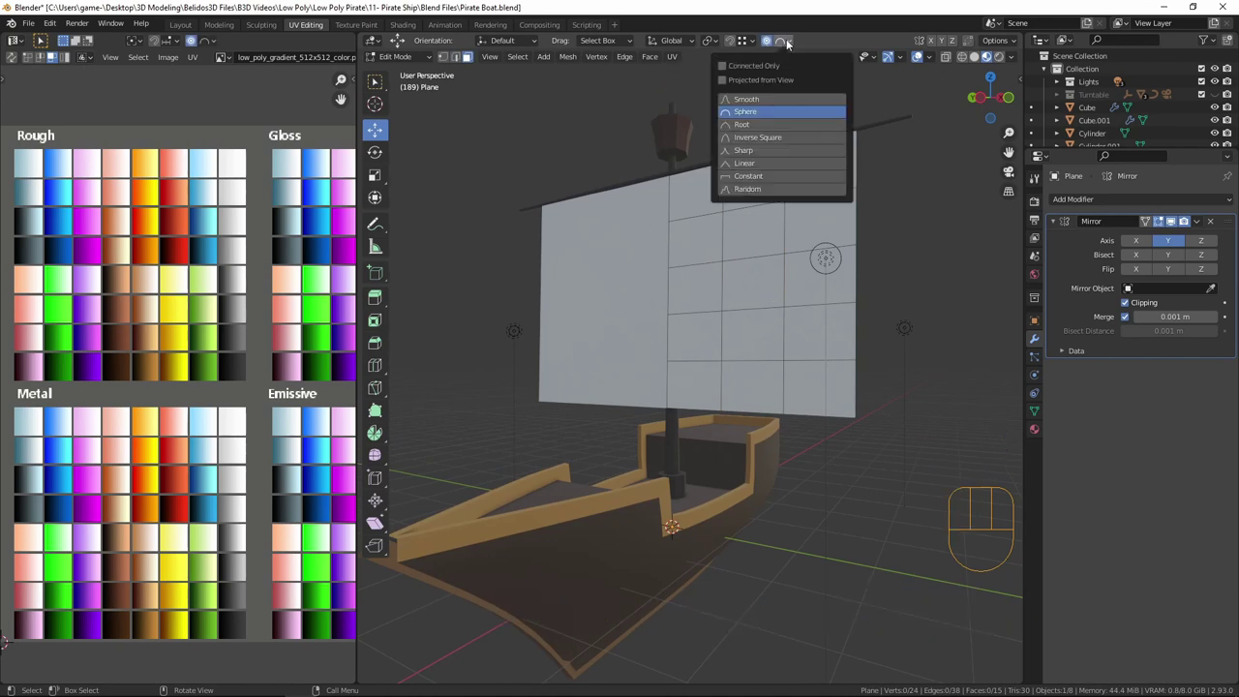
pyautogui.click(743, 102)
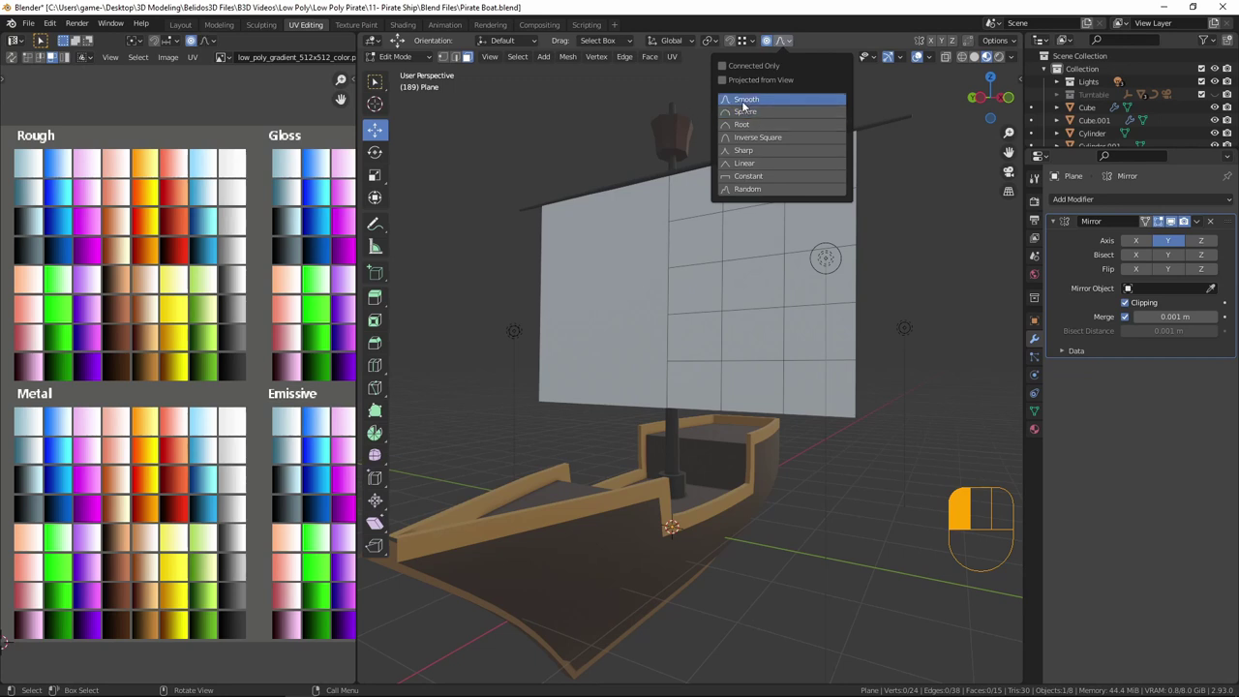
pyautogui.click(687, 282)
pyautogui.moveTo(714, 331); pyautogui.dragTo(628, 326, button='middle')
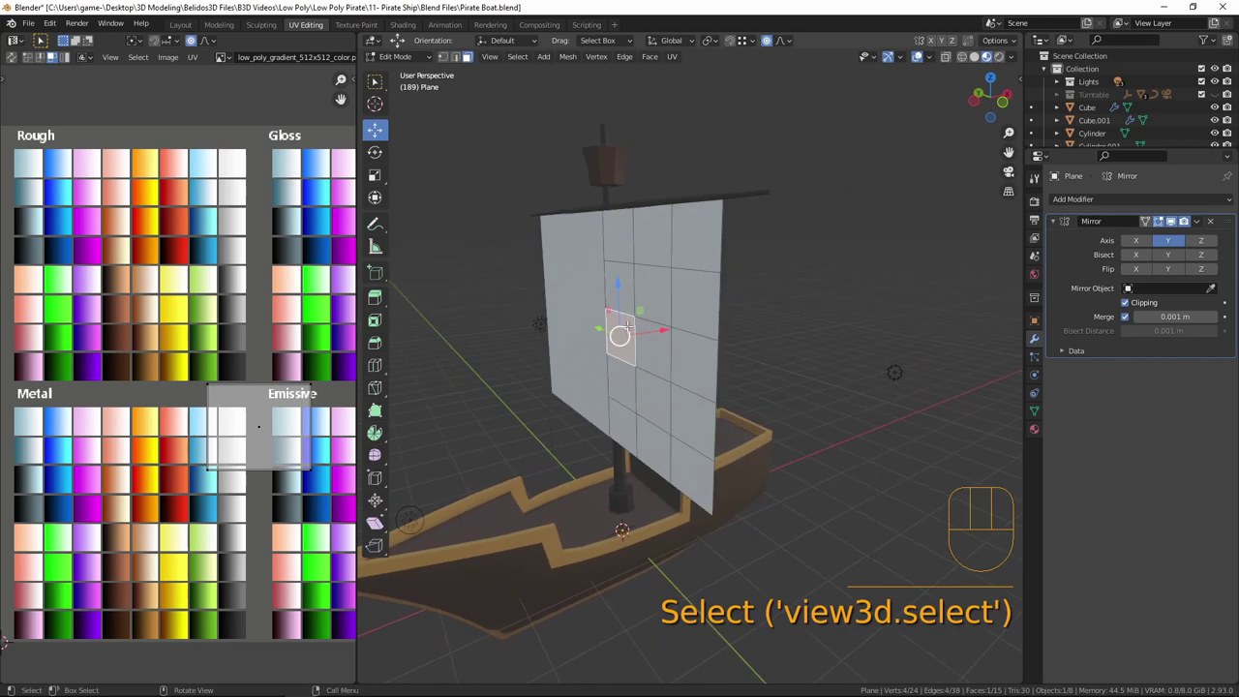
pyautogui.moveTo(665, 332); pyautogui.dragTo(628, 335)
pyautogui.scroll(-12, 636, 334)
pyautogui.scroll(-1, 635, 335)
pyautogui.scroll(-1, 634, 335)
pyautogui.scroll(-1, 628, 335)
pyautogui.moveTo(627, 335); pyautogui.dragTo(743, 313, button='middle')
# - Lower the sail's top edge segment beside the mast about 0.23 m along Z with proportional editing
pyautogui.press('2')
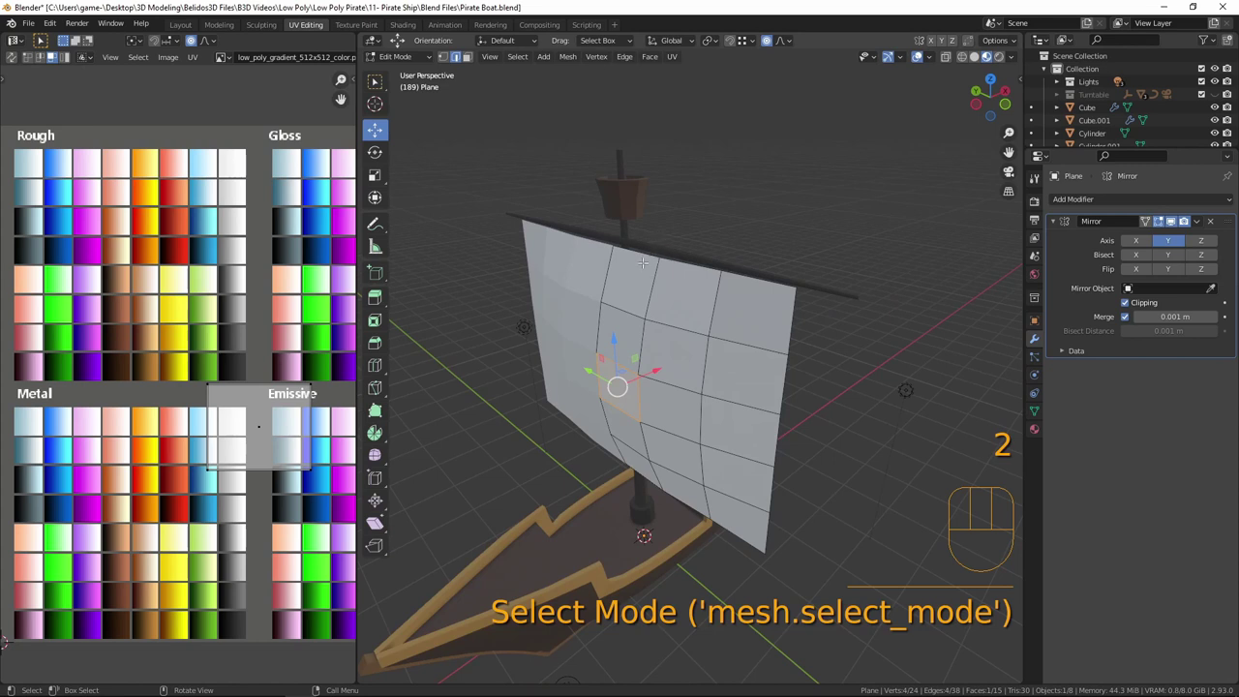
pyautogui.click(640, 254)
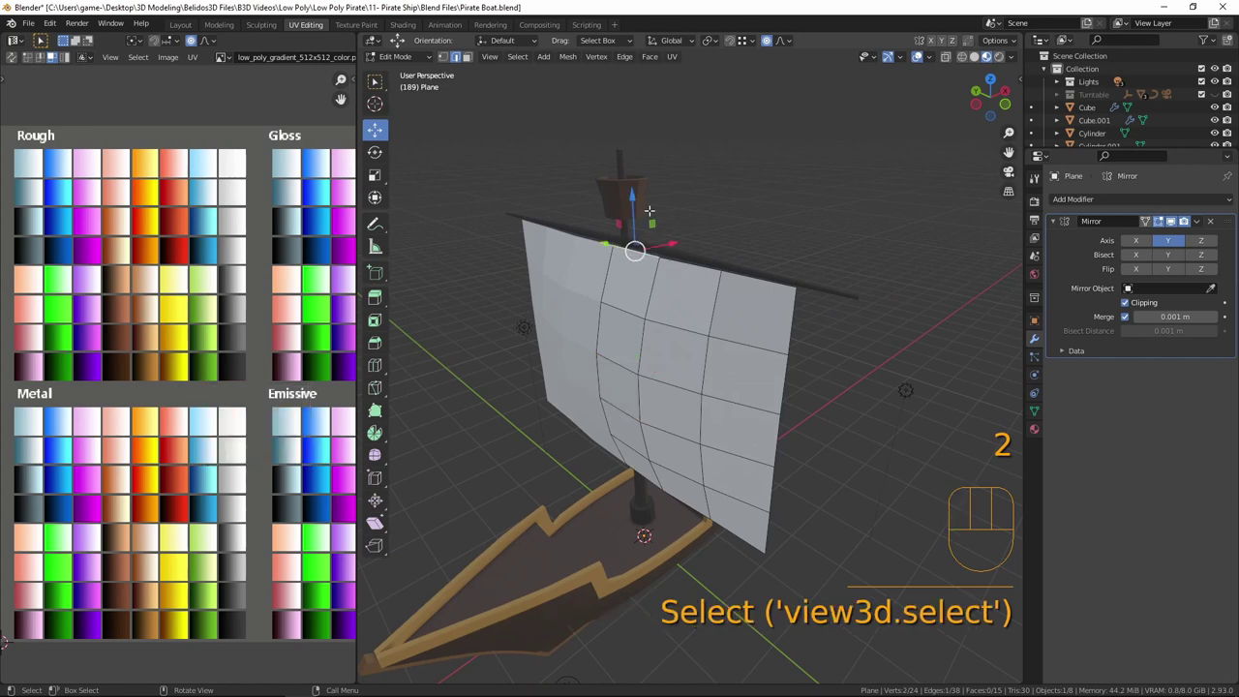
pyautogui.moveTo(630, 195); pyautogui.dragTo(615, 211)
pyautogui.scroll(1, 621, 206)
pyautogui.scroll(1, 619, 207)
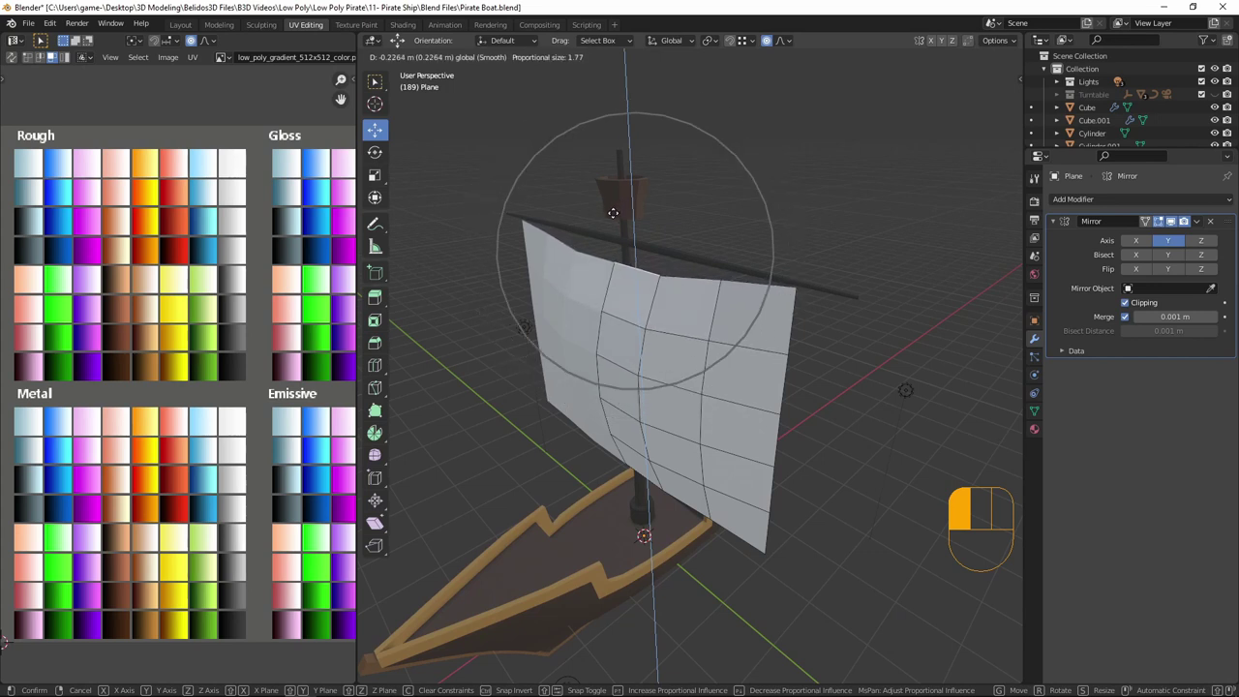
pyautogui.moveTo(612, 213); pyautogui.dragTo(612, 213)
pyautogui.press('Tab')
pyautogui.moveTo(726, 240); pyautogui.dragTo(865, 311, button='middle')
# - Pull the middle segment of the sail's outer vertical edge inward about 0.21 m along Y with proportional editing
pyautogui.press('Tab')
pyautogui.click(878, 297)
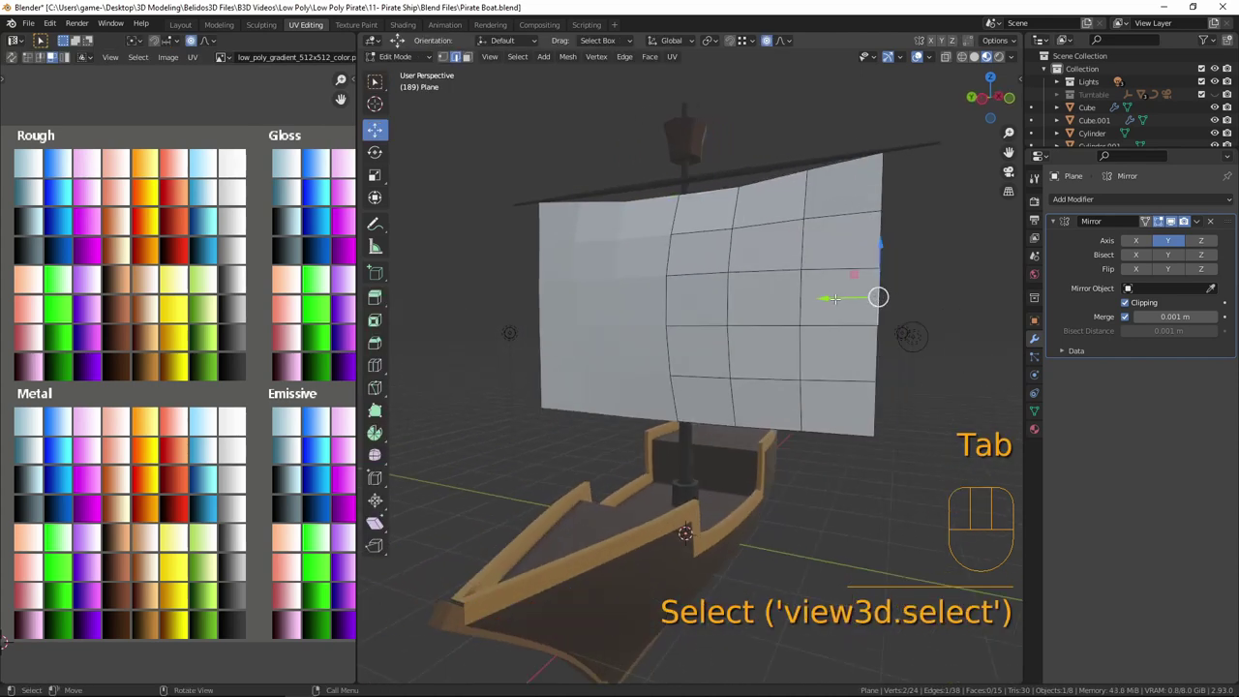
pyautogui.moveTo(829, 296); pyautogui.dragTo(803, 299)
pyautogui.scroll(2, 807, 299)
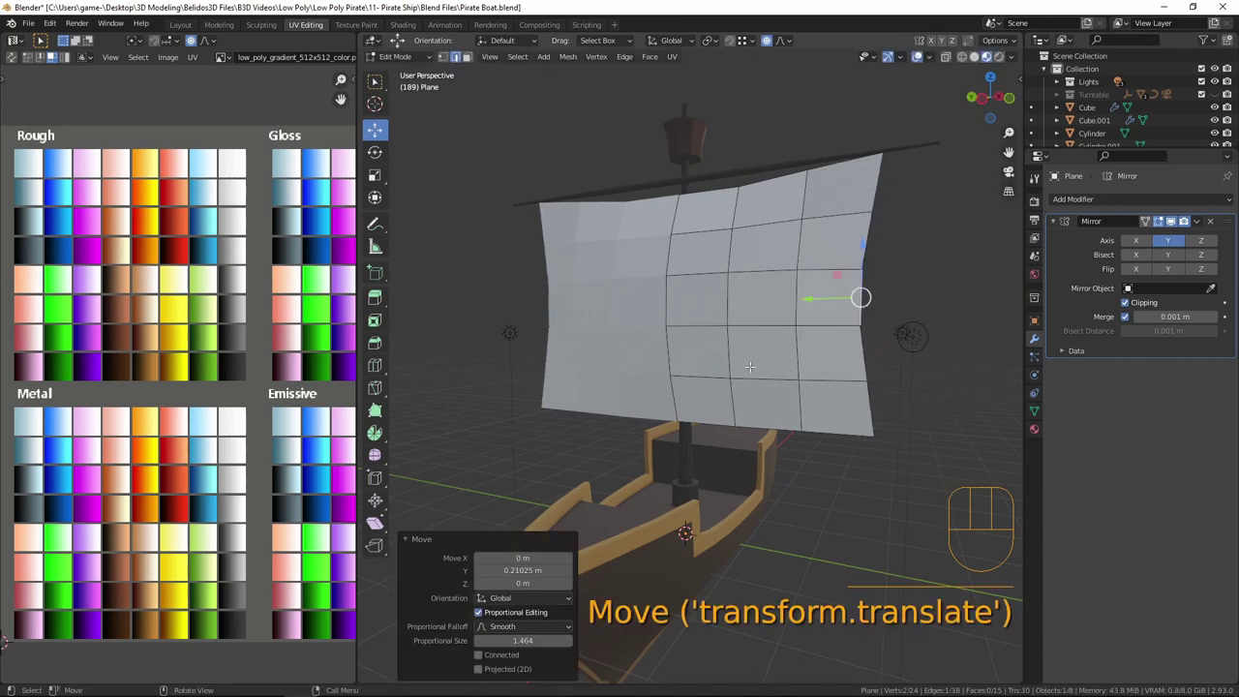
pyautogui.scroll(2, 692, 418)
# - Lower the sail's bottom edge segment beside the mast with proportional editing so the lower edge curves downward
pyautogui.click(701, 441)
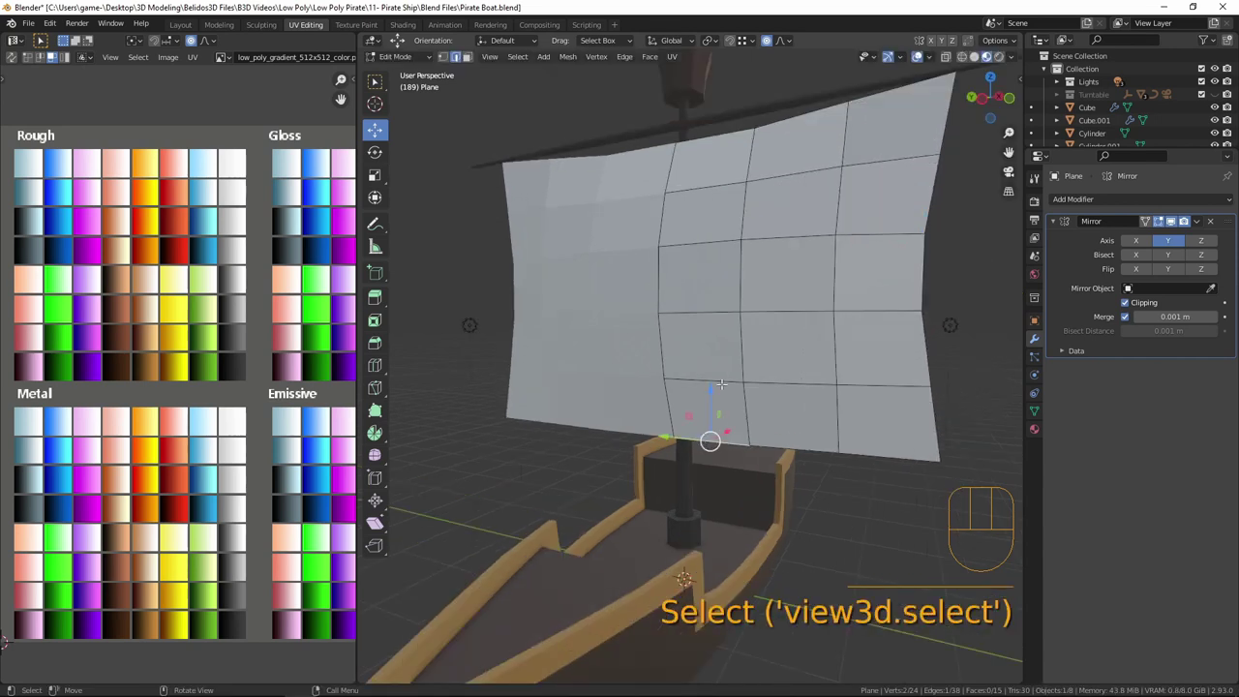
pyautogui.moveTo(712, 386); pyautogui.dragTo(700, 414)
pyautogui.press('Tab')
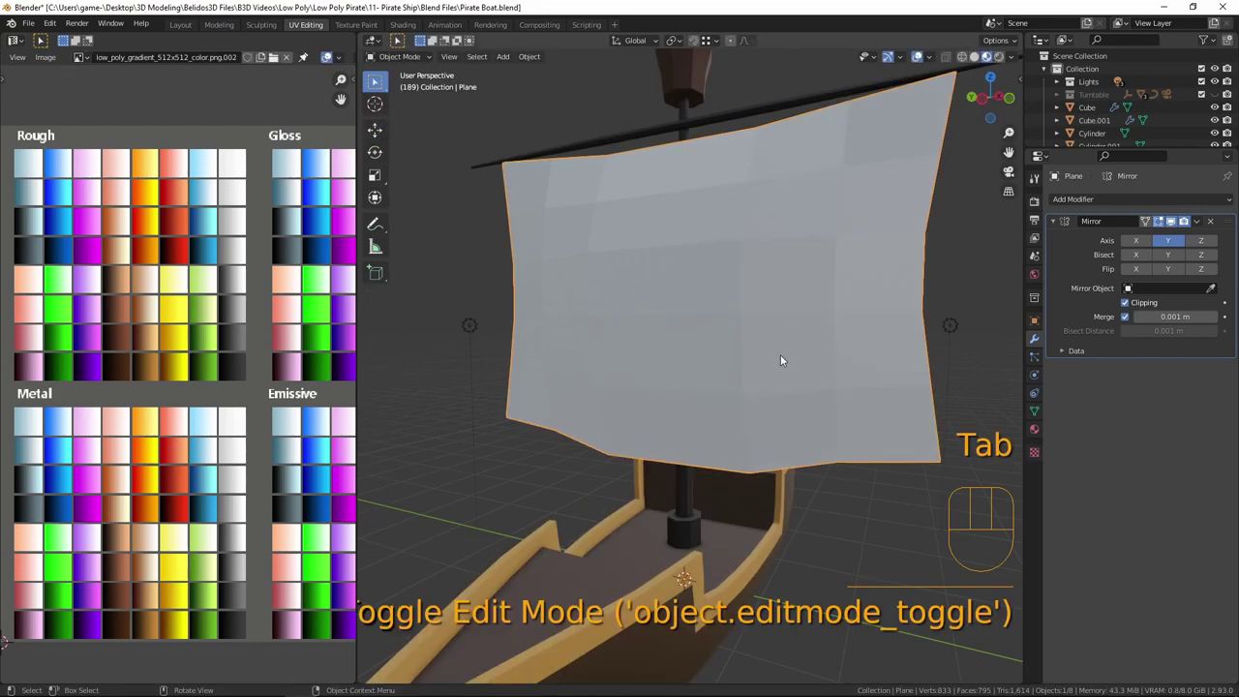
# - Shade the sail smooth and enable Auto Smooth at 30°
pyautogui.scroll(-2, 781, 354)
pyautogui.moveTo(777, 424); pyautogui.dragTo(788, 275, button='middle')
pyautogui.rightClick(736, 269)
pyautogui.click(736, 265)
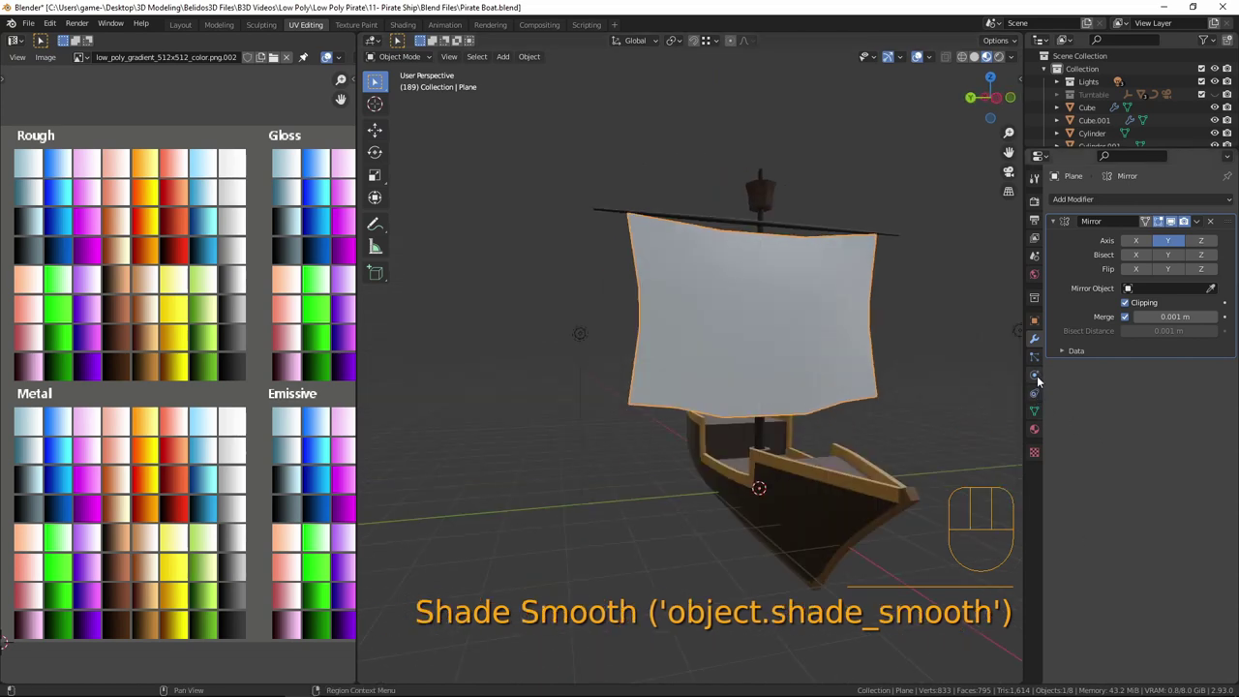
pyautogui.click(1033, 411)
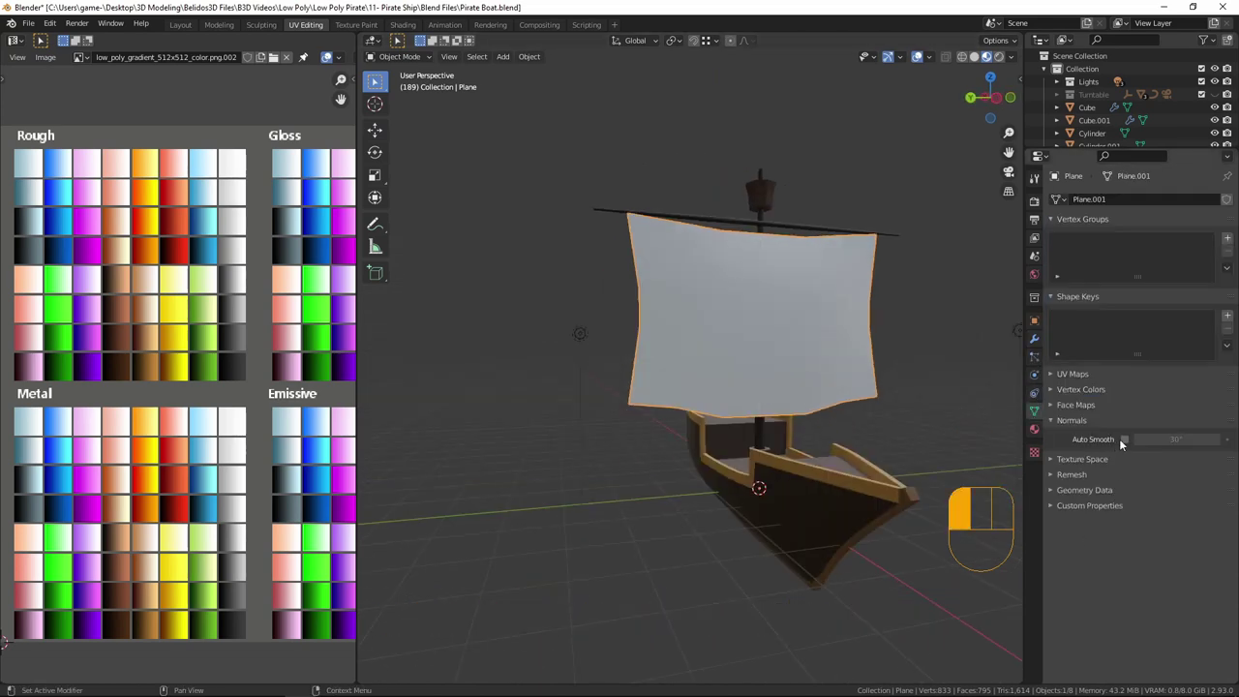
pyautogui.click(1124, 440)
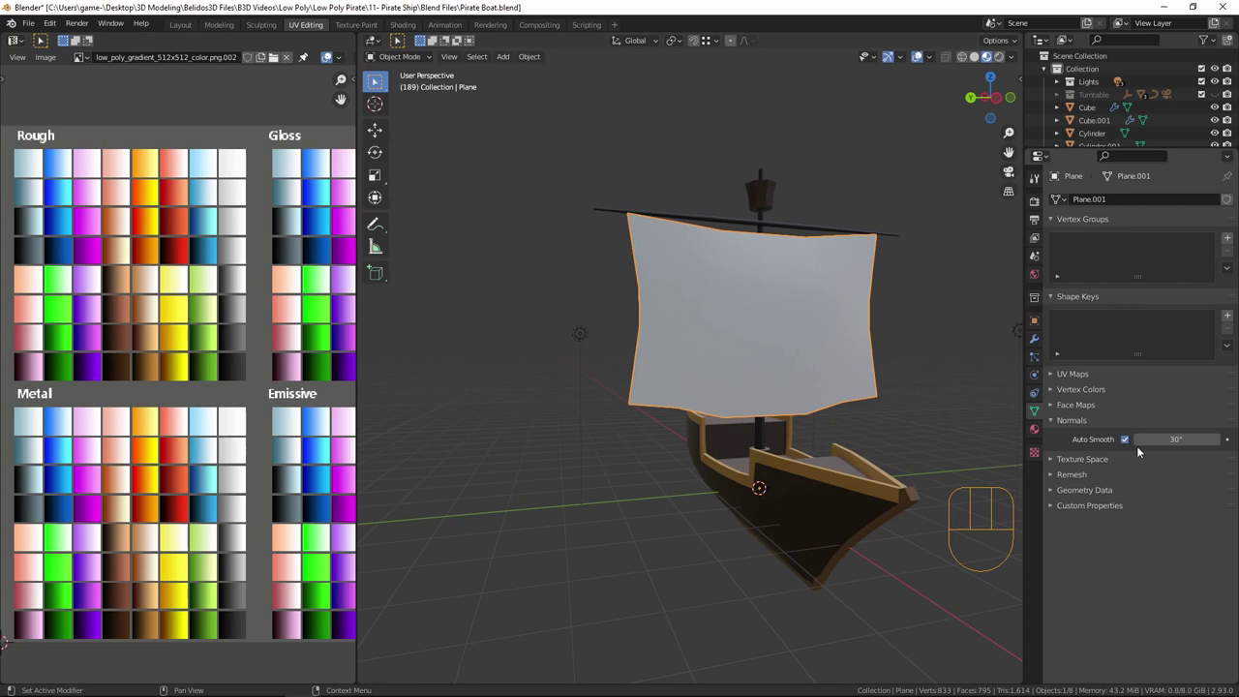
# - Assign the existing Palette material to the sail
pyautogui.click(1035, 428)
pyautogui.click(1055, 253)
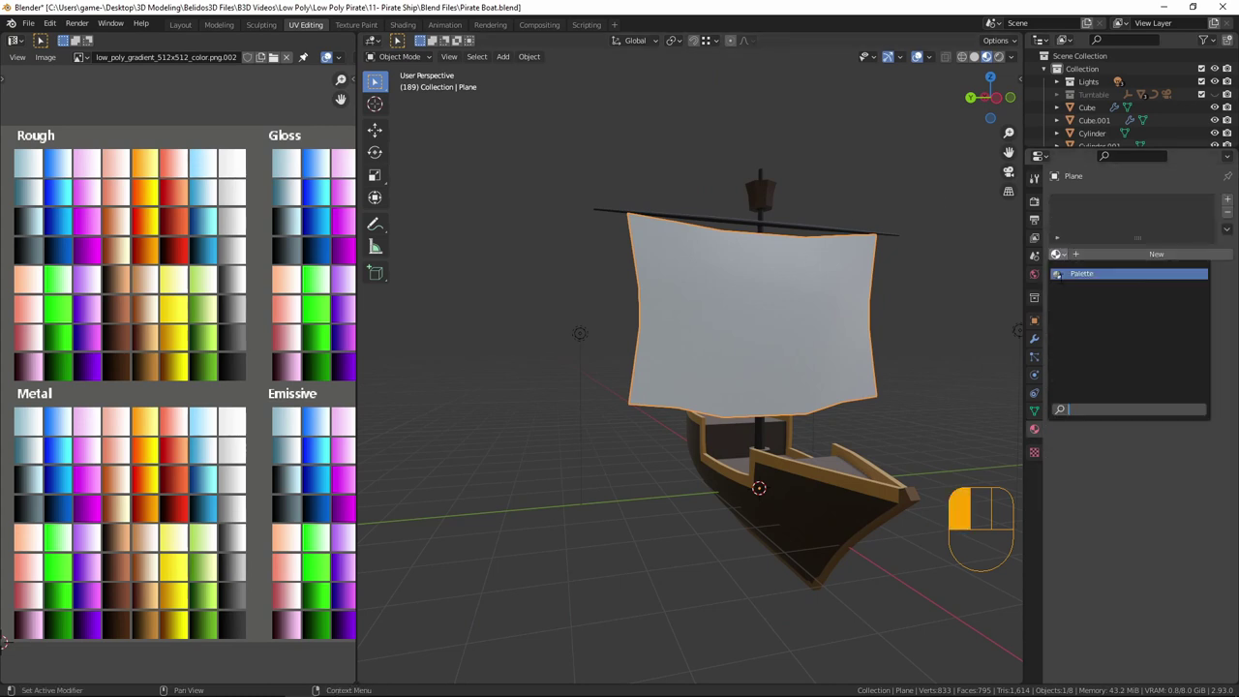
pyautogui.click(1093, 277)
pyautogui.moveTo(871, 387); pyautogui.dragTo(739, 388, button='middle')
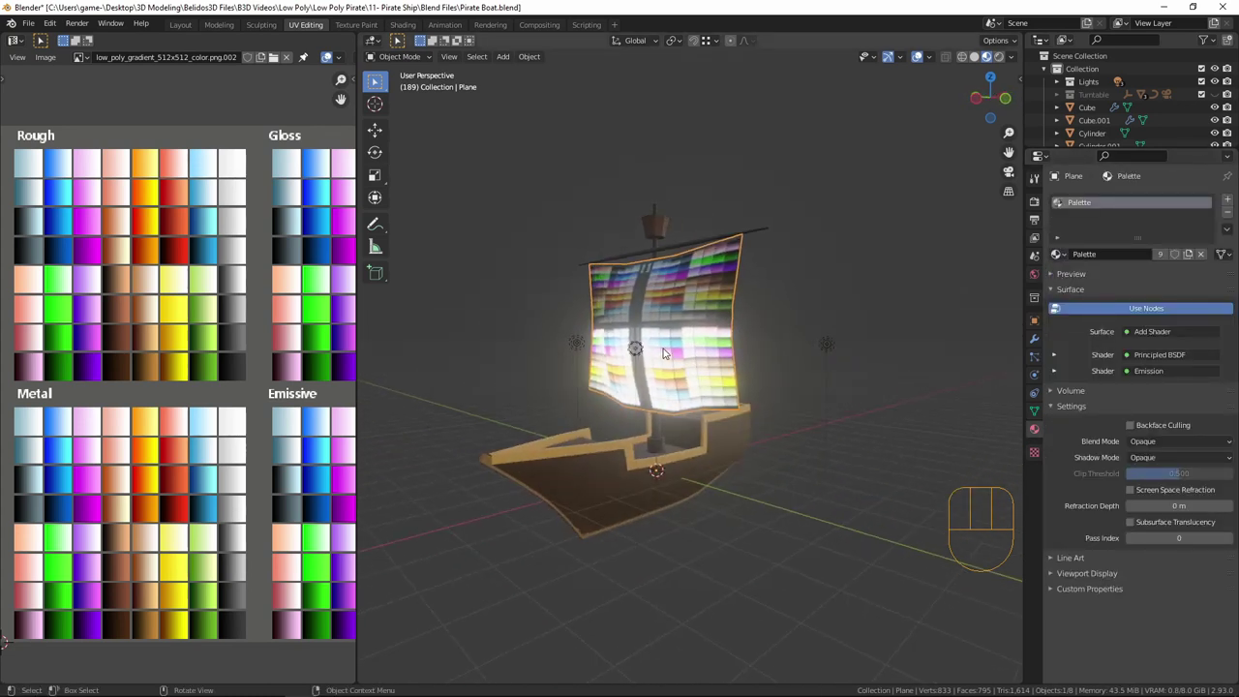
# - Reset the UVs of all sail faces and scale them to 0 so they collapse into a single point
pyautogui.press('Tab')
pyautogui.press('a')
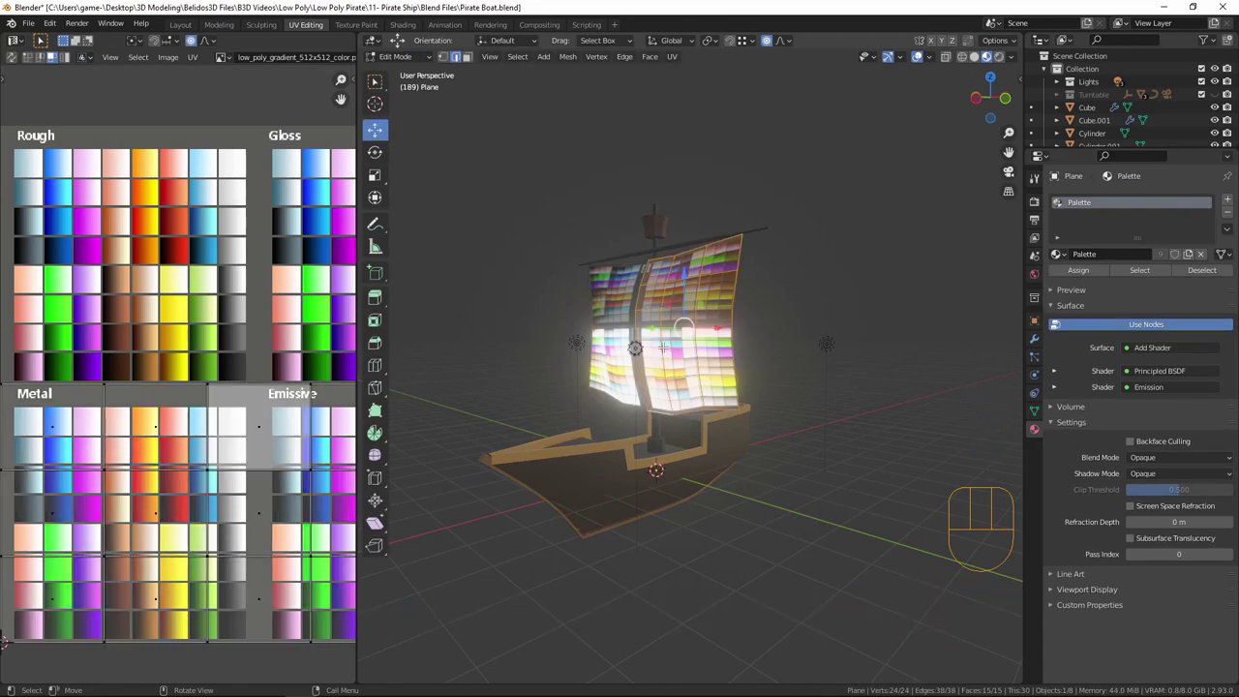
pyautogui.press('u')
pyautogui.click(590, 517)
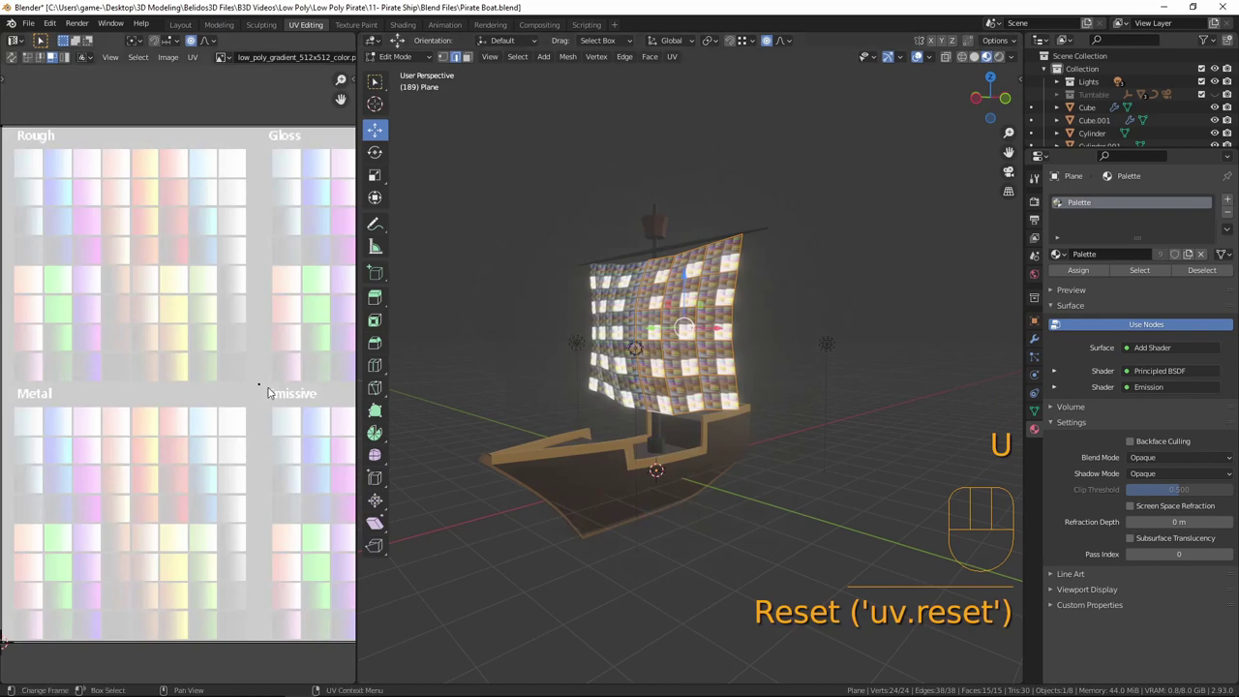
pyautogui.press('a')
pyautogui.press('s')
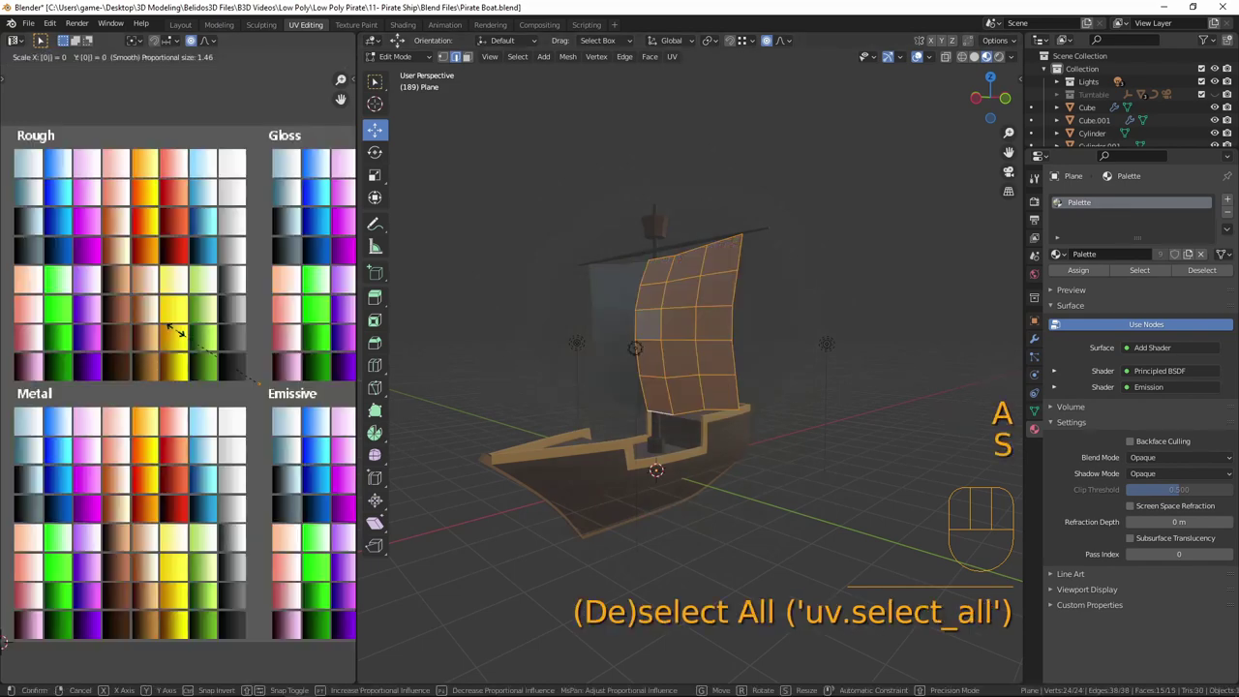
pyautogui.click(178, 335)
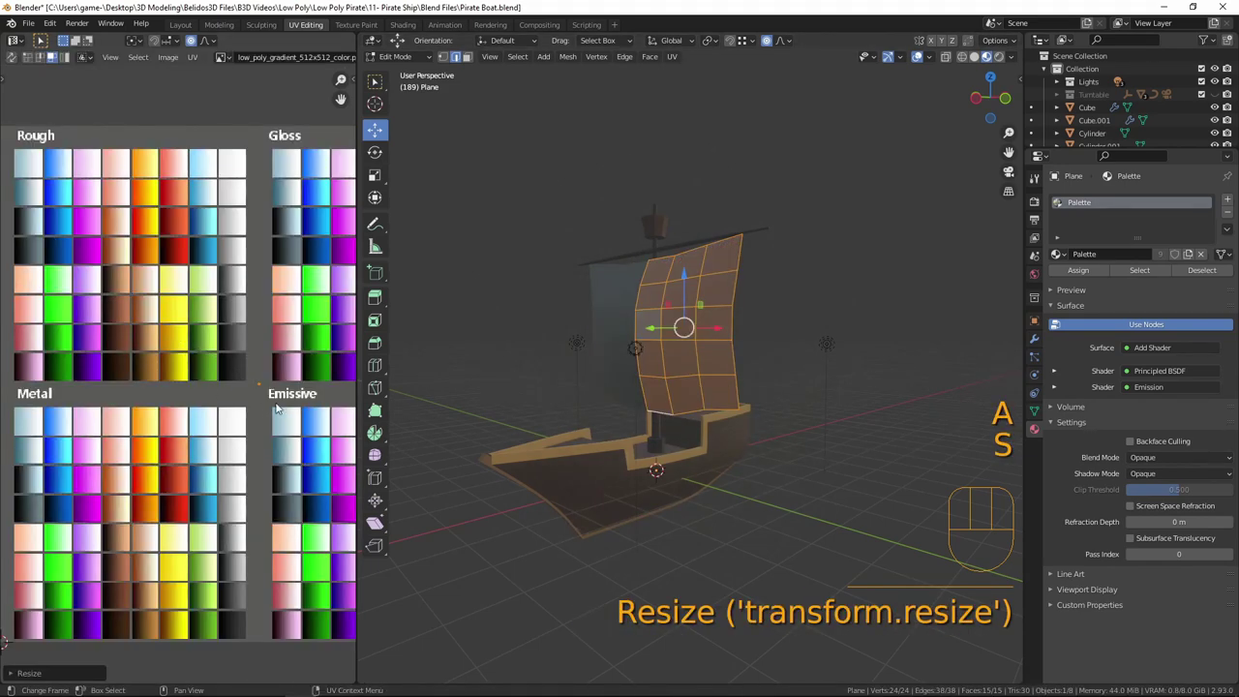
# - Move the sail's UVs onto the darkest blue-grey swatch of the Rough palette and deselect the sail
pyautogui.press('g')
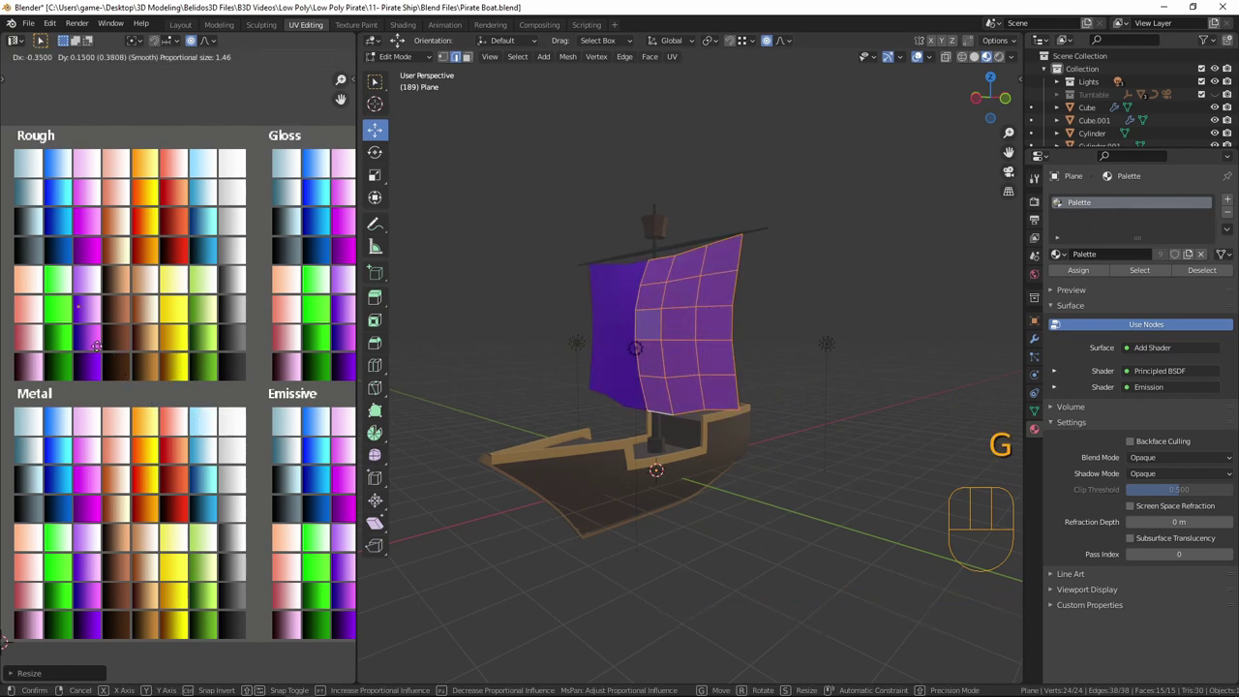
pyautogui.click(42, 304)
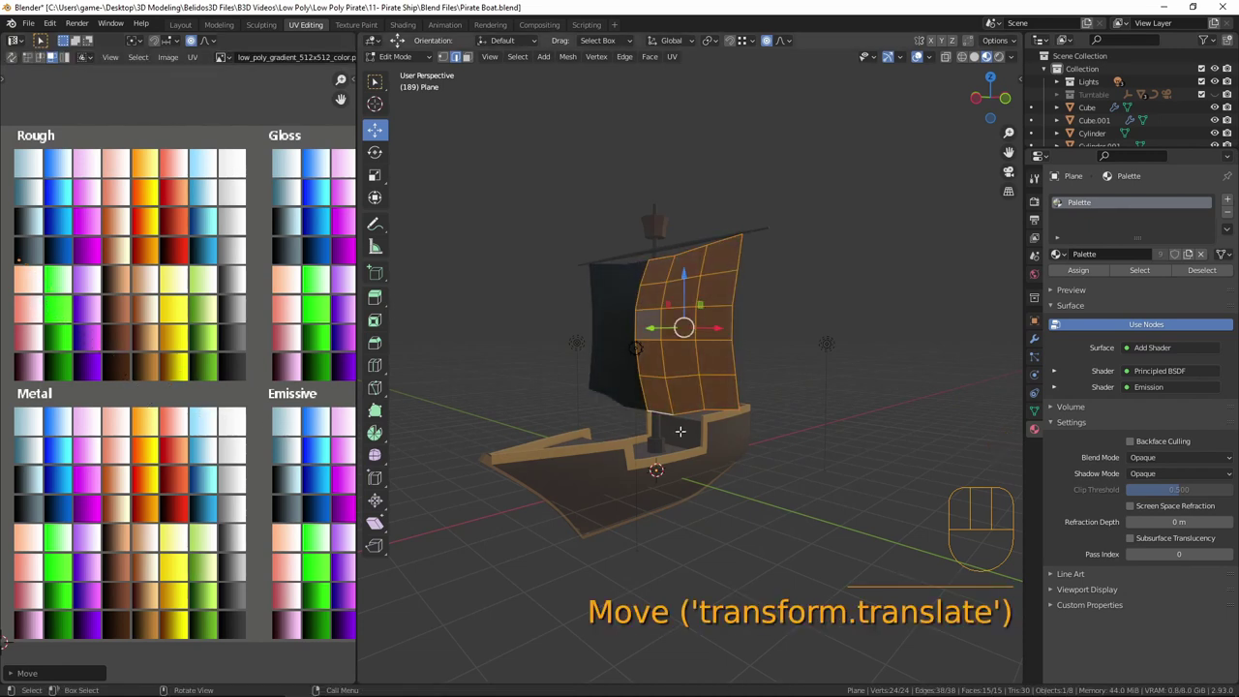
pyautogui.press('Tab')
pyautogui.press('a')
pyautogui.press('a')
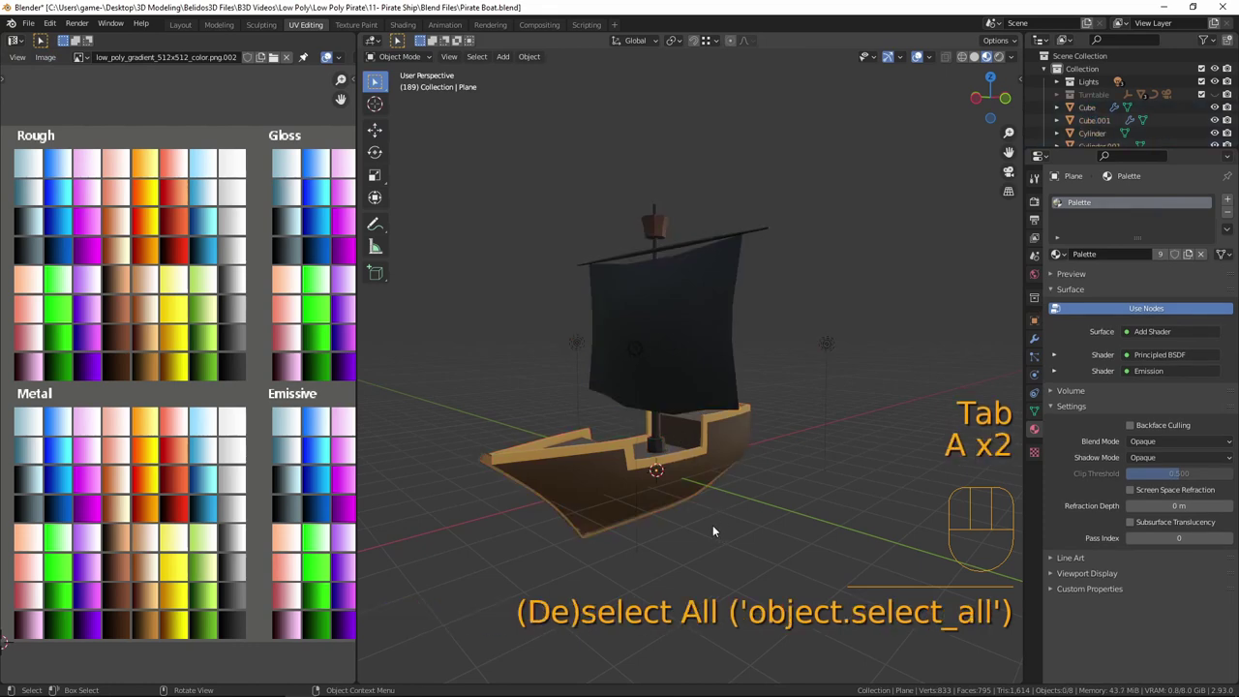
# - Add a 2 m cube at the boat's origin
pyautogui.scroll(2, 713, 523)
pyautogui.moveTo(733, 513); pyautogui.dragTo(669, 481, button='middle')
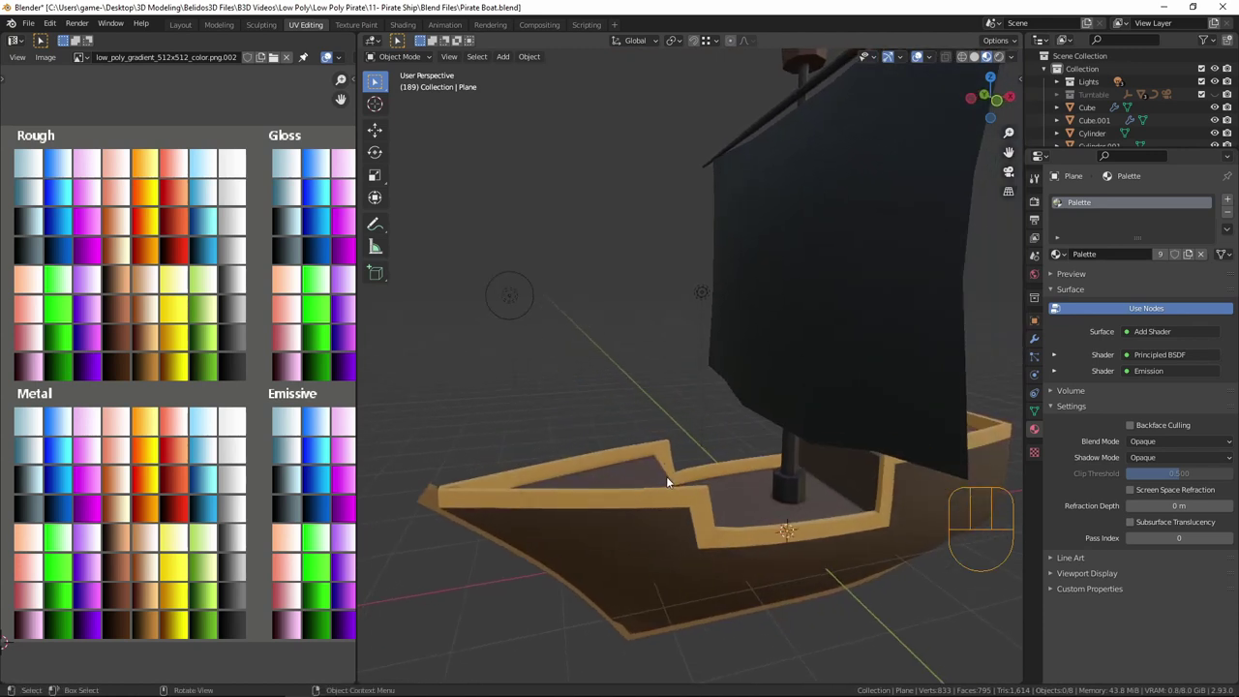
pyautogui.moveTo(553, 557); pyautogui.dragTo(574, 524, button='middle')
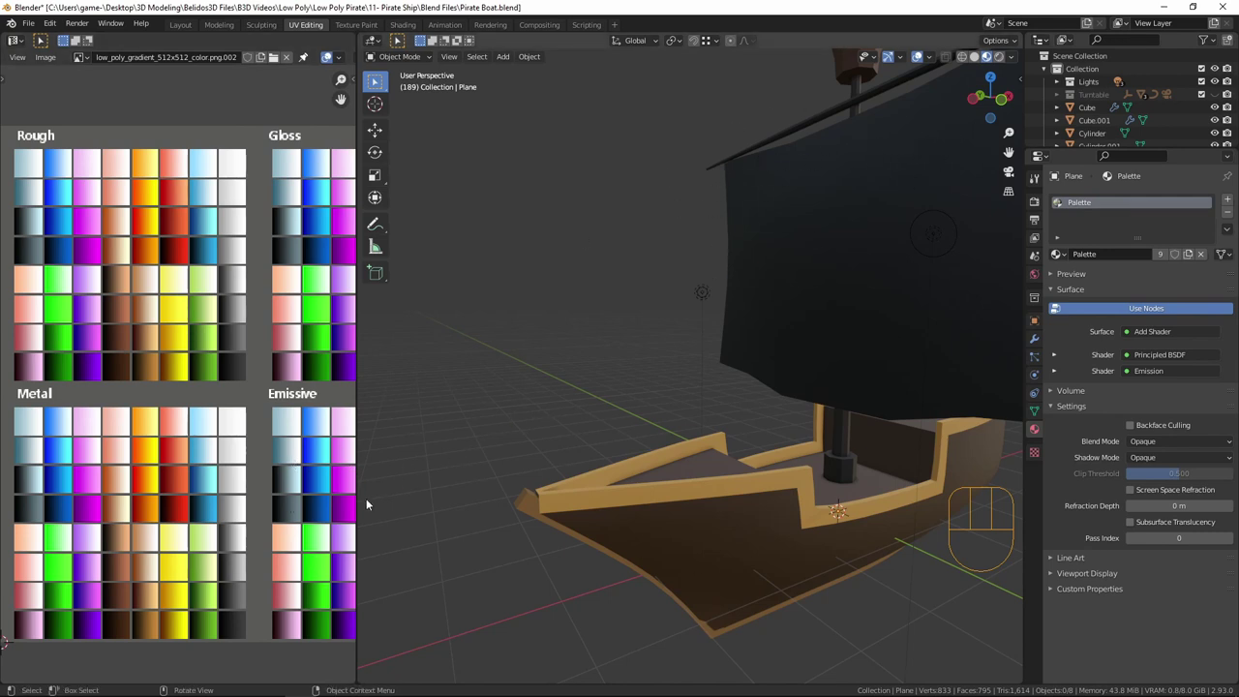
pyautogui.moveTo(552, 544)
pyautogui.mouseDown(button='middle')
pyautogui.moveTo(550, 534)
pyautogui.moveTo(575, 535)
pyautogui.mouseUp(button='middle')
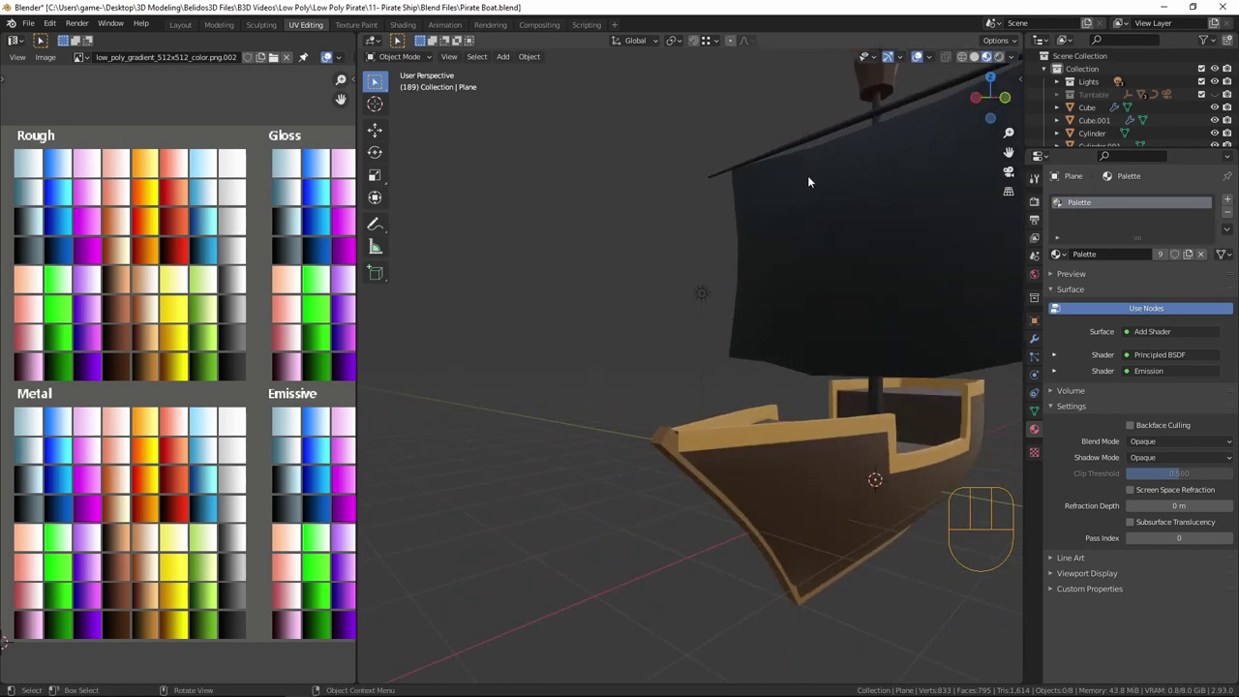
pyautogui.moveTo(613, 368); pyautogui.dragTo(743, 479, button='middle')
pyautogui.hotkey('shift', 'a')
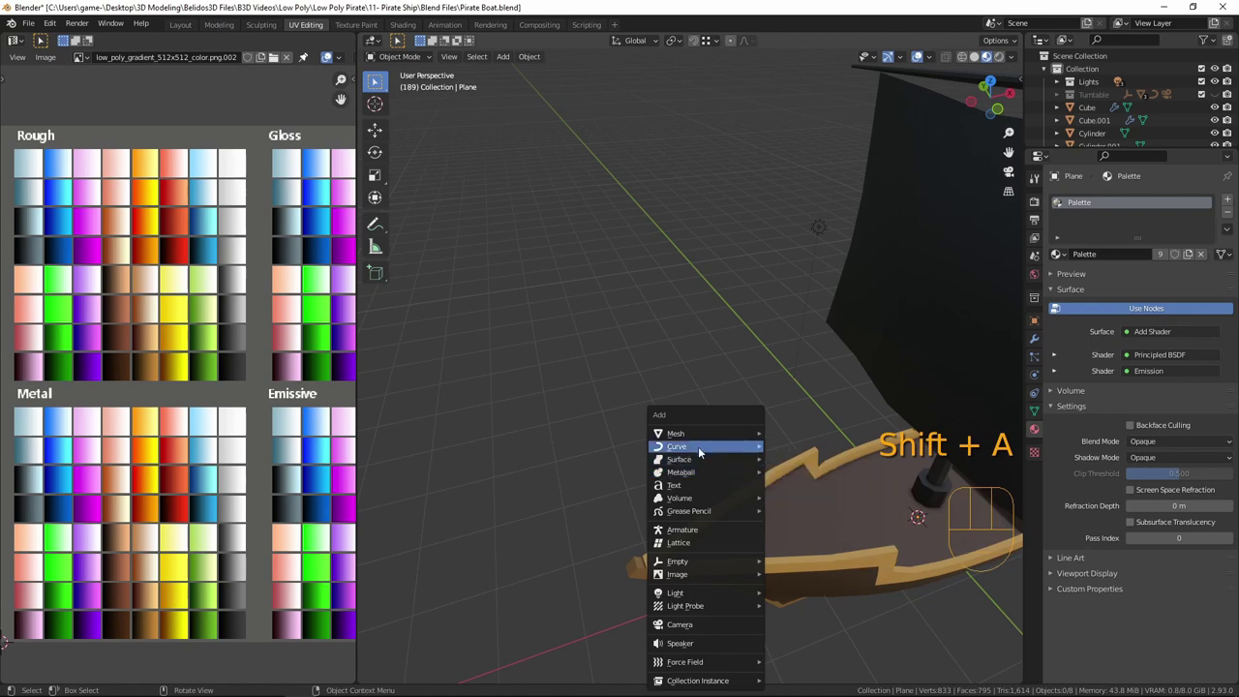
pyautogui.moveTo(721, 432)
pyautogui.click(806, 165)
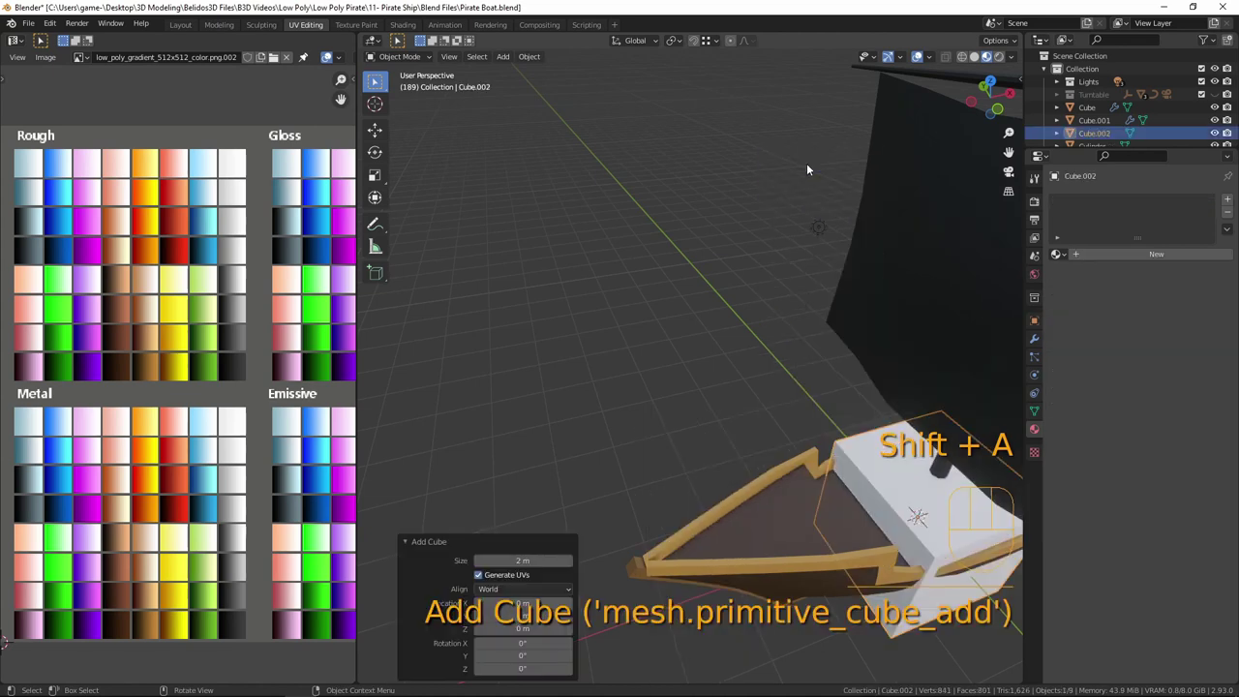
# - In top view, move the cube about -3.79 m along X to the boat's bow
pyautogui.press('KP_7')
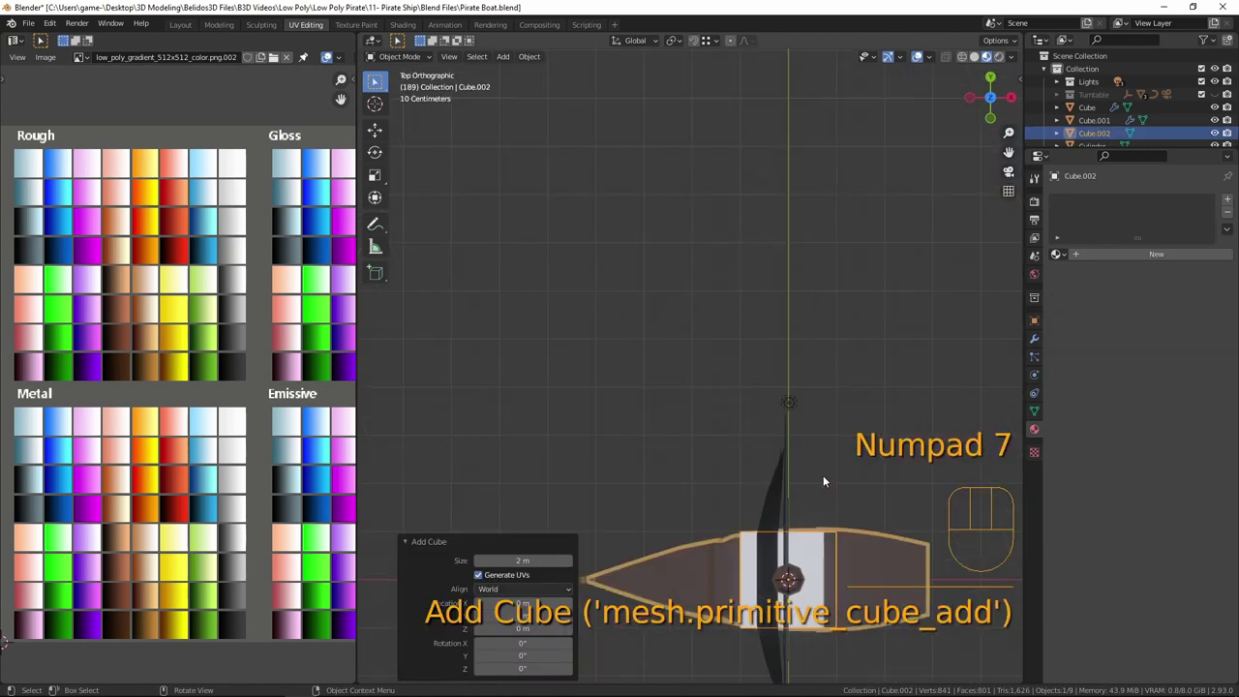
pyautogui.keyDown('shift'); pyautogui.moveTo(711, 502); pyautogui.dragTo(561, 254, button='middle'); pyautogui.keyUp('shift')
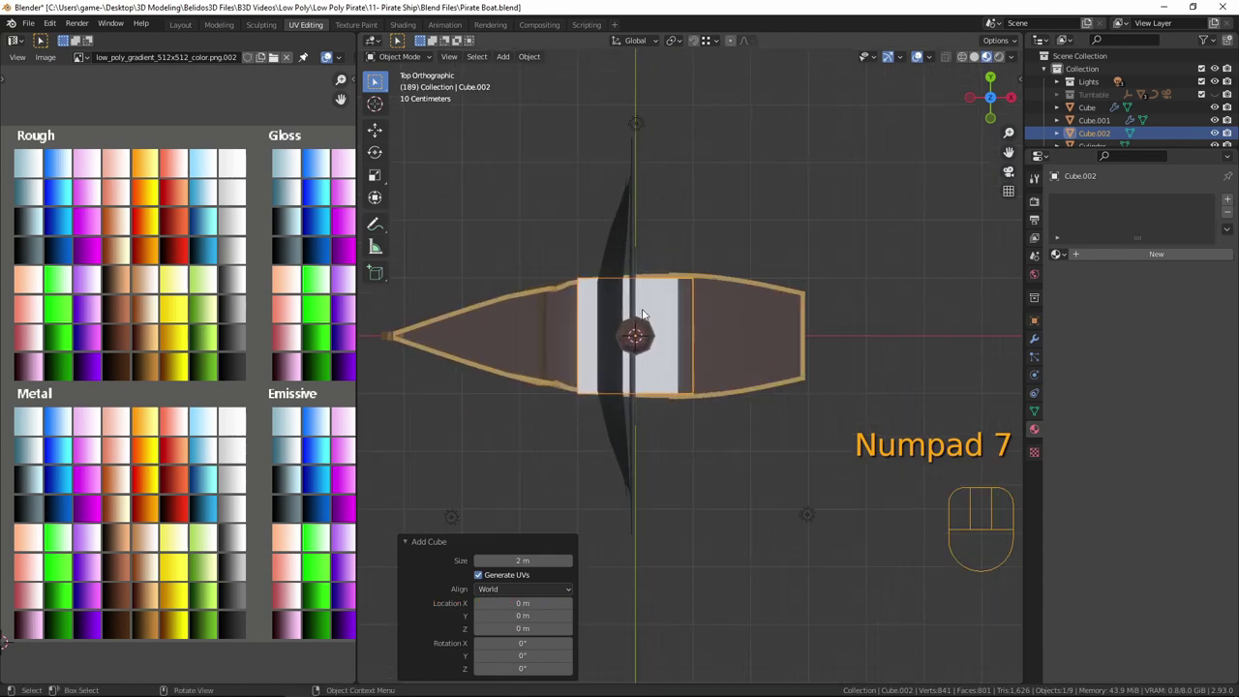
pyautogui.press('g')
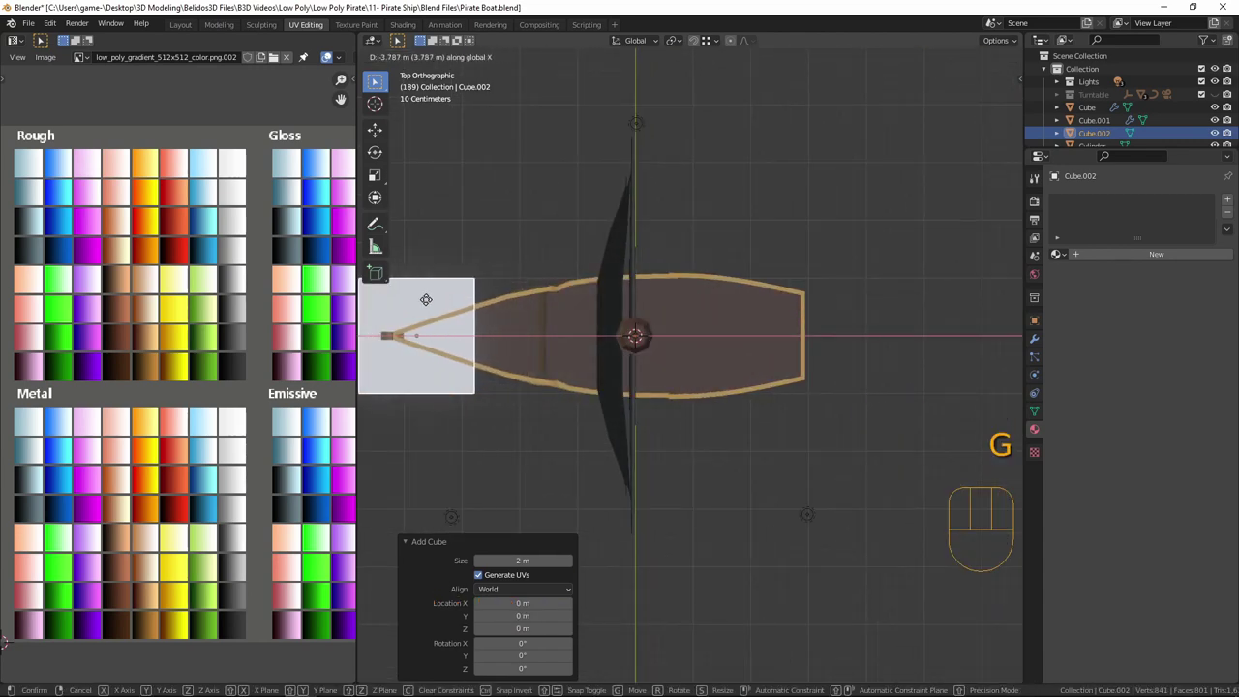
pyautogui.click(425, 304)
pyautogui.keyDown('shift'); pyautogui.moveTo(587, 387); pyautogui.dragTo(687, 368, button='middle'); pyautogui.keyUp('shift')
# - Scale the cube's mesh uniformly to about 0.229 in Edit Mode and check it from the front view
pyautogui.press('Tab')
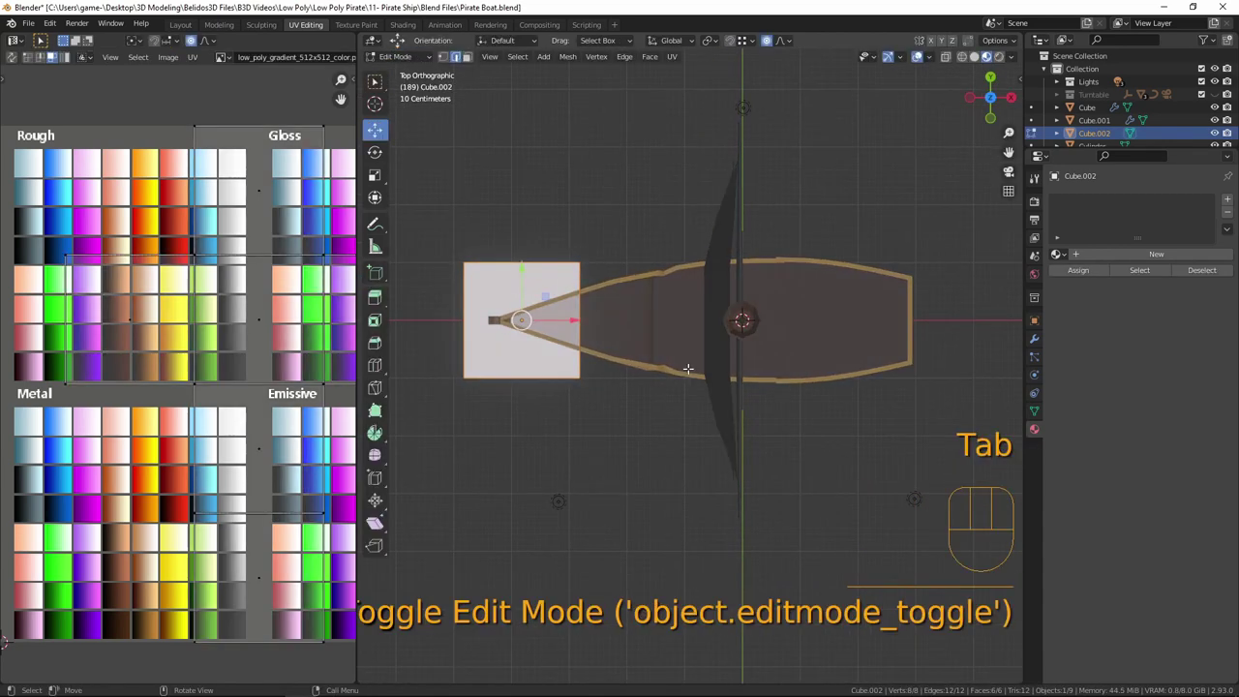
pyautogui.press('s')
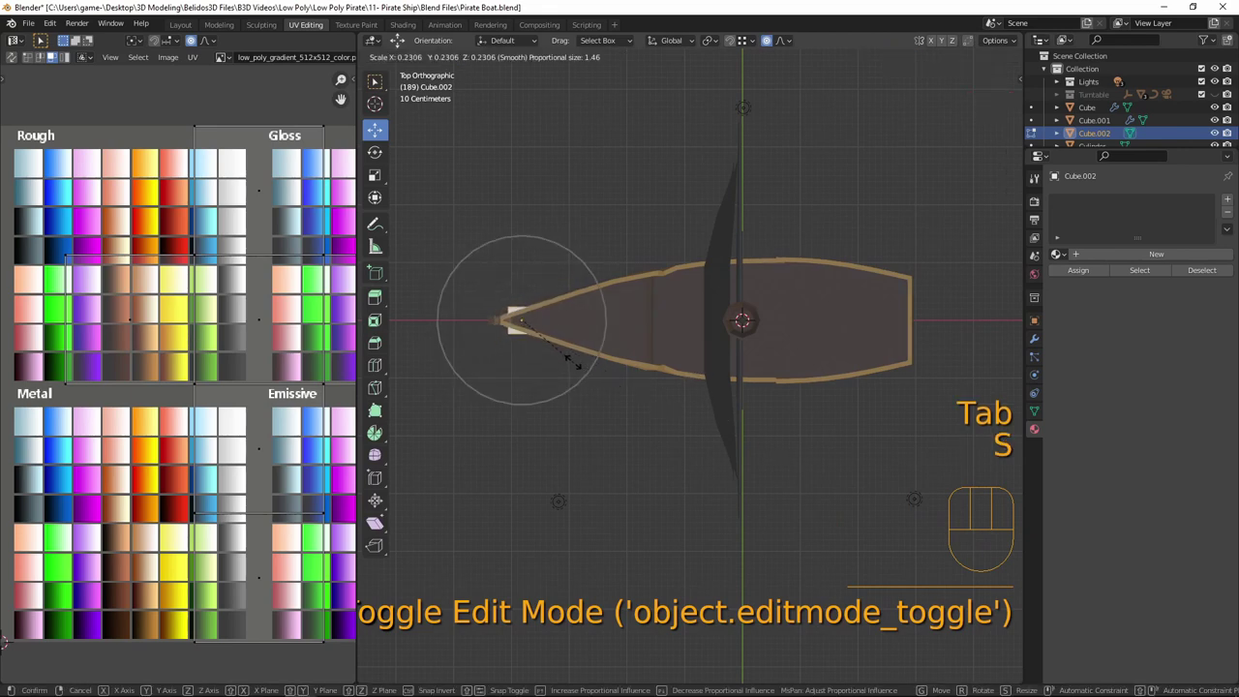
pyautogui.click(576, 353)
pyautogui.press('KP_1')
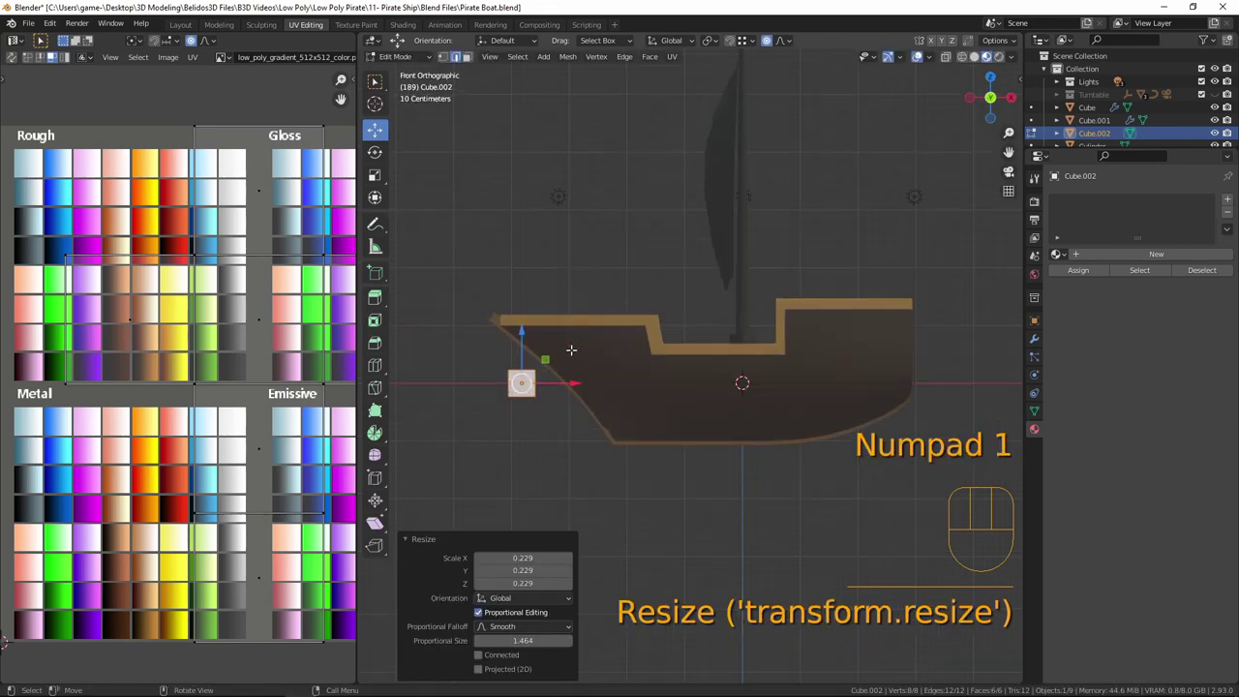
# - Flatten the bow cube to about 0.677 along Z and turn off proportional editing
pyautogui.scroll(3, 571, 354)
pyautogui.keyDown('shift'); pyautogui.moveTo(503, 443); pyautogui.dragTo(658, 370, button='middle'); pyautogui.keyUp('shift')
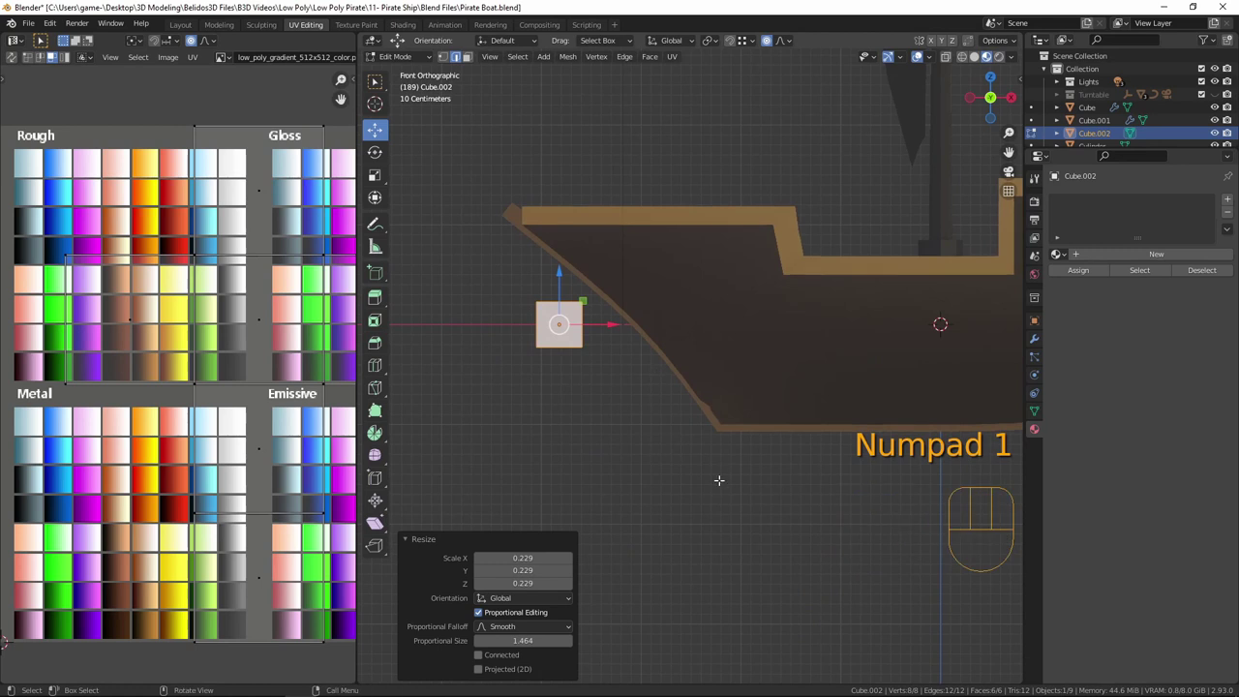
pyautogui.press('s')
pyautogui.press('z')
pyautogui.click(669, 427)
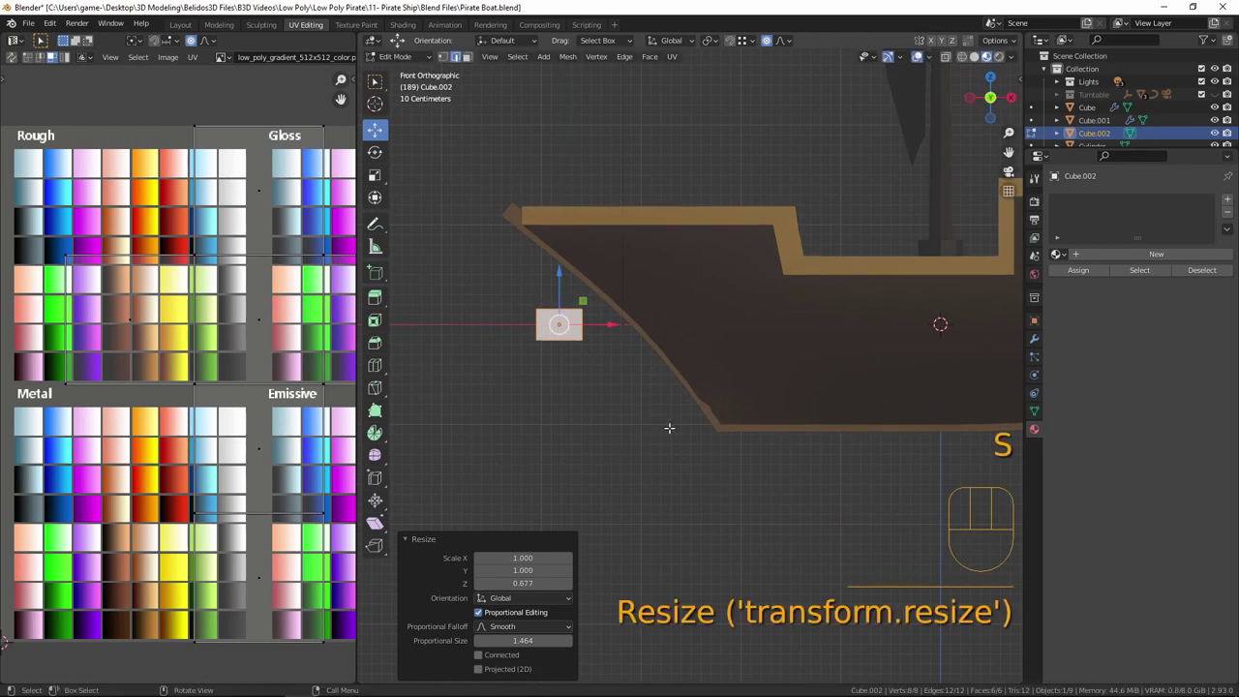
pyautogui.press('o')
pyautogui.scroll(3, 638, 392)
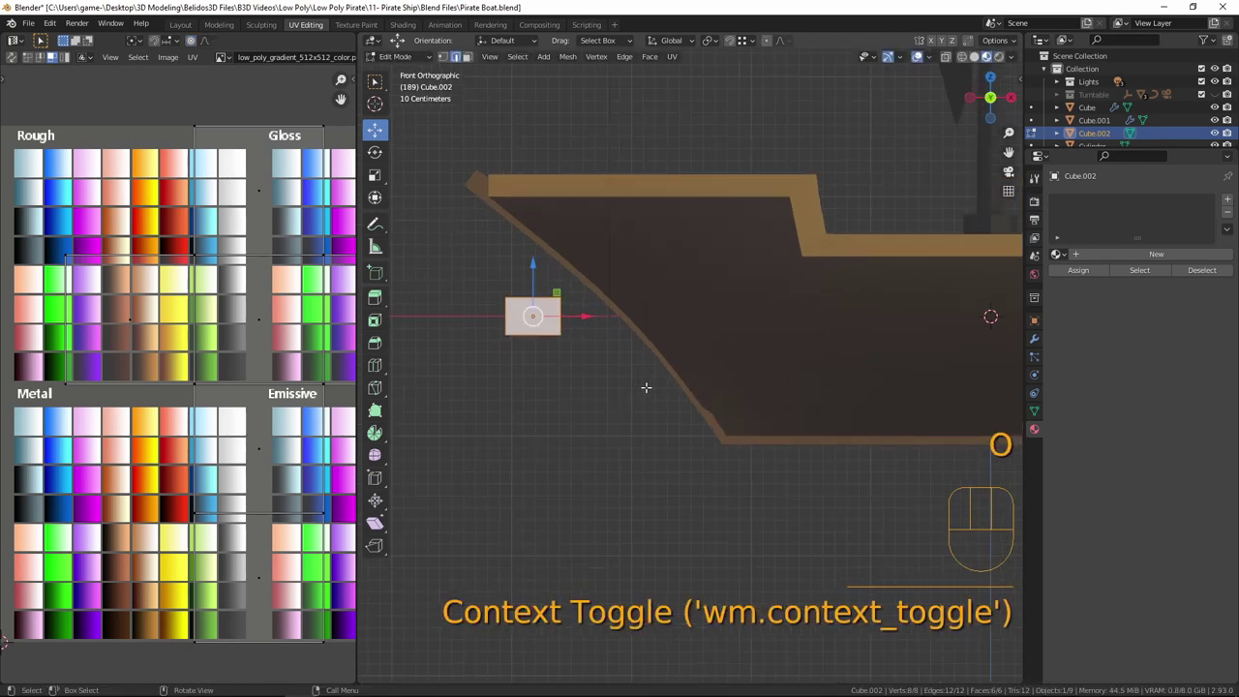
# - Narrow the bow block along Y so that it suits the width of the bow
pyautogui.moveTo(630, 387); pyautogui.dragTo(765, 415, button='middle')
pyautogui.press('s')
pyautogui.press('y')
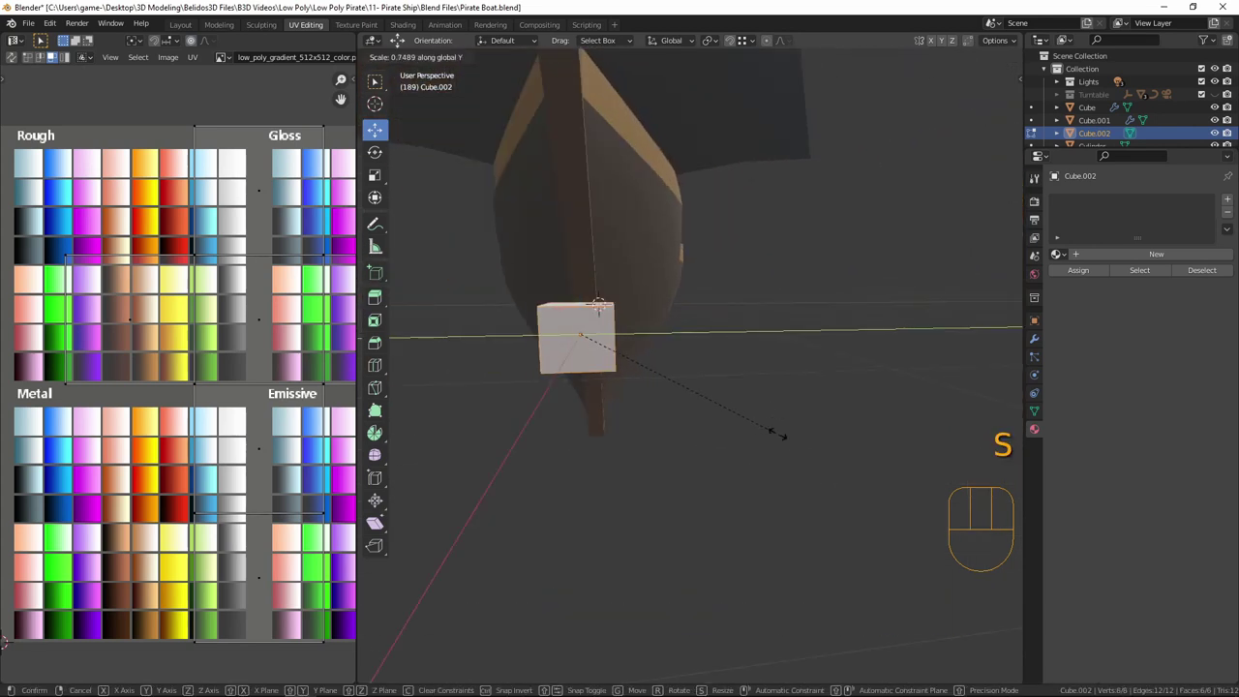
pyautogui.click(724, 404)
pyautogui.moveTo(733, 406); pyautogui.dragTo(574, 415, button='middle')
# - Raise the block about 1.22 m, fine-tune its height and slide it back along X onto the bow deck
pyautogui.moveTo(507, 254); pyautogui.dragTo(496, 99)
pyautogui.moveTo(575, 182); pyautogui.dragTo(513, 271, button='middle')
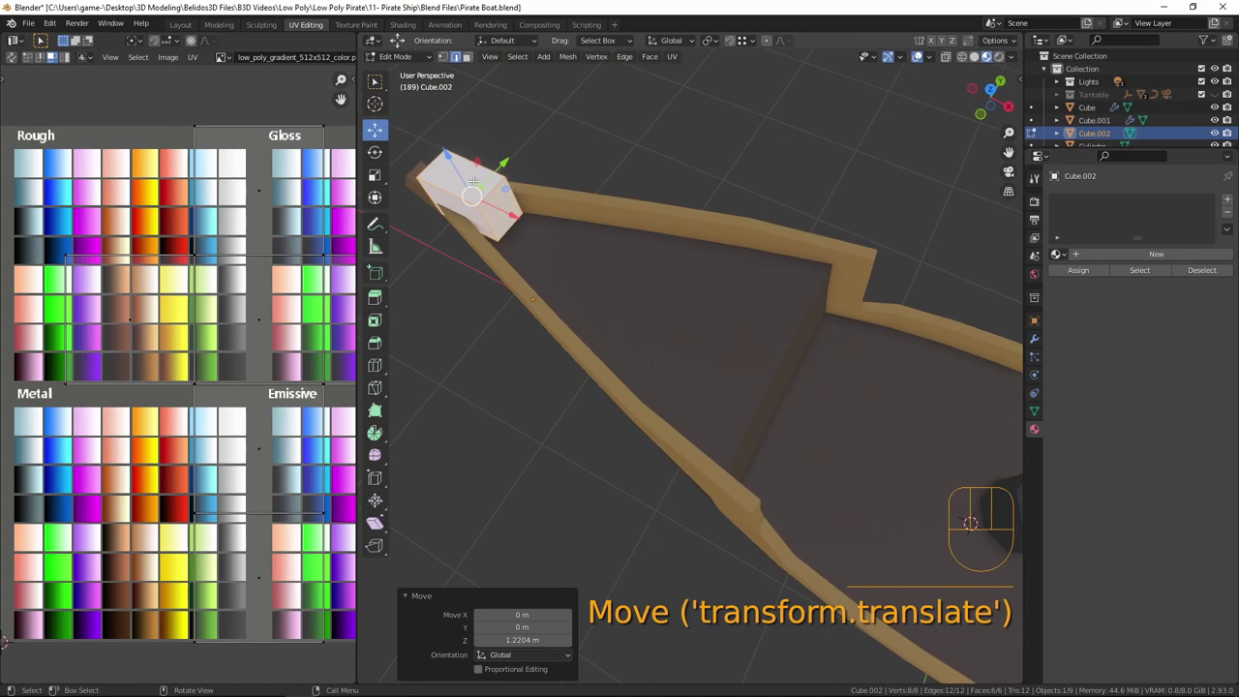
pyautogui.moveTo(449, 155); pyautogui.dragTo(448, 160)
pyautogui.moveTo(518, 223); pyautogui.dragTo(549, 251)
pyautogui.moveTo(580, 125); pyautogui.dragTo(493, 188, button='middle')
# - Switch to face selection and lower the top face of the bow block about 0.107 m along Z
pyautogui.click(488, 214)
pyautogui.moveTo(486, 155); pyautogui.dragTo(493, 157)
pyautogui.rightClick(472, 97)
pyautogui.press('Escape')
pyautogui.press('3')
pyautogui.click(505, 211)
pyautogui.moveTo(489, 160); pyautogui.dragTo(601, 254)
pyautogui.moveTo(601, 253); pyautogui.dragTo(576, 237, button='middle')
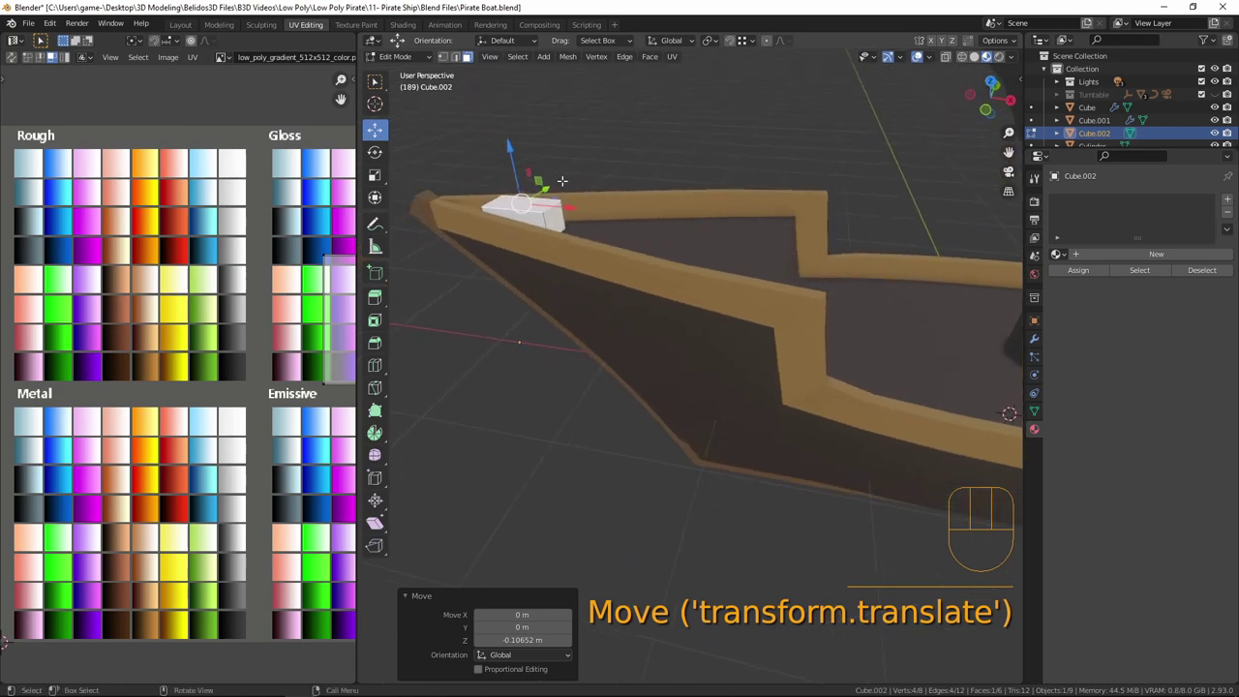
# - Bevel the block's upper edge facing the mast with 3 segments and a width of about 0.109 m
pyautogui.click(544, 207)
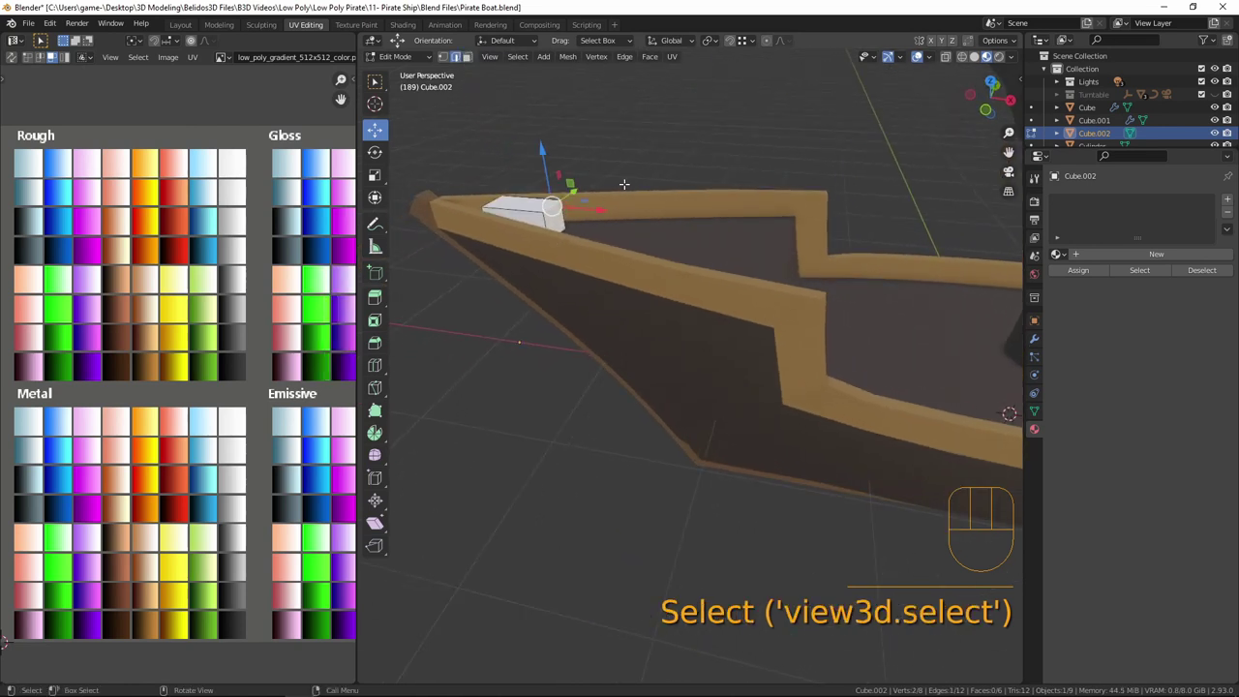
pyautogui.hotkey('ctrl', 'b')
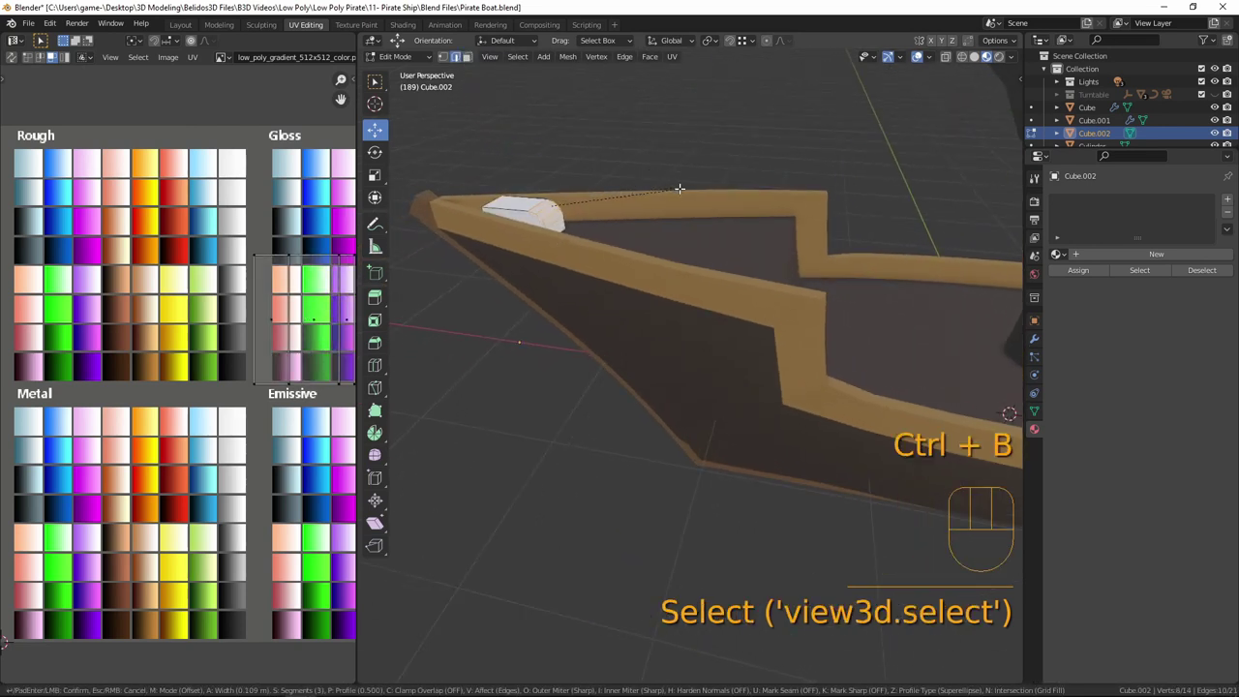
pyautogui.click(680, 188)
pyautogui.moveTo(637, 192); pyautogui.dragTo(575, 209, button='middle')
# - Reset the UVs of the whole block and assign the Palette material to it
pyautogui.press('a')
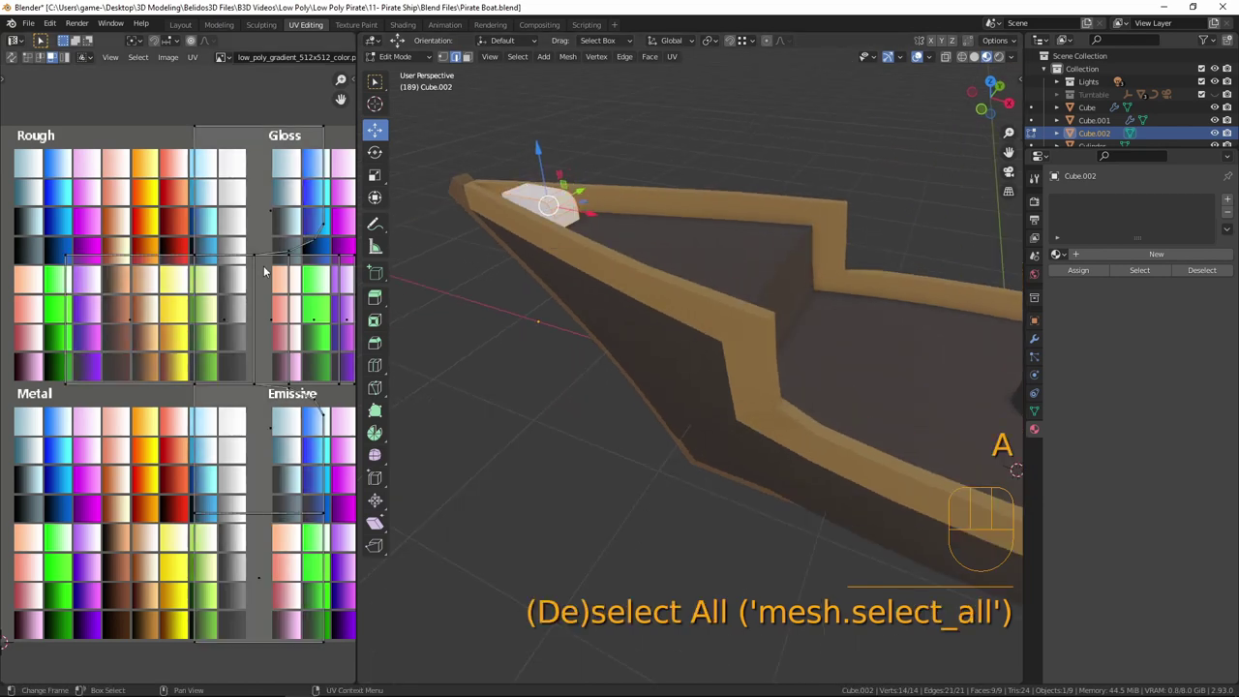
pyautogui.press('u')
pyautogui.click(622, 202)
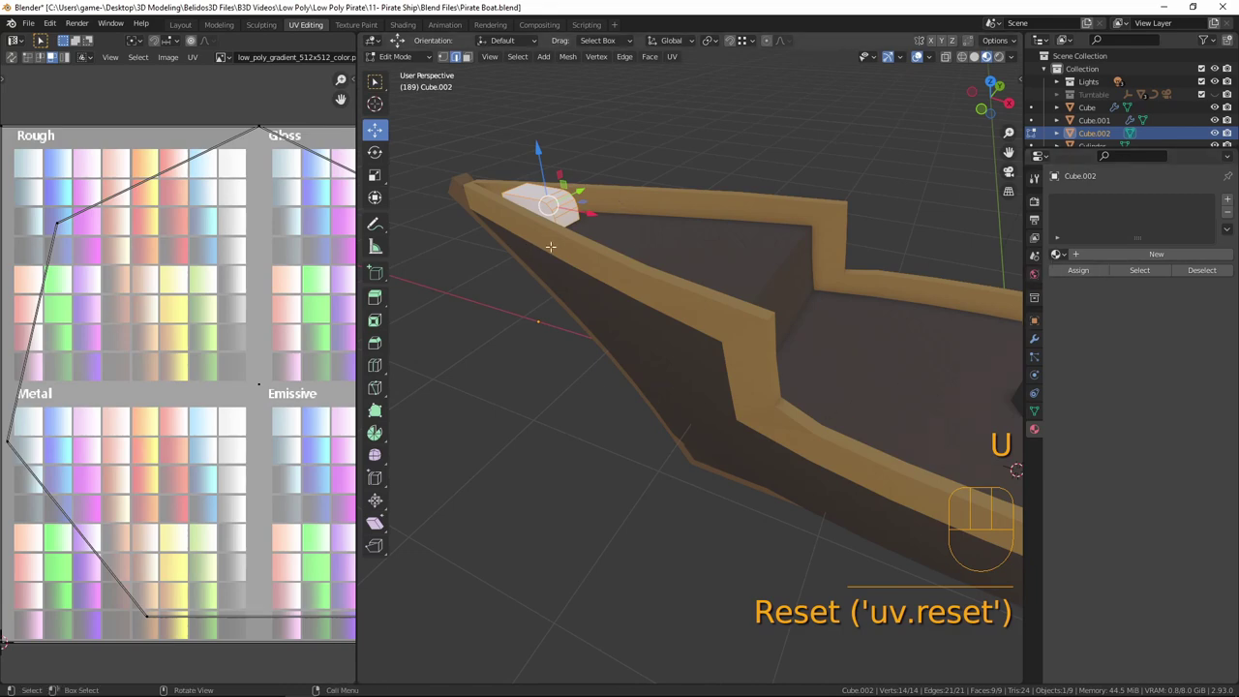
pyautogui.press('Tab')
pyautogui.click(1058, 253)
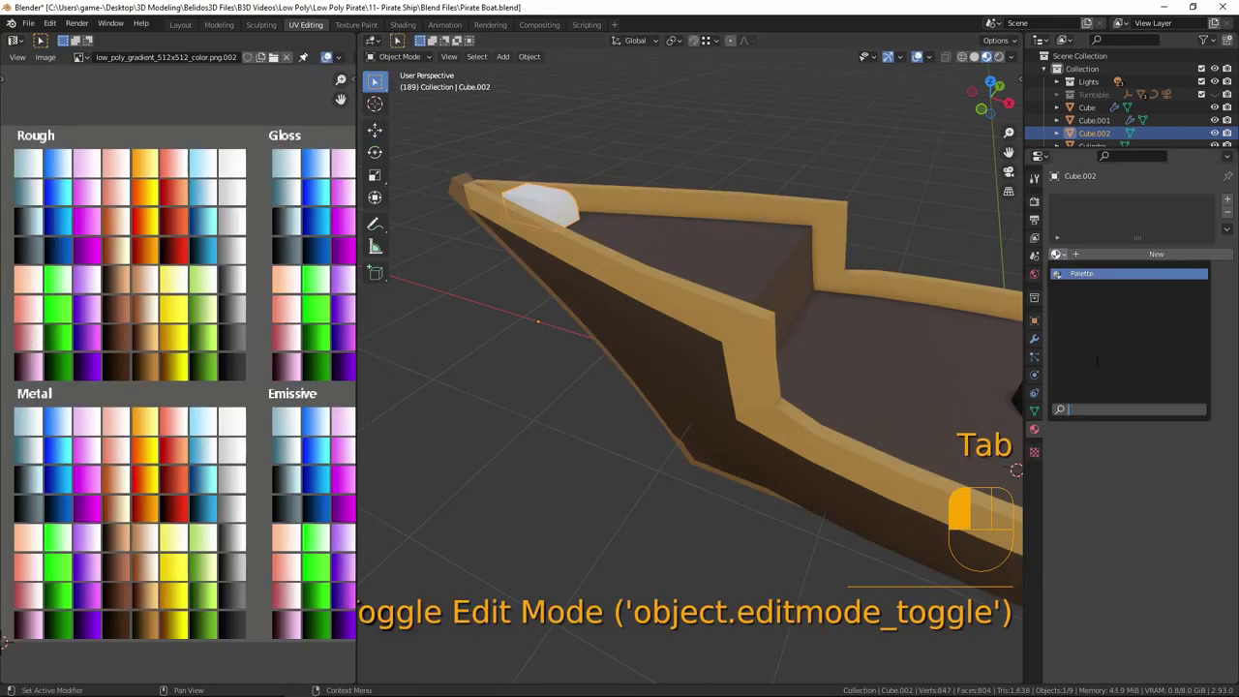
pyautogui.click(1081, 276)
pyautogui.press('Tab')
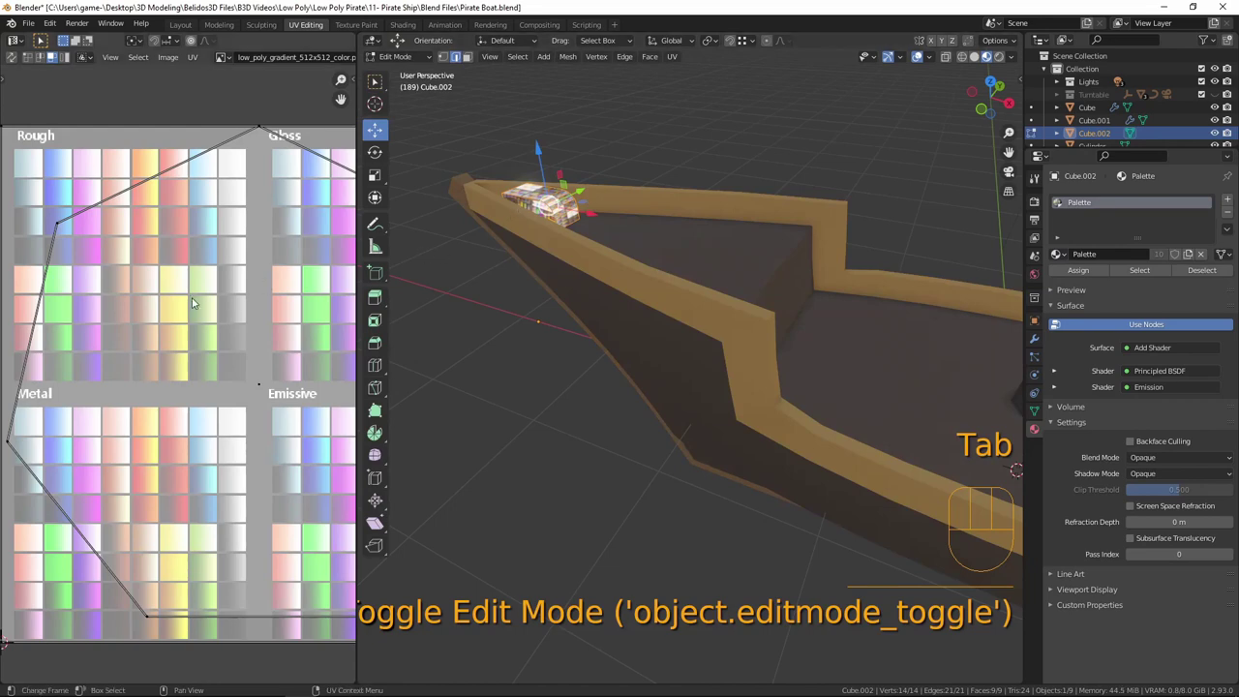
# - Shrink the block's UVs to a point and move them onto the darkest tan-brown swatch of the Rough palette
pyautogui.press('a')
pyautogui.press('s')
pyautogui.click(232, 368)
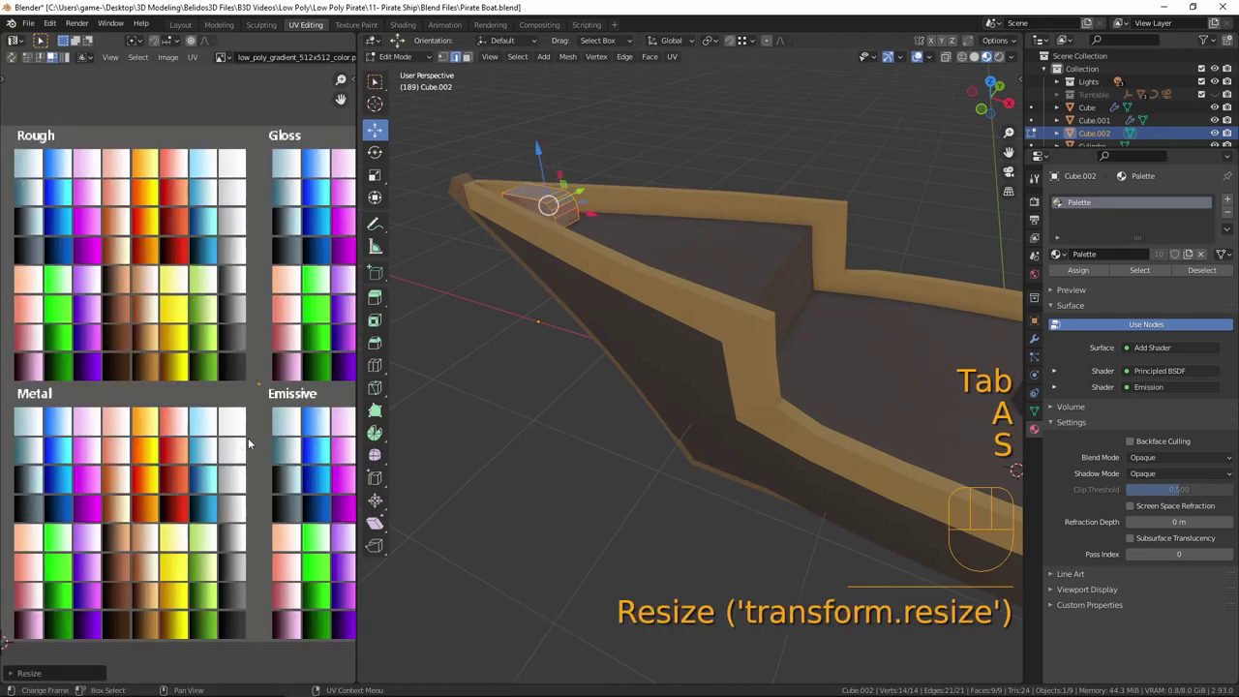
pyautogui.press('g')
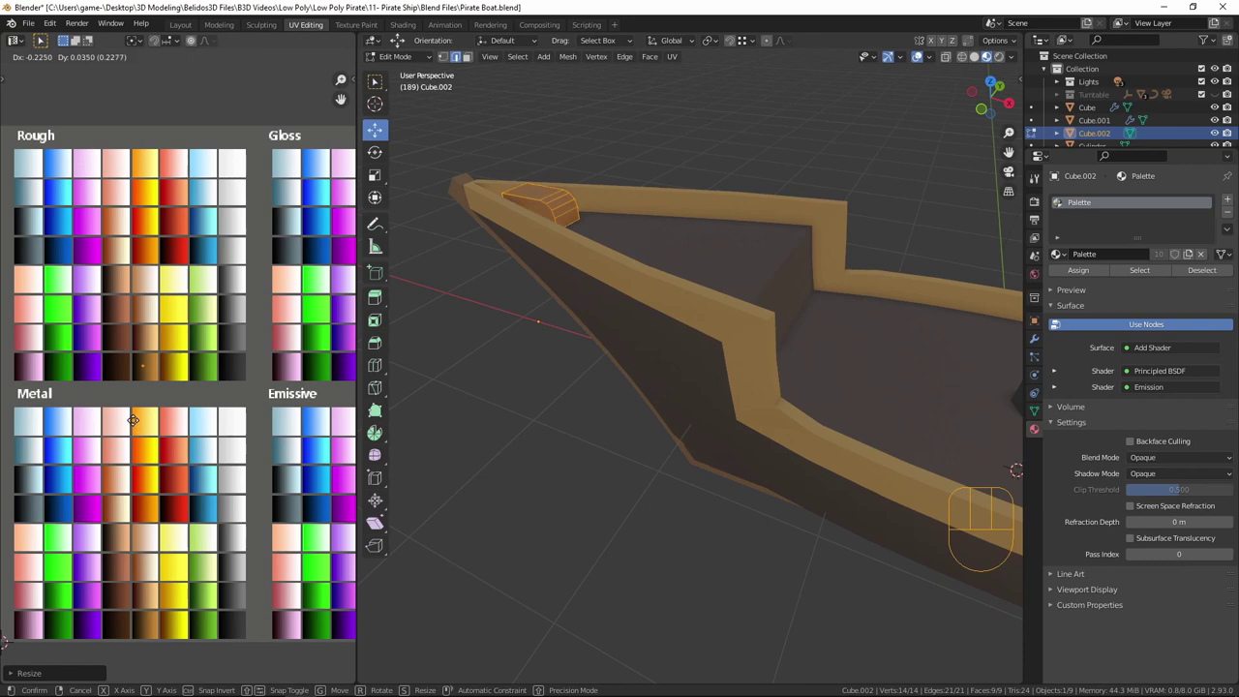
pyautogui.click(132, 419)
pyautogui.press('Tab')
pyautogui.moveTo(548, 207); pyautogui.dragTo(678, 270, button='middle')
# - Snap the 3D cursor to the block's mesh and add an 8-sided cylinder there in Edit Mode
pyautogui.press('Tab')
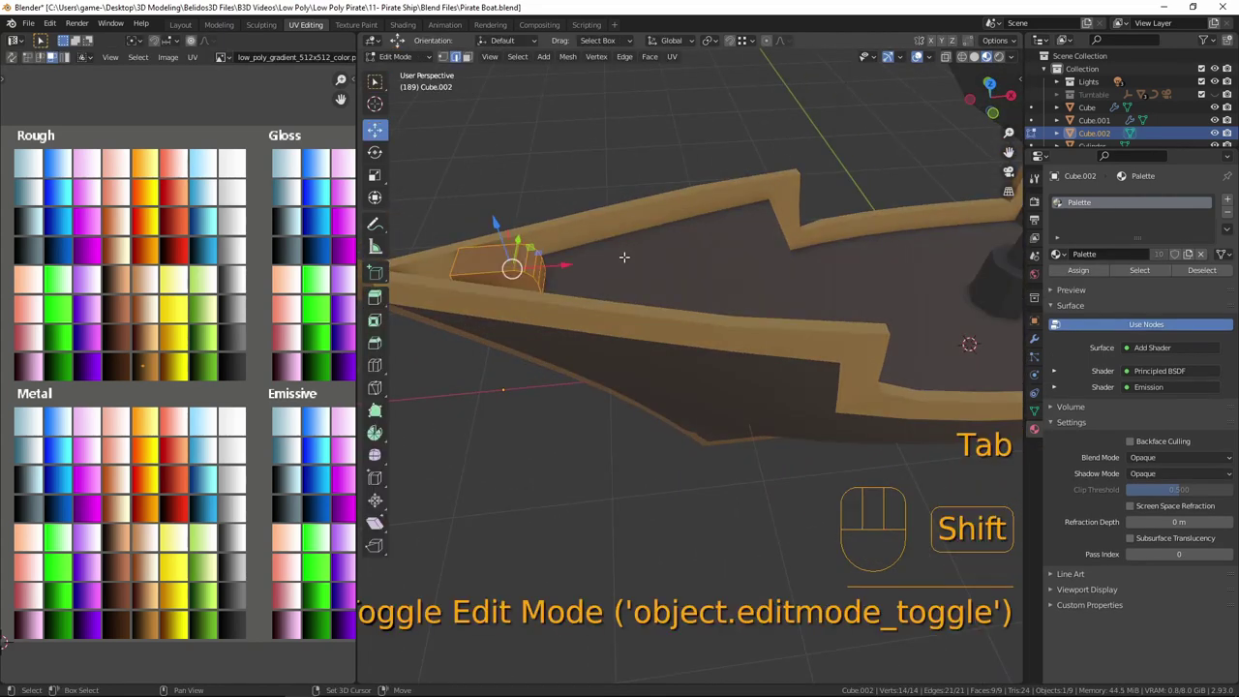
pyautogui.hotkey('shift', 's')
pyautogui.click(641, 332)
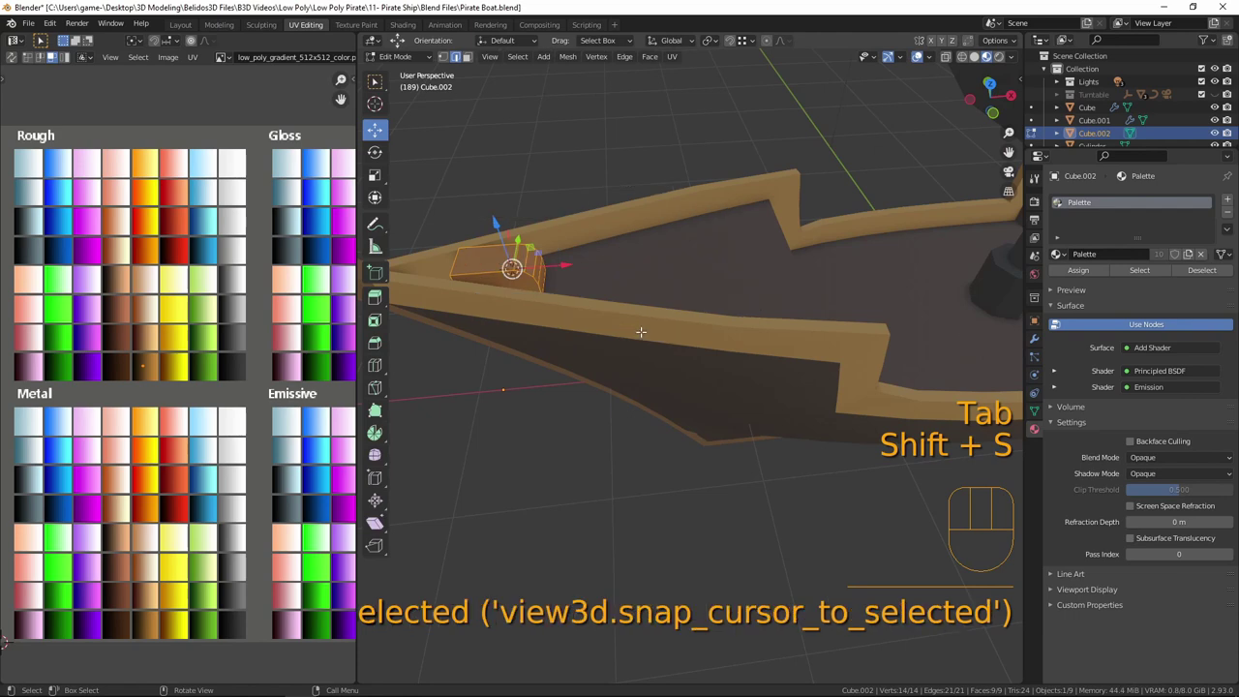
pyautogui.hotkey('shift', 'a')
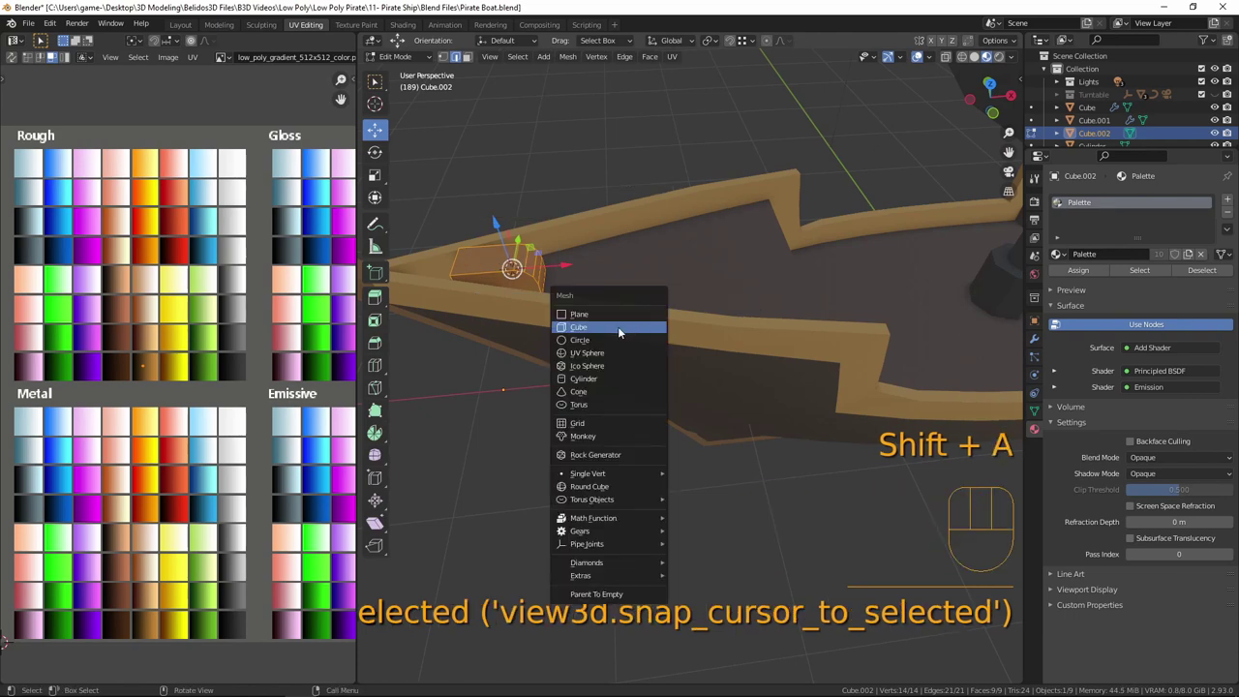
pyautogui.click(614, 384)
pyautogui.scroll(-3, 614, 384)
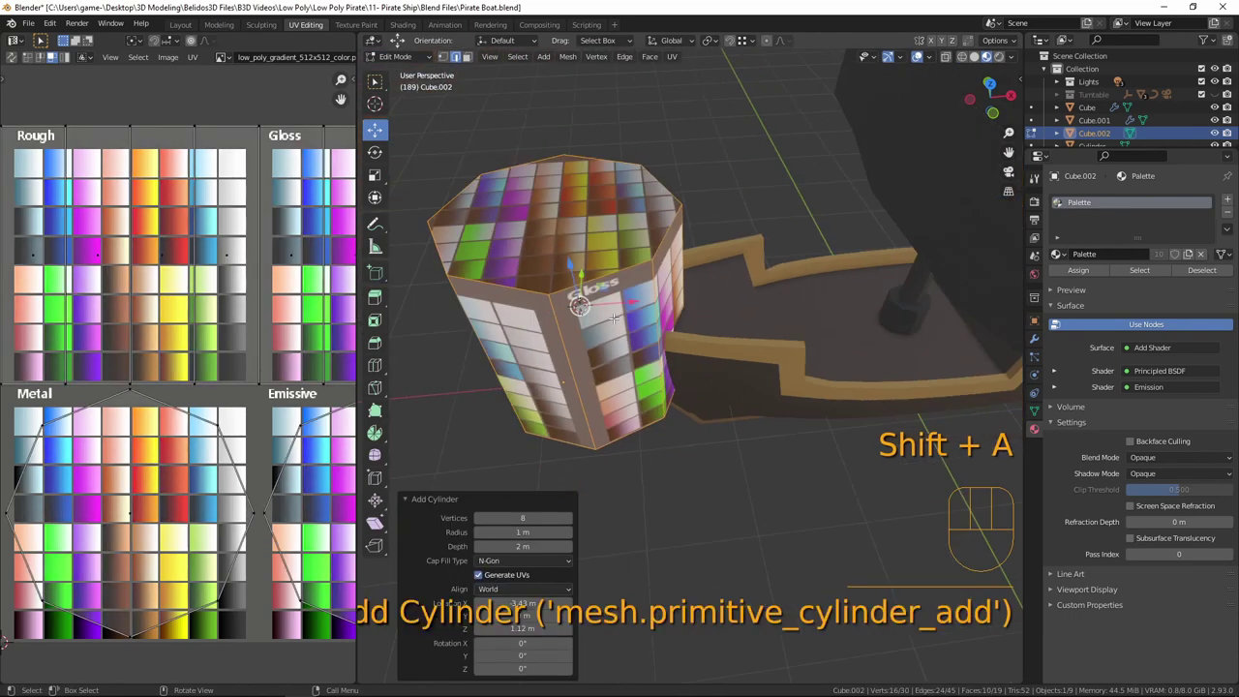
# - Scale the cylinder uniformly to about 0.096, then by a further 0.971, to fit the bow block
pyautogui.moveTo(653, 416); pyautogui.dragTo(619, 339, button='middle')
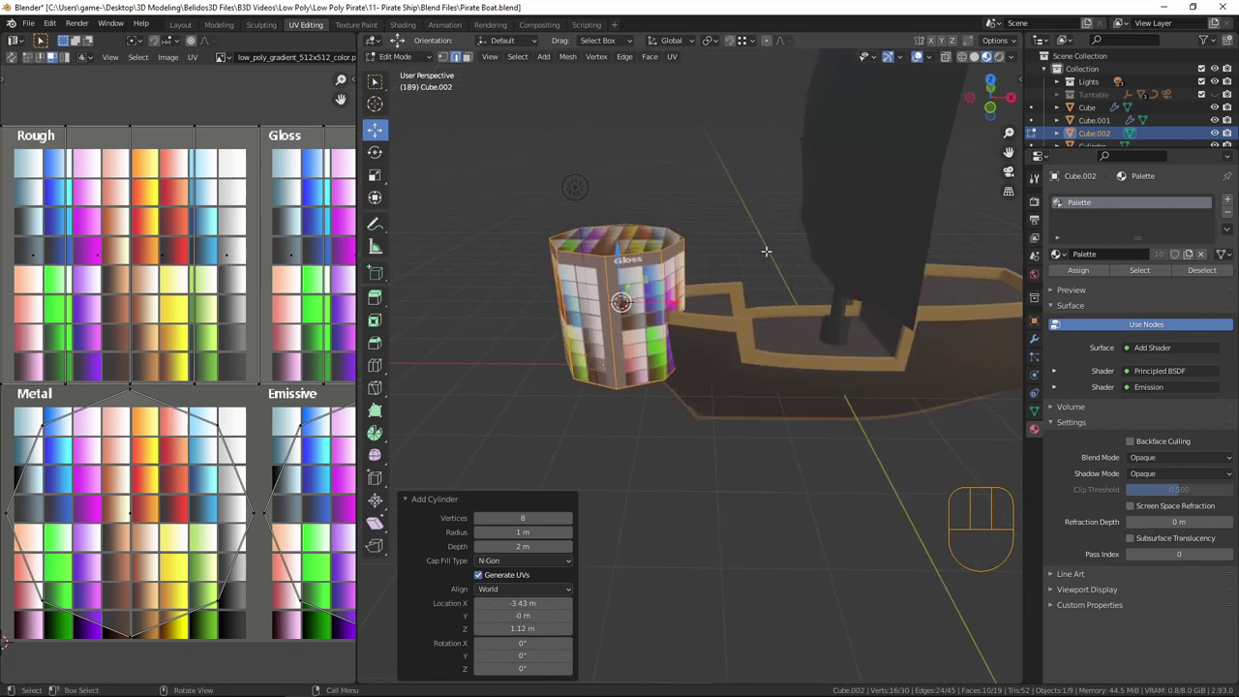
pyautogui.press('s')
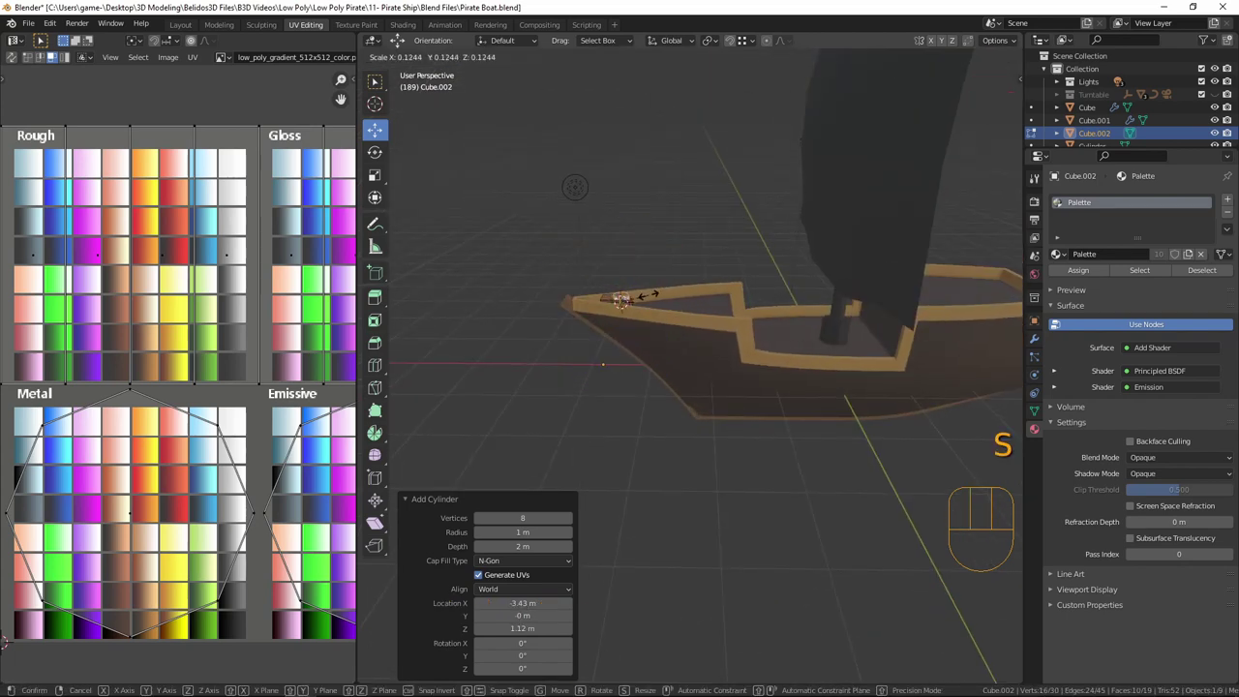
pyautogui.click(642, 298)
pyautogui.moveTo(642, 298); pyautogui.dragTo(641, 346, button='middle')
pyautogui.scroll(5, 642, 345)
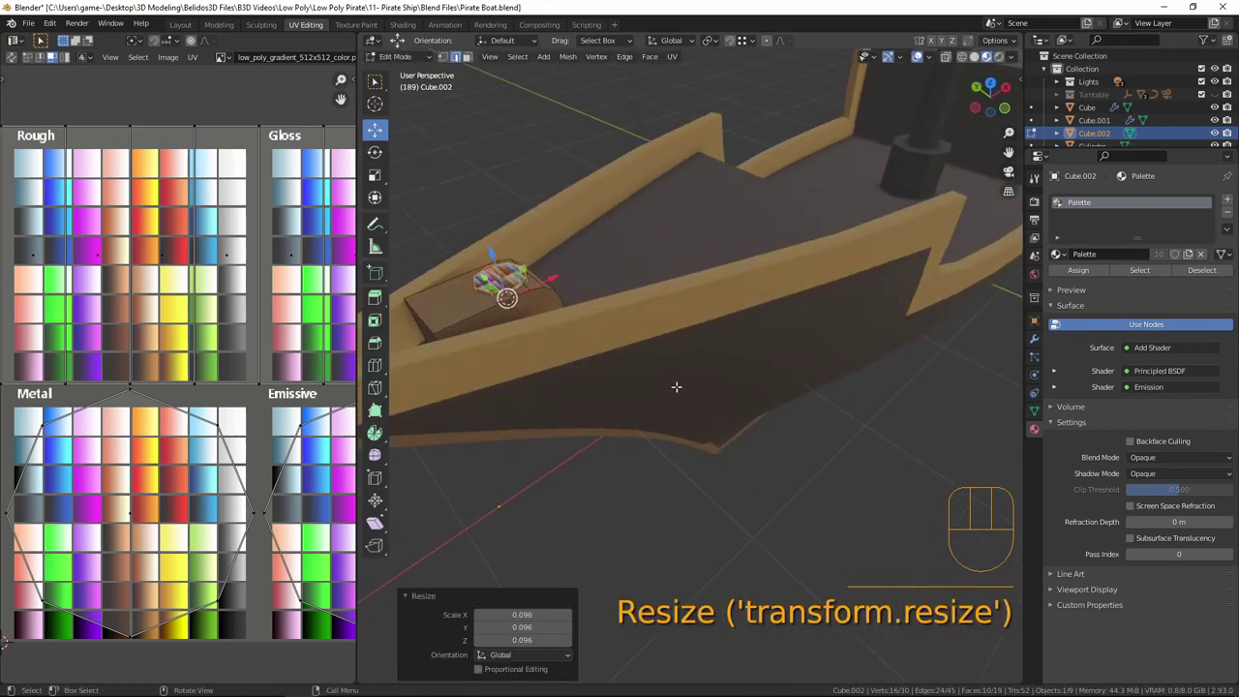
pyautogui.moveTo(706, 386); pyautogui.dragTo(829, 378, button='middle')
pyautogui.press('s')
pyautogui.click(823, 379)
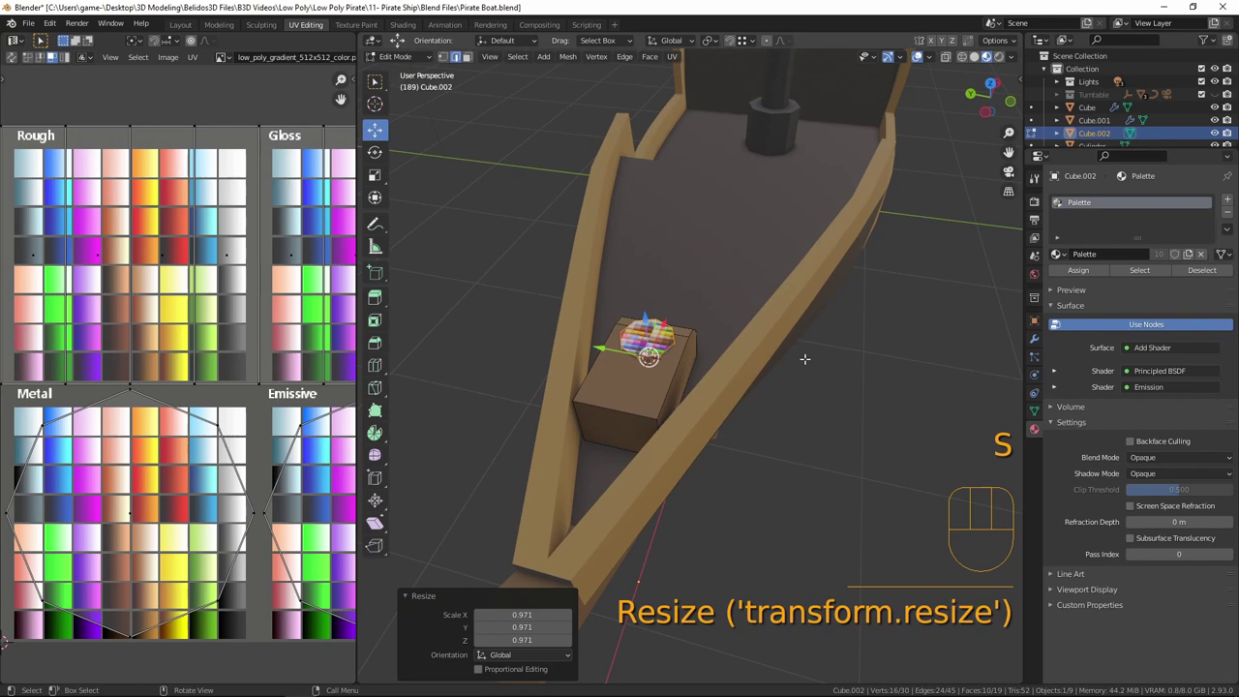
# - Rotate the cylinder 90° about Y and stretch it about 9.84 times along X into a bowsprit pole
pyautogui.press('r')
pyautogui.press('y')
pyautogui.press('9')
pyautogui.press('0')
pyautogui.press('Return')
pyautogui.press('s')
pyautogui.press('x')
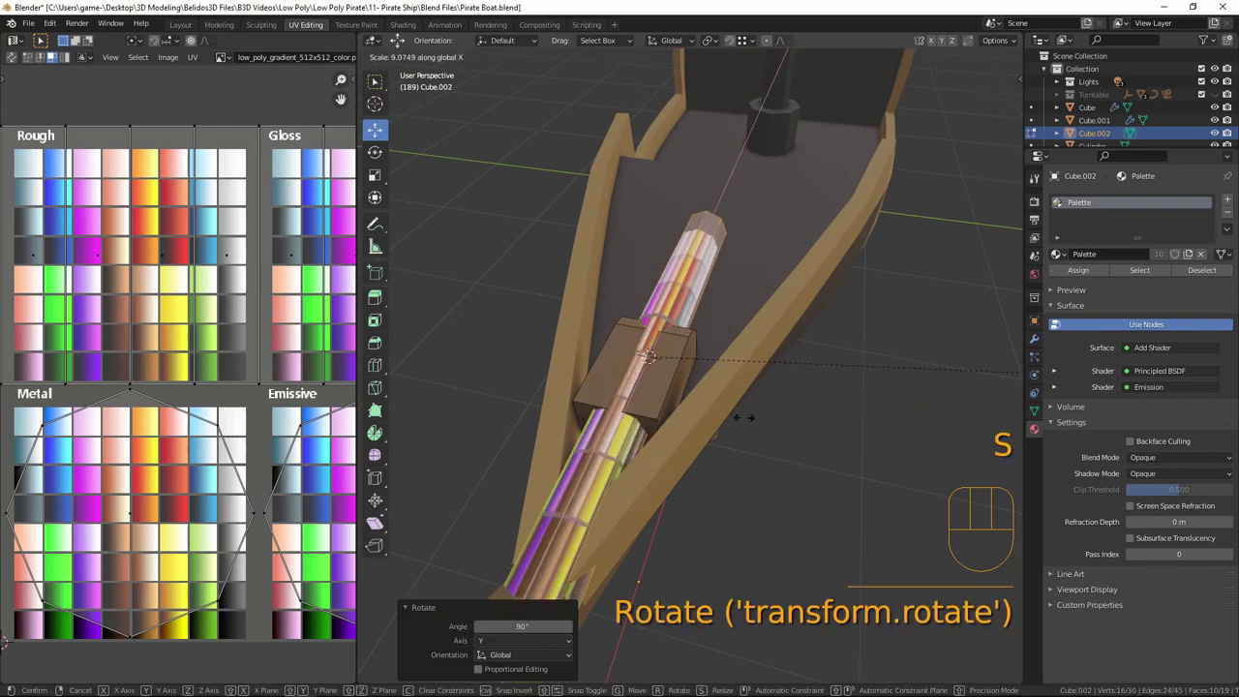
pyautogui.click(851, 415)
pyautogui.scroll(-5, 851, 414)
pyautogui.moveTo(821, 378); pyautogui.dragTo(719, 410, button='middle')
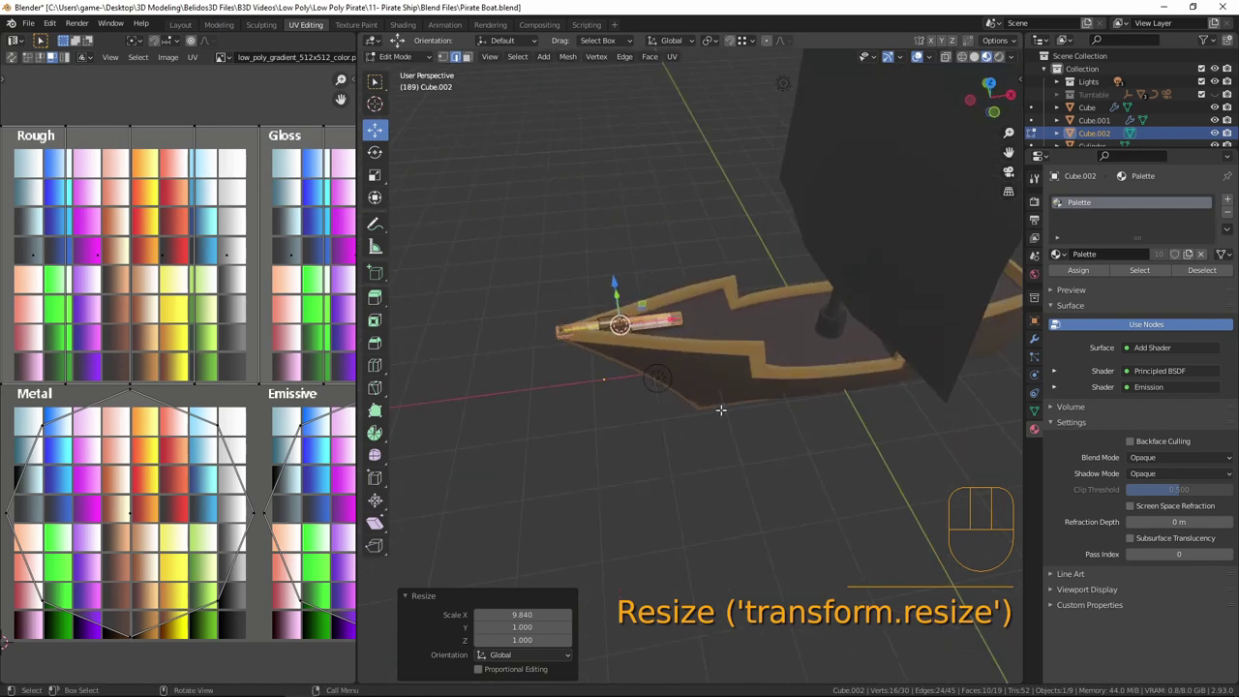
# - Move the pole about -0.742 m along X past the bow and lengthen it about 1.436 times along X
pyautogui.press('g')
pyautogui.press('x')
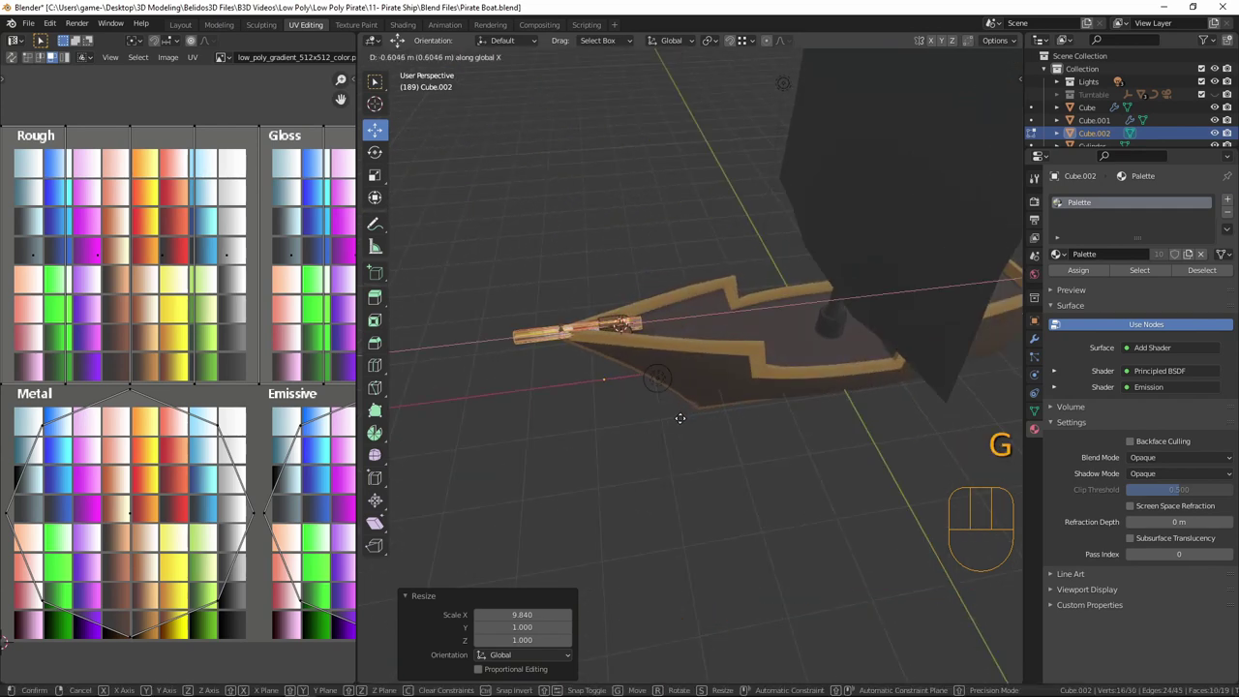
pyautogui.click(672, 426)
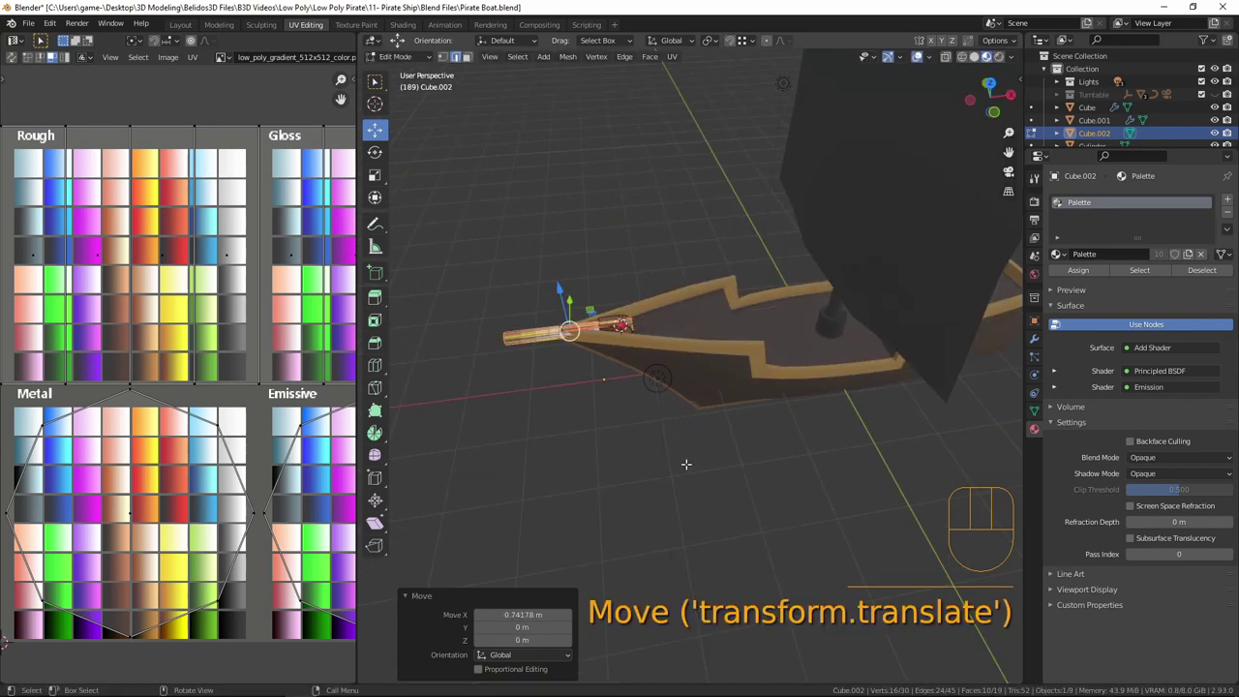
pyautogui.press('w')
pyautogui.press('s')
pyautogui.press('x')
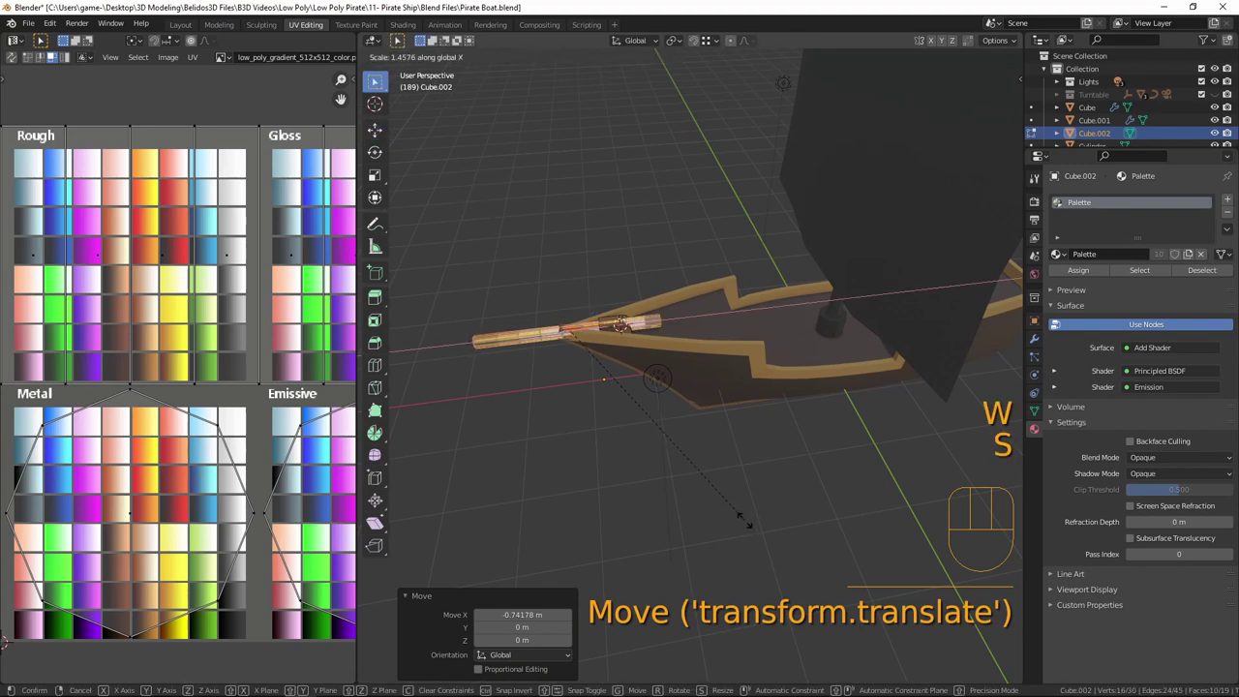
pyautogui.click(733, 511)
pyautogui.moveTo(691, 451); pyautogui.dragTo(748, 407, button='middle')
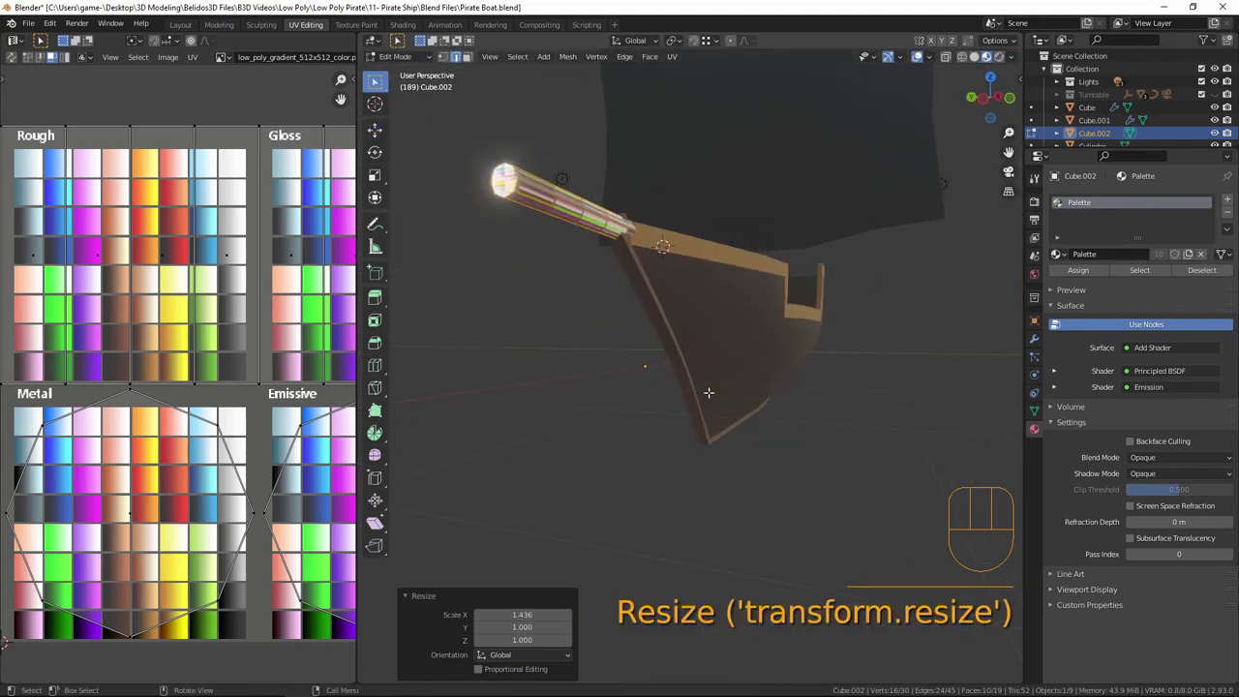
# - Select the pole's outer end face and scale it to about 0.125 to taper the tip
pyautogui.click(501, 174)
pyautogui.moveTo(501, 176); pyautogui.dragTo(609, 251, button='middle')
pyautogui.click(467, 56)
pyautogui.click(613, 250)
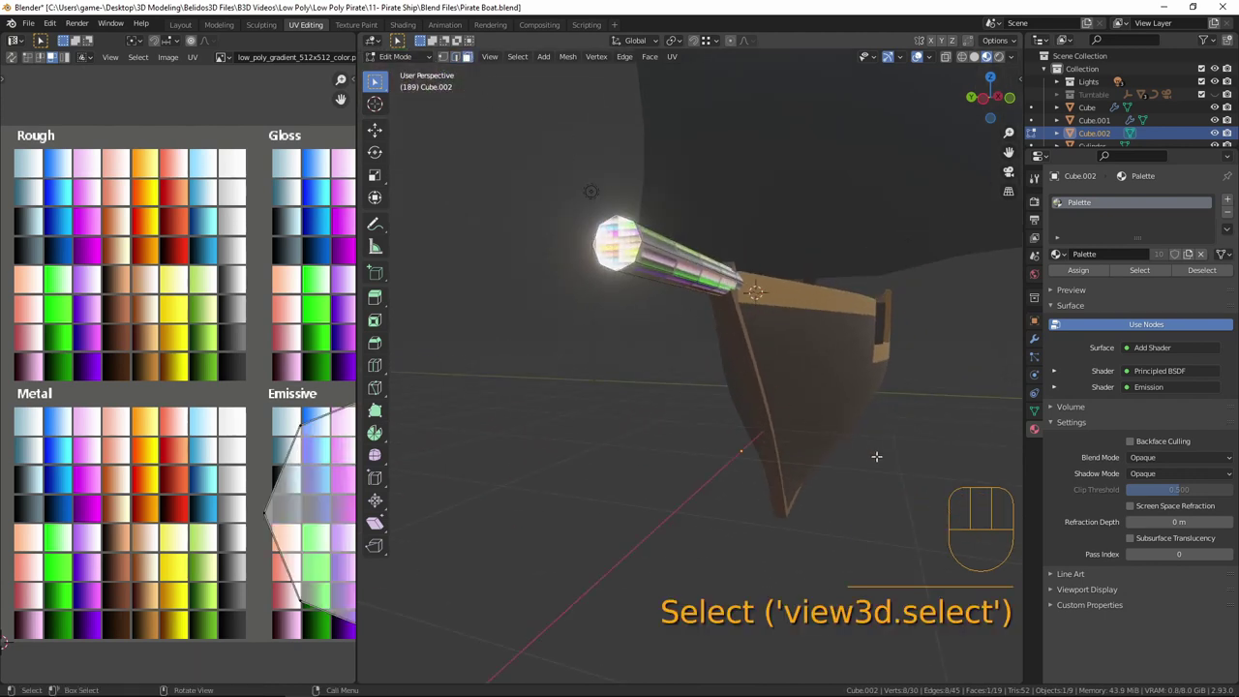
pyautogui.press('s')
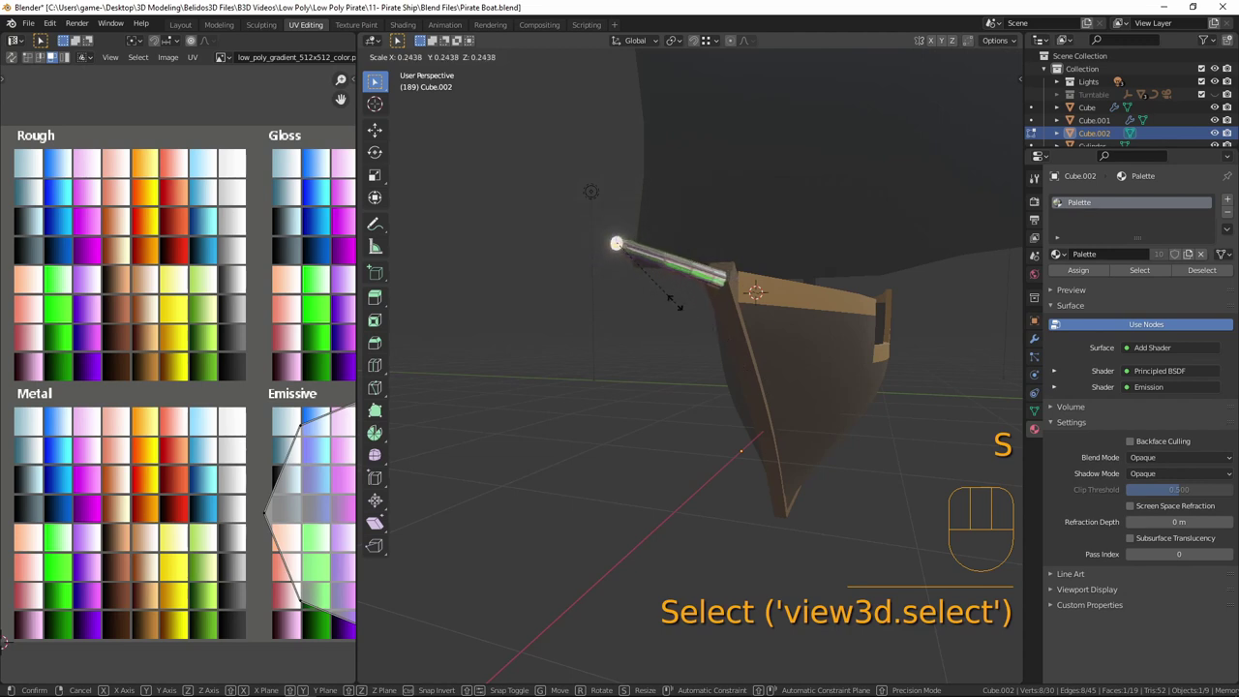
pyautogui.click(642, 271)
pyautogui.moveTo(642, 271); pyautogui.dragTo(605, 316, button='middle')
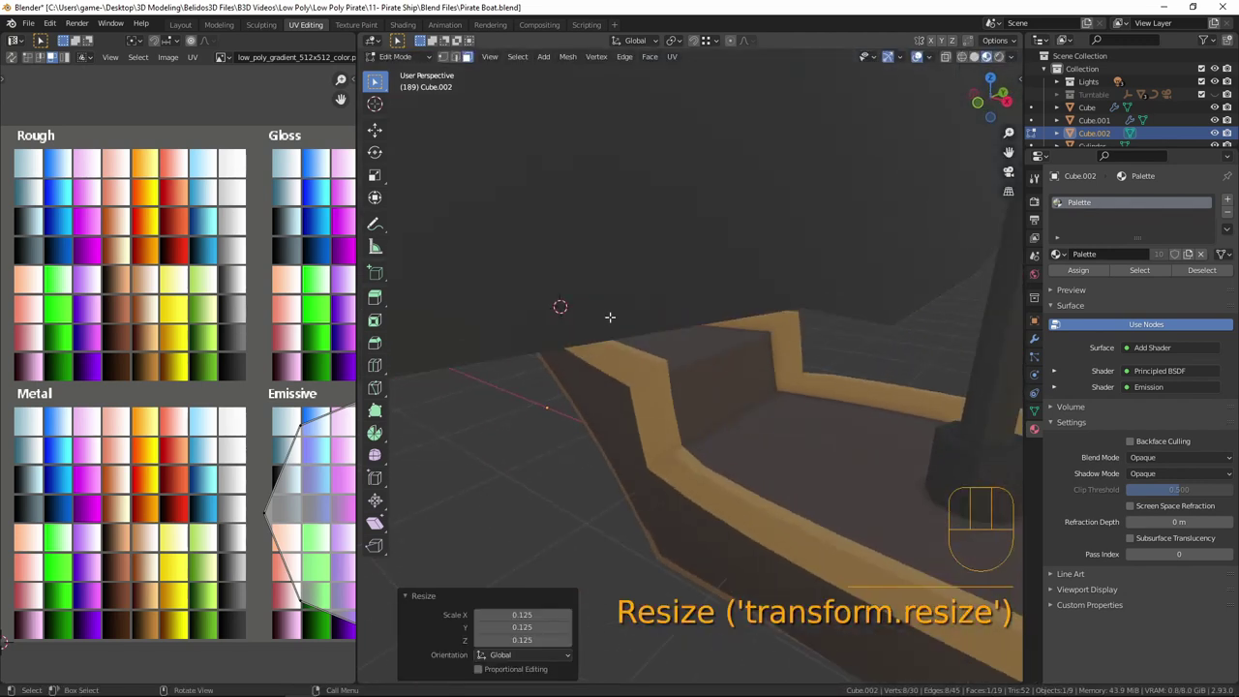
# - Select the pole's inner end face on the deck and scale it to about 0.788
pyautogui.scroll(5, 606, 316)
pyautogui.click(472, 233)
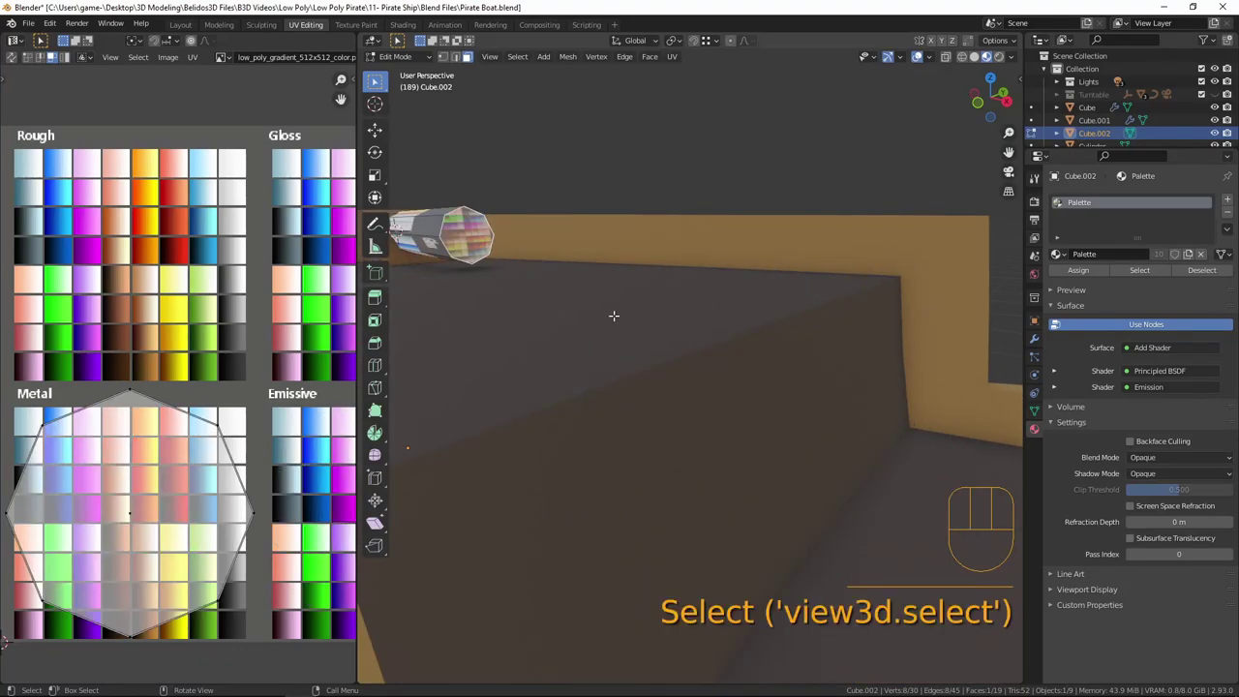
pyautogui.press('s')
pyautogui.click(559, 338)
pyautogui.moveTo(558, 338); pyautogui.dragTo(766, 312, button='middle')
pyautogui.scroll(-3, 608, 346)
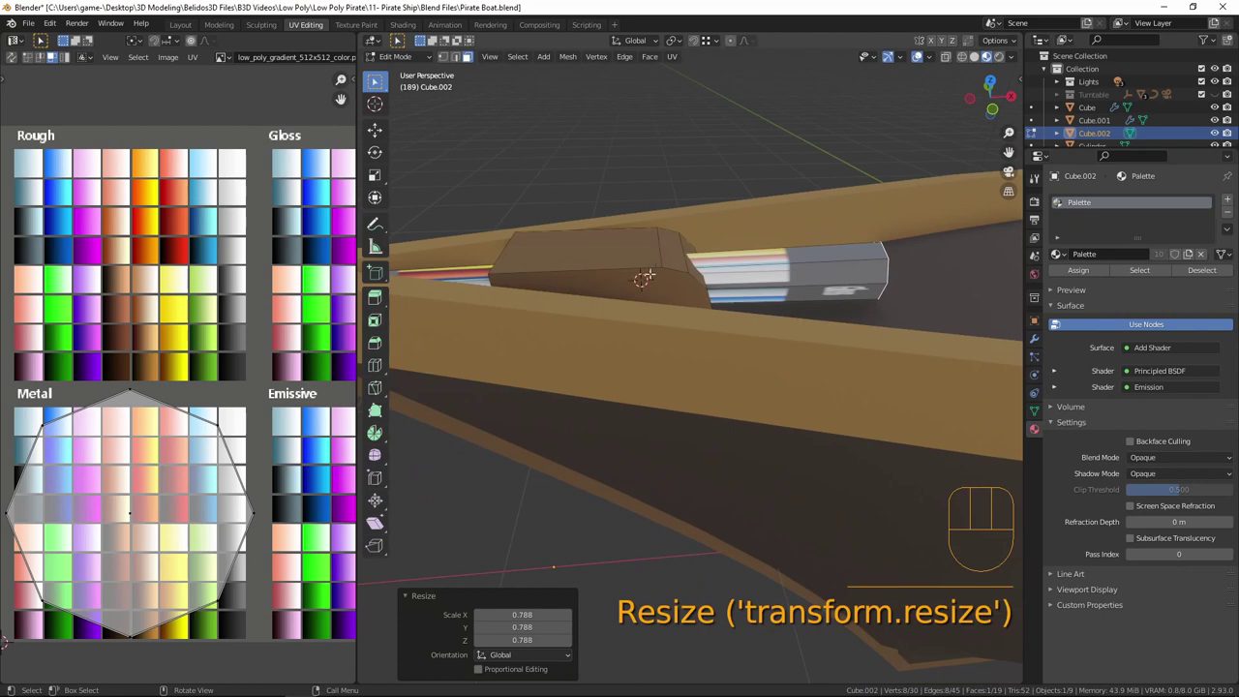
# - Change the transform pivot point mode and deselect the whole mesh
pyautogui.click(680, 40)
pyautogui.click(710, 74)
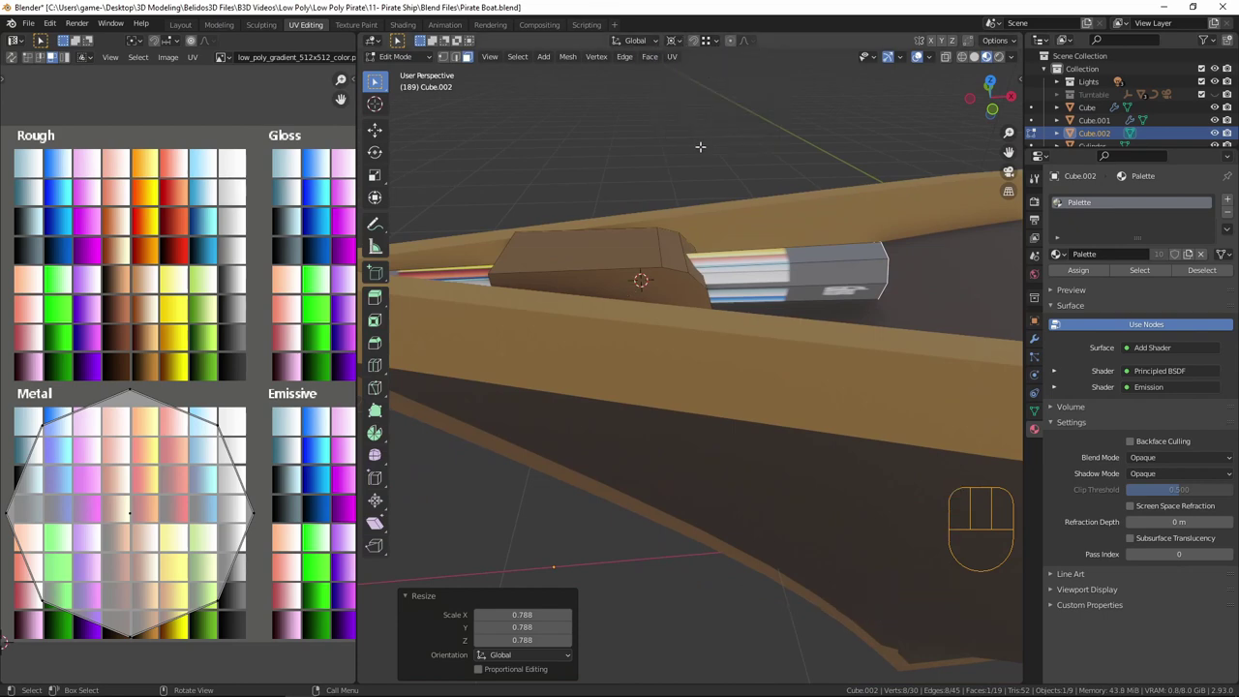
pyautogui.press('a')
pyautogui.press('a')
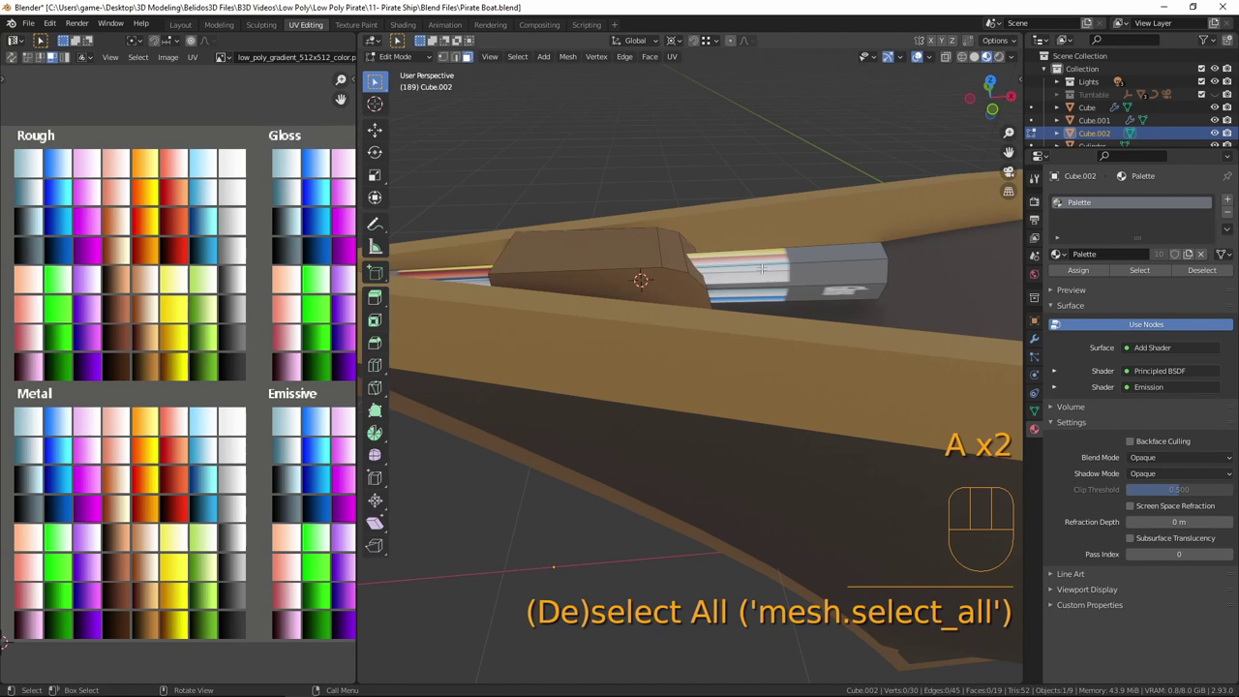
# - Select the whole bowsprit pole, raise it about 0.038 m along Z, and rotate it about 5.86° in front view to tilt its tip upward
pyautogui.press('l')
pyautogui.press('KP_1')
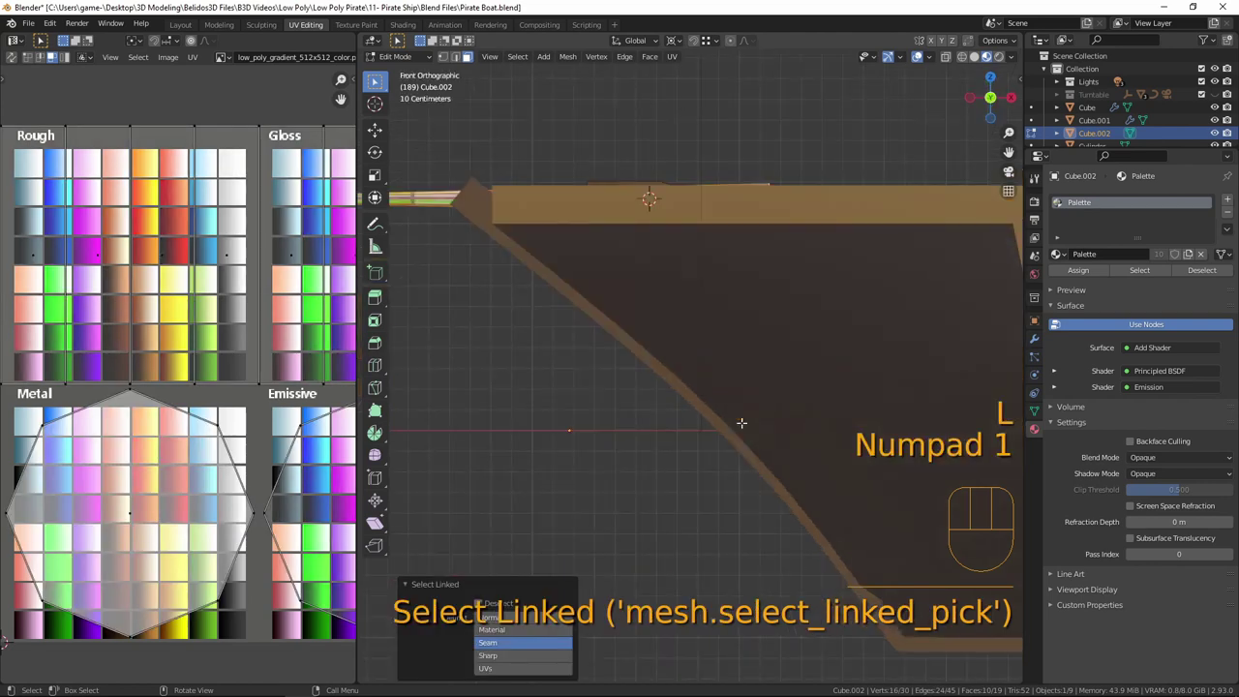
pyautogui.press('g')
pyautogui.middleClick(741, 410)
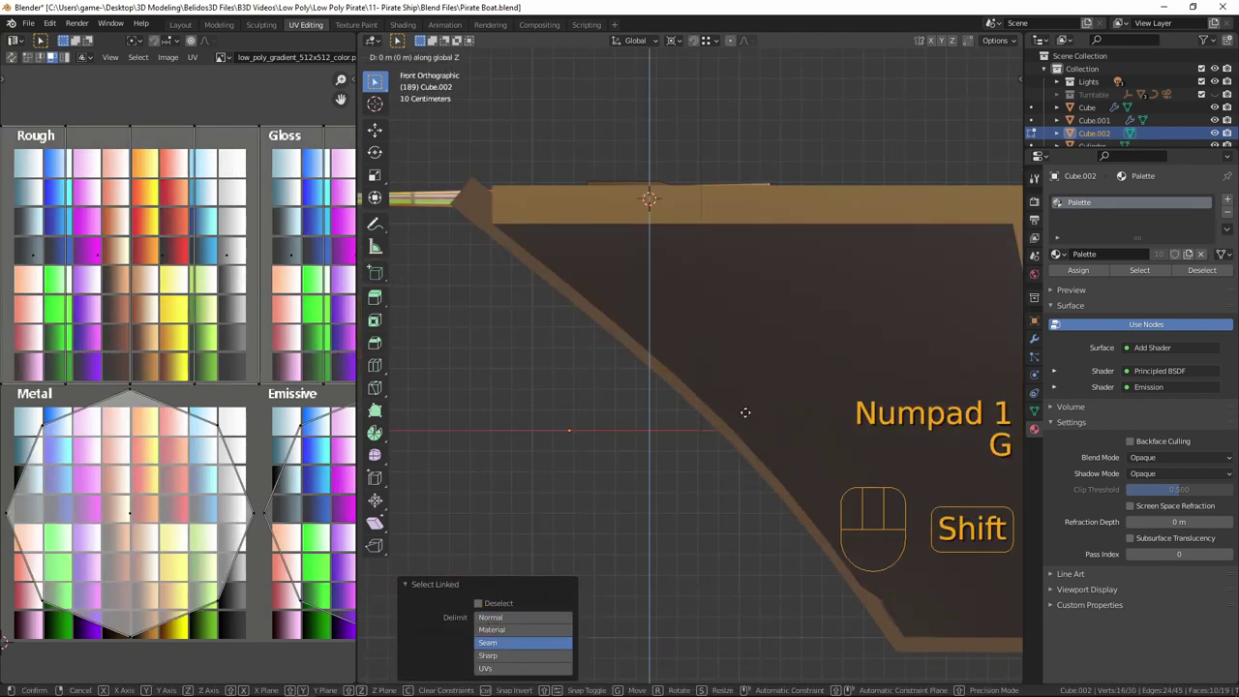
pyautogui.click(750, 353)
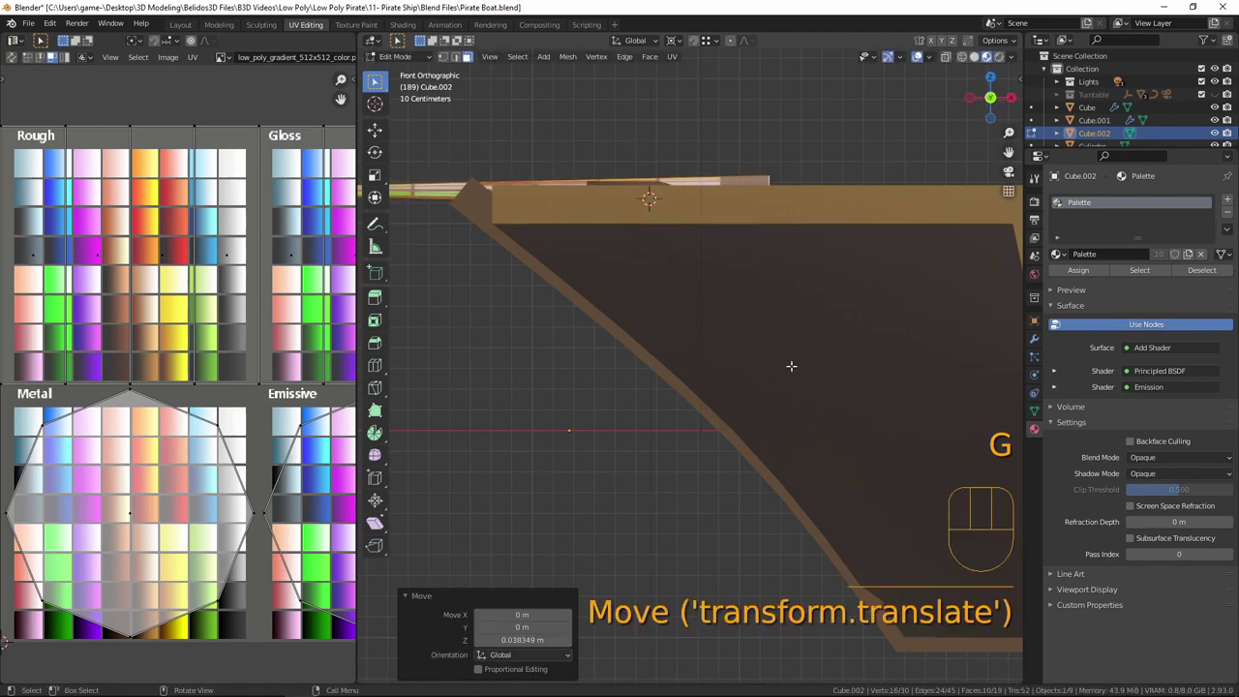
pyautogui.press('r')
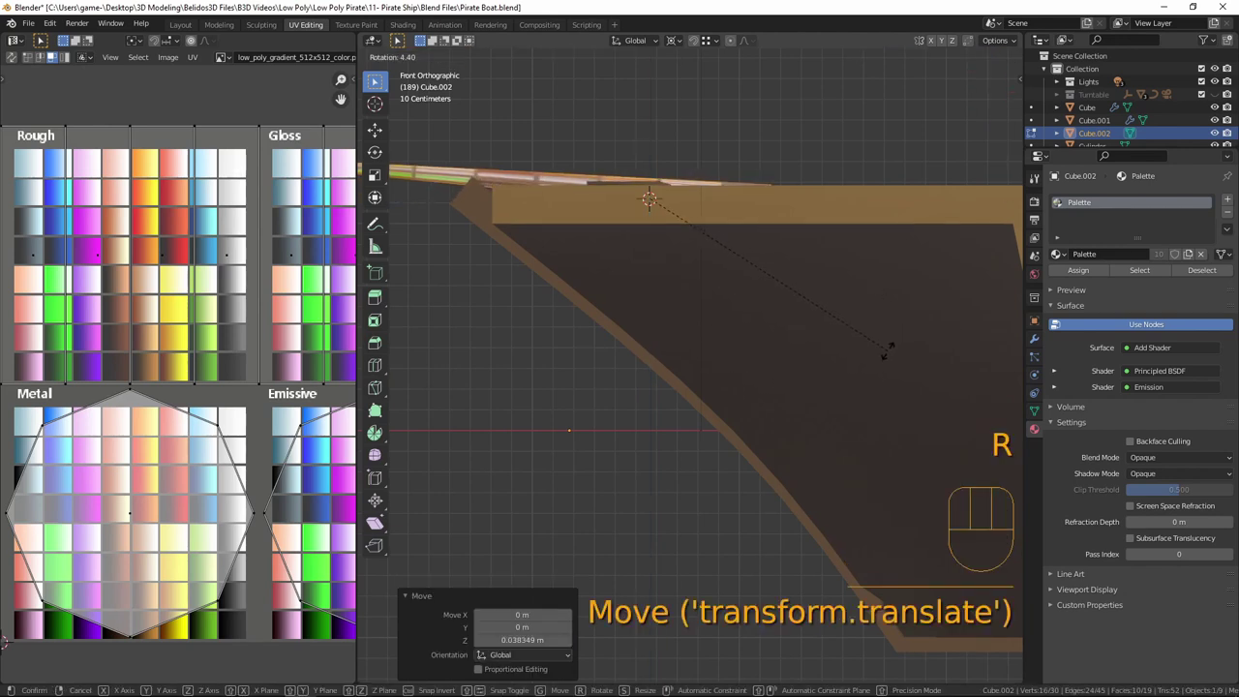
pyautogui.click(875, 358)
# - Collapse the pole's UVs to a point on a brown swatch of the Rough palette, leave Edit Mode and deselect the bow object
pyautogui.moveTo(876, 358); pyautogui.dragTo(883, 244, button='middle')
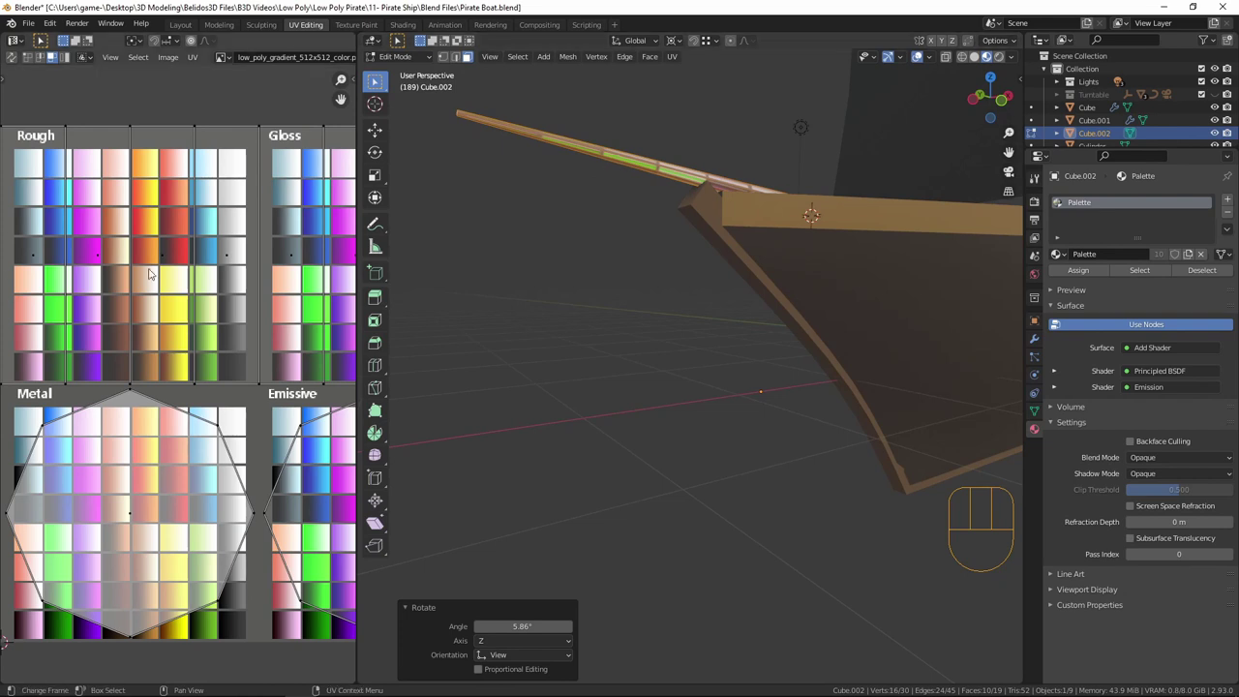
pyautogui.press('a')
pyautogui.press('s')
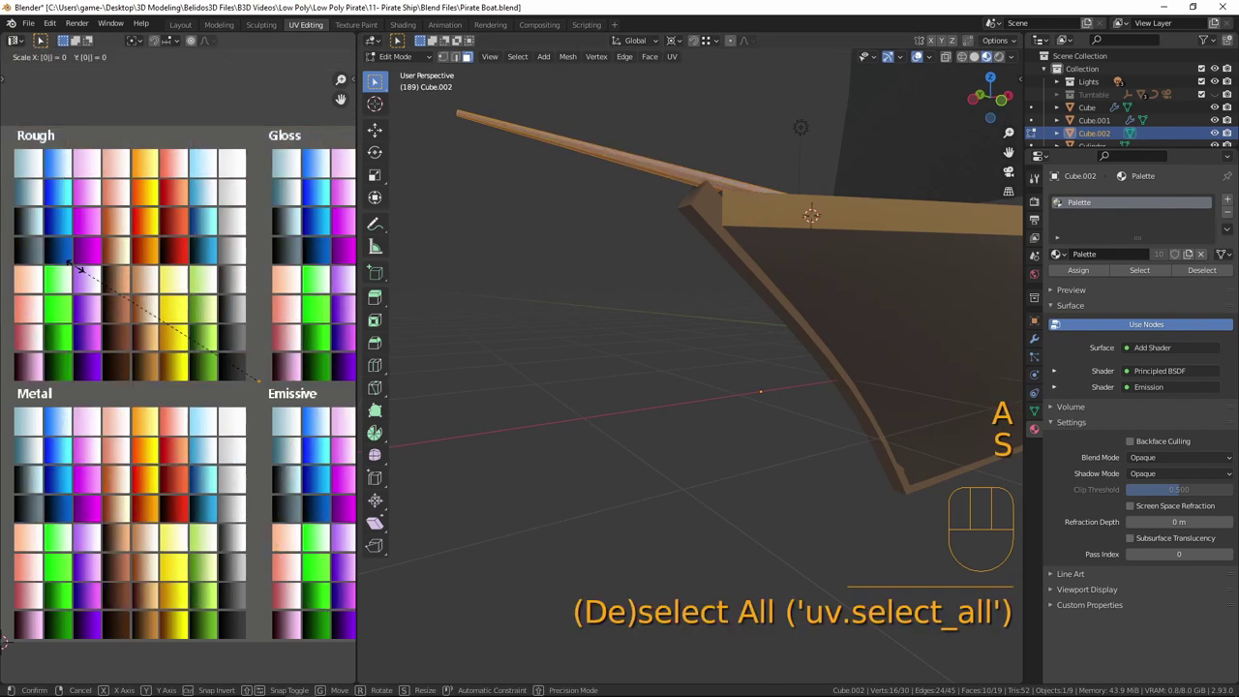
pyautogui.click(94, 281)
pyautogui.press('g')
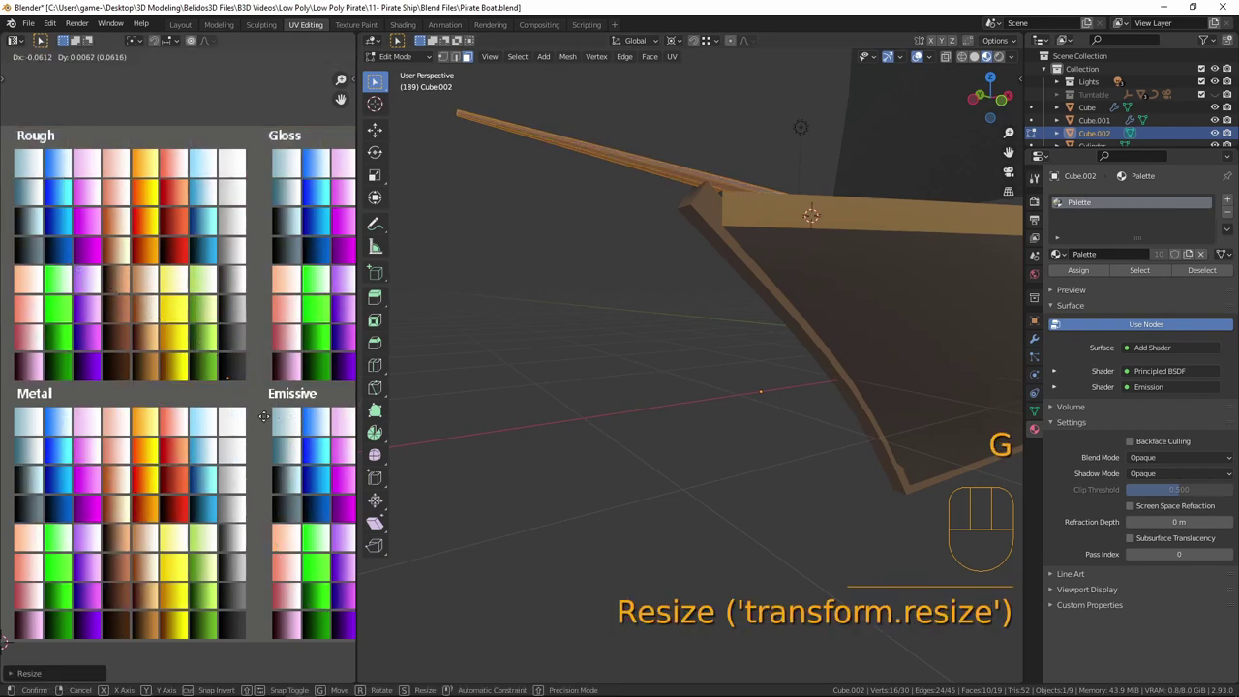
pyautogui.click(177, 378)
pyautogui.press('Tab')
pyautogui.scroll(-5, 580, 287)
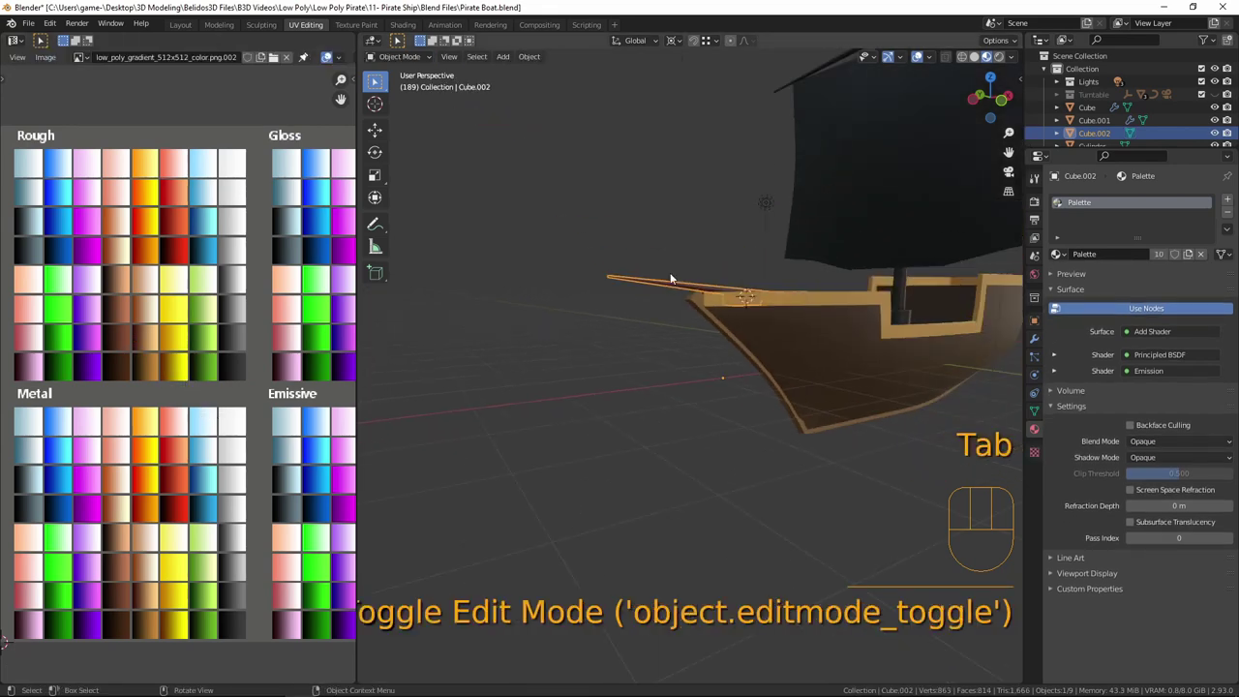
pyautogui.press('a')
pyautogui.moveTo(561, 274); pyautogui.dragTo(698, 428, button='middle')
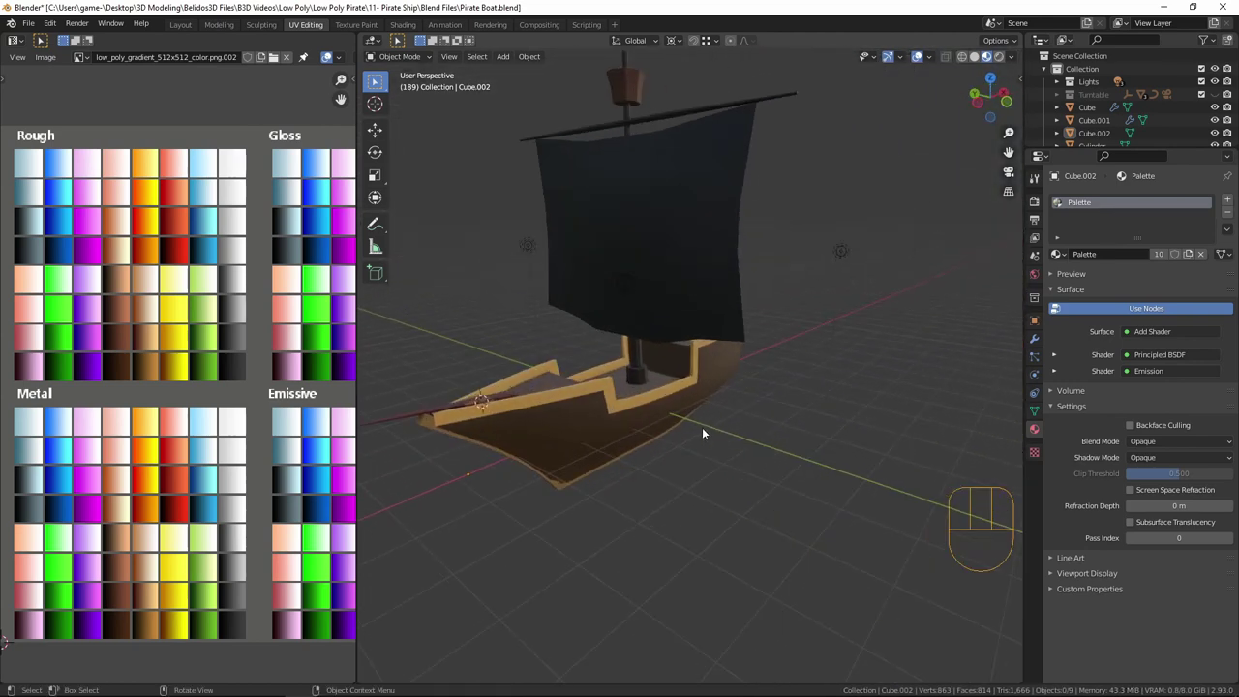